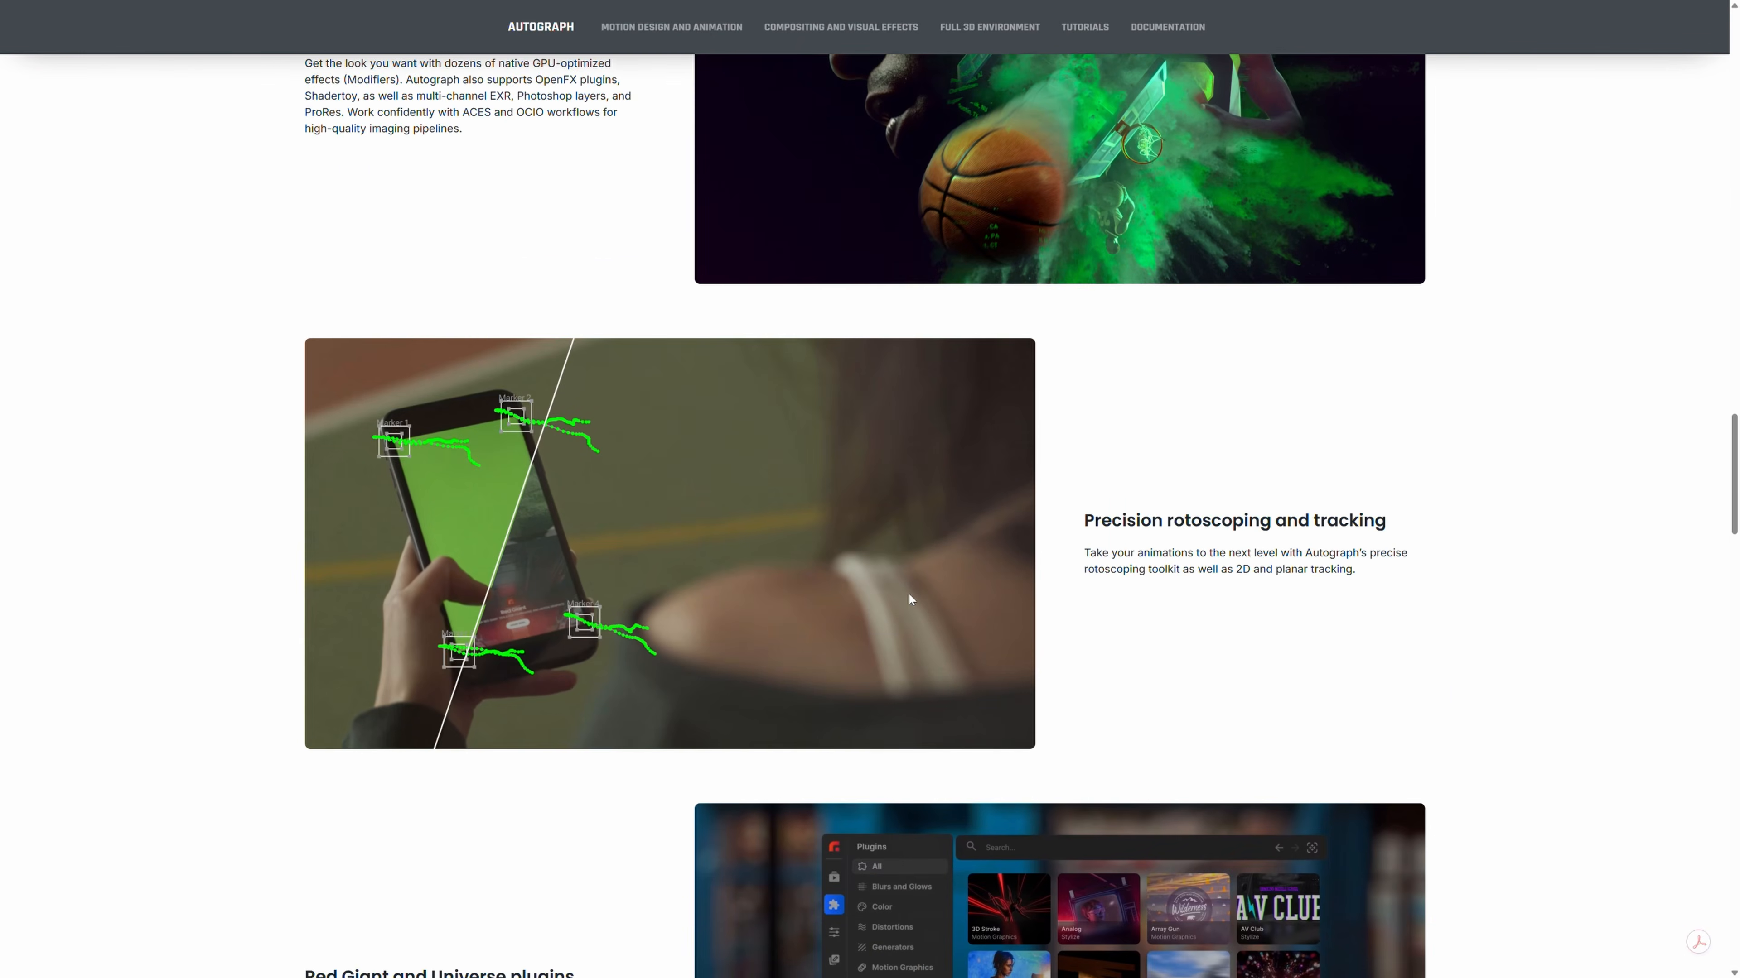
- Look through the Autograph page's sections on rotoscoping and tracking, Red Giant and OpenFX plugins, and the full 3D environment
{"action": "scroll", "coordinate": [909, 596], "scroll_direction": "down", "scroll_amount": 6}
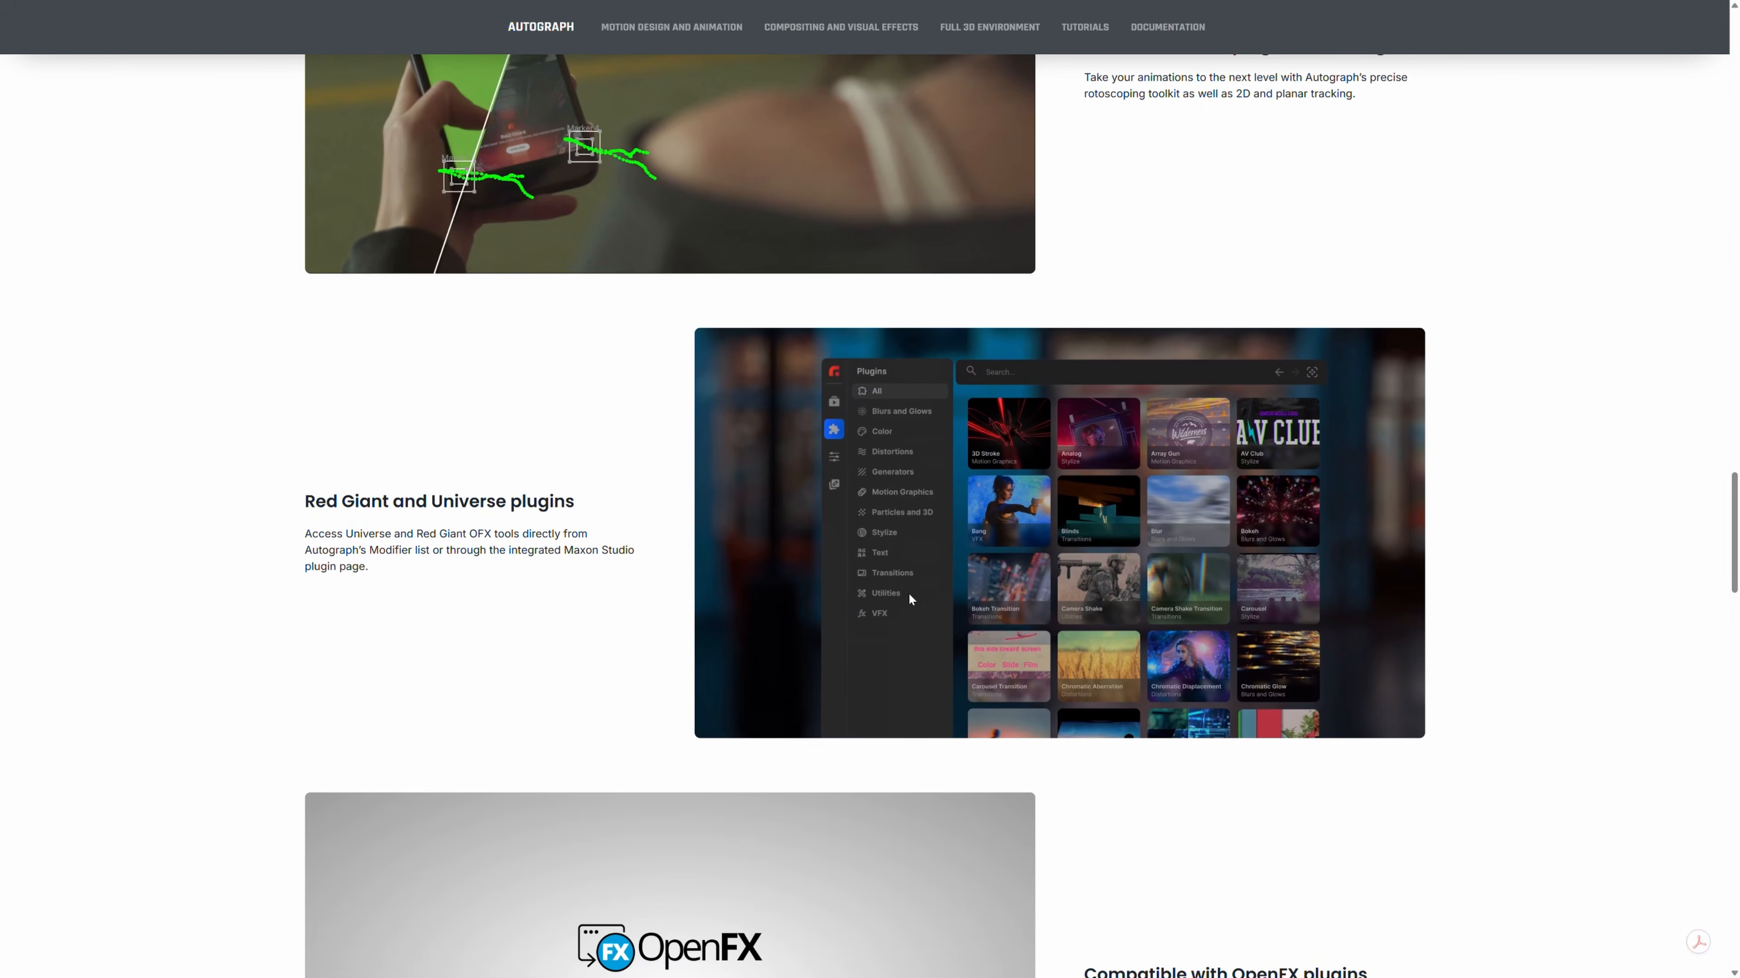
{"action": "scroll", "coordinate": [909, 598], "scroll_direction": "down", "scroll_amount": 8}
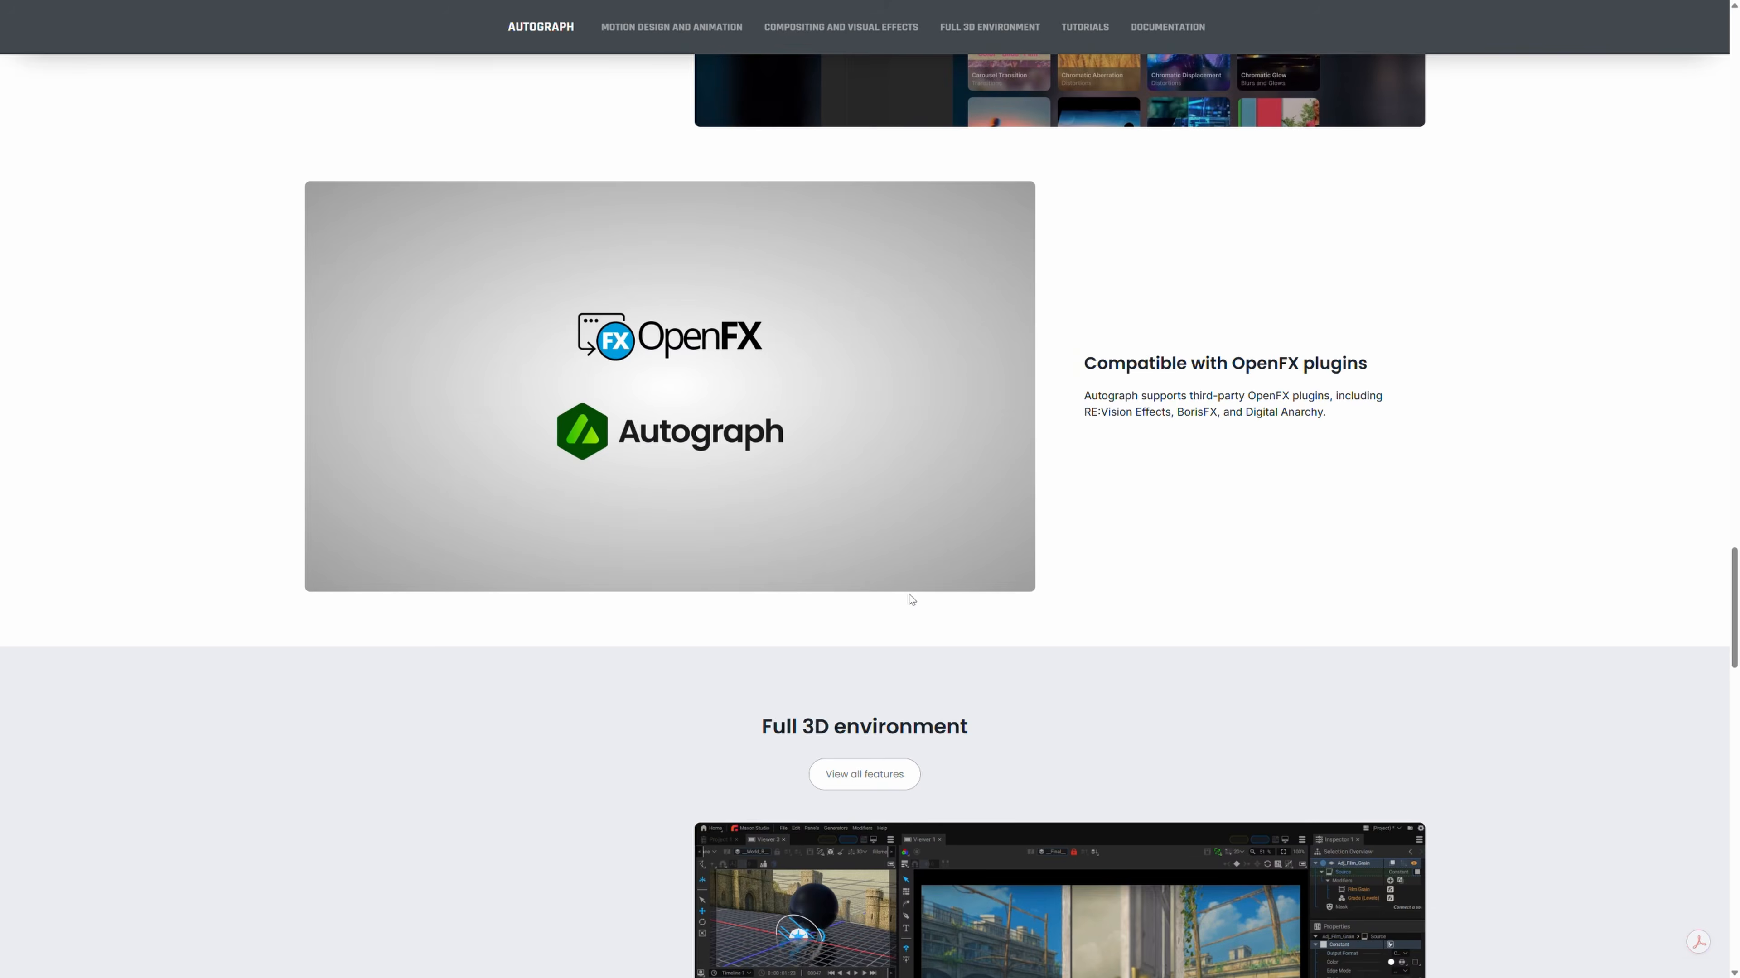
{"action": "scroll", "coordinate": [909, 594], "scroll_direction": "down", "scroll_amount": 6}
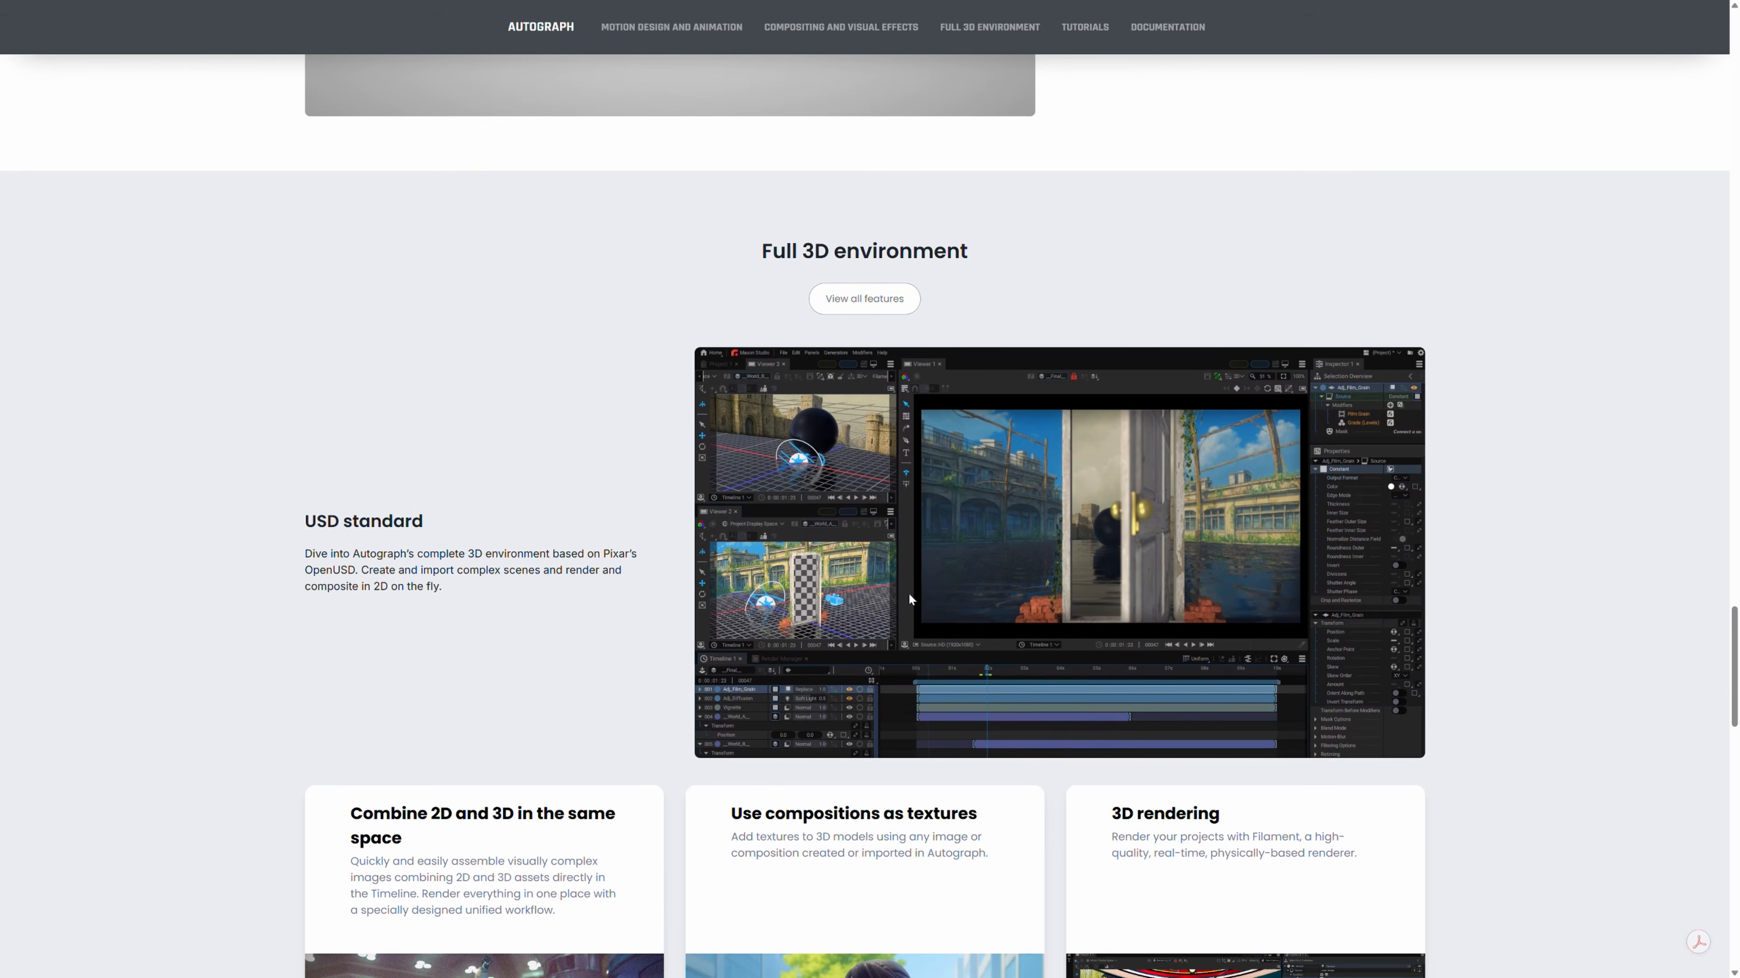
{"action": "scroll", "coordinate": [909, 599], "scroll_direction": "down", "scroll_amount": 1}
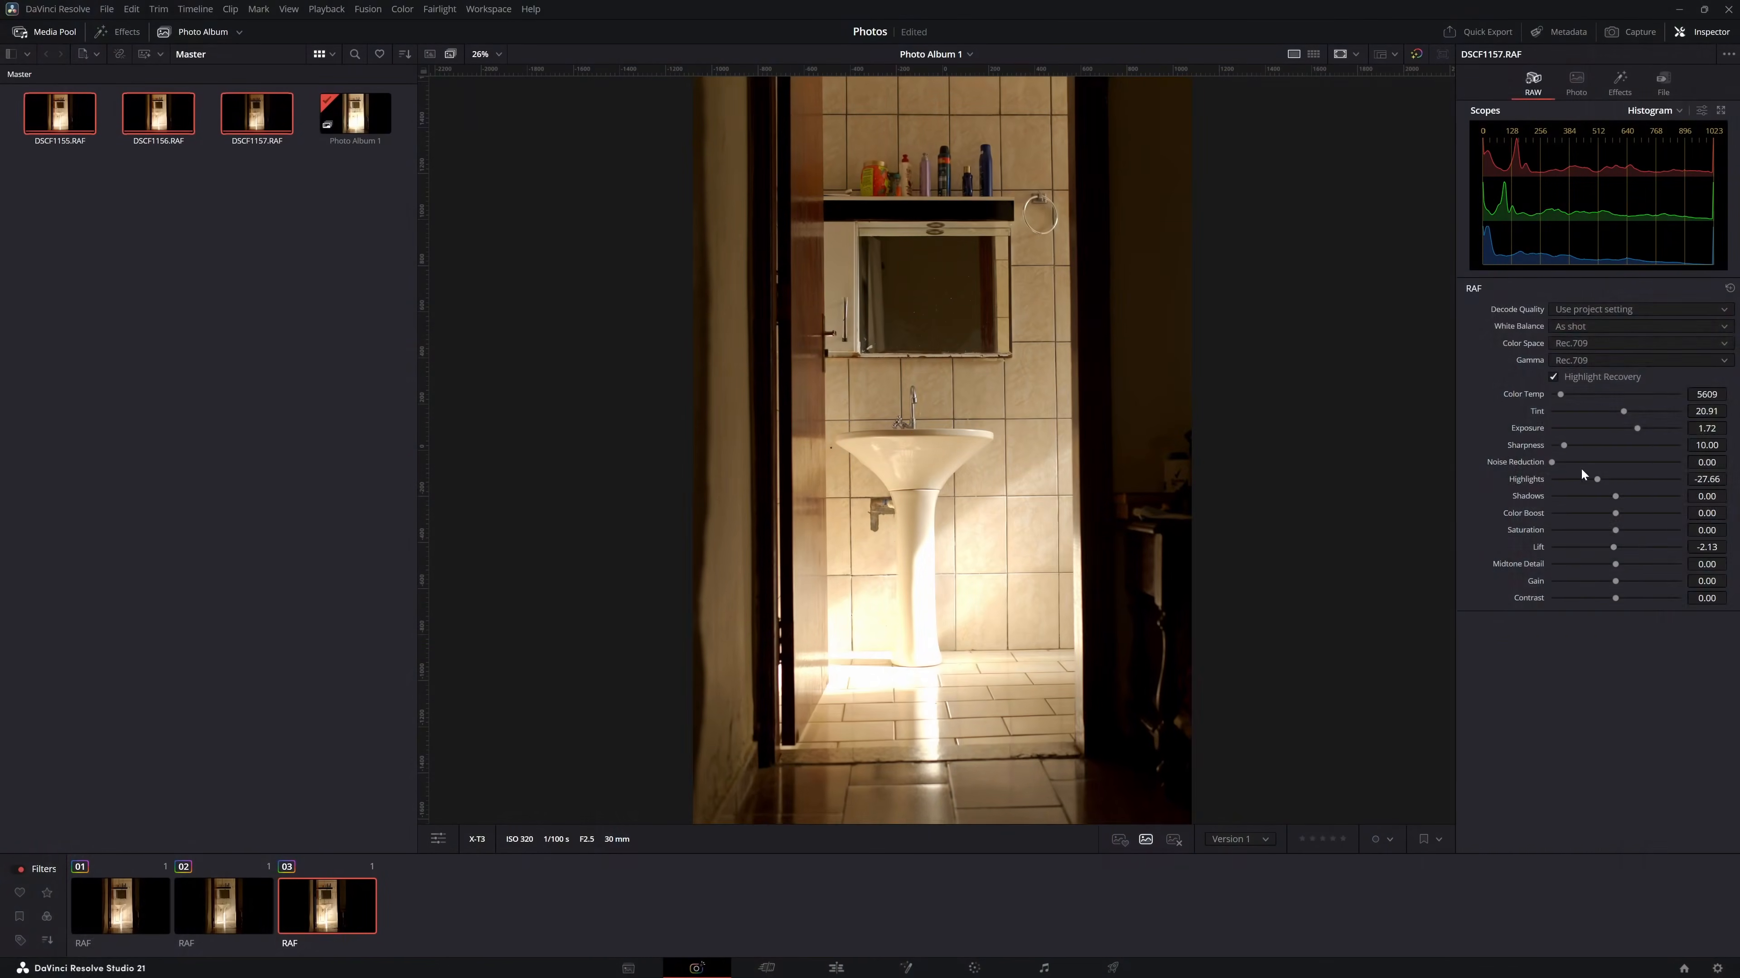
- In DaVinci Resolve, place two vertical guides and one horizontal guide over the bathroom photo and adjust its pitch
{"action": "left_click_drag", "start_coordinate": [422, 412], "coordinate": [1080, 412]}
{"action": "left_click_drag", "start_coordinate": [423, 411], "coordinate": [789, 412]}
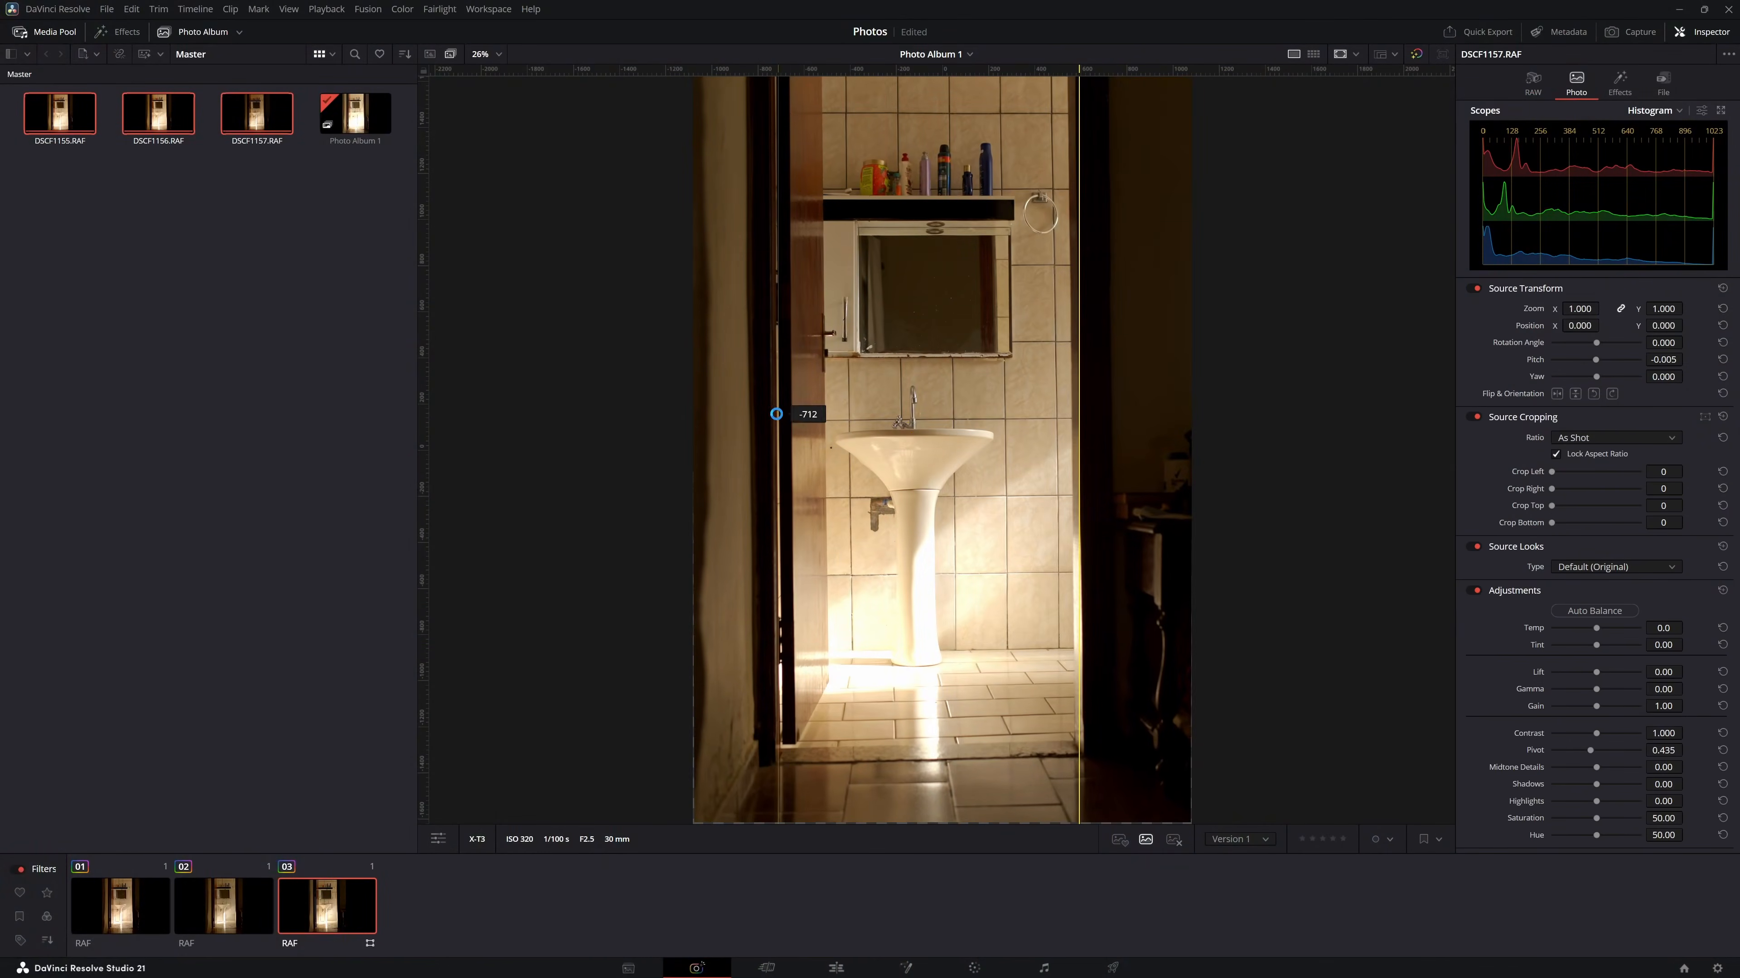
{"action": "left_click_drag", "start_coordinate": [1667, 360], "coordinate": [1655, 360]}
{"action": "left_click_drag", "start_coordinate": [1079, 385], "coordinate": [1056, 384]}
{"action": "left_click_drag", "start_coordinate": [788, 384], "coordinate": [848, 385]}
{"action": "left_click_drag", "start_coordinate": [890, 70], "coordinate": [890, 759]}
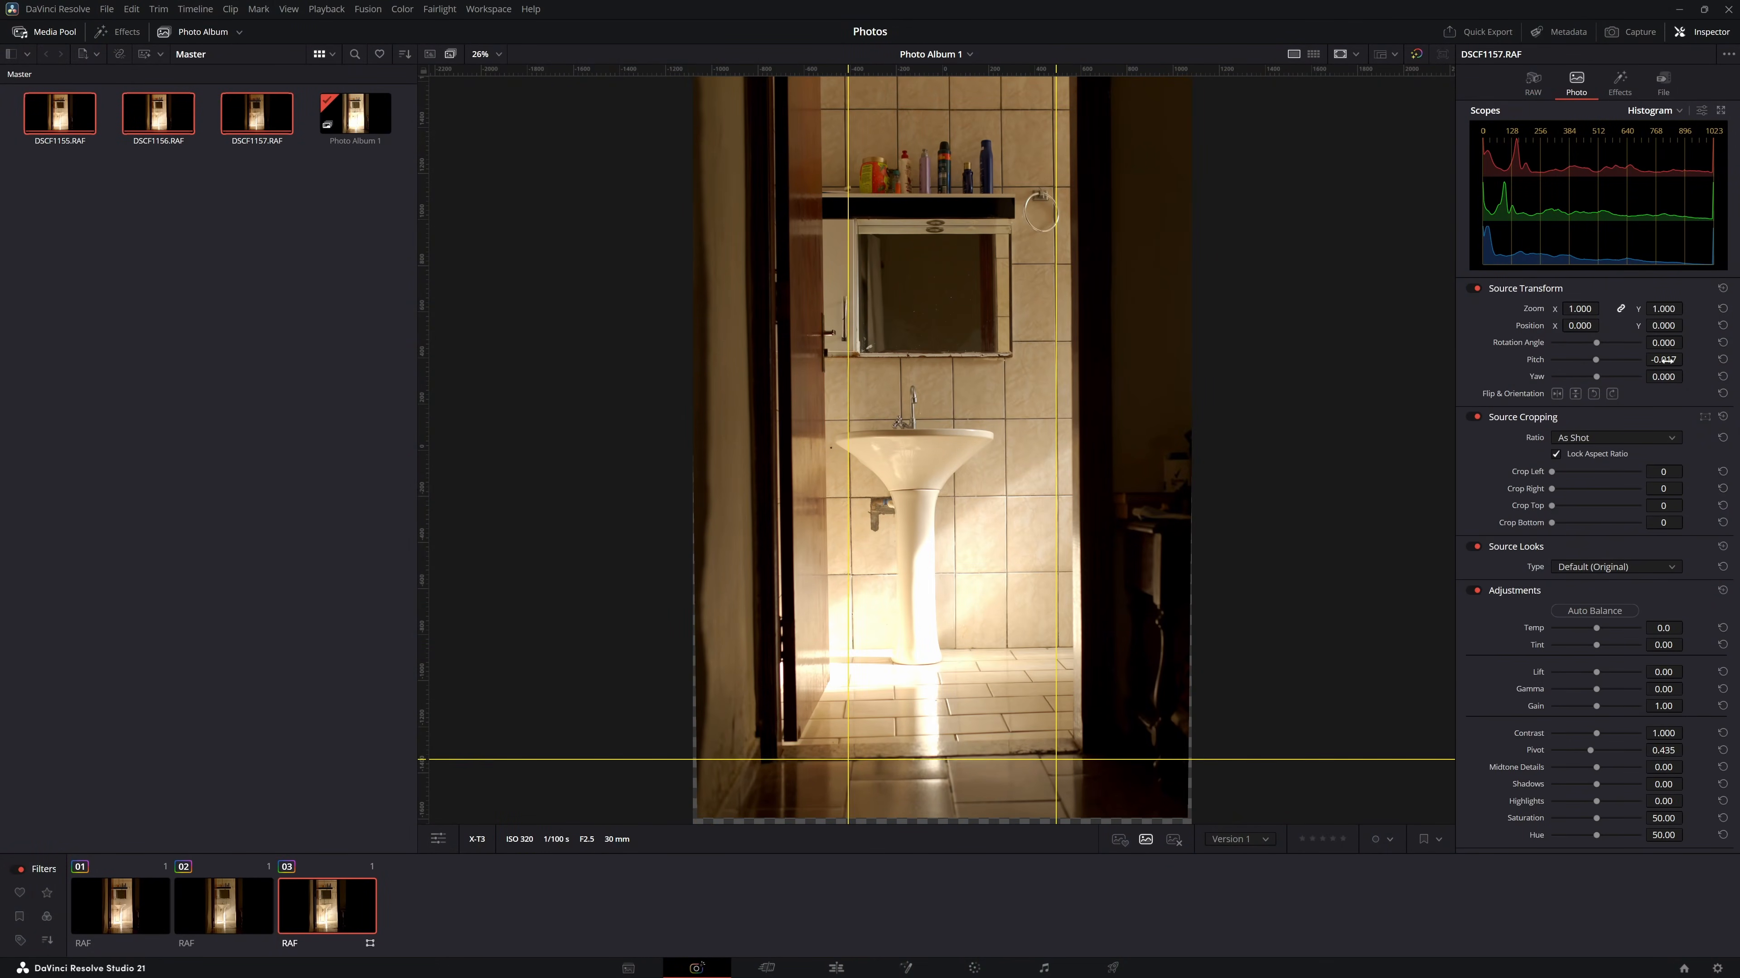
- Correct the photo's yaw, zoom and position, and switch Source Transform off and on to compare
{"action": "left_click_drag", "start_coordinate": [1663, 377], "coordinate": [1583, 309]}
{"action": "scroll", "coordinate": [811, 730], "scroll_direction": "down", "scroll_amount": 1}
{"action": "left_click_drag", "start_coordinate": [1664, 326], "coordinate": [1660, 325]}
{"action": "left_click", "coordinate": [1473, 288]}
{"action": "left_click", "coordinate": [1473, 289]}
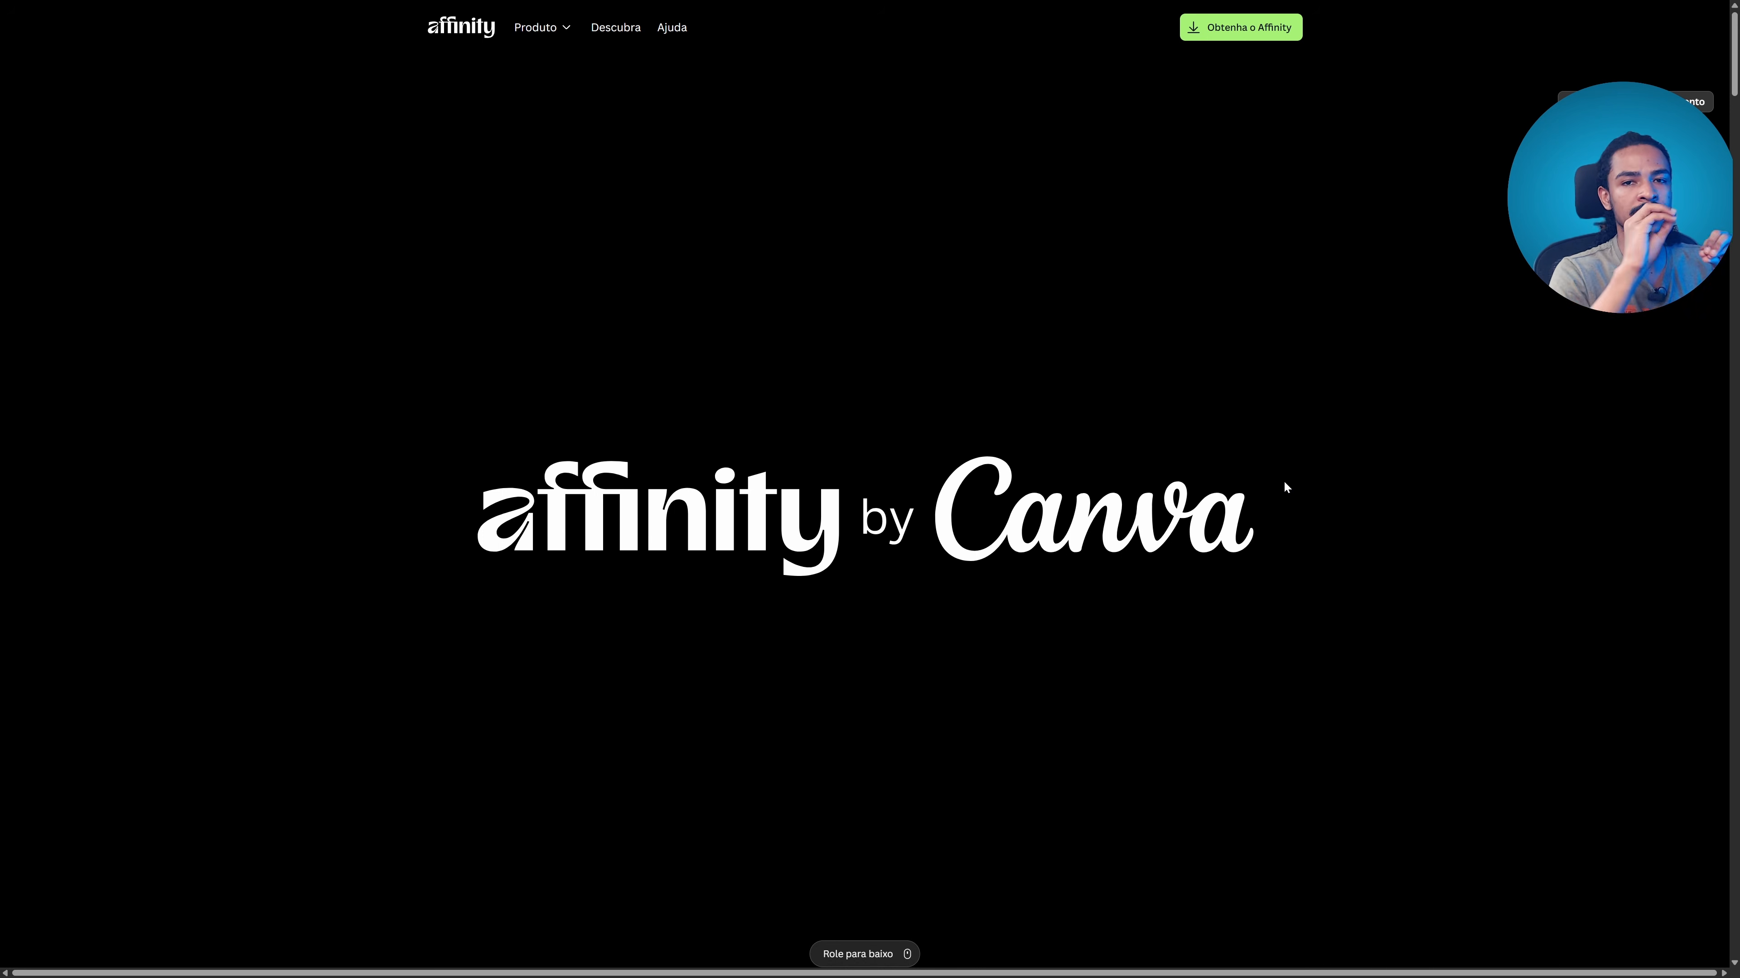
- Look through the Affinity website and view its Vetor, Pixel, Layout and Personalizado workspace previews
{"action": "scroll", "coordinate": [911, 485], "scroll_direction": "down", "scroll_amount": 10}
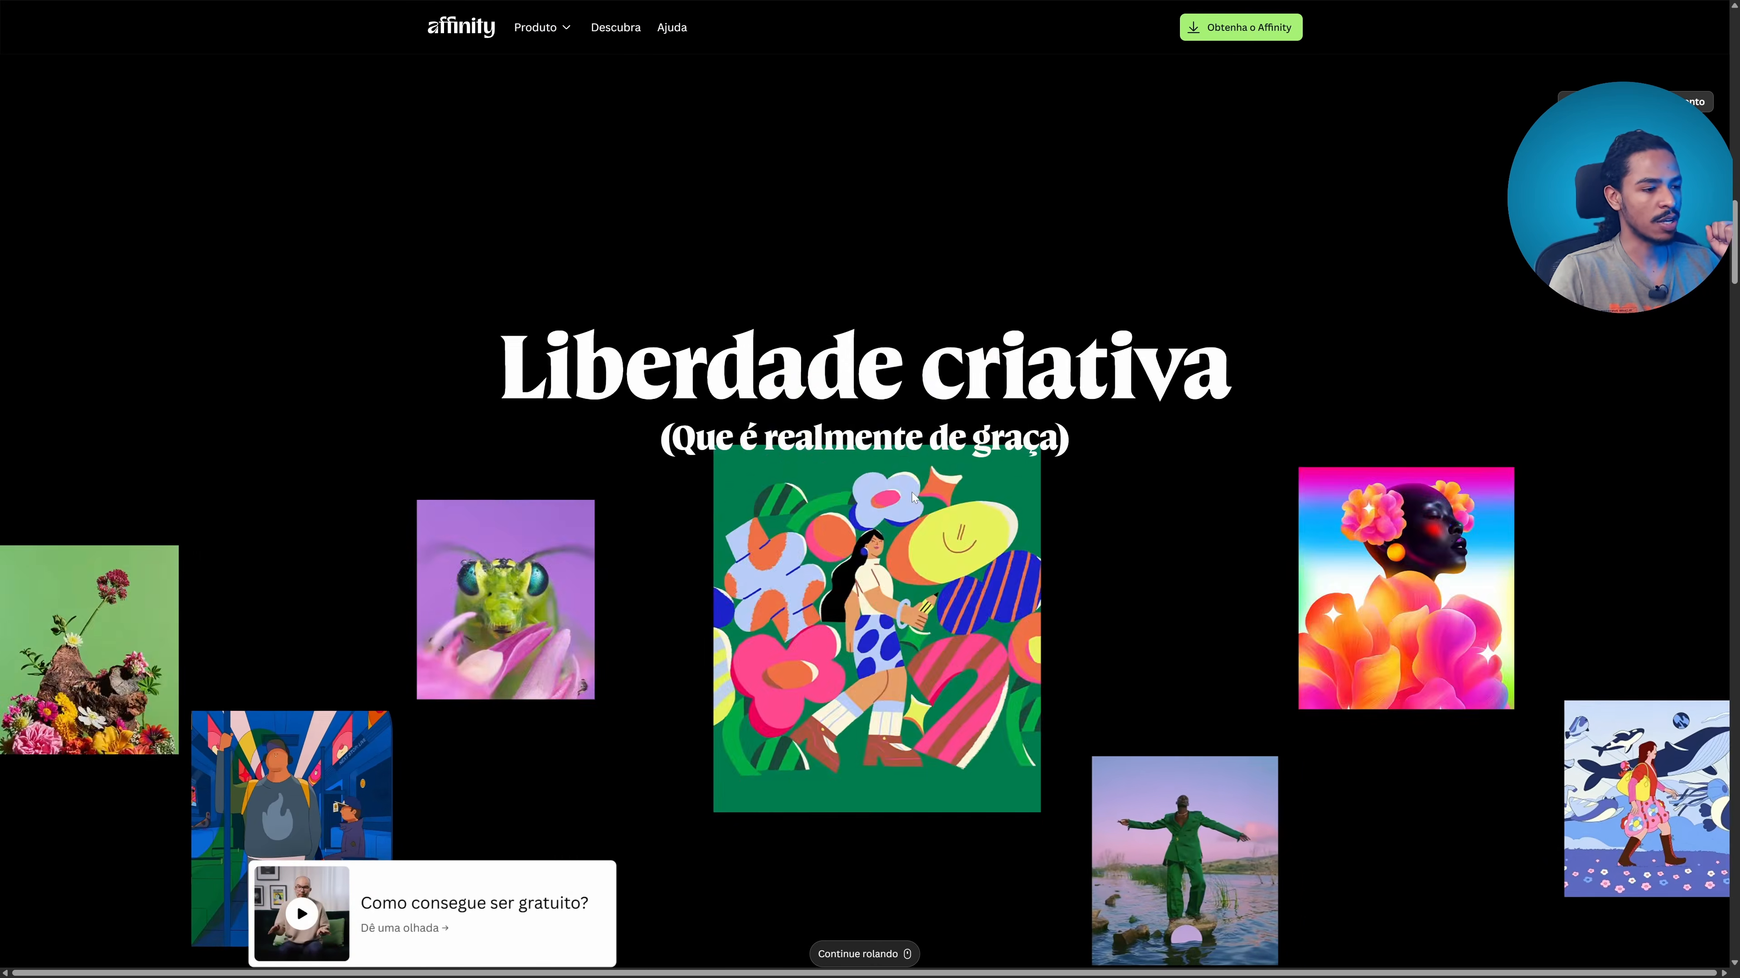
{"action": "scroll", "coordinate": [912, 497], "scroll_direction": "down", "scroll_amount": 10}
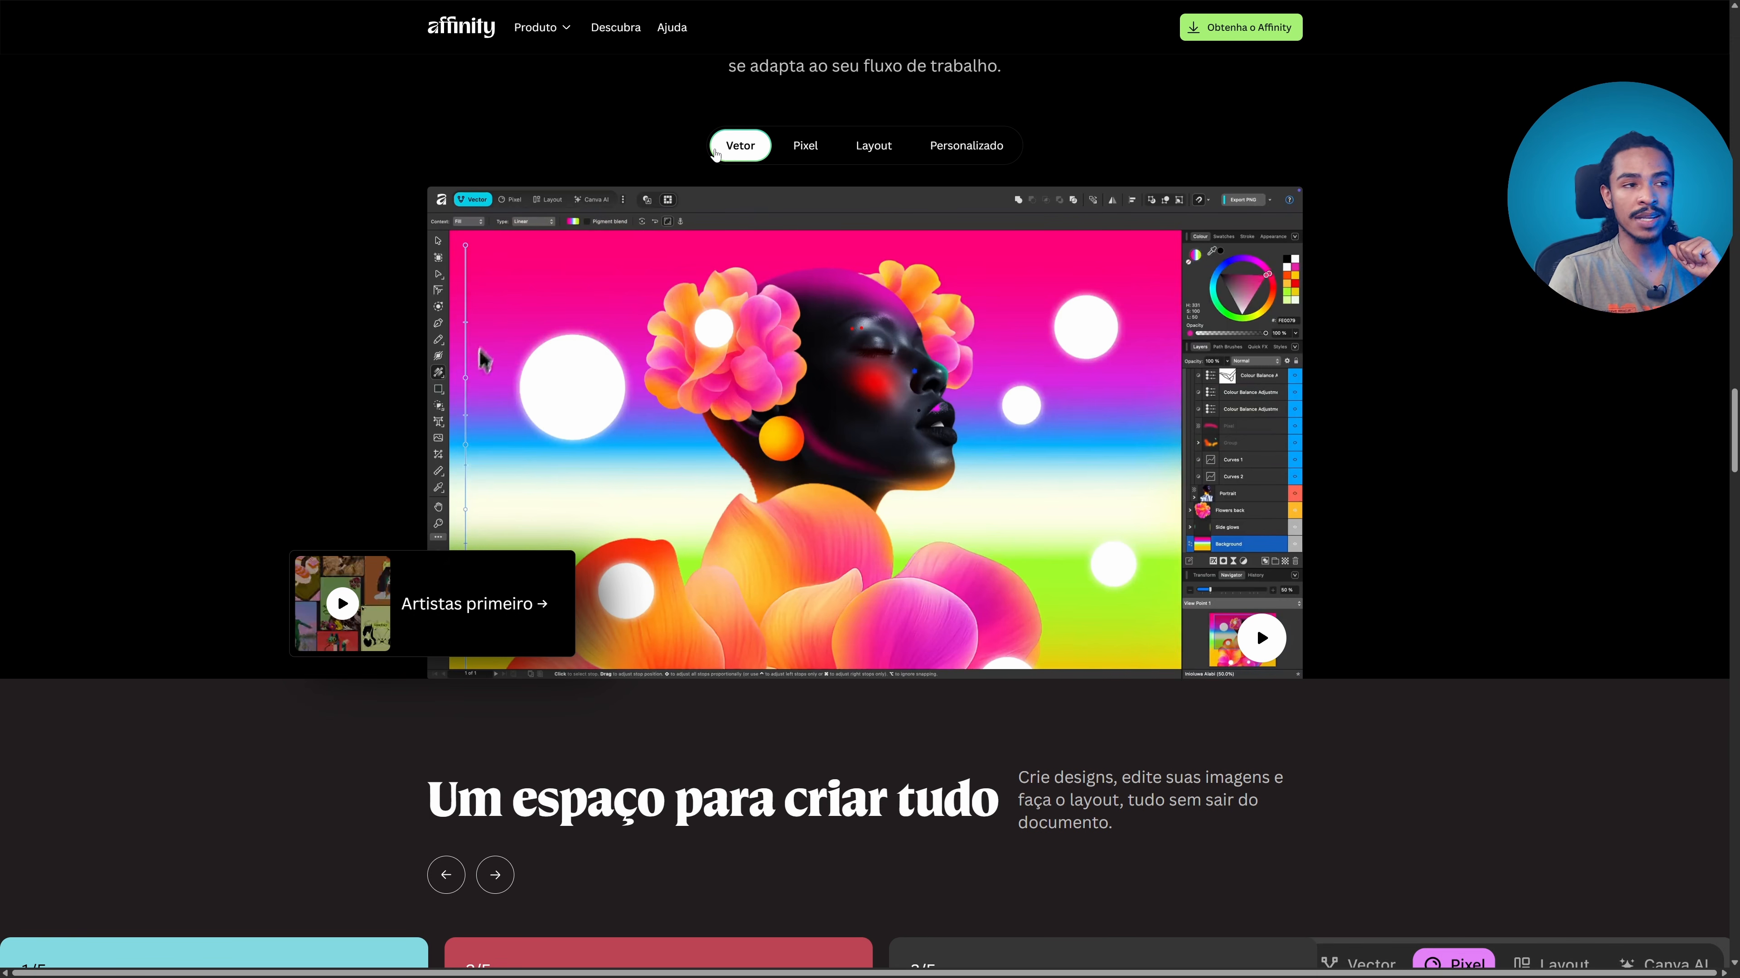
{"action": "left_click", "coordinate": [796, 142]}
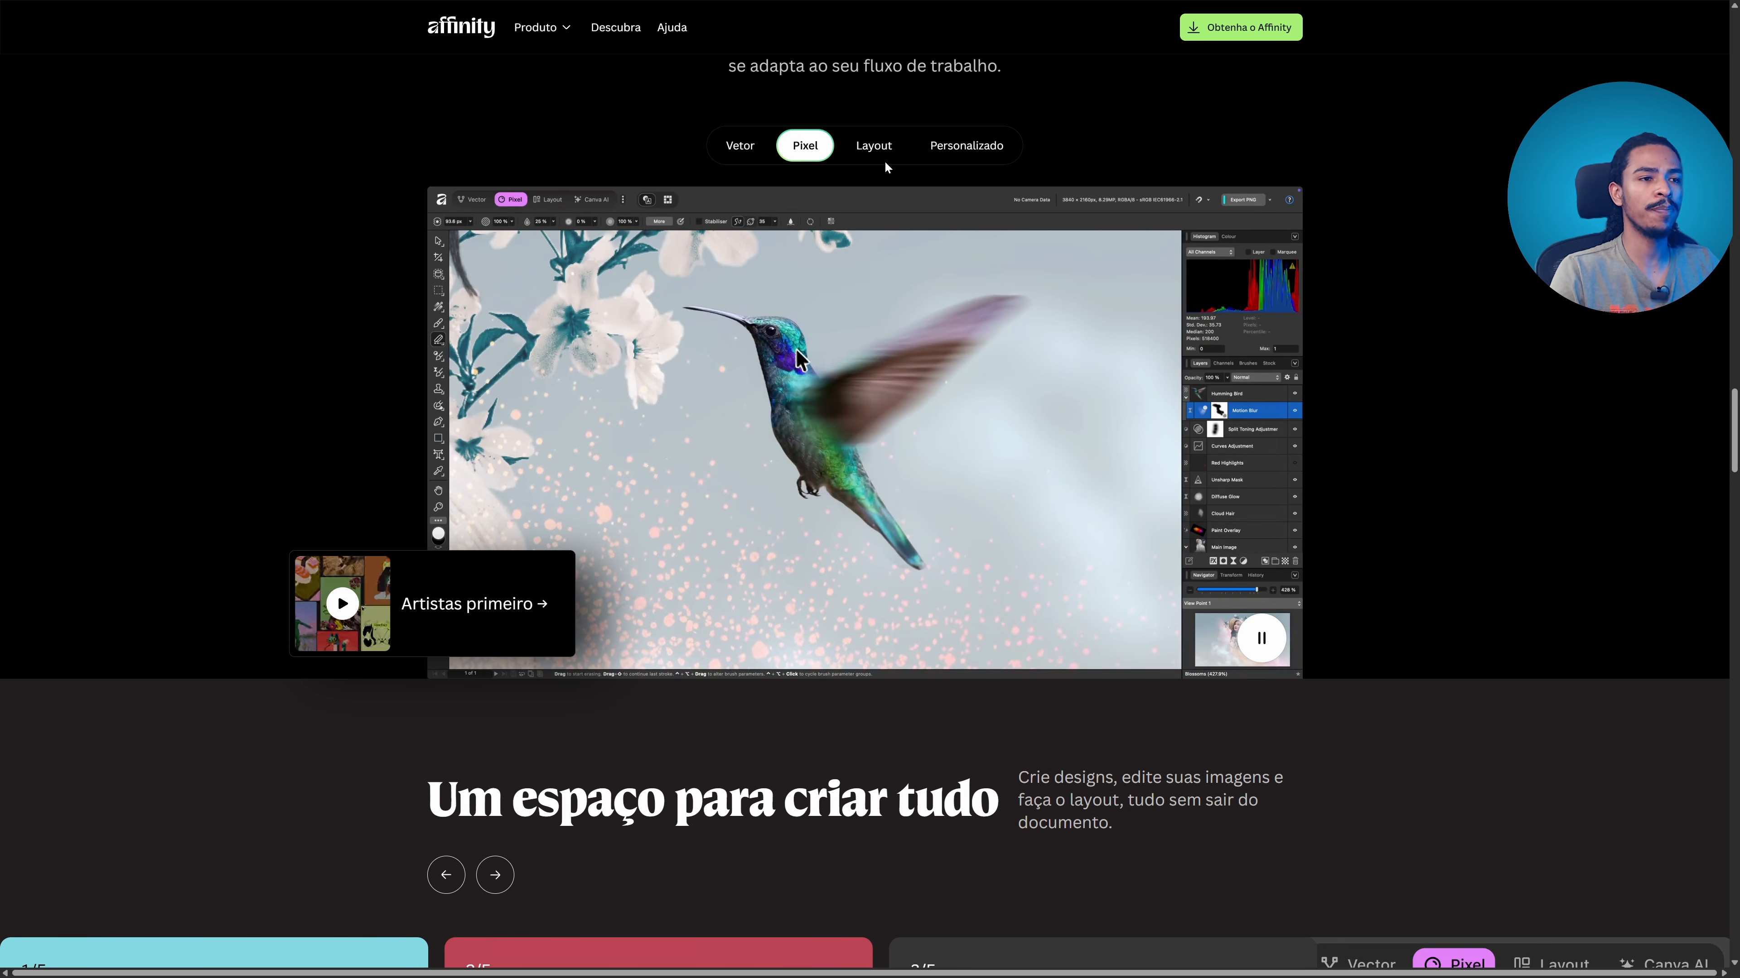
{"action": "left_click", "coordinate": [872, 147]}
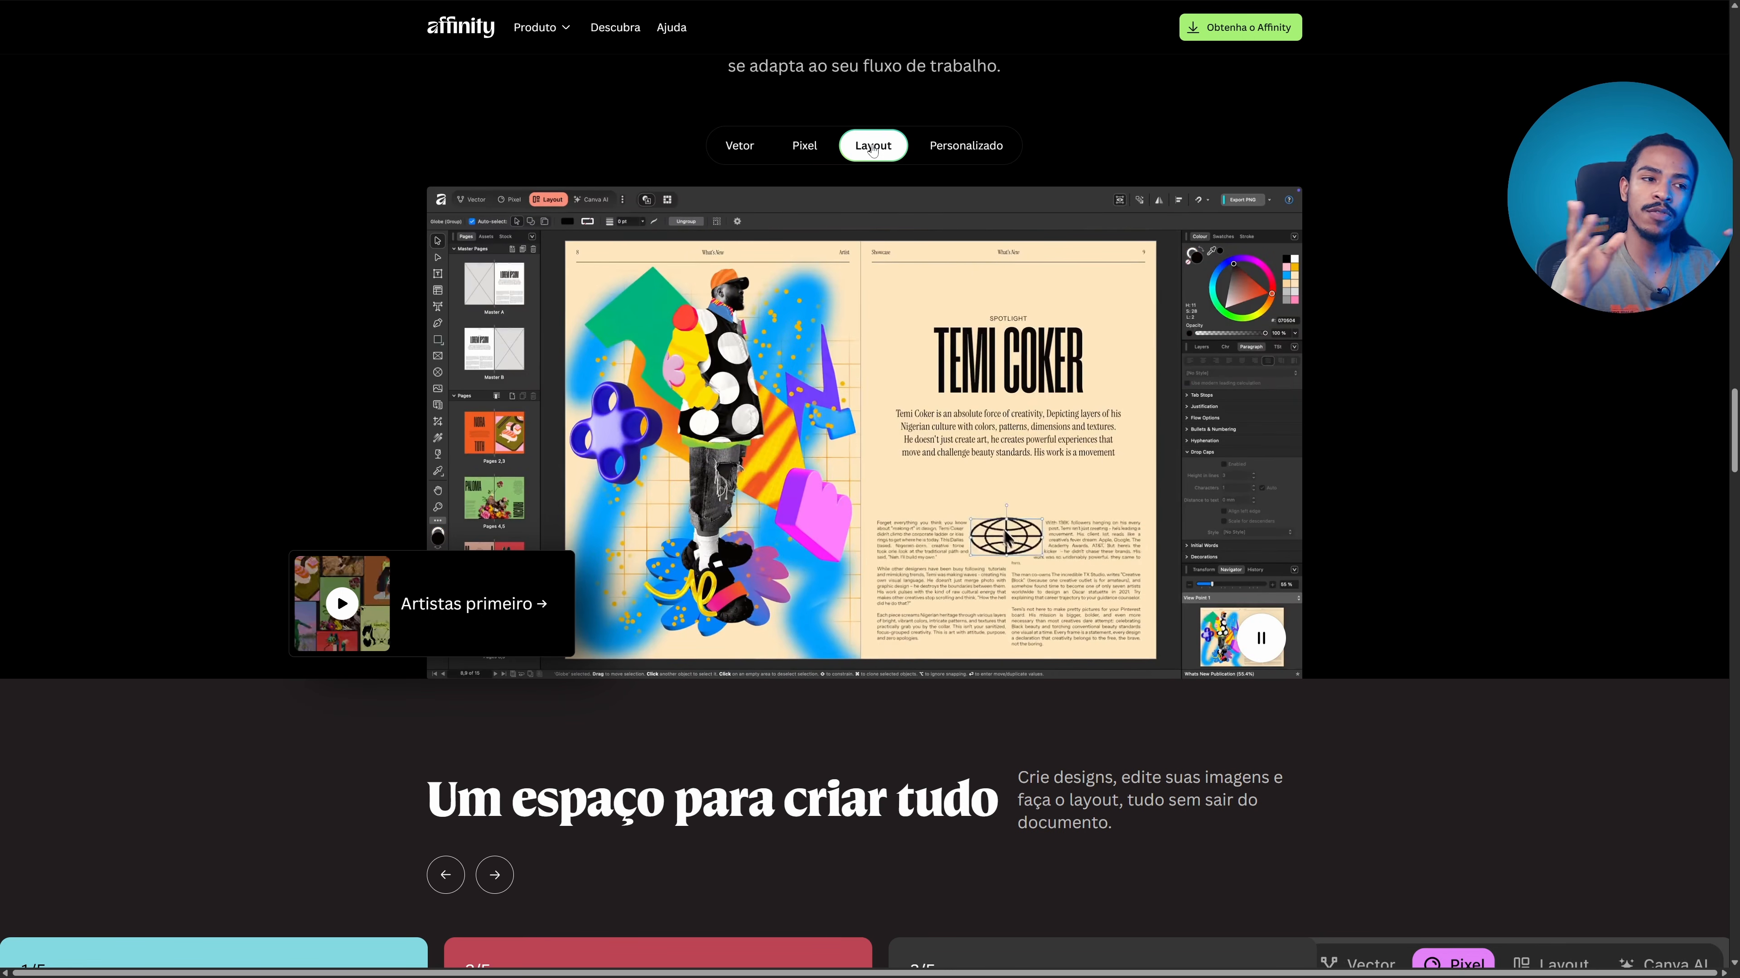
{"action": "left_click", "coordinate": [986, 143]}
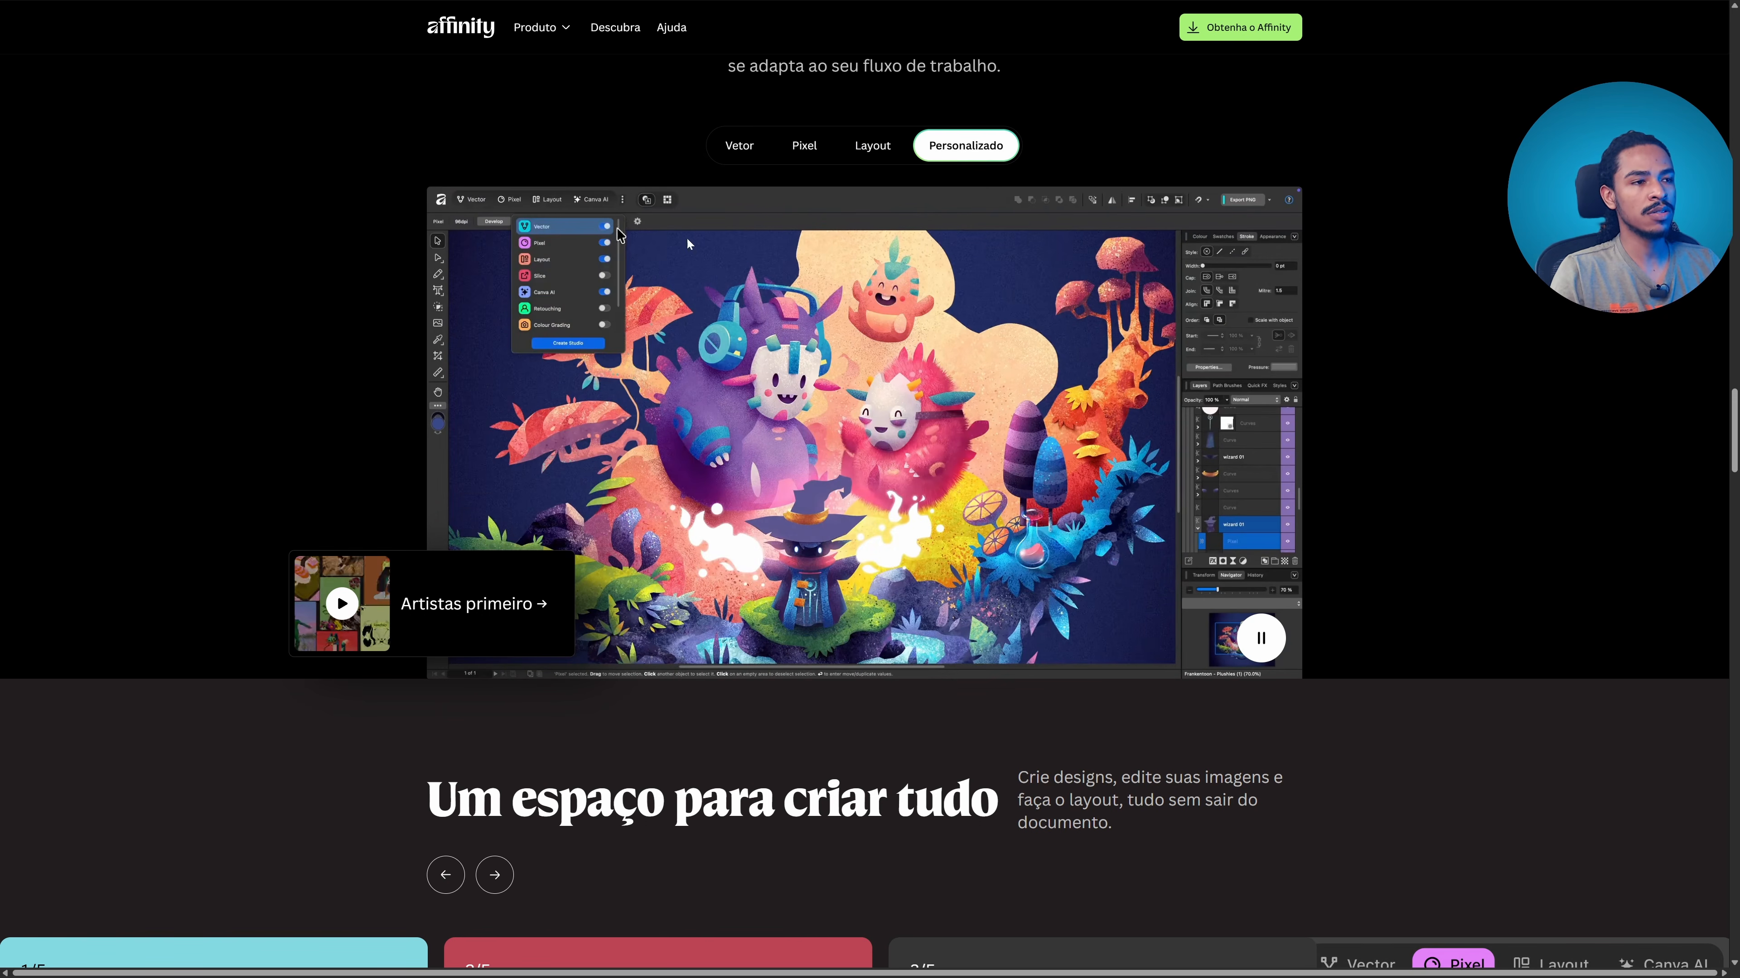
{"action": "left_click", "coordinate": [762, 147]}
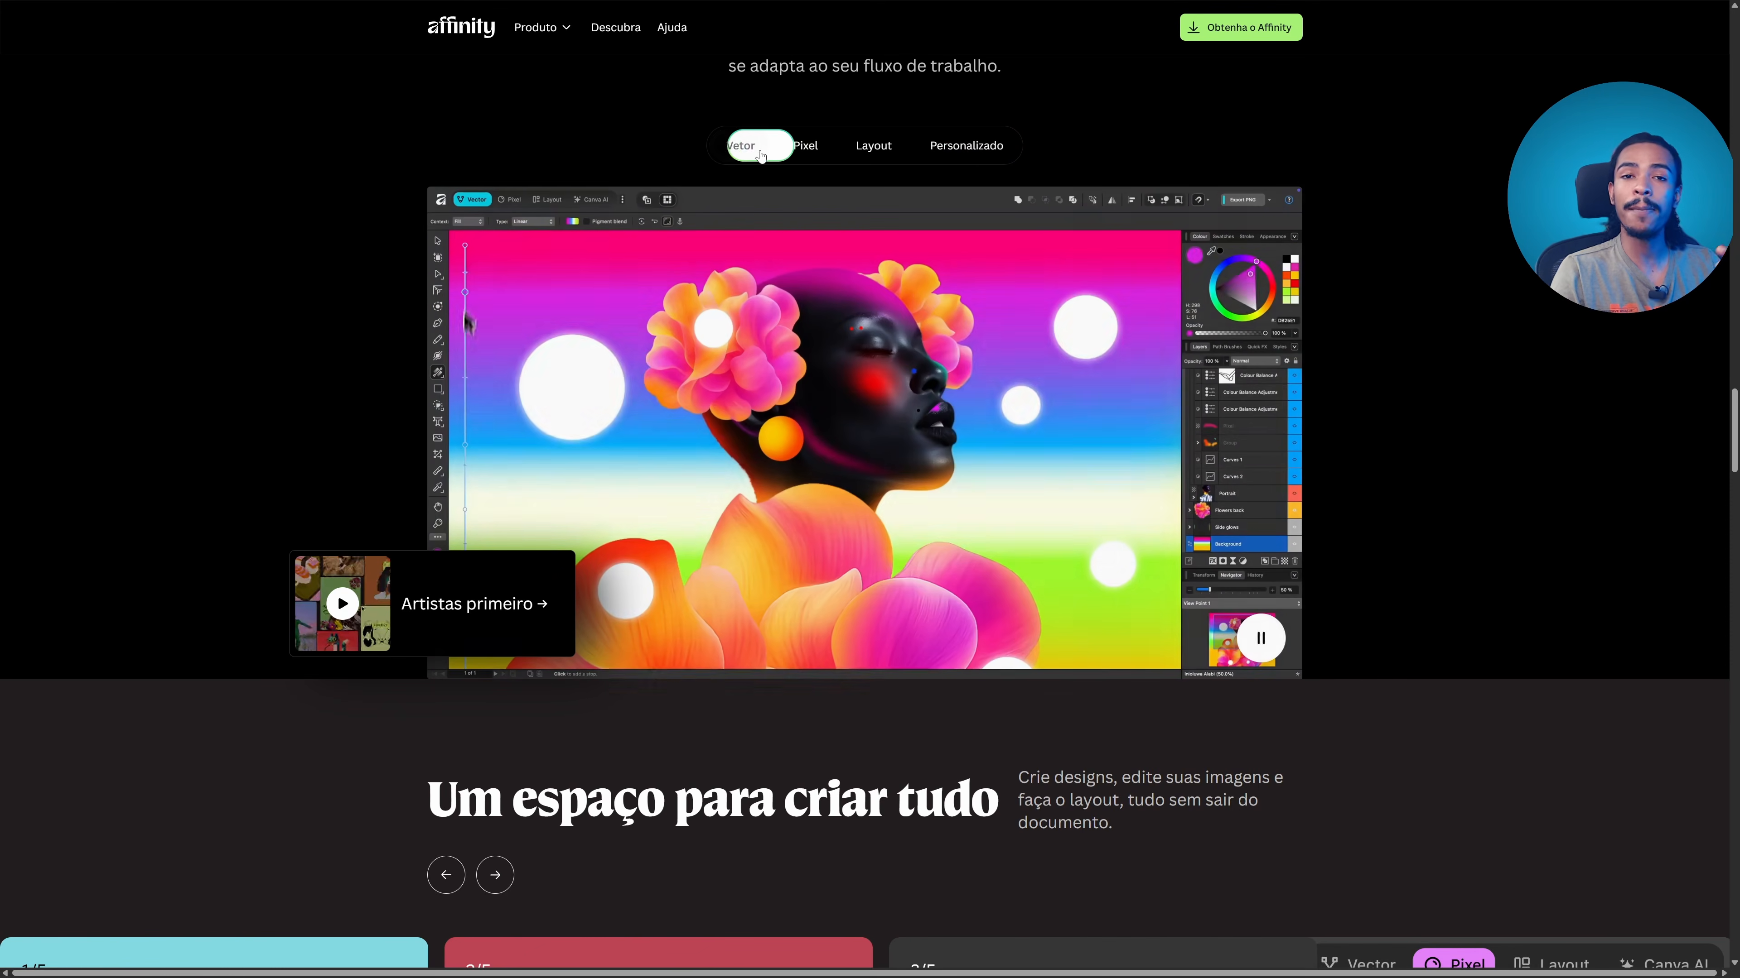
- Examine the website's sections on photo editing, PSD file import and the free Mac, Windows and iPad versions
{"action": "scroll", "coordinate": [898, 259], "scroll_direction": "down", "scroll_amount": 6}
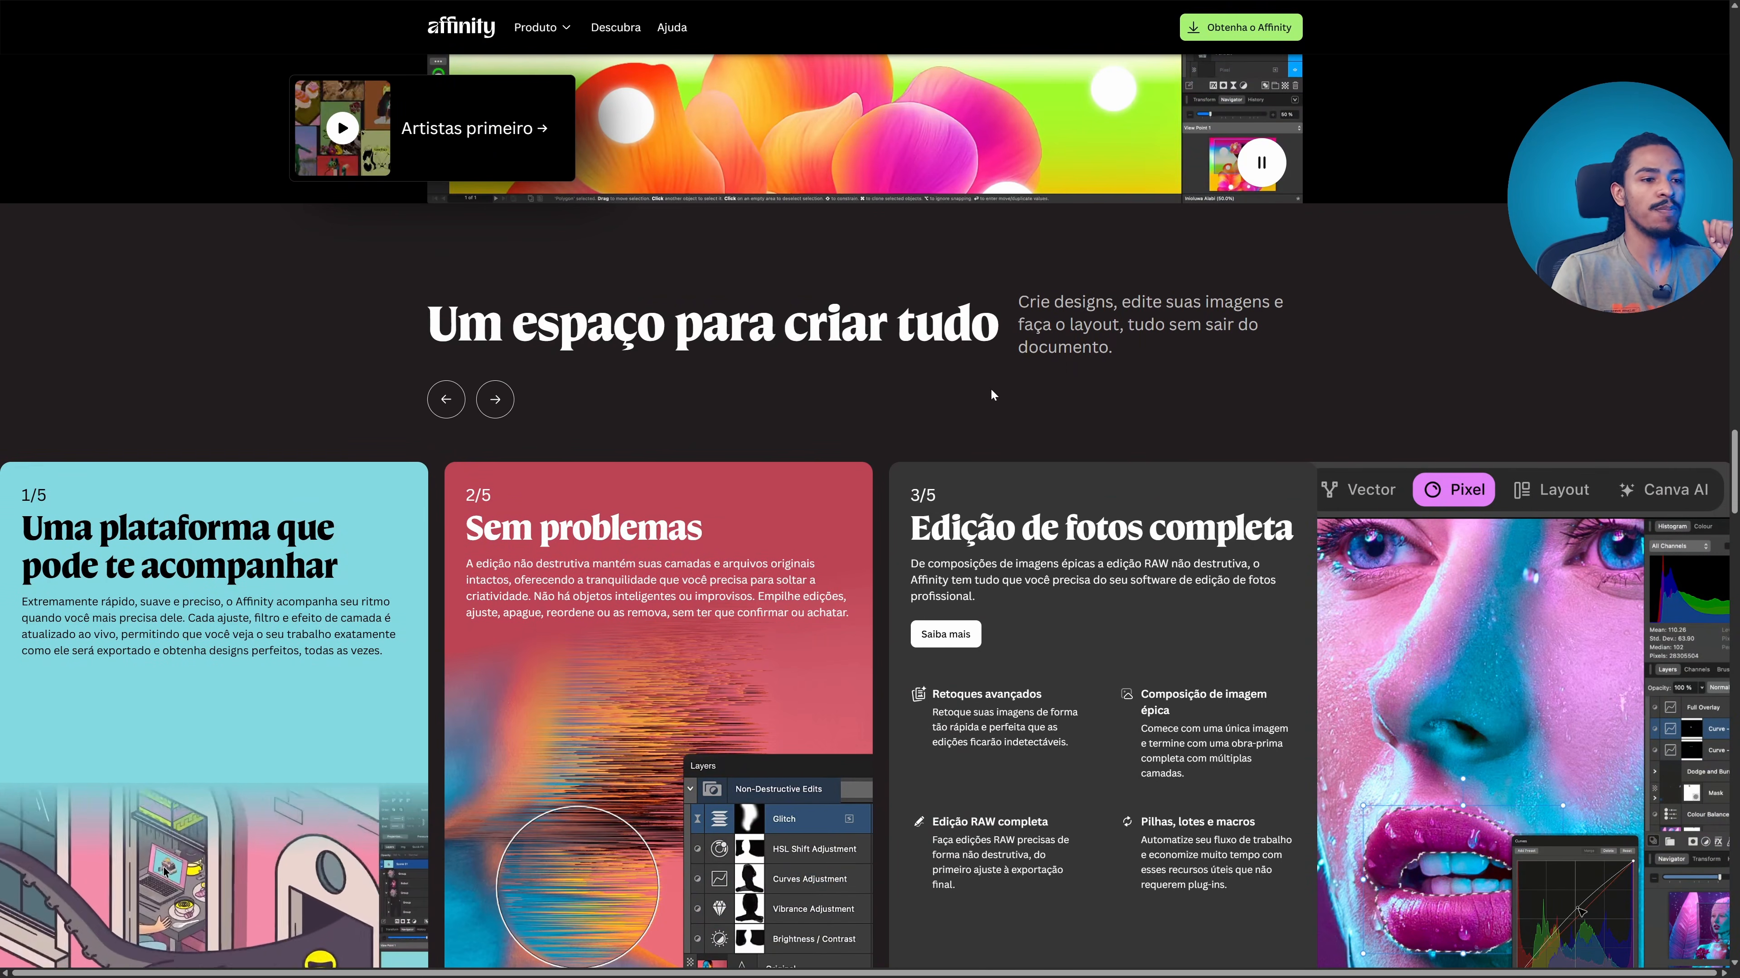
{"action": "scroll", "coordinate": [992, 387], "scroll_direction": "down", "scroll_amount": 2}
{"action": "scroll", "coordinate": [837, 363], "scroll_direction": "down", "scroll_amount": 20}
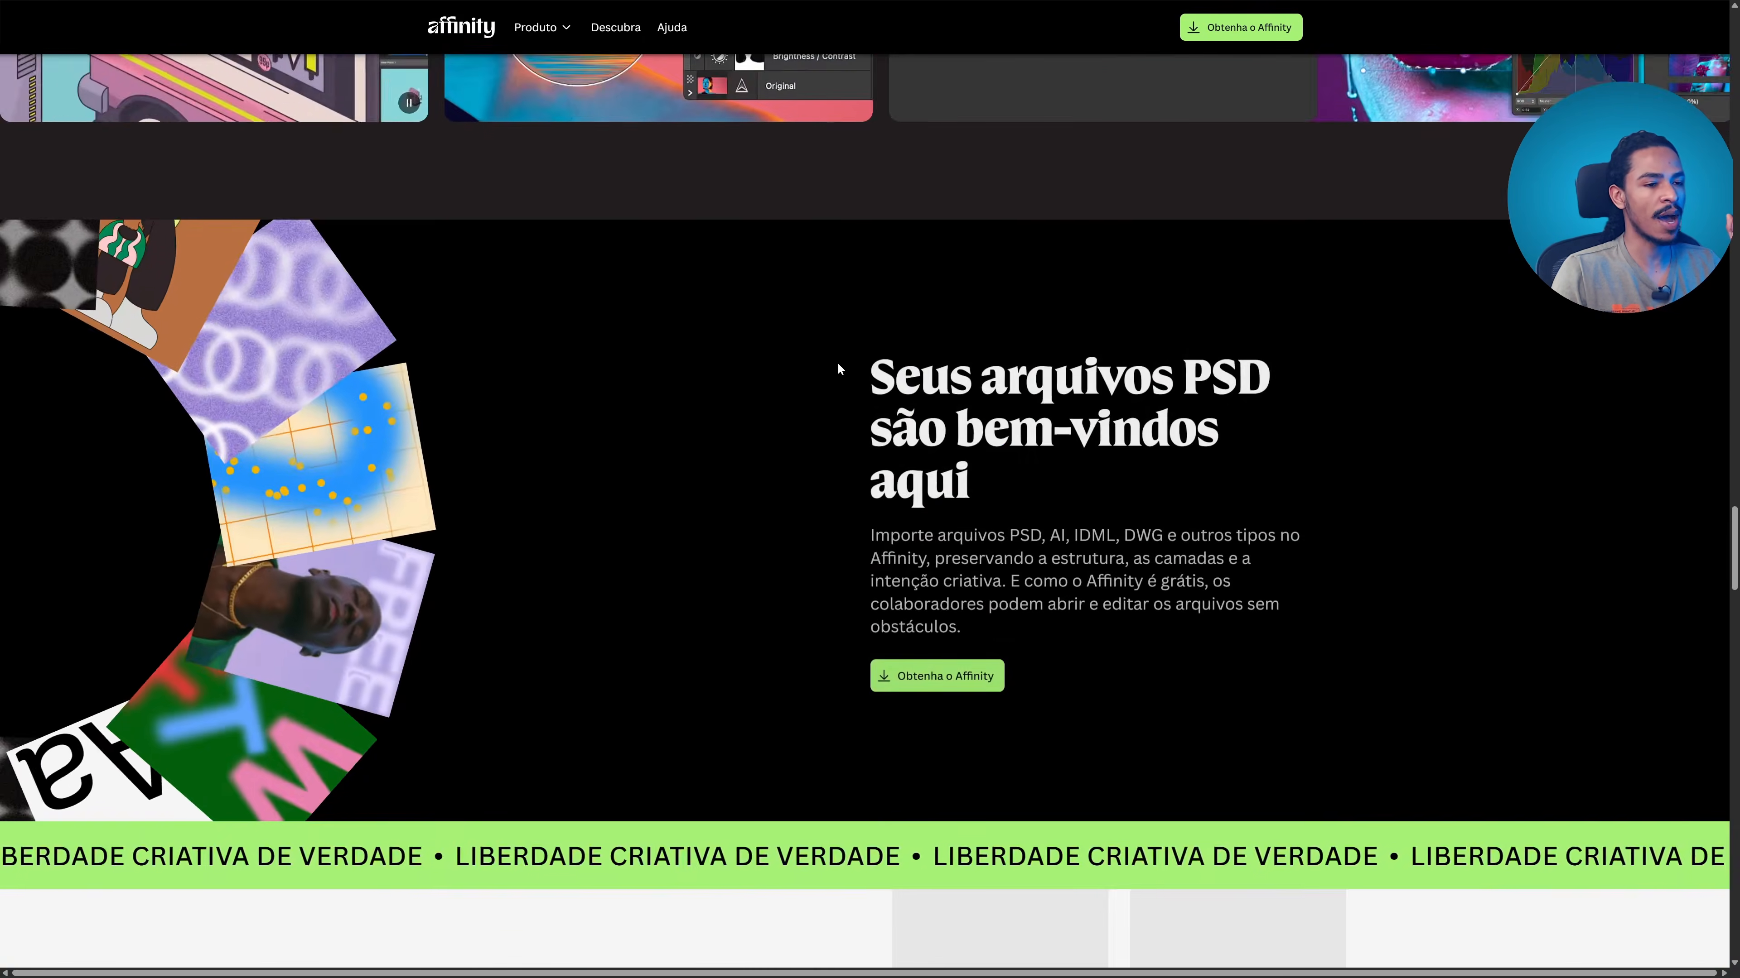
{"action": "scroll", "coordinate": [841, 368], "scroll_direction": "down", "scroll_amount": 8}
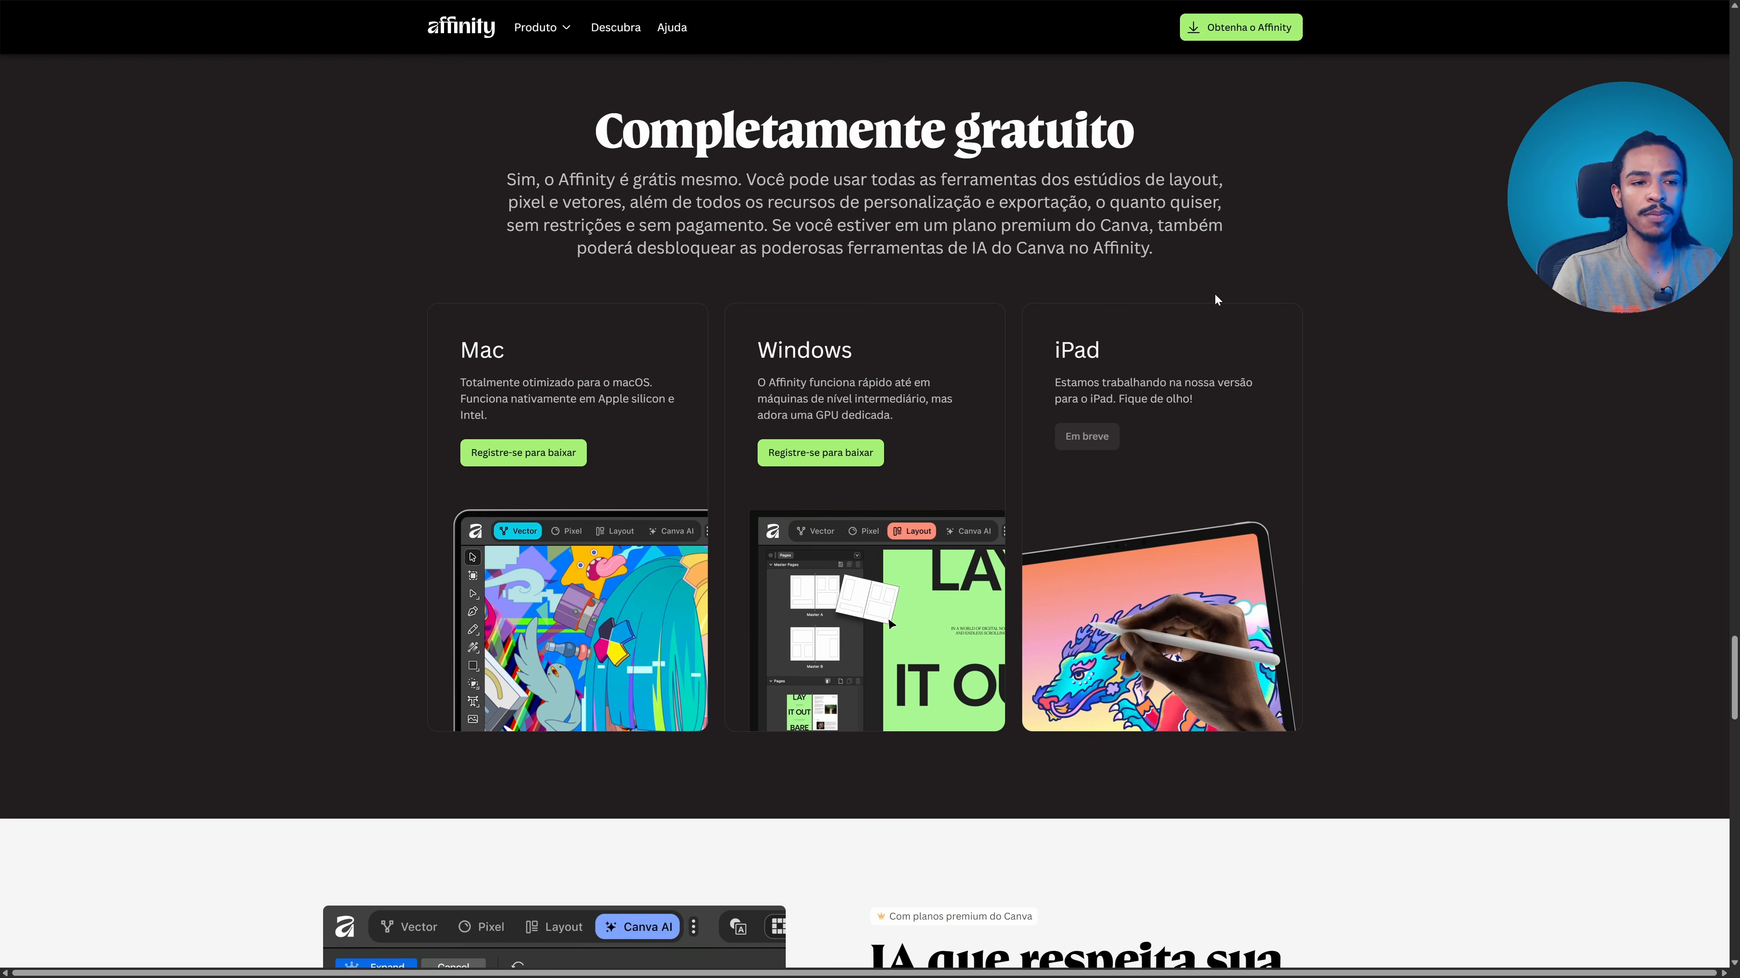
{"action": "scroll", "coordinate": [1212, 420], "scroll_direction": "down", "scroll_amount": 4}
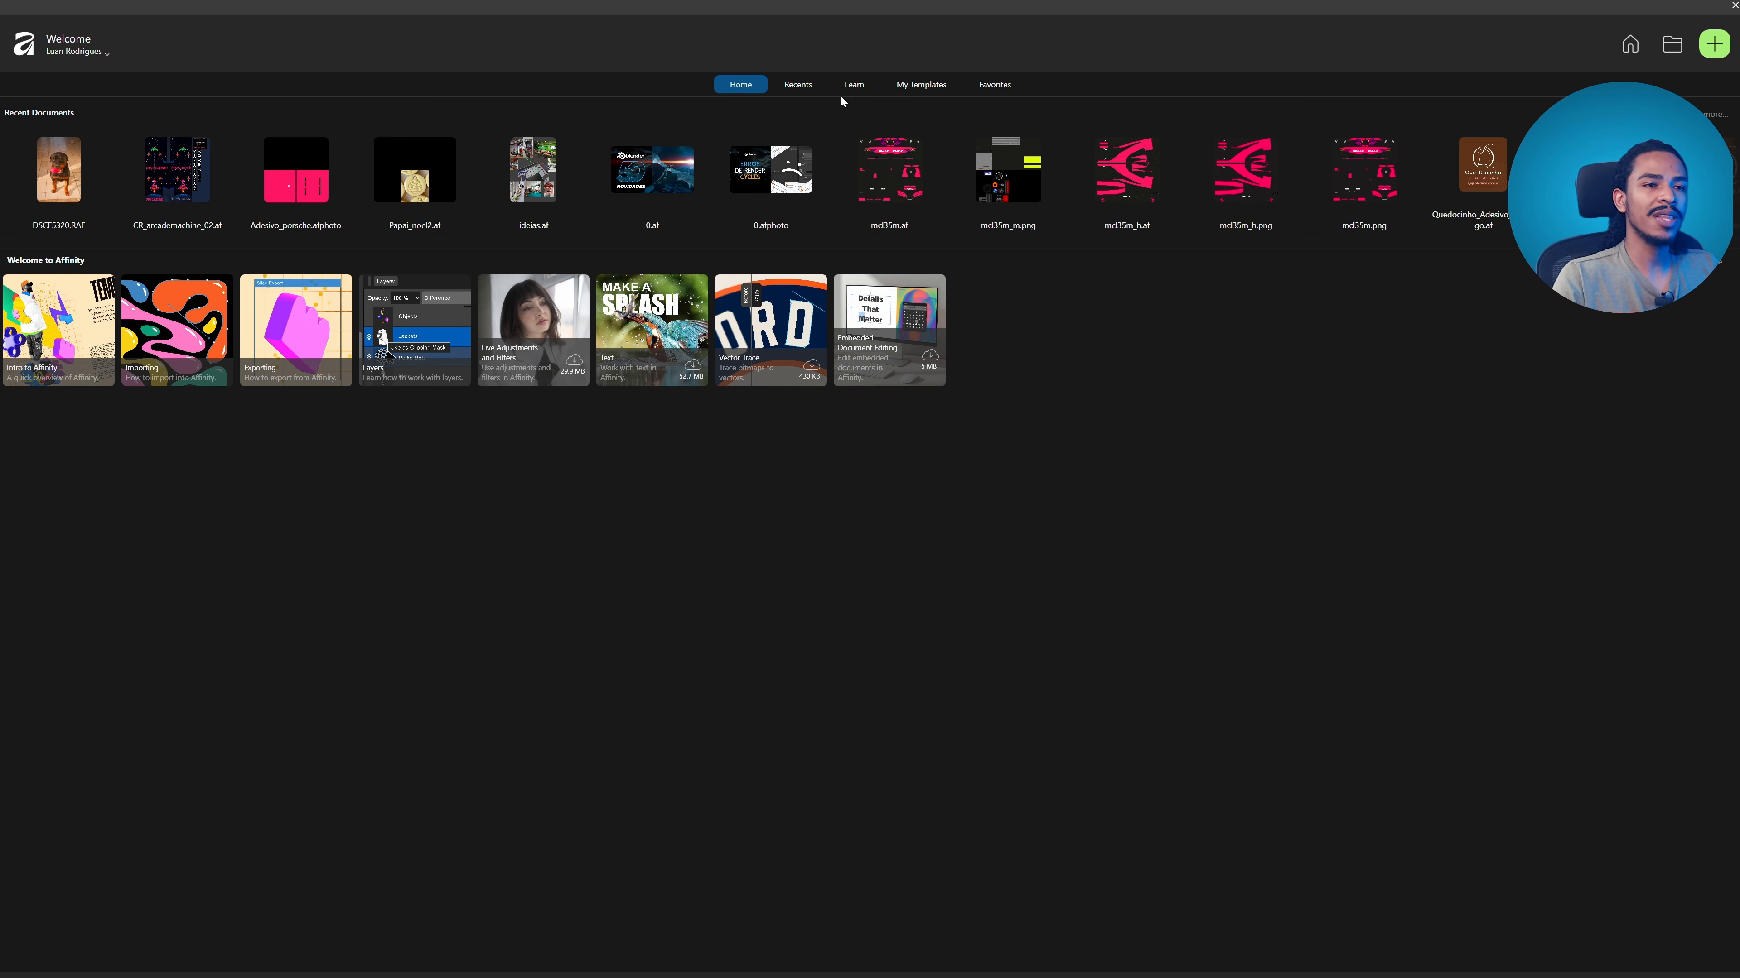
- In the Affinity app, review the Recents, Learn, My Templates and Favorites pages of the welcome screen and close it
{"action": "left_click", "coordinate": [798, 84]}
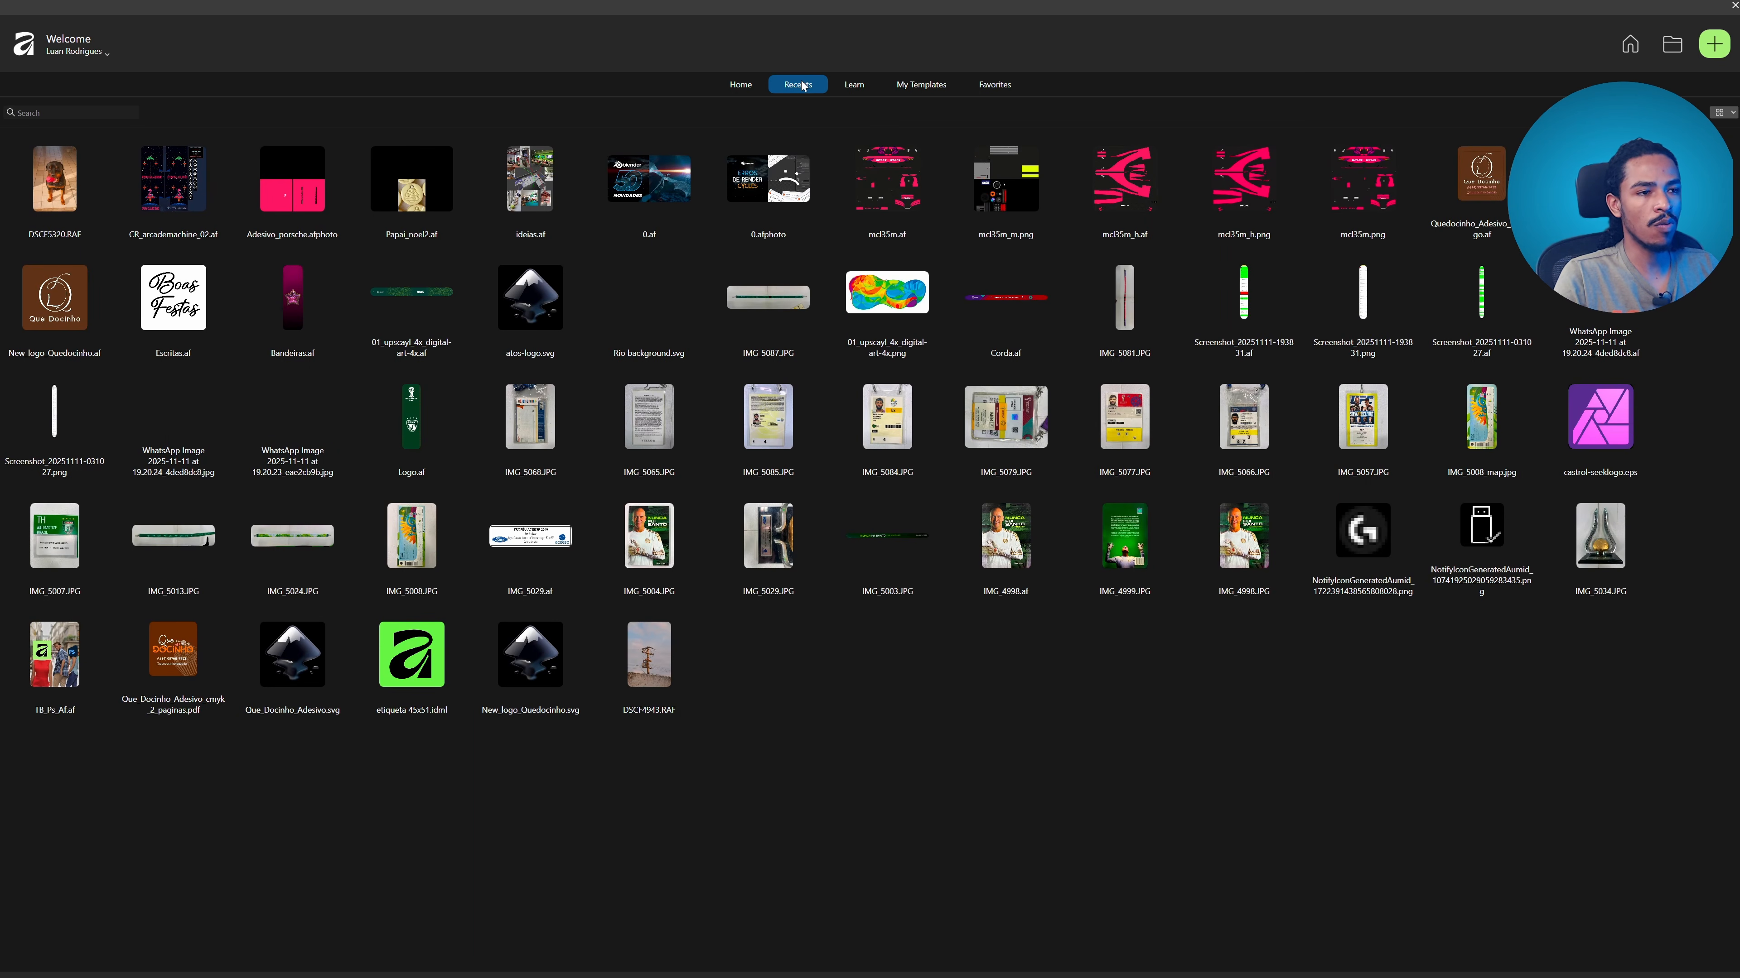
{"action": "left_click", "coordinate": [740, 84]}
{"action": "left_click", "coordinate": [854, 84]}
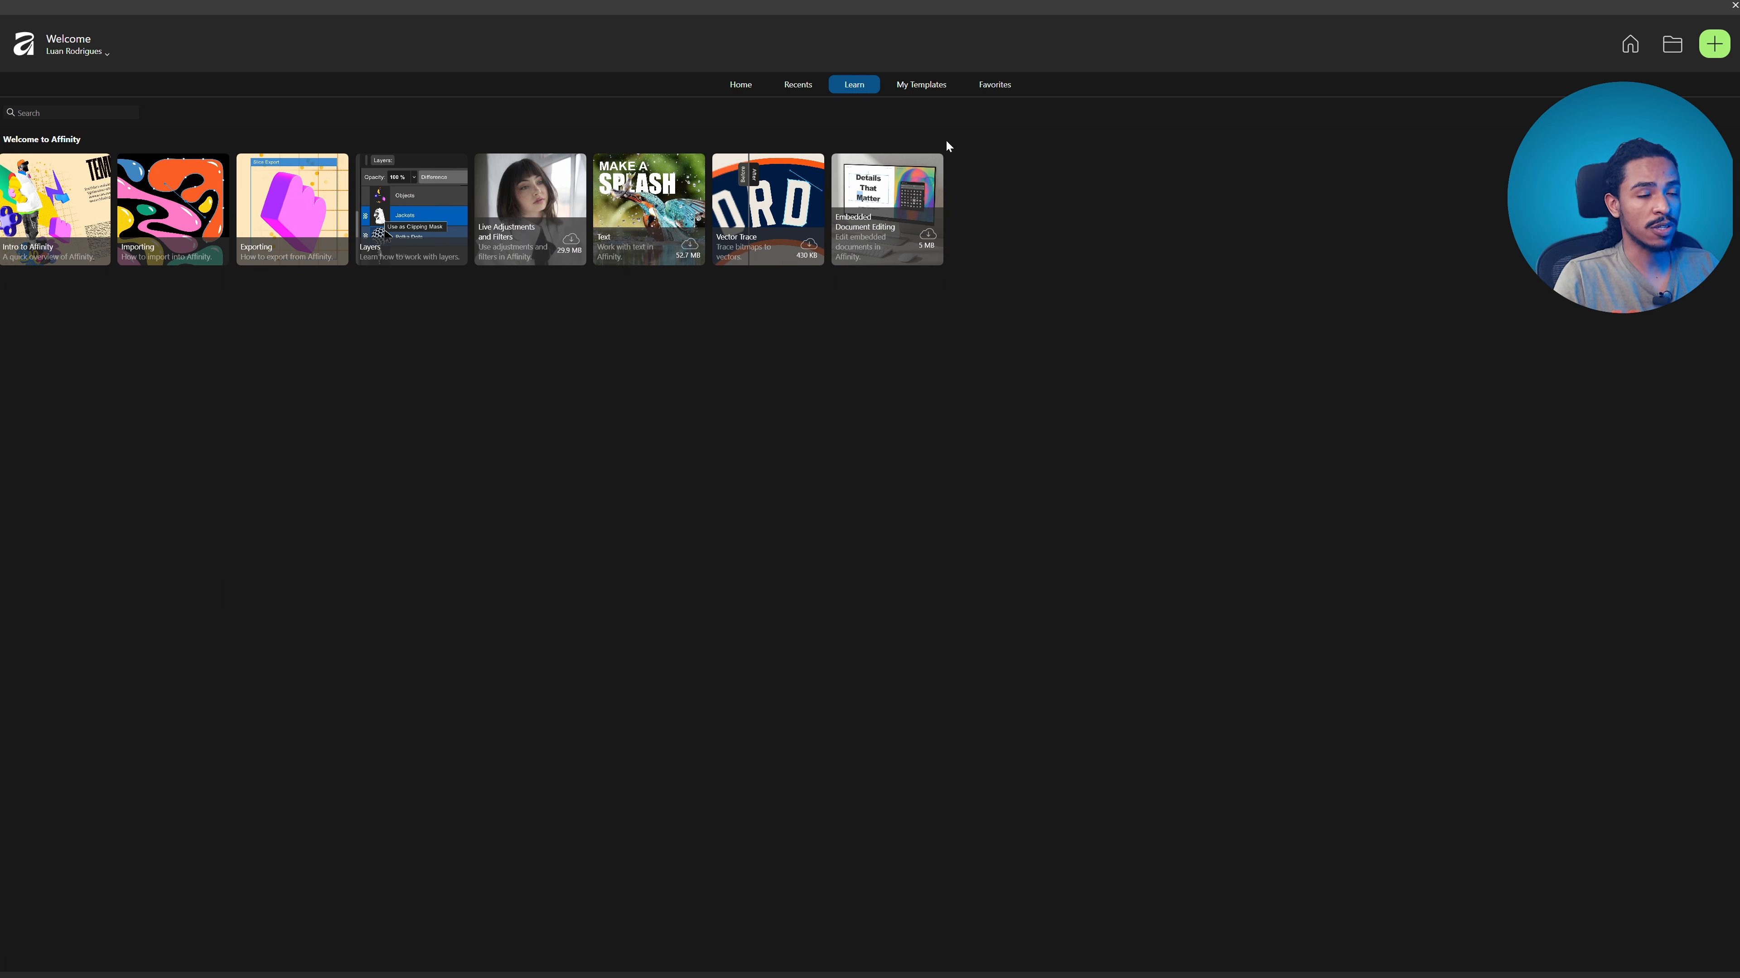
{"action": "left_click", "coordinate": [921, 85]}
{"action": "left_click", "coordinate": [994, 85]}
{"action": "left_click", "coordinate": [930, 85]}
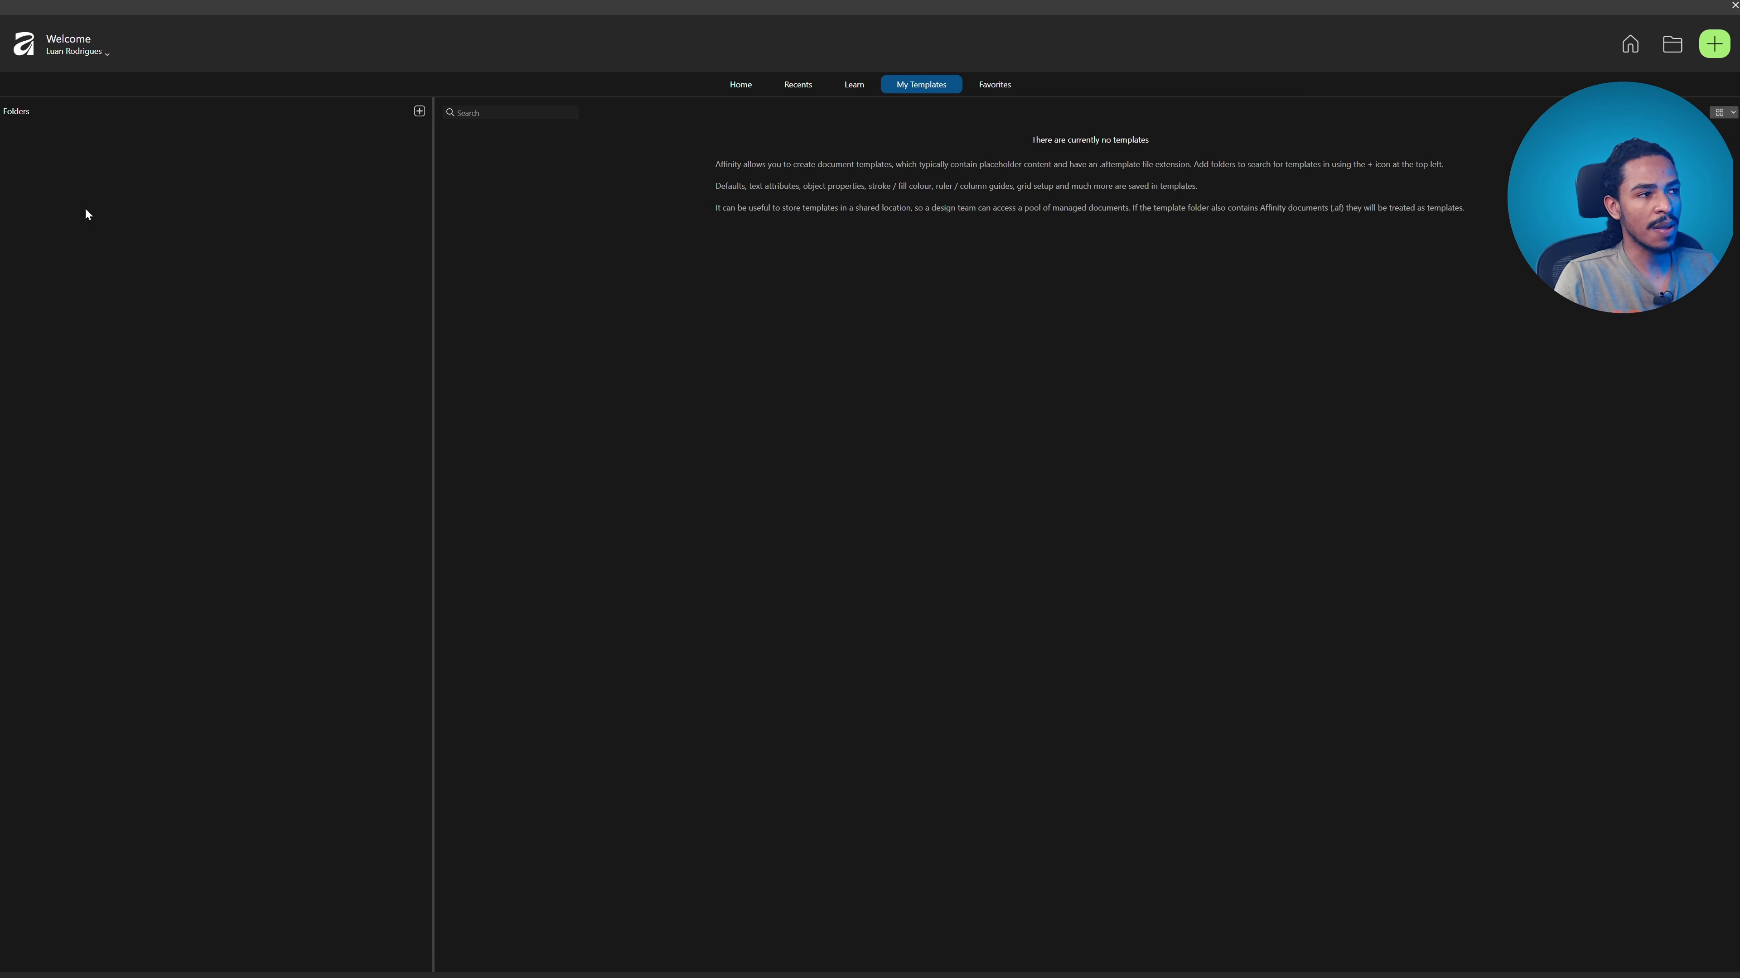
{"action": "left_click", "coordinate": [1001, 85]}
{"action": "left_click", "coordinate": [741, 89]}
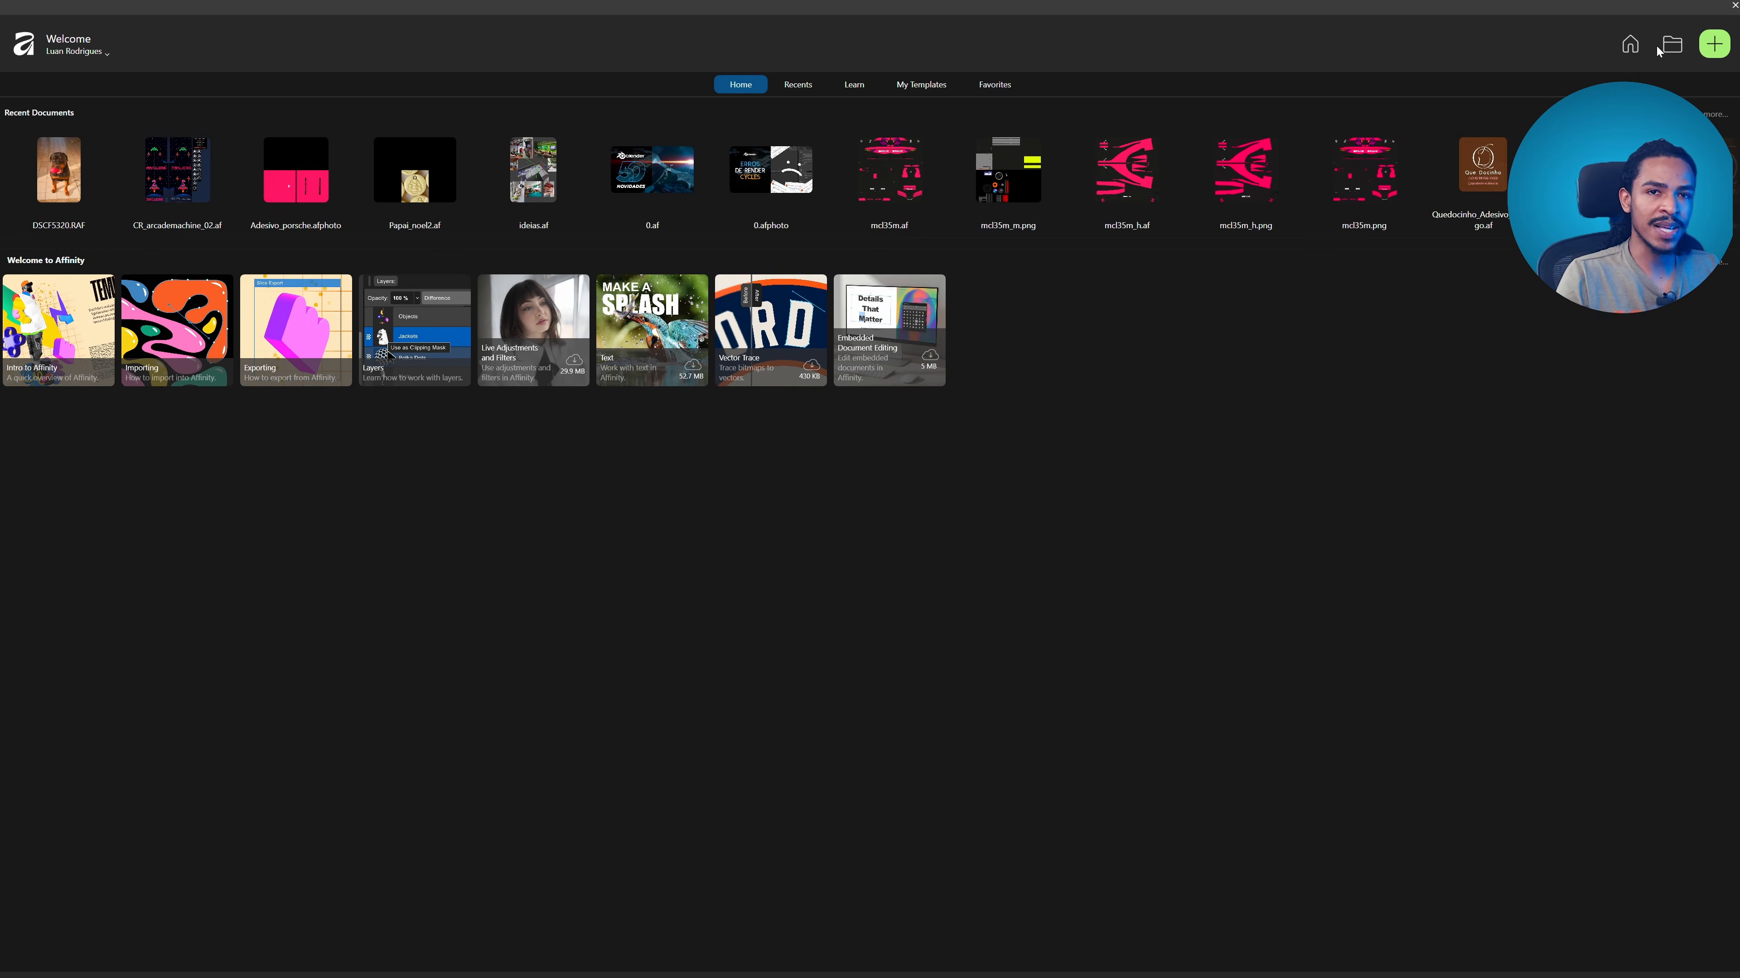
{"action": "left_click", "coordinate": [1734, 6]}
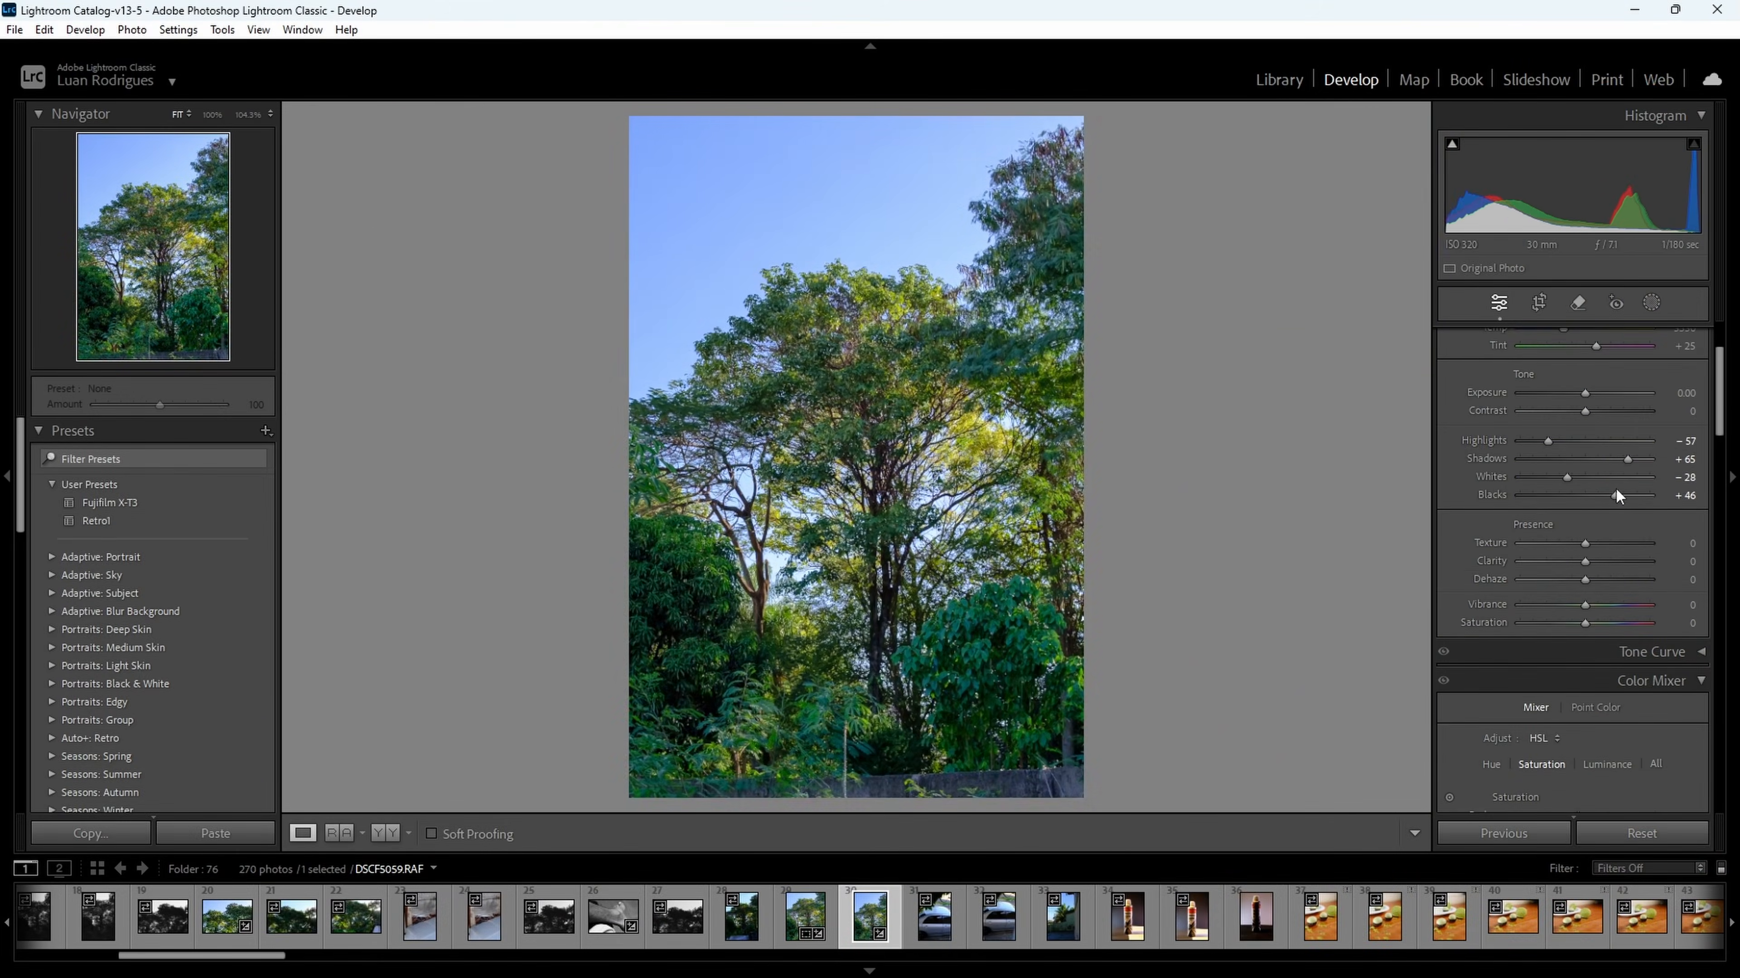
- In Lightroom Classic, raise the tree photo's blacks and lower the blue luminance in the Color Mixer
{"action": "left_click_drag", "start_coordinate": [1615, 494], "coordinate": [1661, 503]}
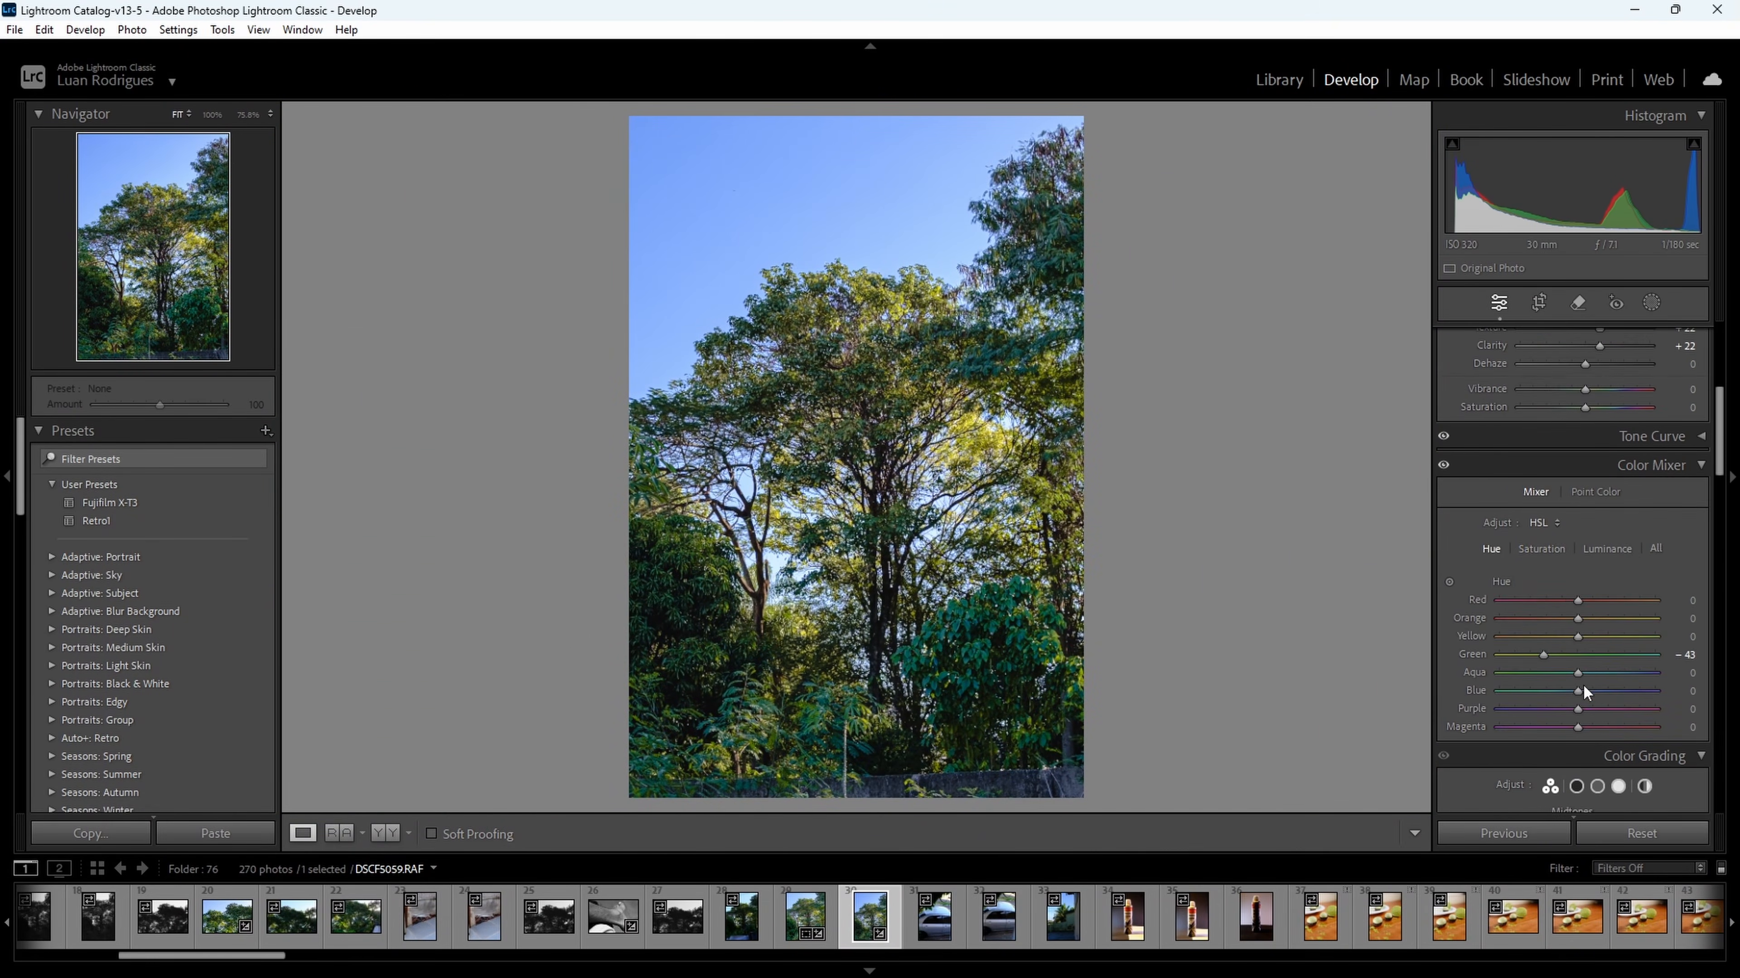
{"action": "left_click", "coordinate": [1541, 549]}
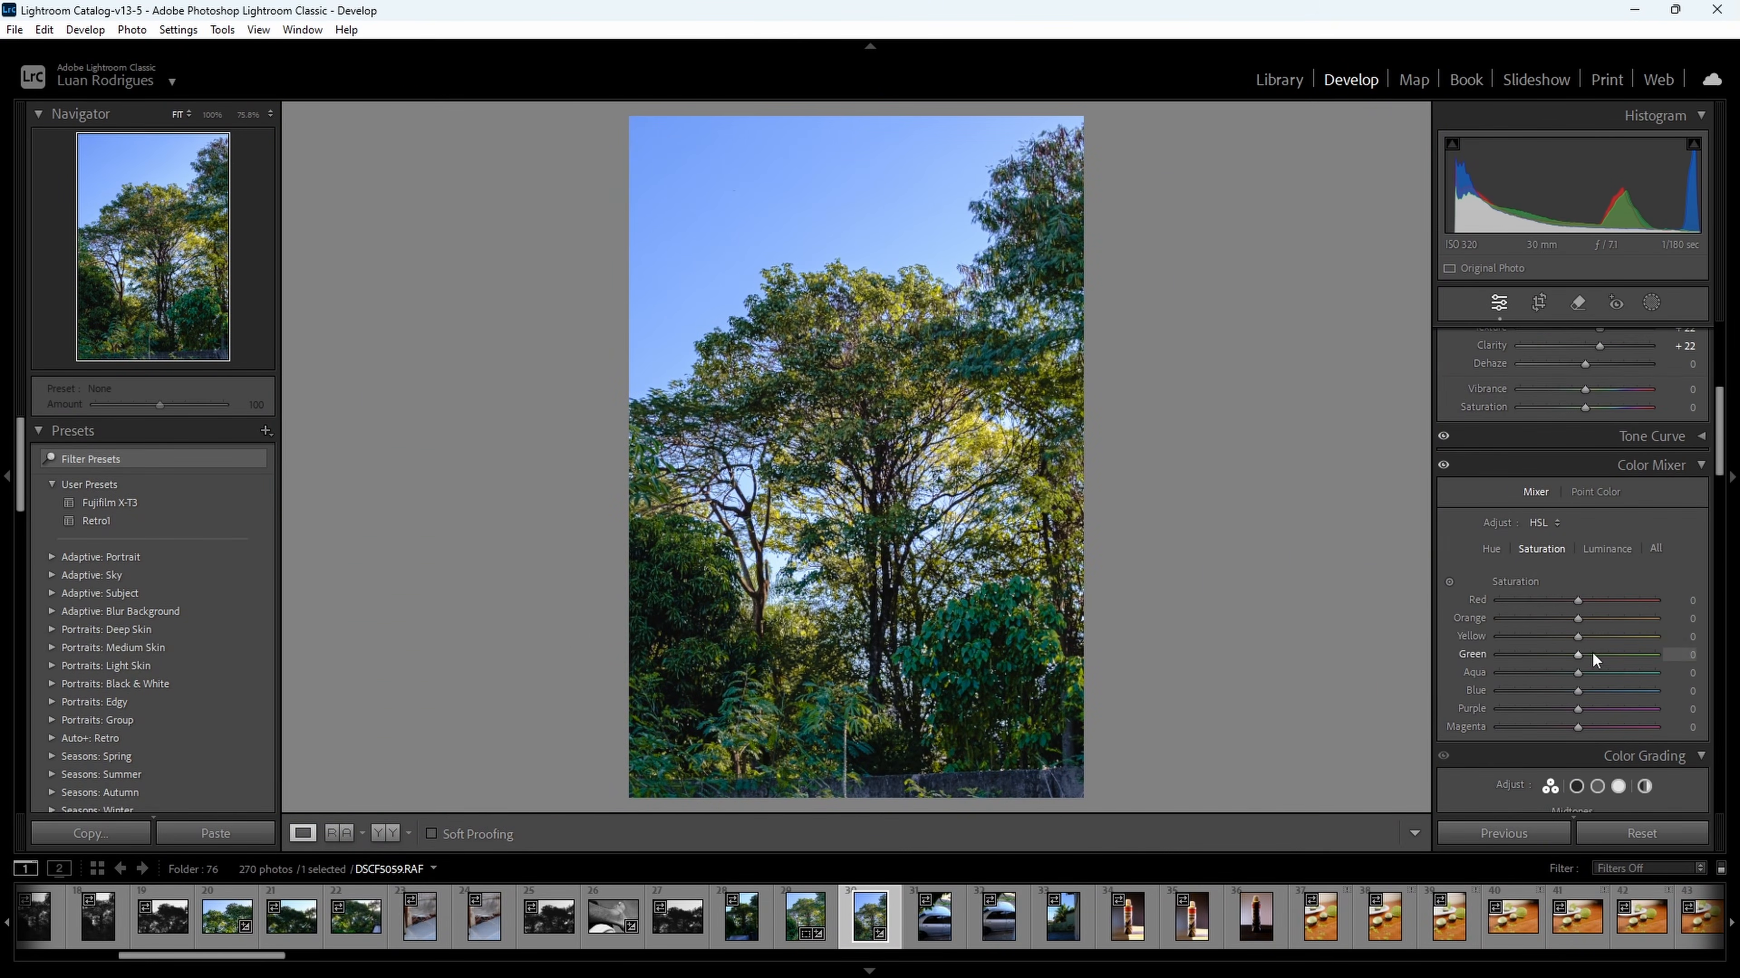
{"action": "left_click", "coordinate": [1606, 549]}
{"action": "left_click_drag", "start_coordinate": [1578, 692], "coordinate": [1561, 693]}
- Adjust the tree photo's color grading and bring up the manual defringe settings in Lens Corrections
{"action": "scroll", "coordinate": [1575, 658], "scroll_direction": "down", "scroll_amount": 5}
{"action": "left_click_drag", "start_coordinate": [1515, 570], "coordinate": [1520, 572]}
{"action": "left_click_drag", "start_coordinate": [1582, 678], "coordinate": [1551, 679]}
{"action": "left_click", "coordinate": [1685, 407]}
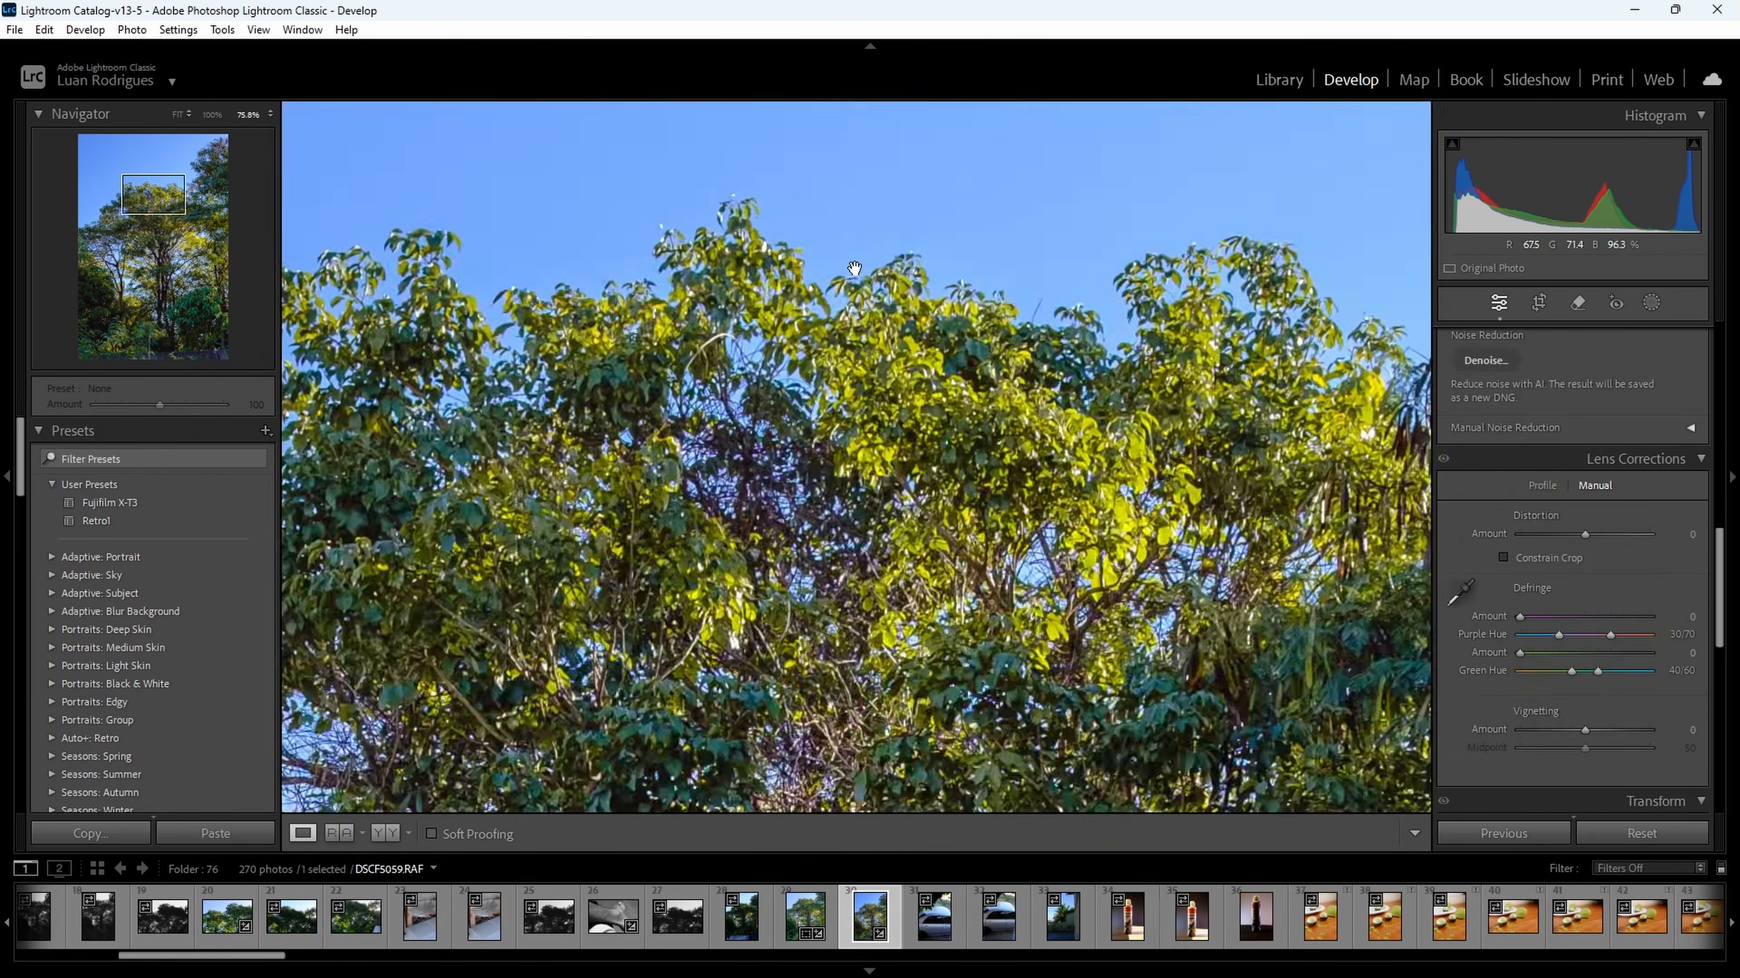
{"action": "left_click", "coordinate": [1630, 607]}
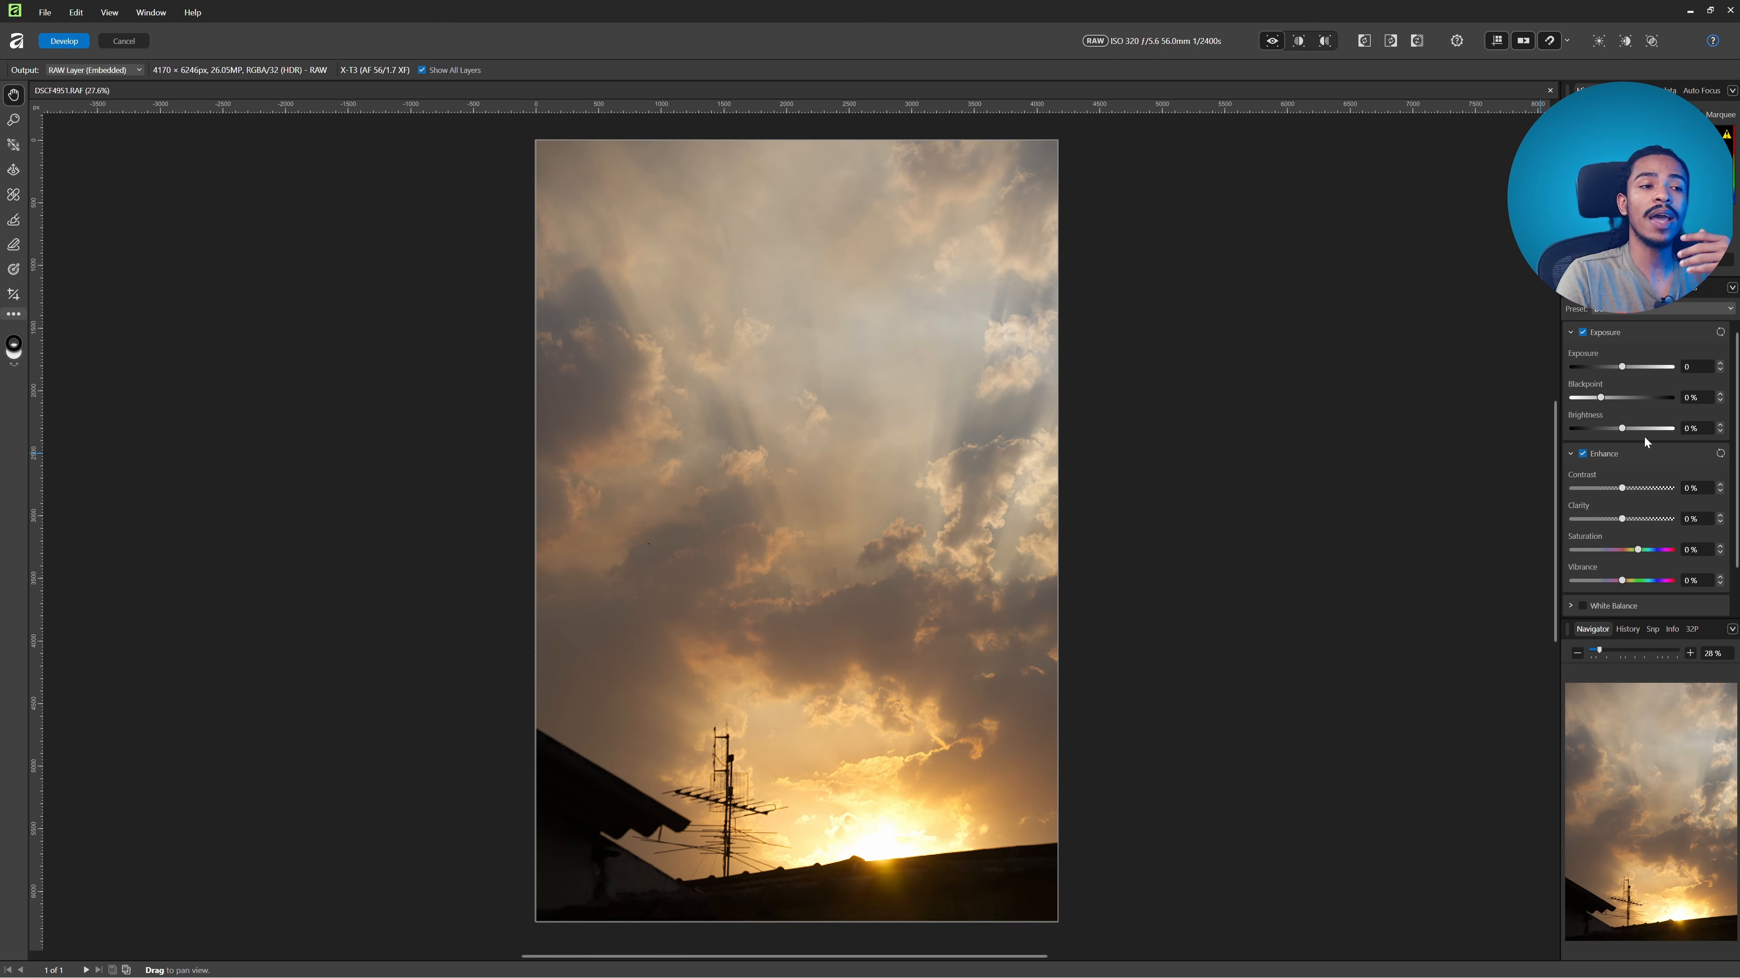
- In Affinity, slightly raise the exposure of the sunset RAW photo and set its vibrance to 21%
{"action": "mouse_move", "coordinate": [1621, 367]}
{"action": "left_mouse_down"}
{"action": "mouse_move", "coordinate": [1639, 364]}
{"action": "mouse_move", "coordinate": [1625, 367]}
{"action": "left_mouse_up"}
{"action": "left_click_drag", "start_coordinate": [1637, 579], "coordinate": [1641, 534]}
{"action": "scroll", "coordinate": [1633, 536], "scroll_direction": "down", "scroll_amount": 1}
- Enable White Balance for the sunset photo and set the temperature to 4789 K
{"action": "left_click", "coordinate": [1571, 559]}
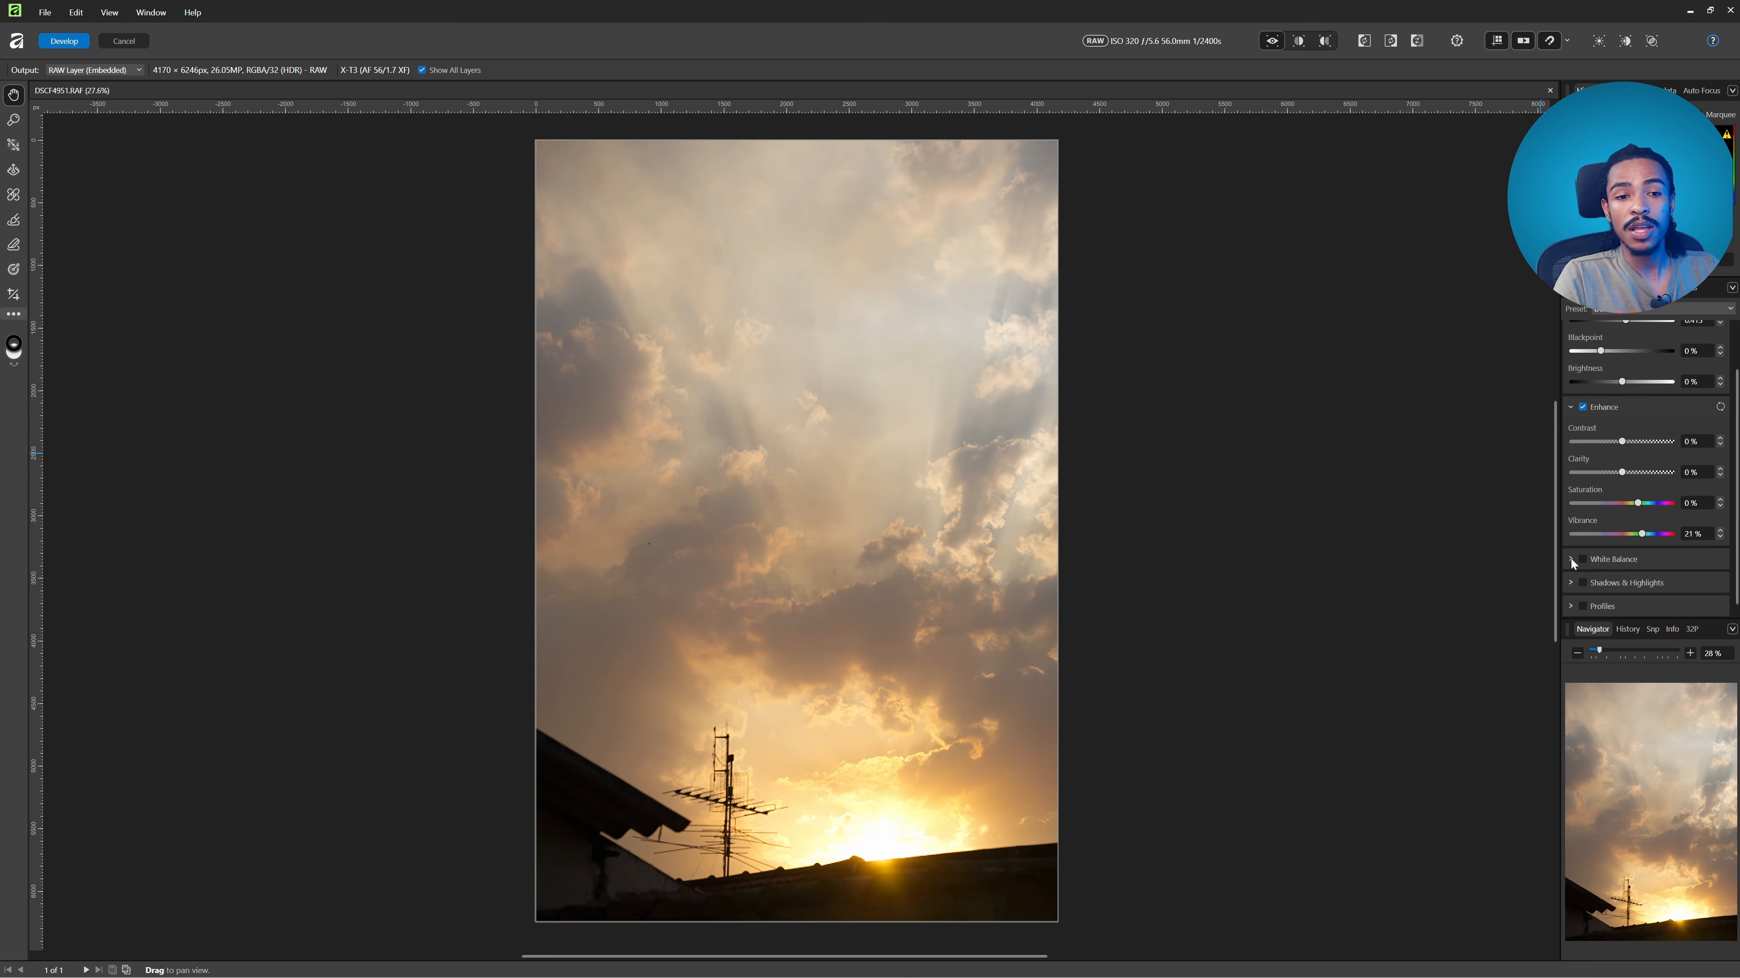
{"action": "left_click", "coordinate": [1582, 559]}
{"action": "scroll", "coordinate": [1657, 557], "scroll_direction": "down", "scroll_amount": 1}
{"action": "mouse_move", "coordinate": [1644, 557]}
{"action": "left_mouse_down"}
{"action": "mouse_move", "coordinate": [1620, 556]}
{"action": "mouse_move", "coordinate": [1637, 592]}
{"action": "mouse_move", "coordinate": [1635, 563]}
{"action": "left_mouse_up"}
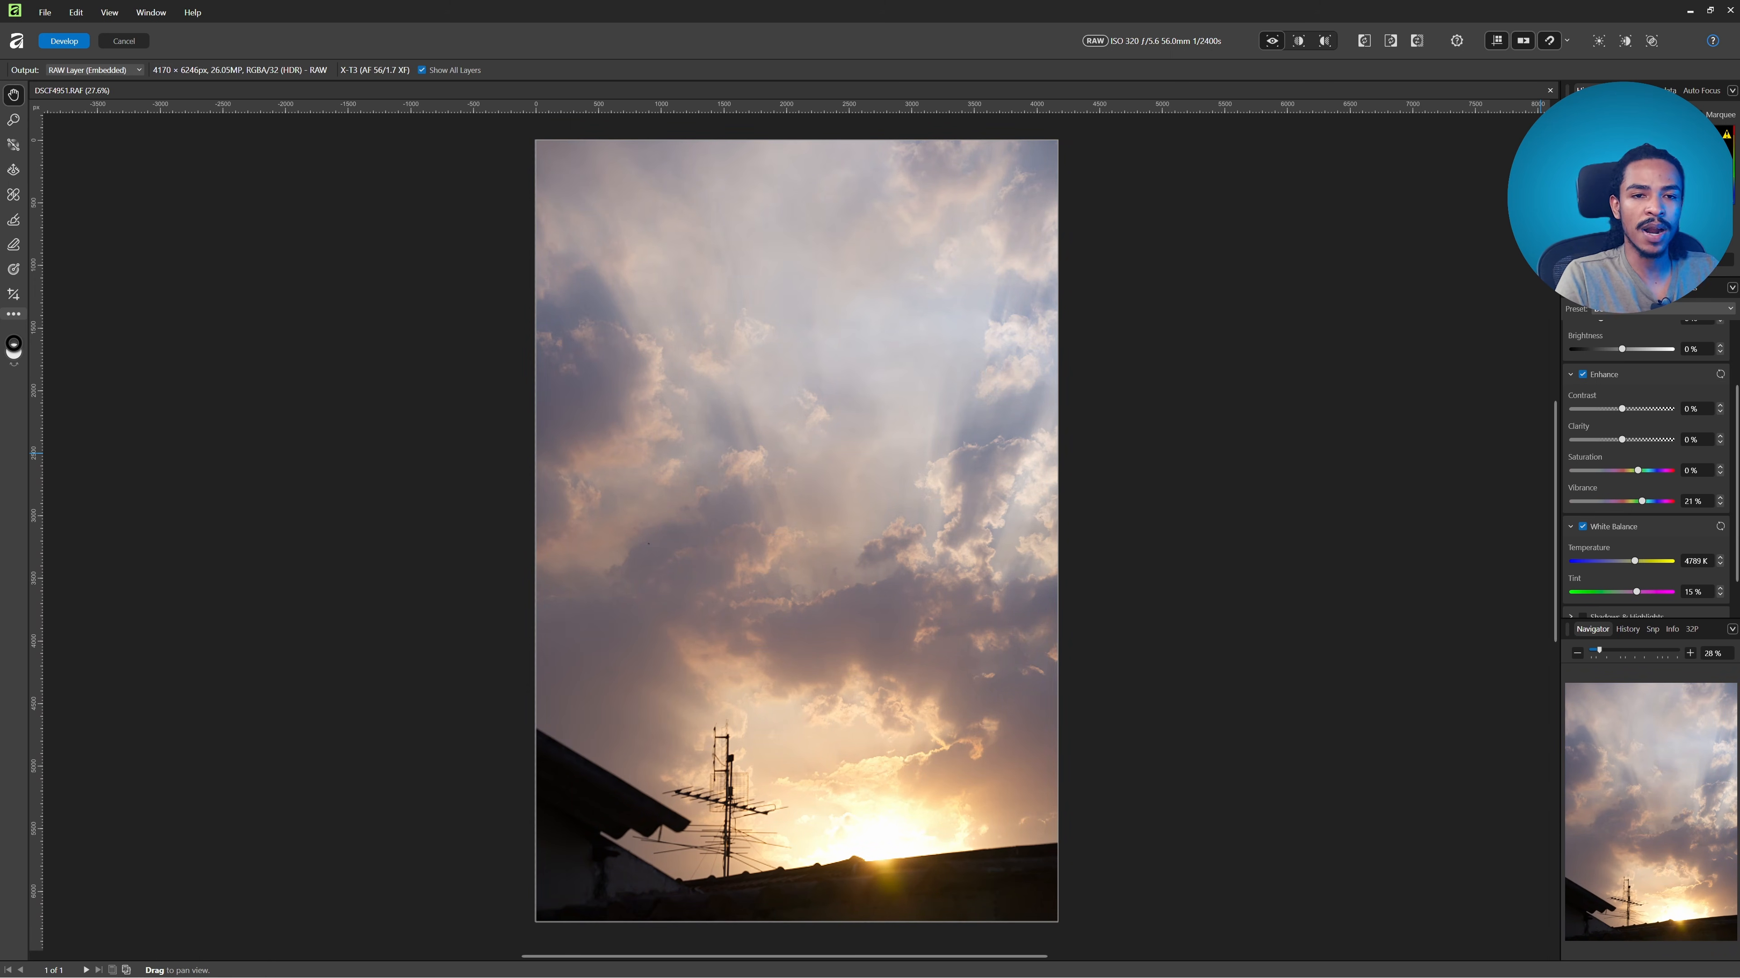
- Enable Chromatic Aberration Reduction and Defringe in the sunset photo's lens corrections
{"action": "left_click", "coordinate": [1610, 288]}
{"action": "scroll", "coordinate": [1643, 387], "scroll_direction": "down", "scroll_amount": 1}
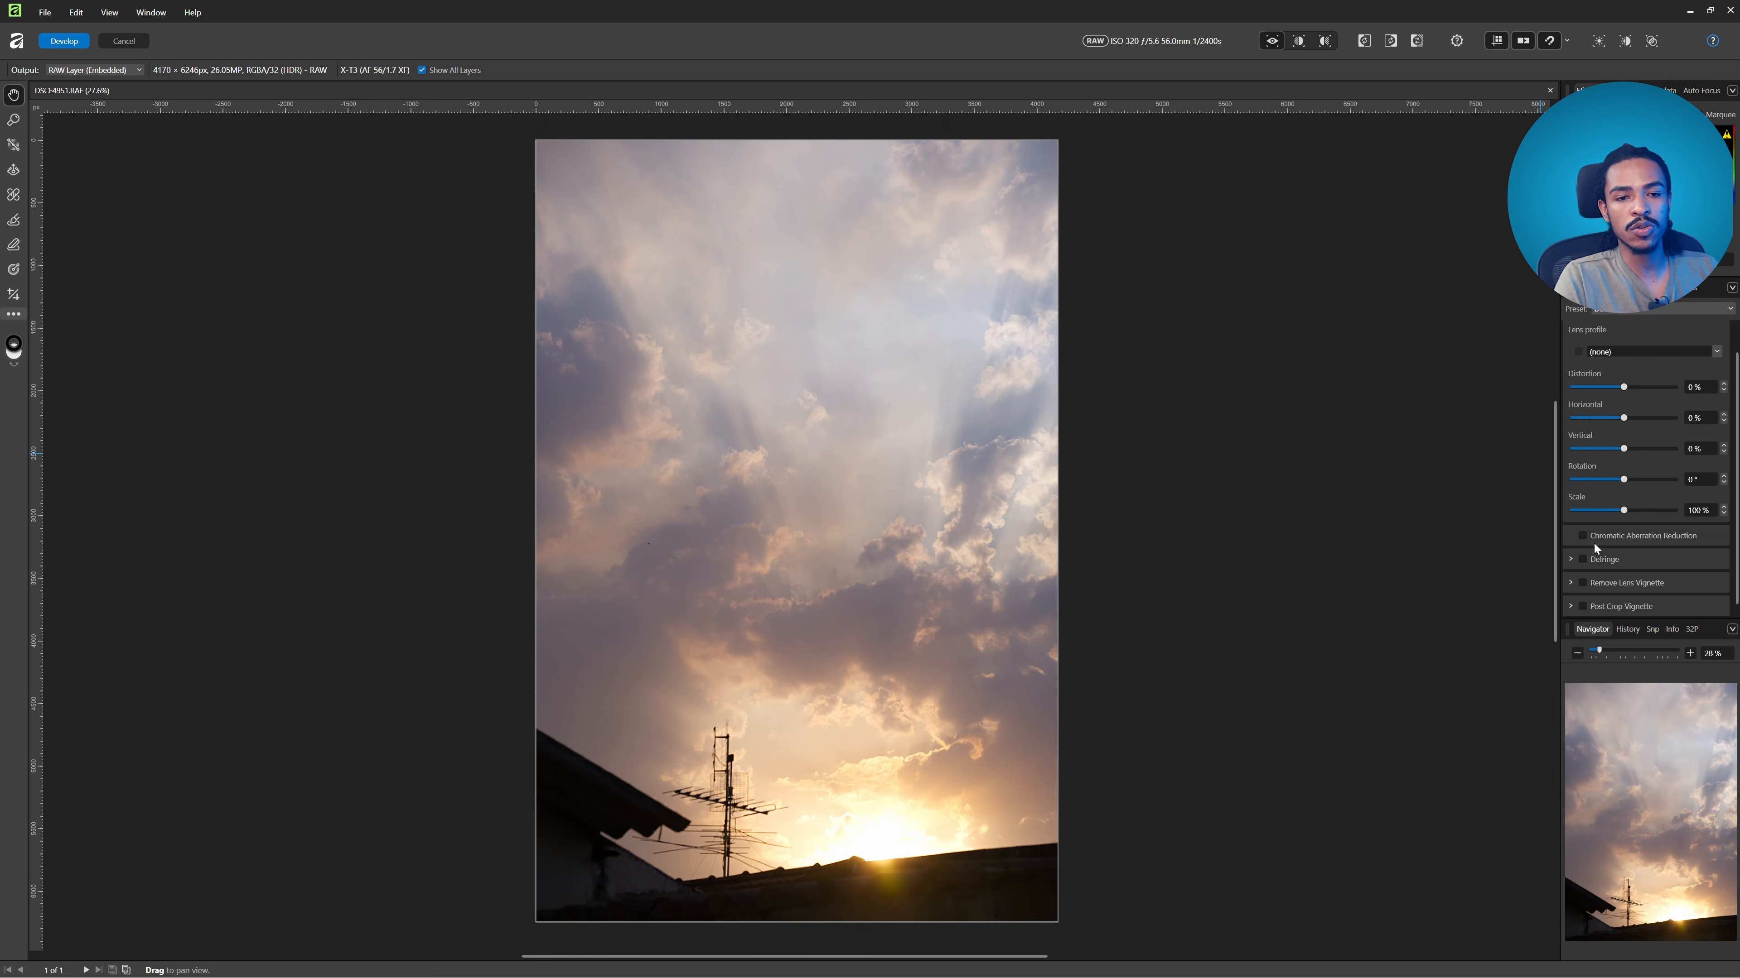
{"action": "left_click", "coordinate": [1582, 536]}
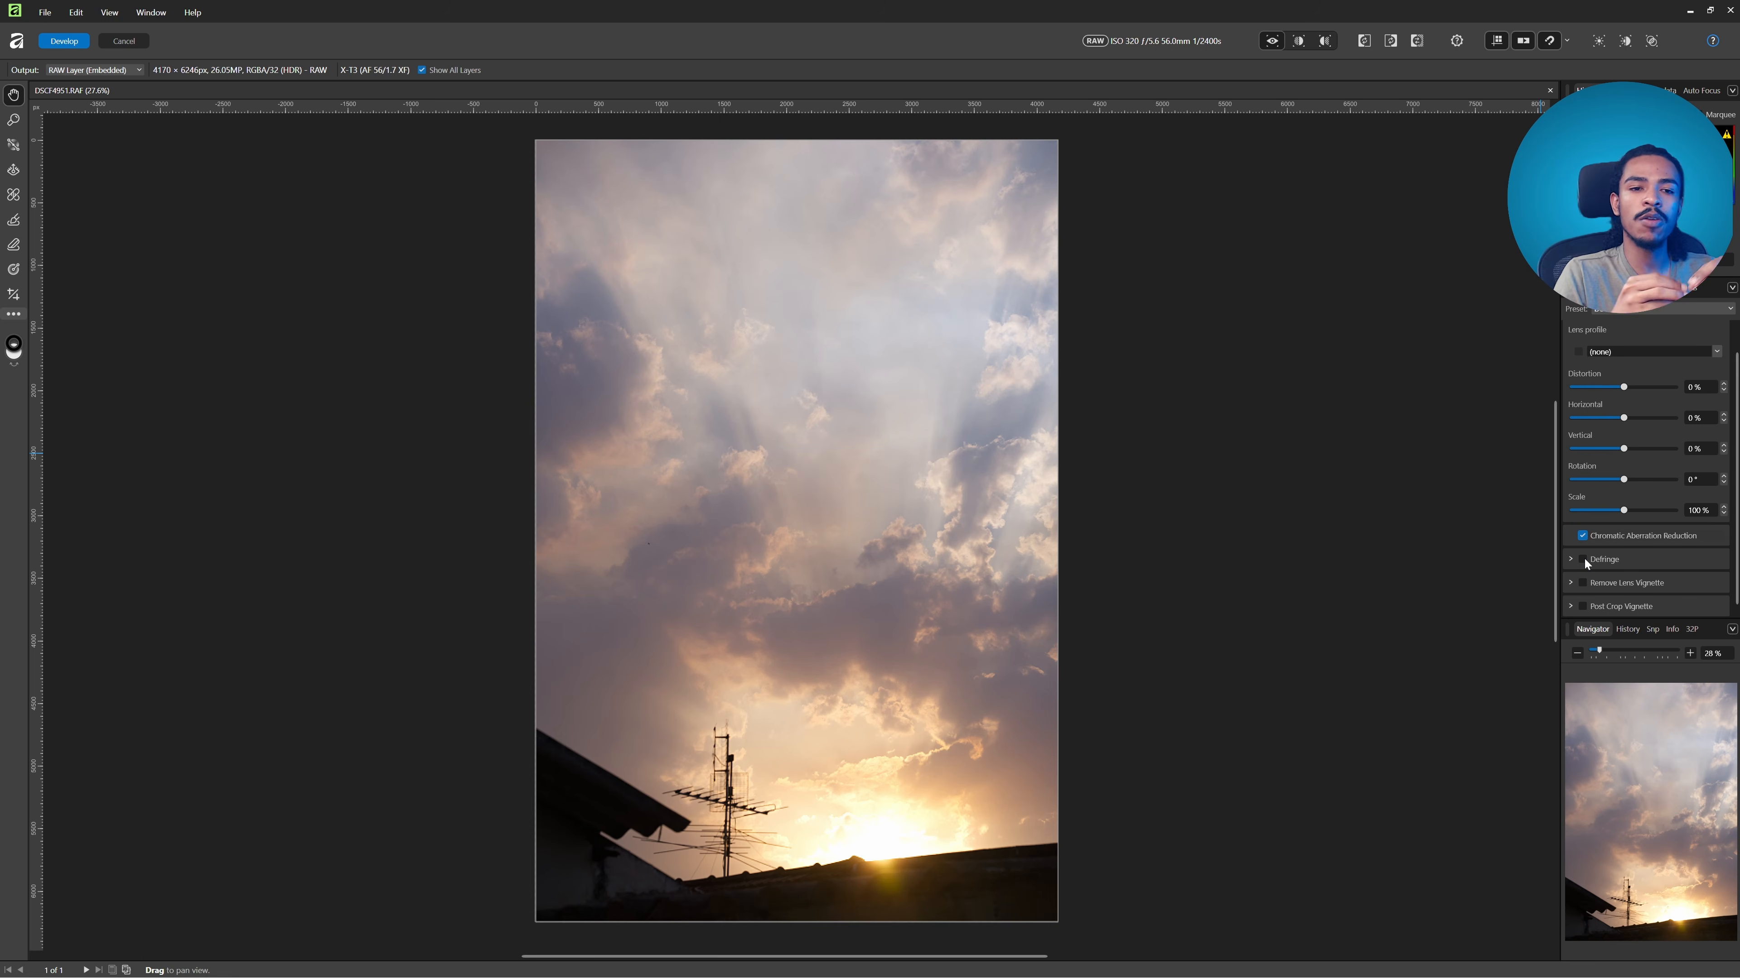
{"action": "left_click", "coordinate": [1584, 558]}
{"action": "scroll", "coordinate": [1600, 569], "scroll_direction": "down", "scroll_amount": 3}
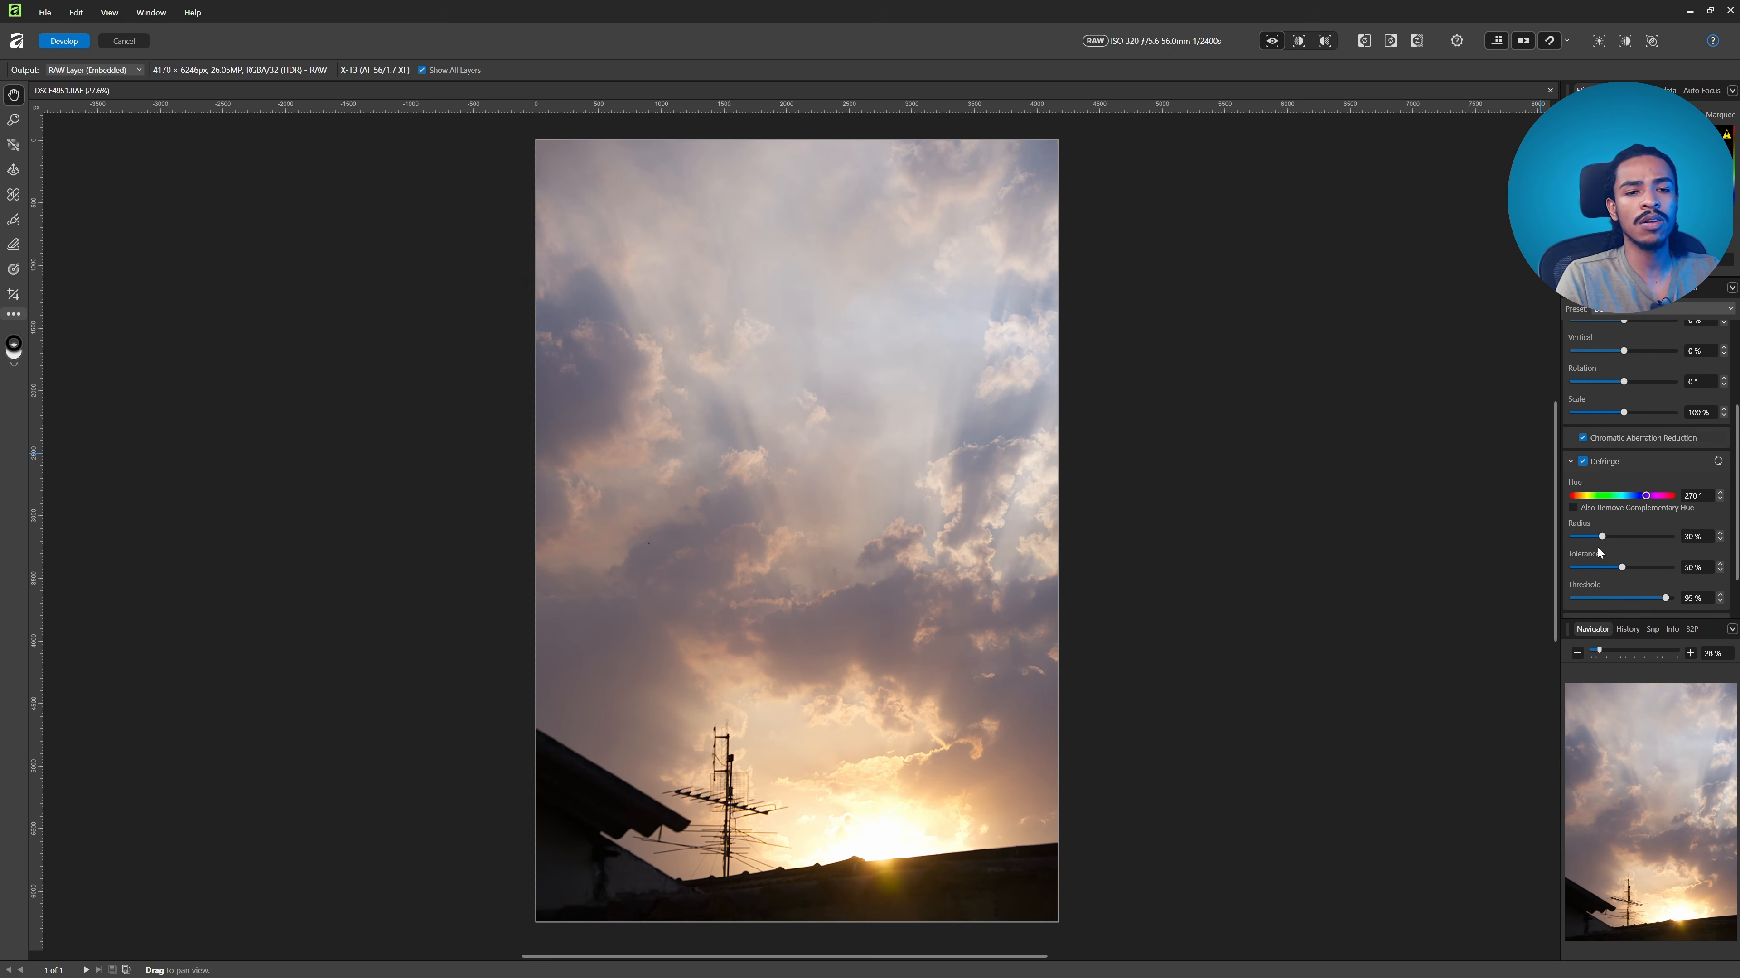
{"action": "left_click", "coordinate": [1570, 462]}
- Enable Remove Lens Vignette at 100% intensity and Post Crop Vignette for the sunset photo
{"action": "left_click", "coordinate": [1581, 583]}
{"action": "scroll", "coordinate": [1588, 592], "scroll_direction": "down", "scroll_amount": 1}
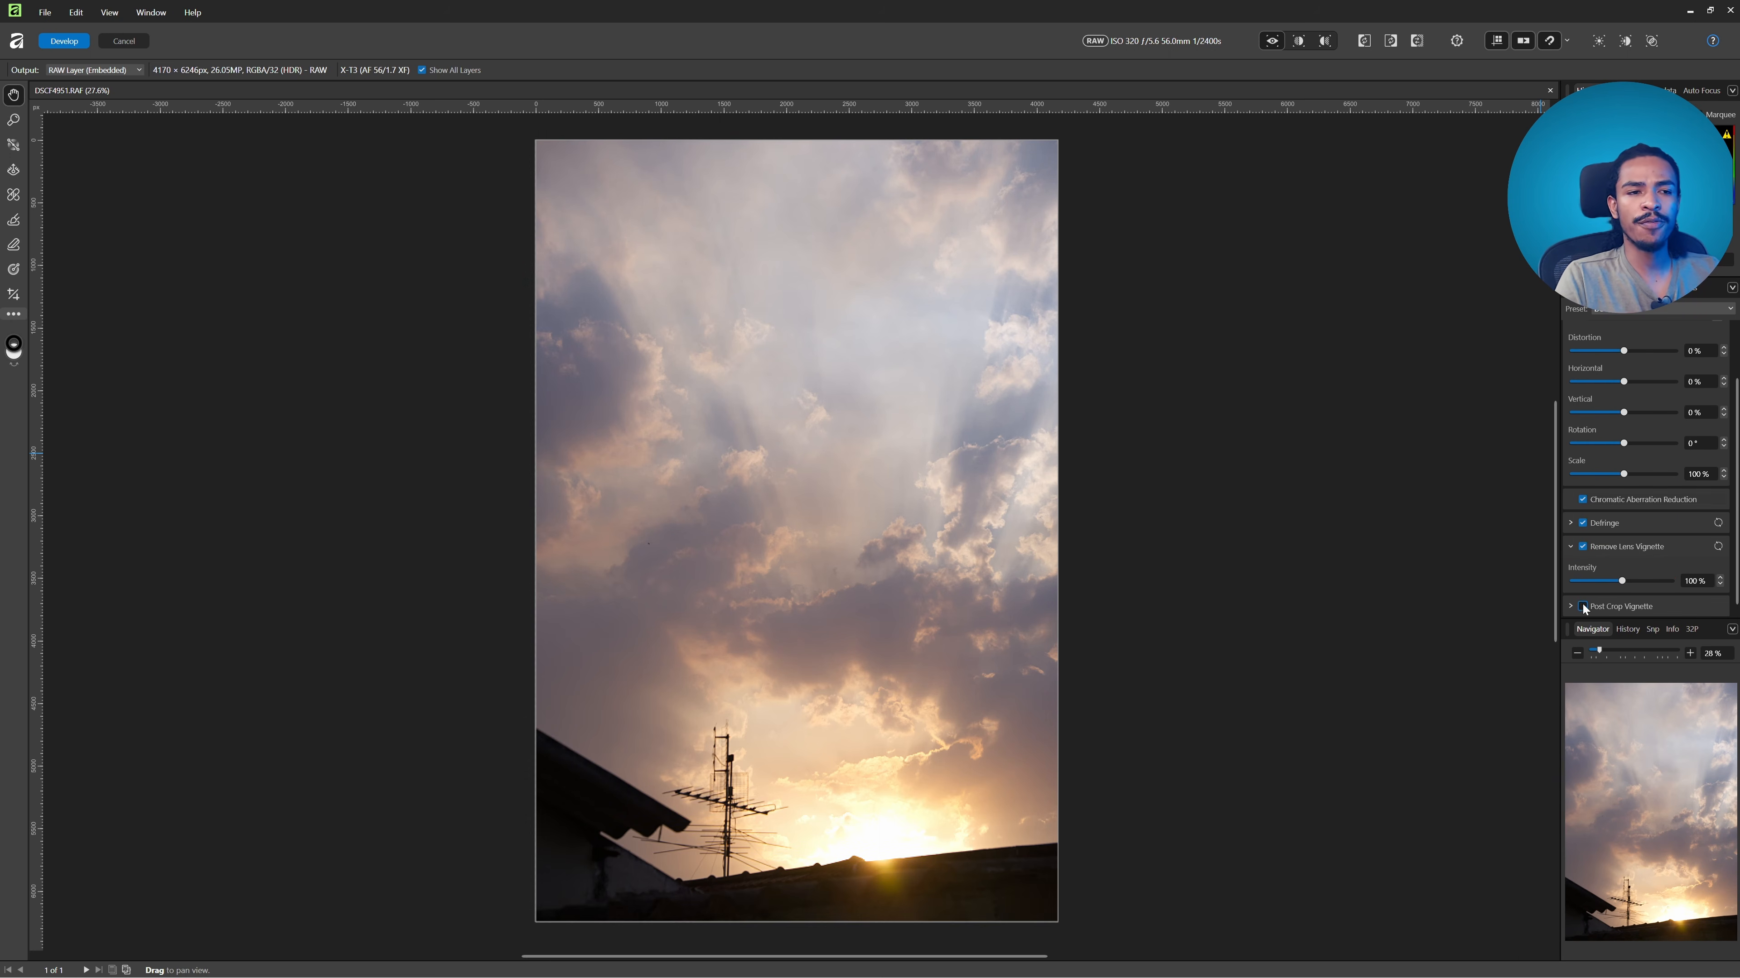
{"action": "left_click", "coordinate": [1582, 607]}
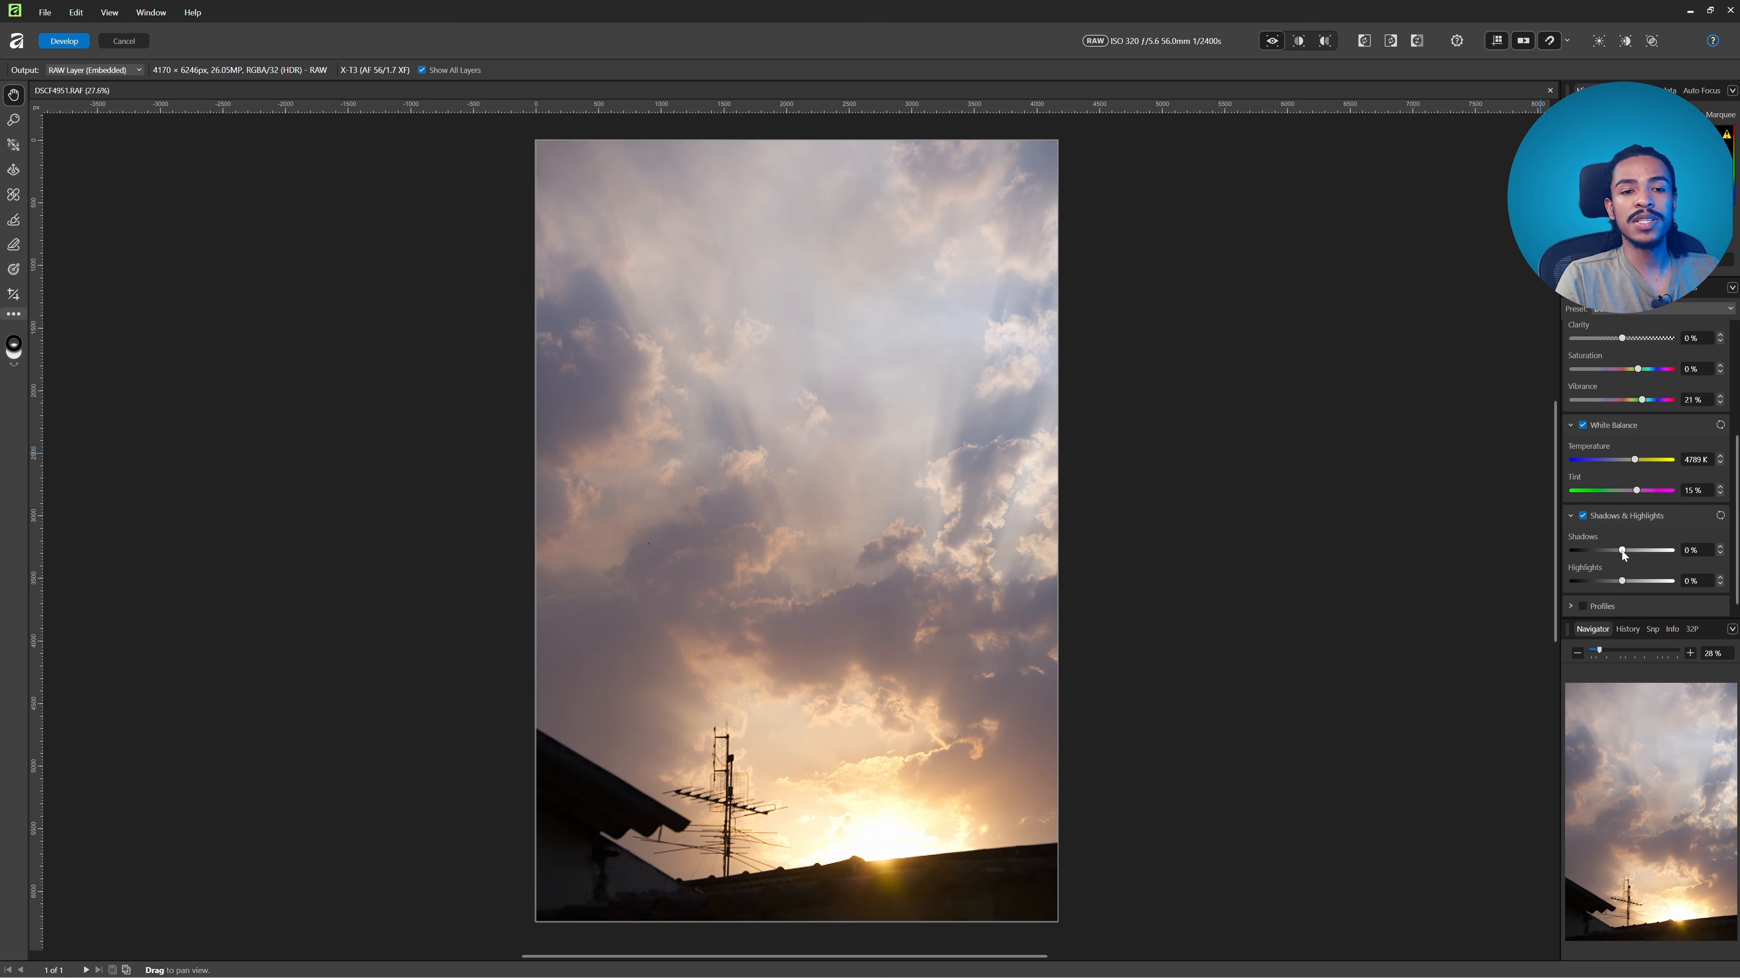
- Raise the shadows and lower the highlights of the sunset photo, and develop the RAW image
{"action": "left_click_drag", "start_coordinate": [1624, 551], "coordinate": [1592, 581]}
{"action": "scroll", "coordinate": [1644, 480], "scroll_direction": "down", "scroll_amount": 5}
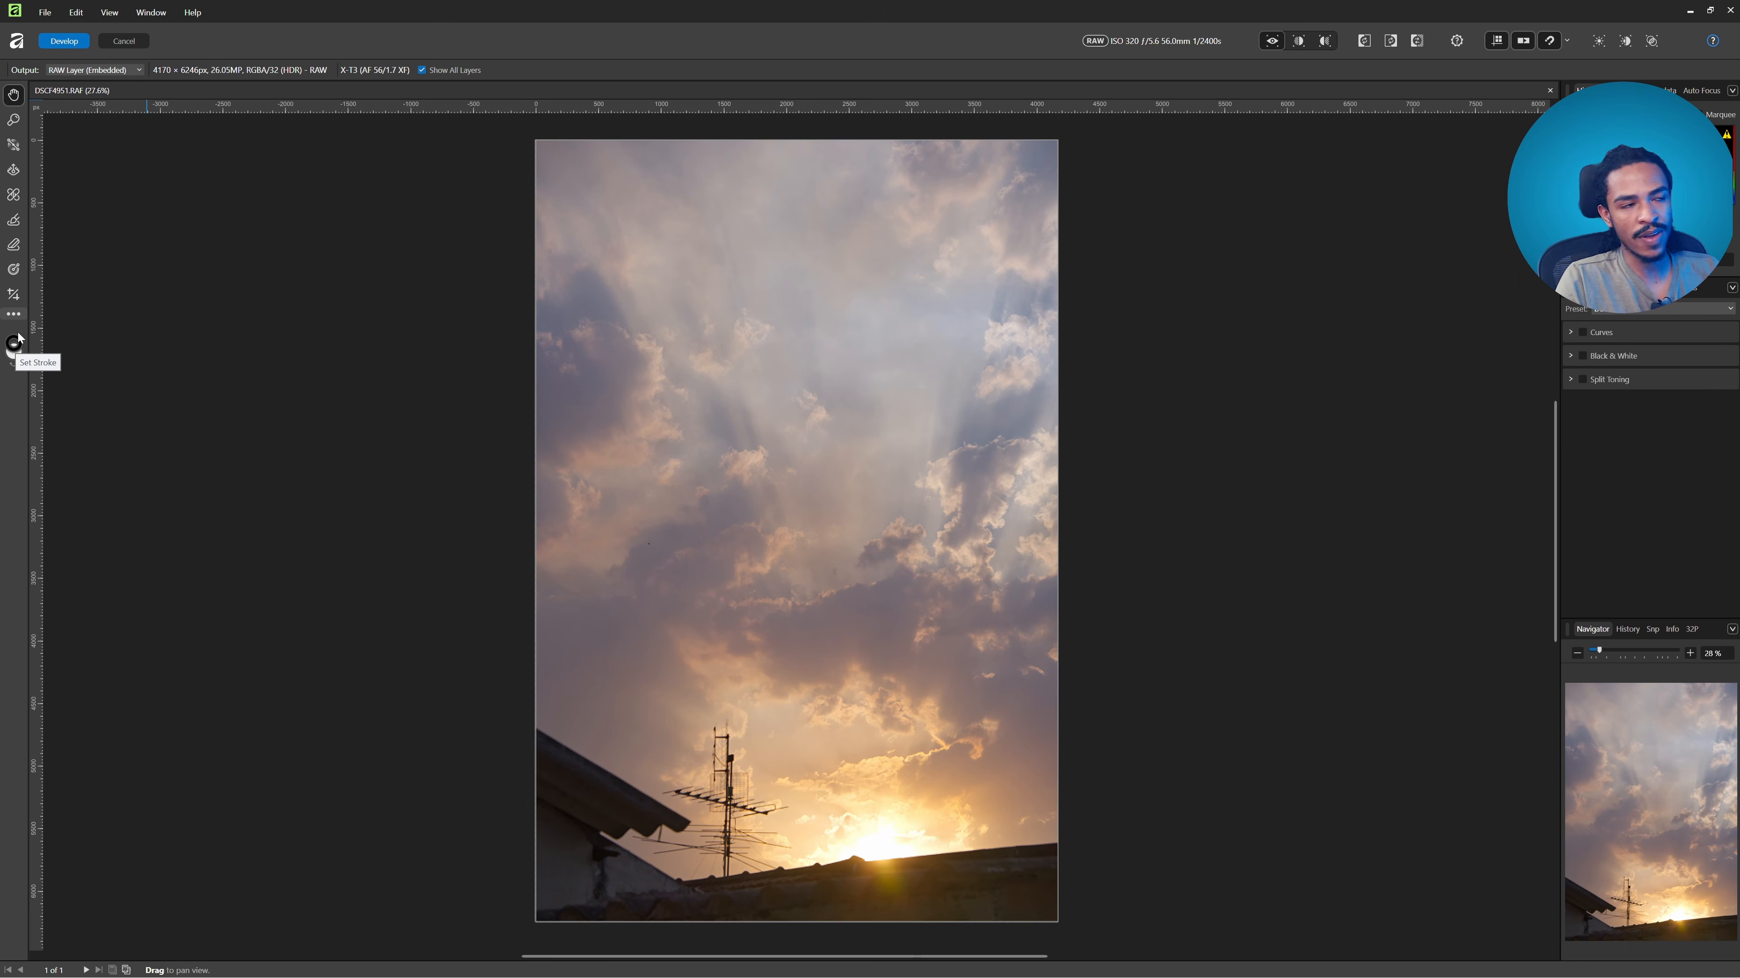
{"action": "left_click", "coordinate": [57, 45]}
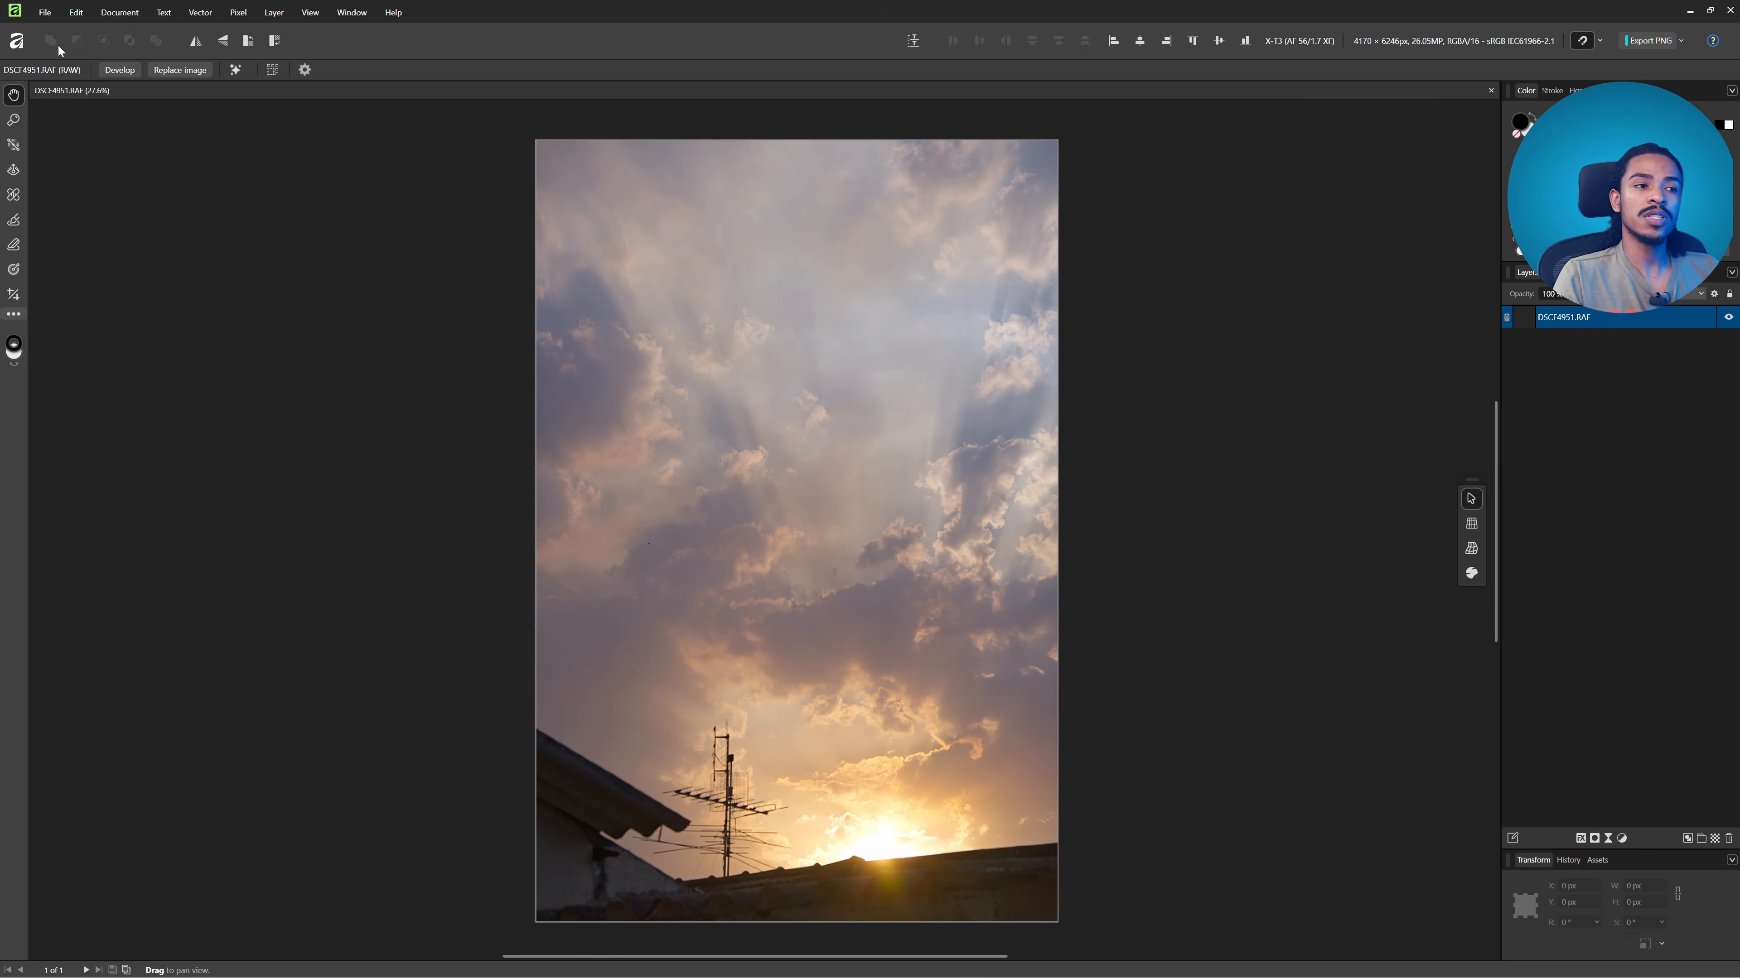
- Add a Levels adjustment to the sunset photo with a black level of 5% and gamma of 1.032
{"action": "left_click", "coordinate": [1622, 838]}
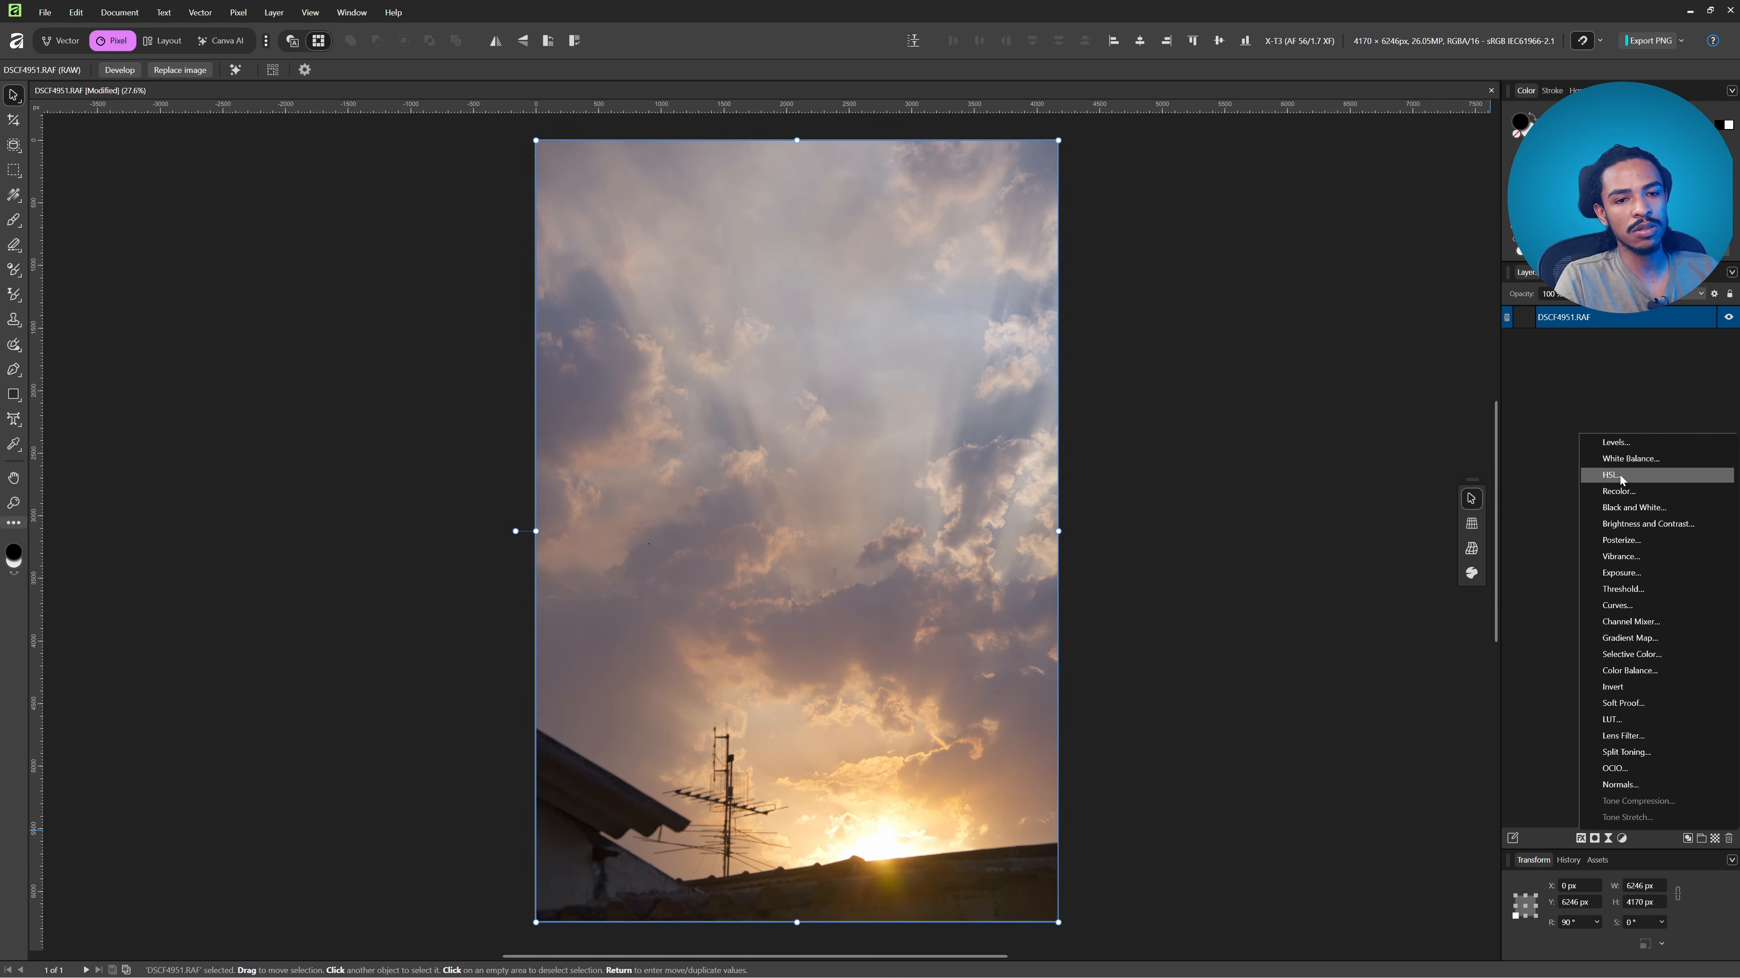
{"action": "left_click", "coordinate": [1634, 444]}
{"action": "left_click_drag", "start_coordinate": [1199, 782], "coordinate": [1213, 782]}
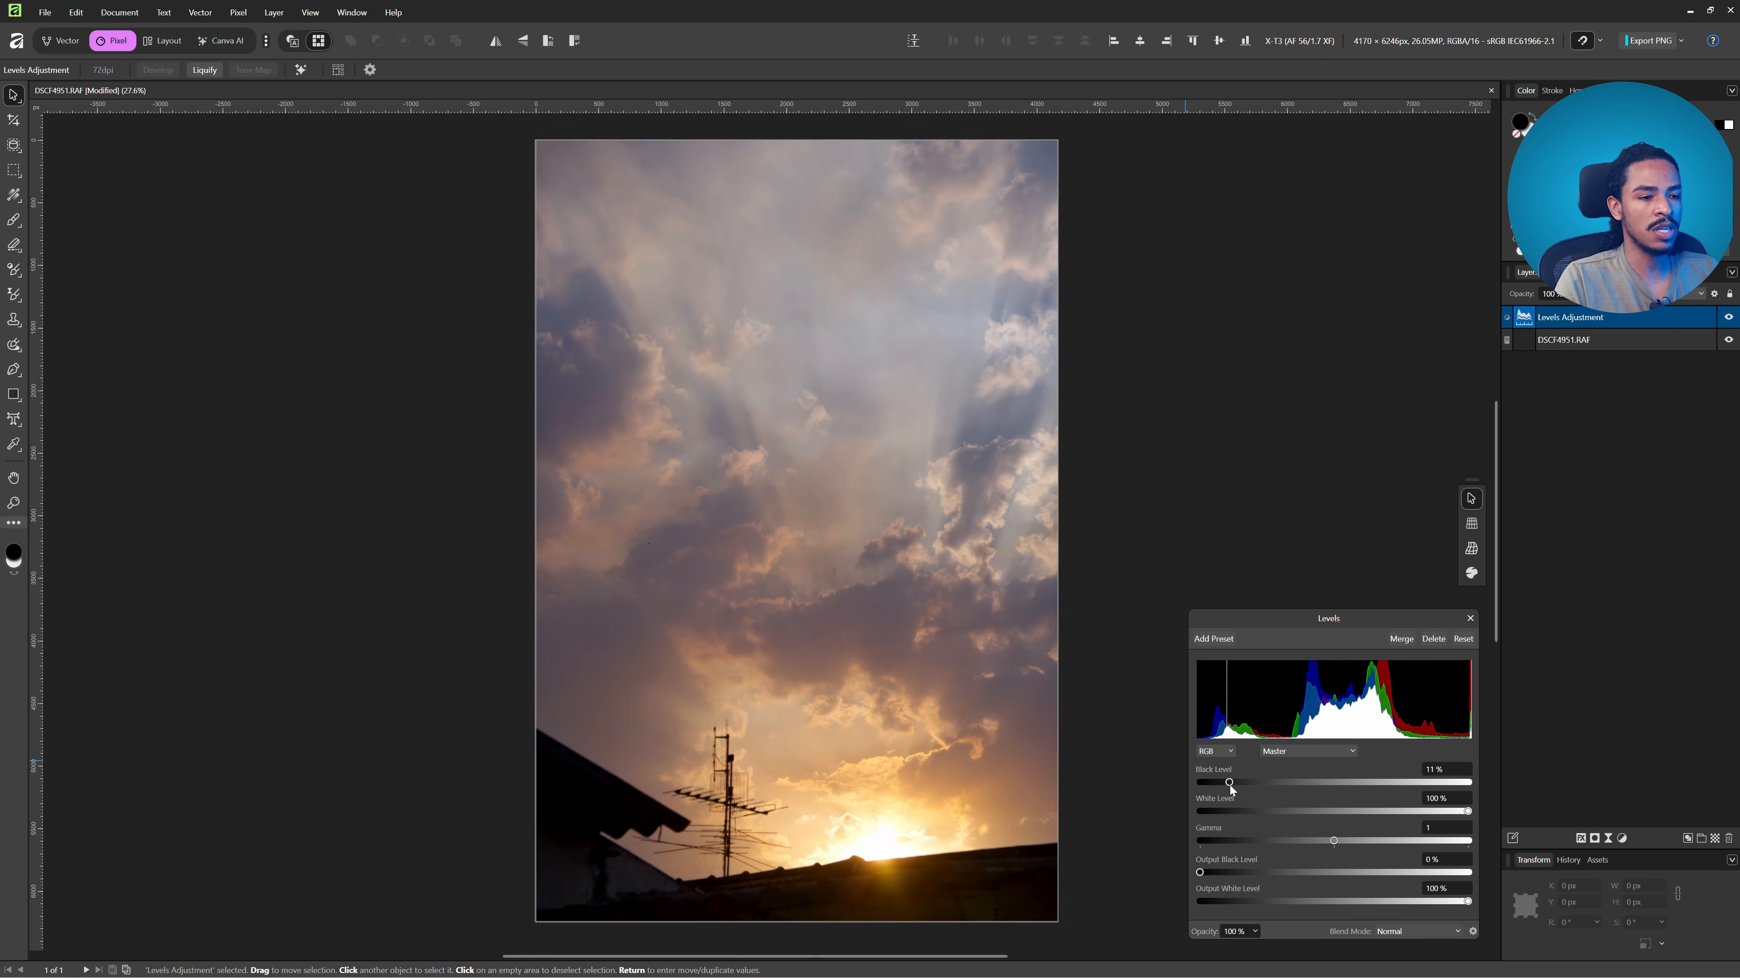
{"action": "left_click_drag", "start_coordinate": [1333, 840], "coordinate": [1339, 844]}
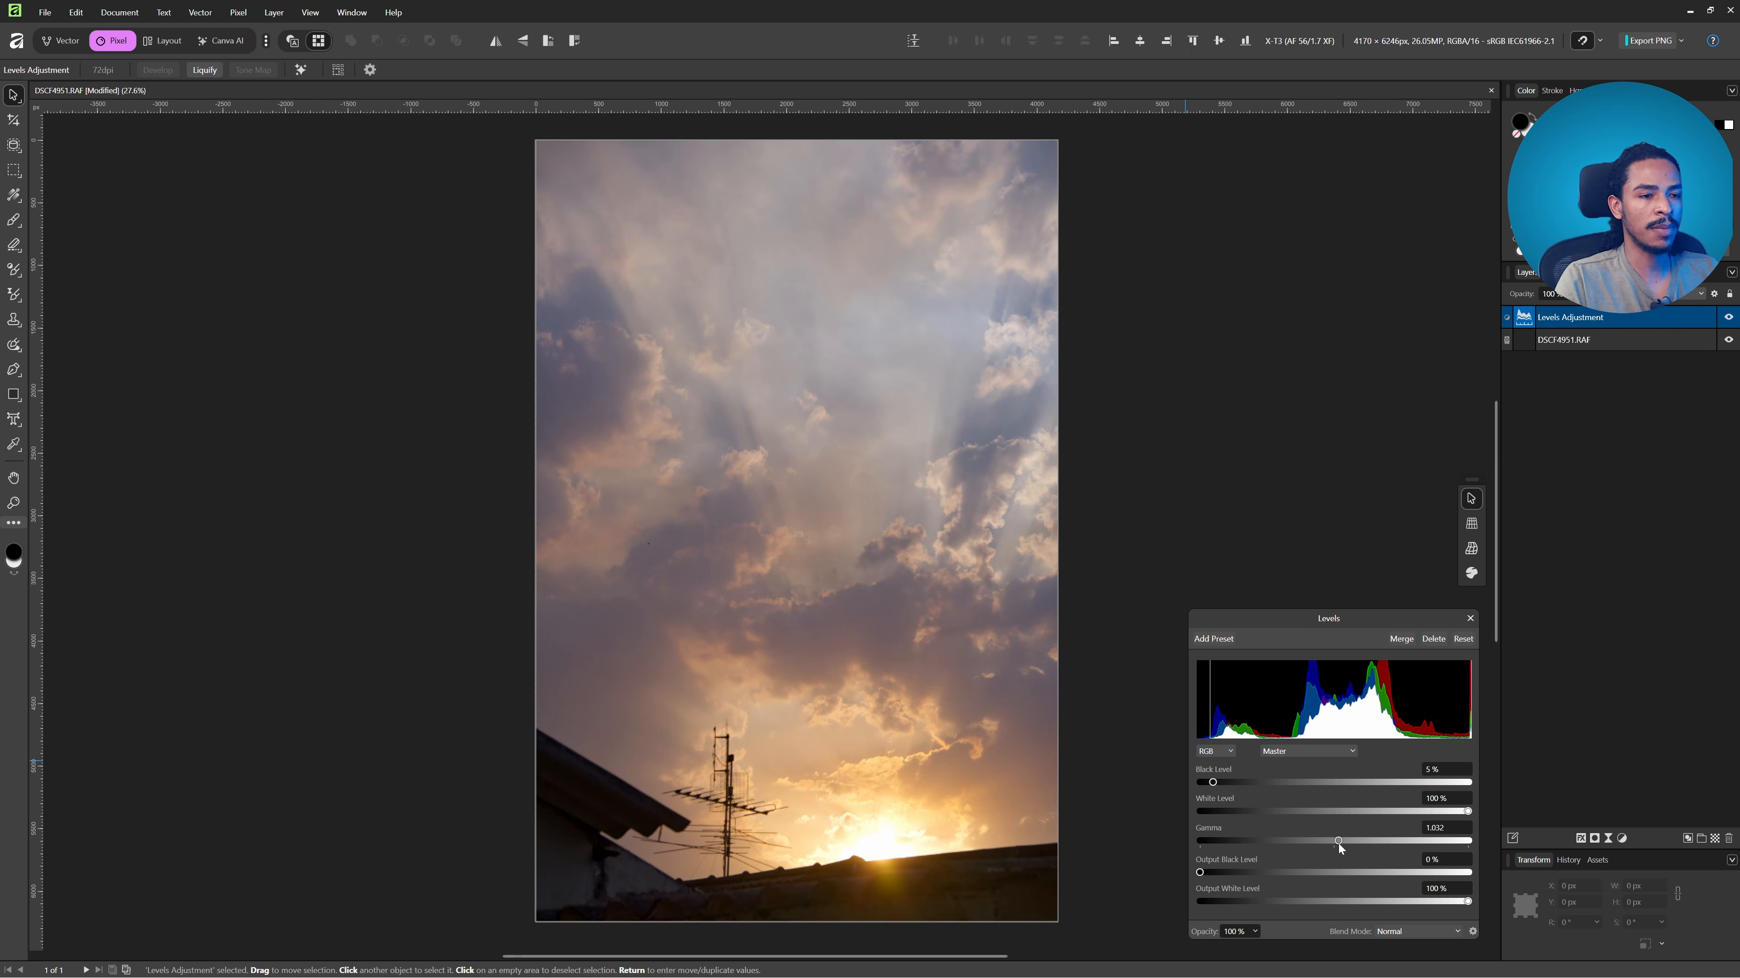
{"action": "left_click", "coordinate": [1470, 618]}
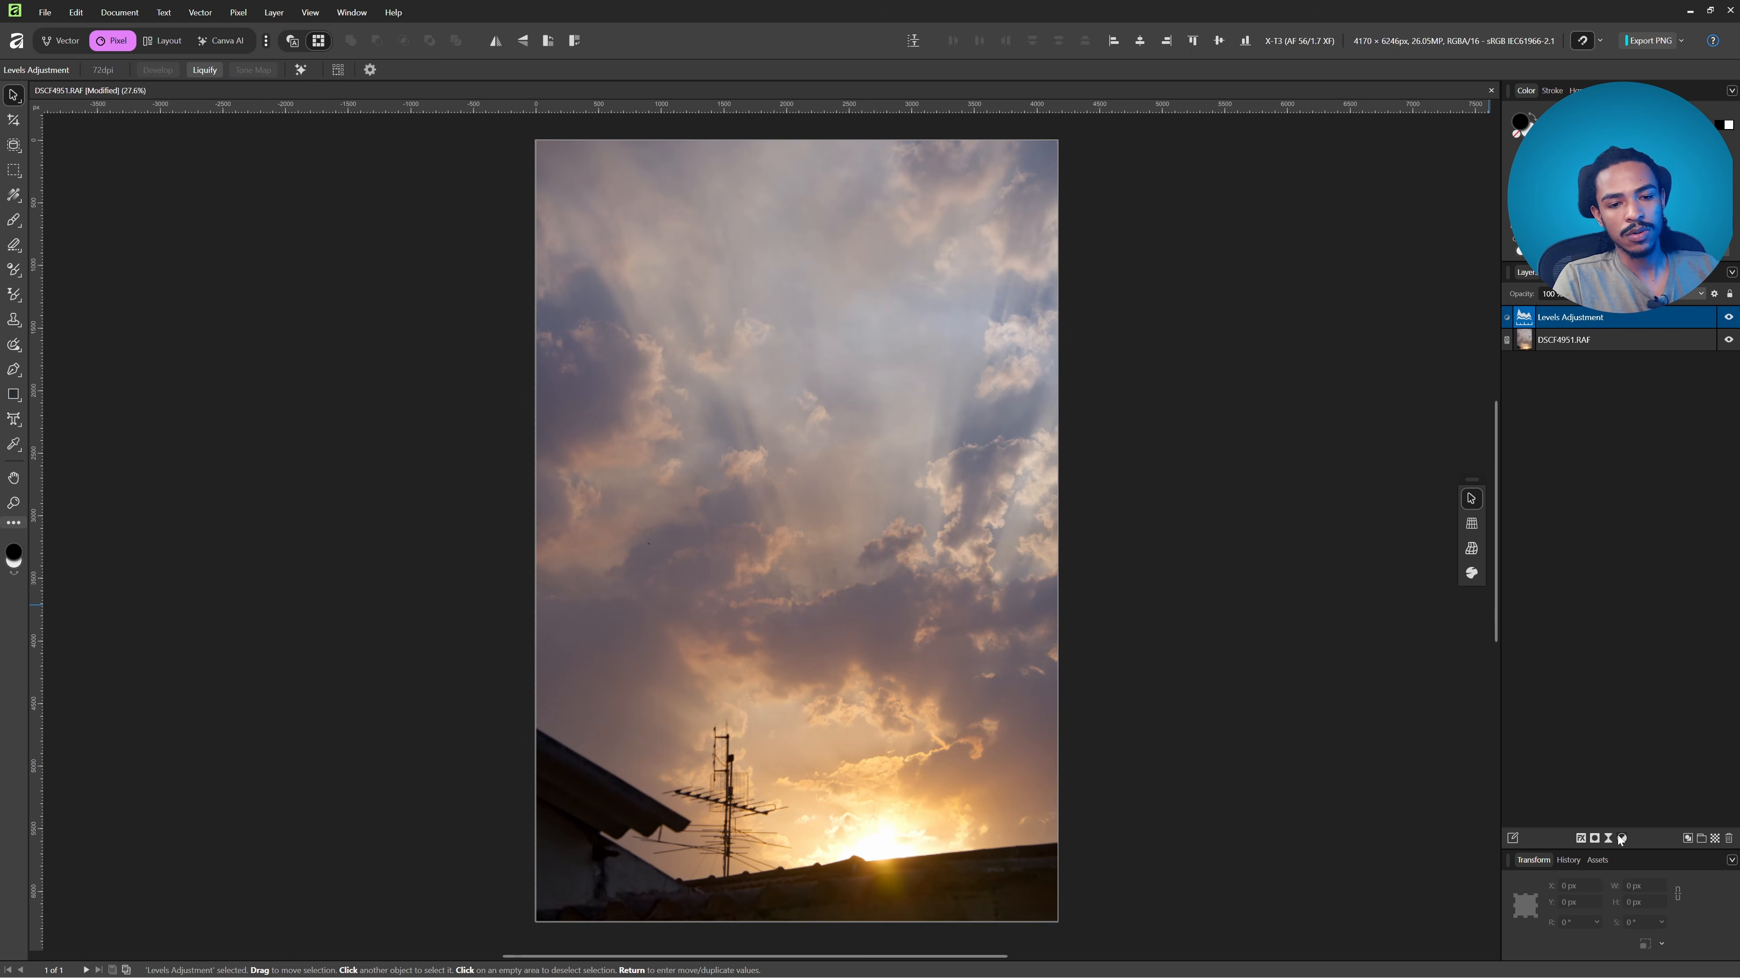
{"action": "left_click", "coordinate": [1621, 839]}
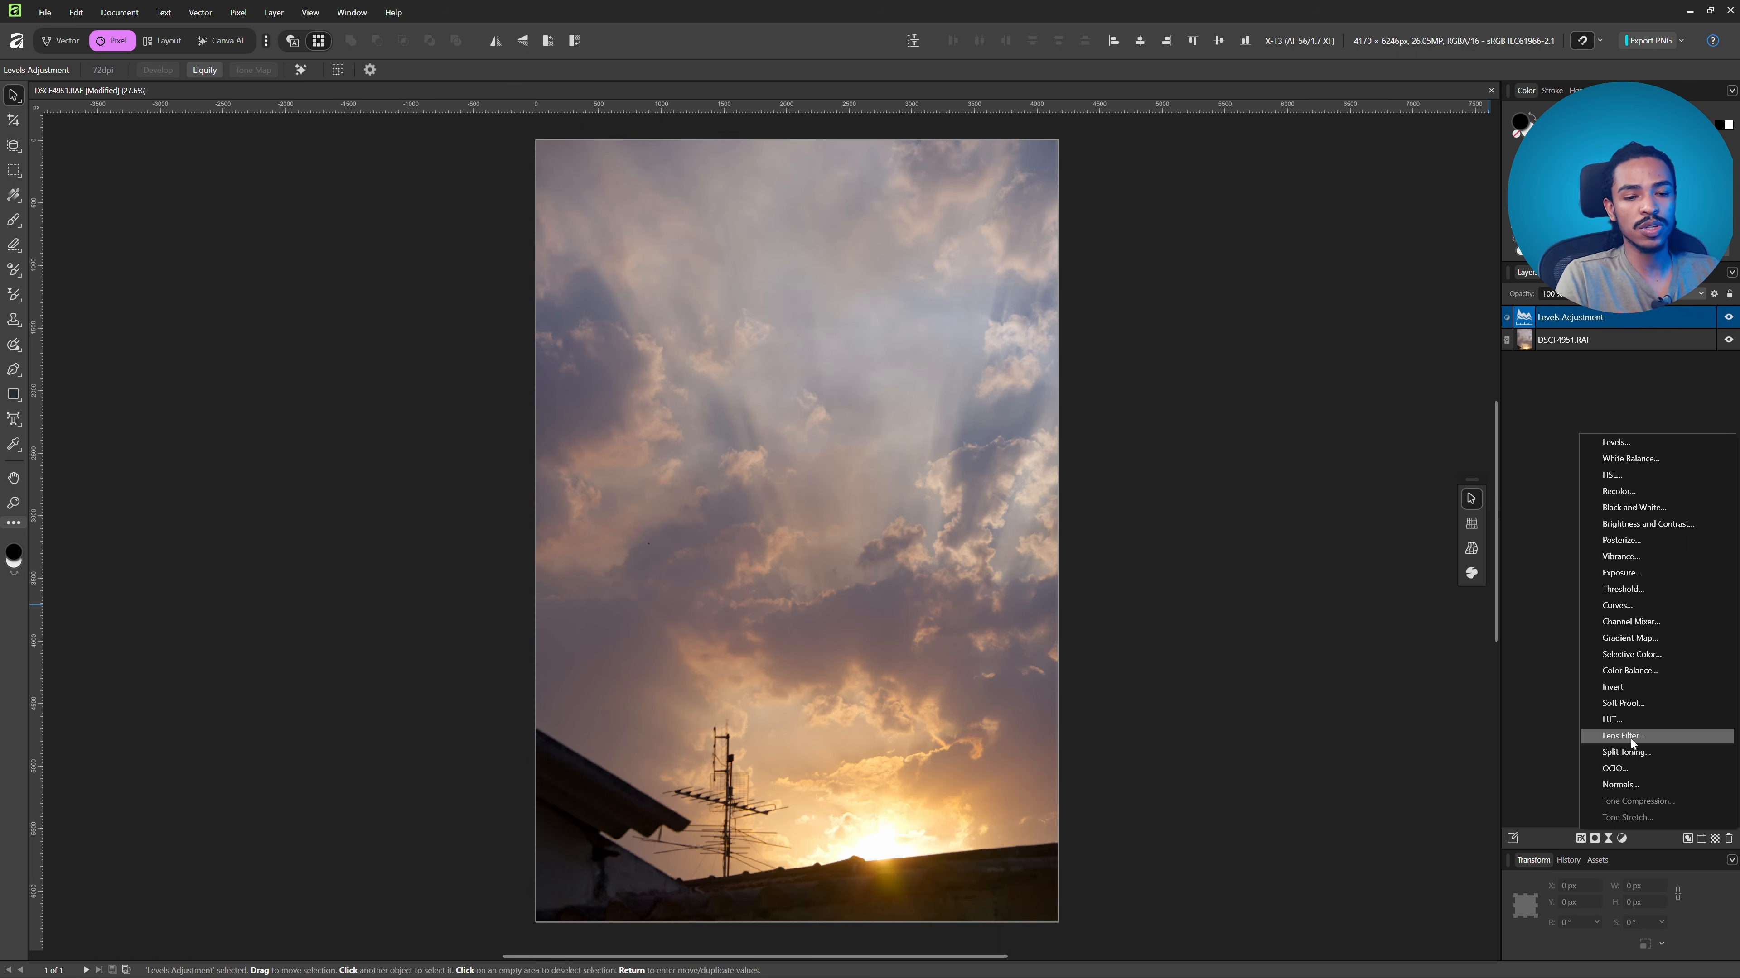
{"action": "left_click", "coordinate": [1568, 707]}
{"action": "left_click", "coordinate": [1595, 837]}
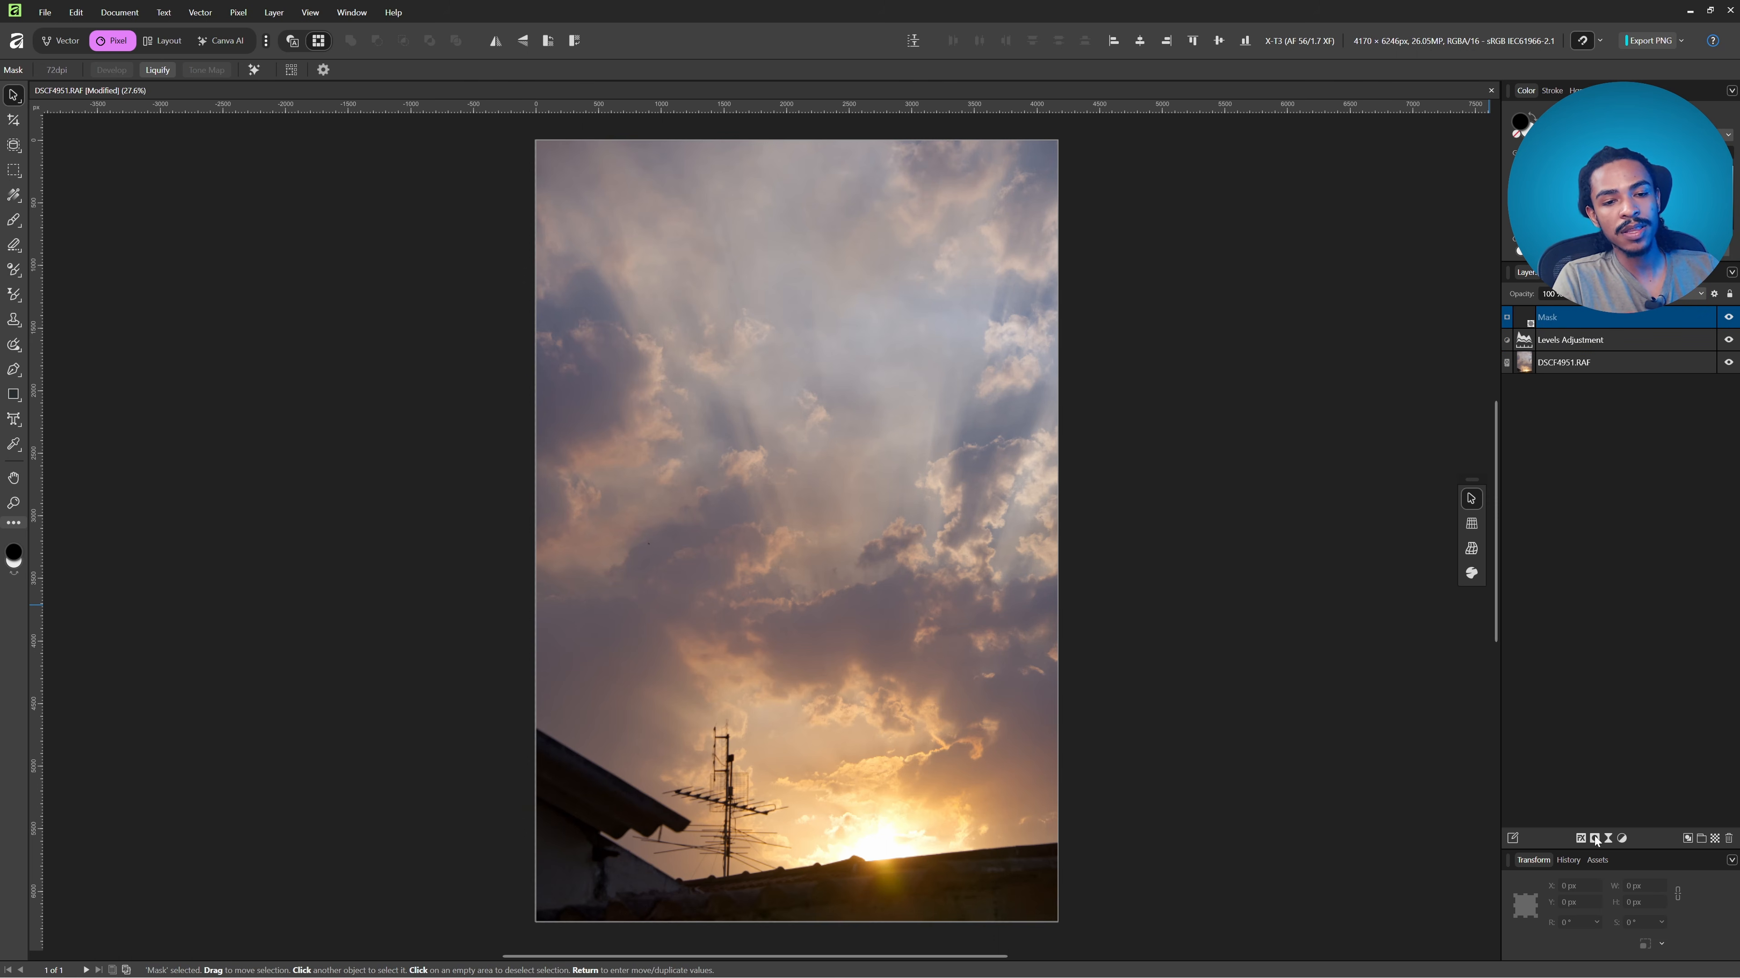
{"action": "key", "text": "ctrl+z"}
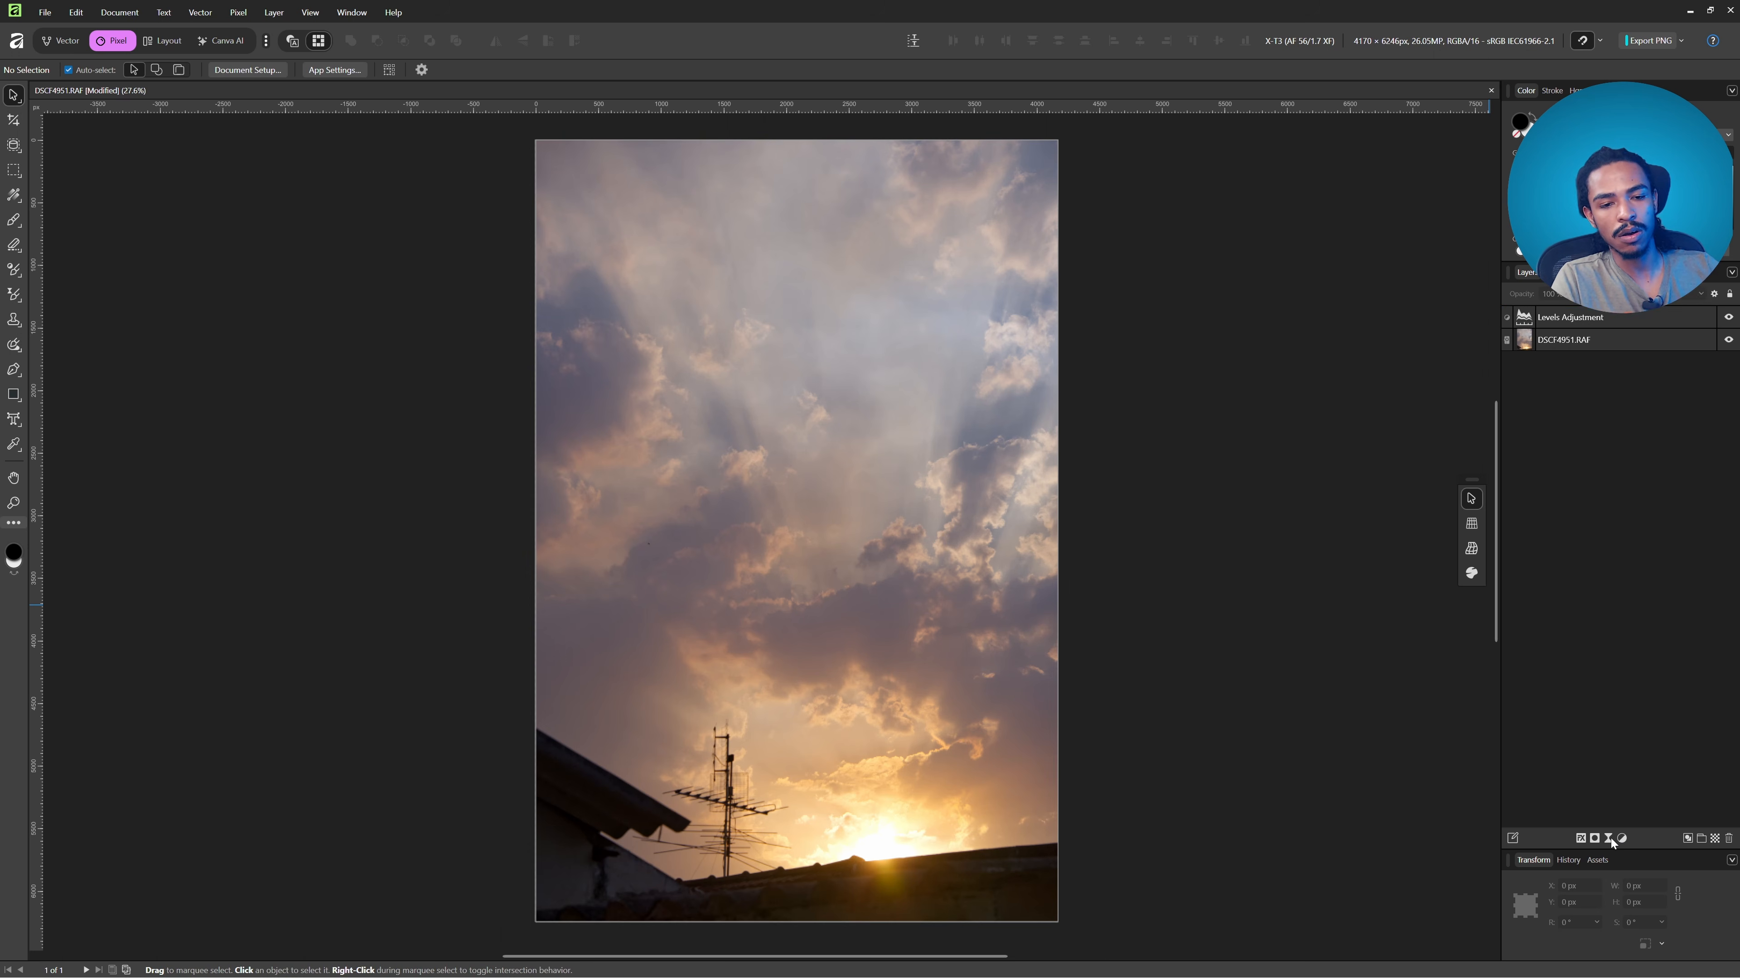
- Add a live Clarity filter above the Levels adjustment and raise its strength
{"action": "left_click", "coordinate": [1609, 838]}
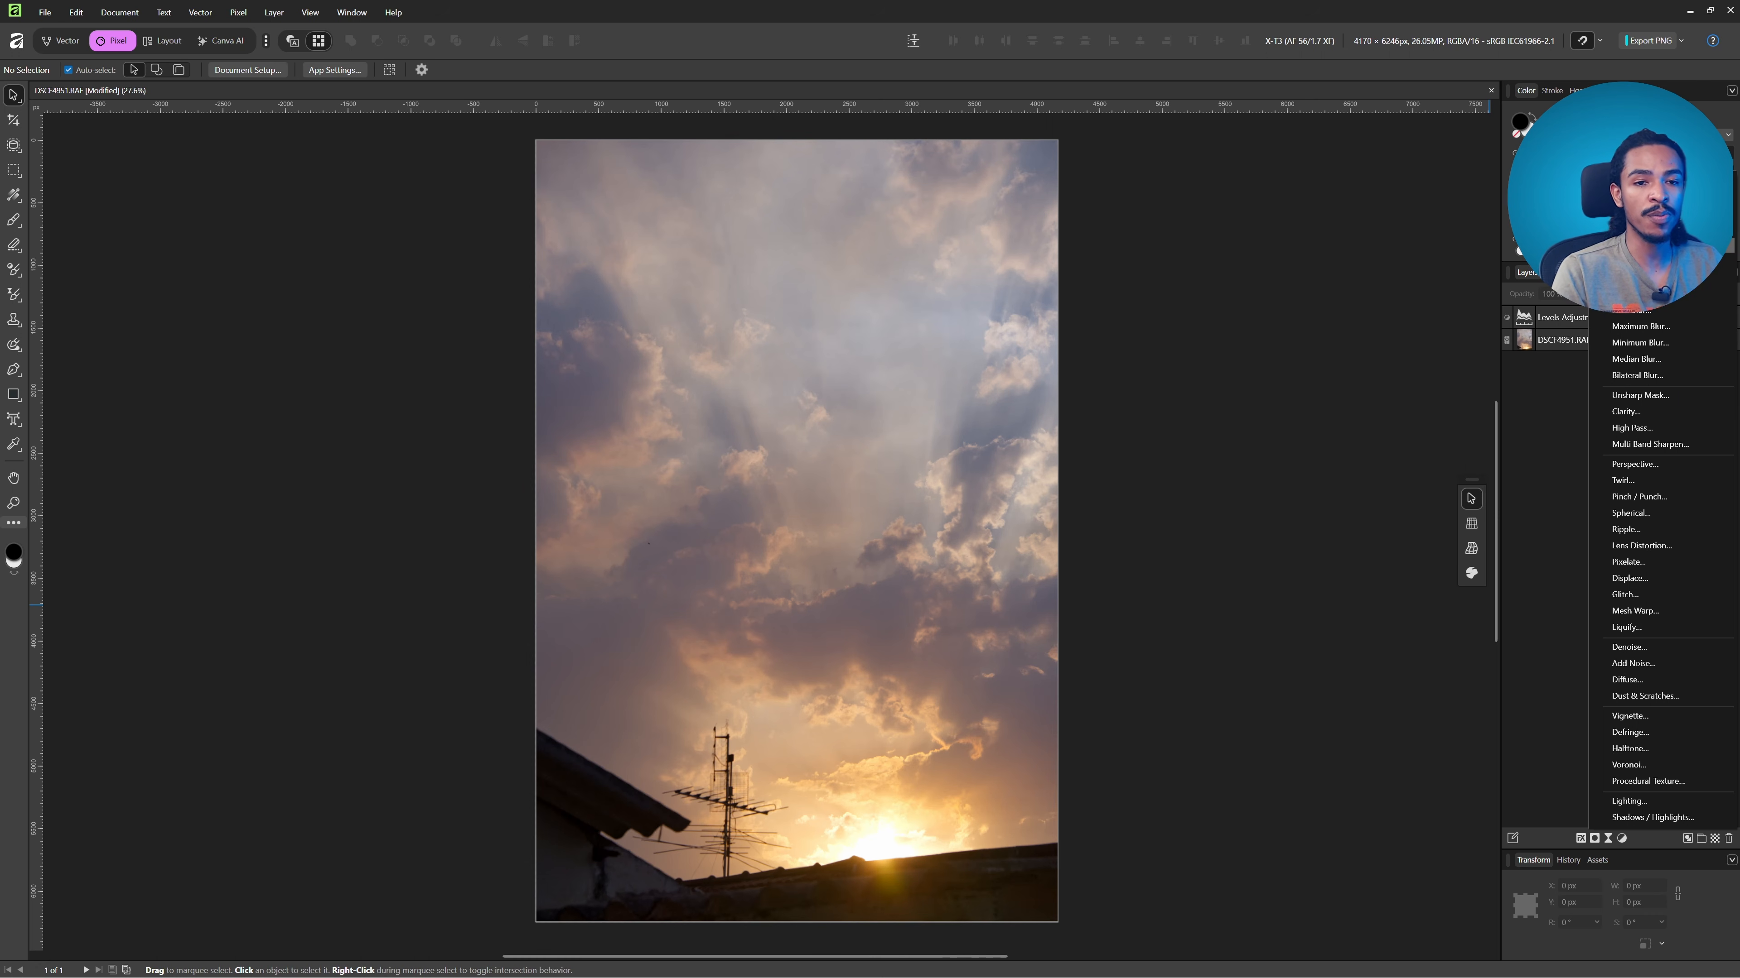
{"action": "left_click", "coordinate": [1626, 411]}
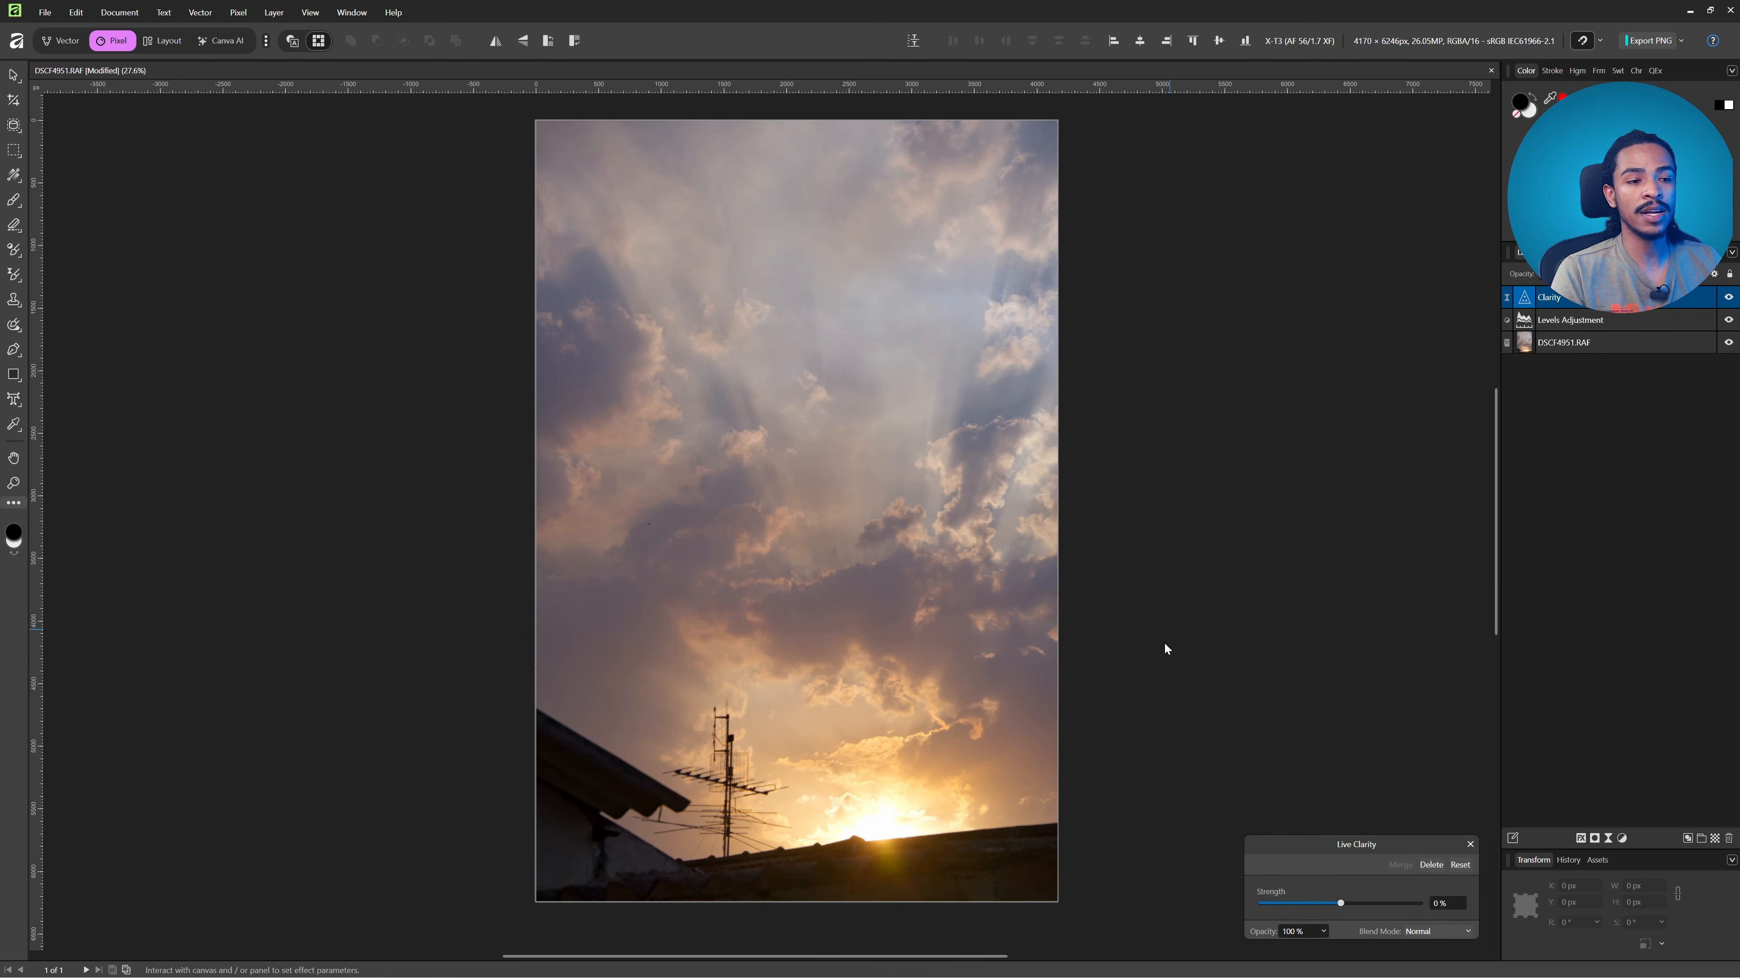
{"action": "left_click_drag", "start_coordinate": [1339, 903], "coordinate": [1352, 904]}
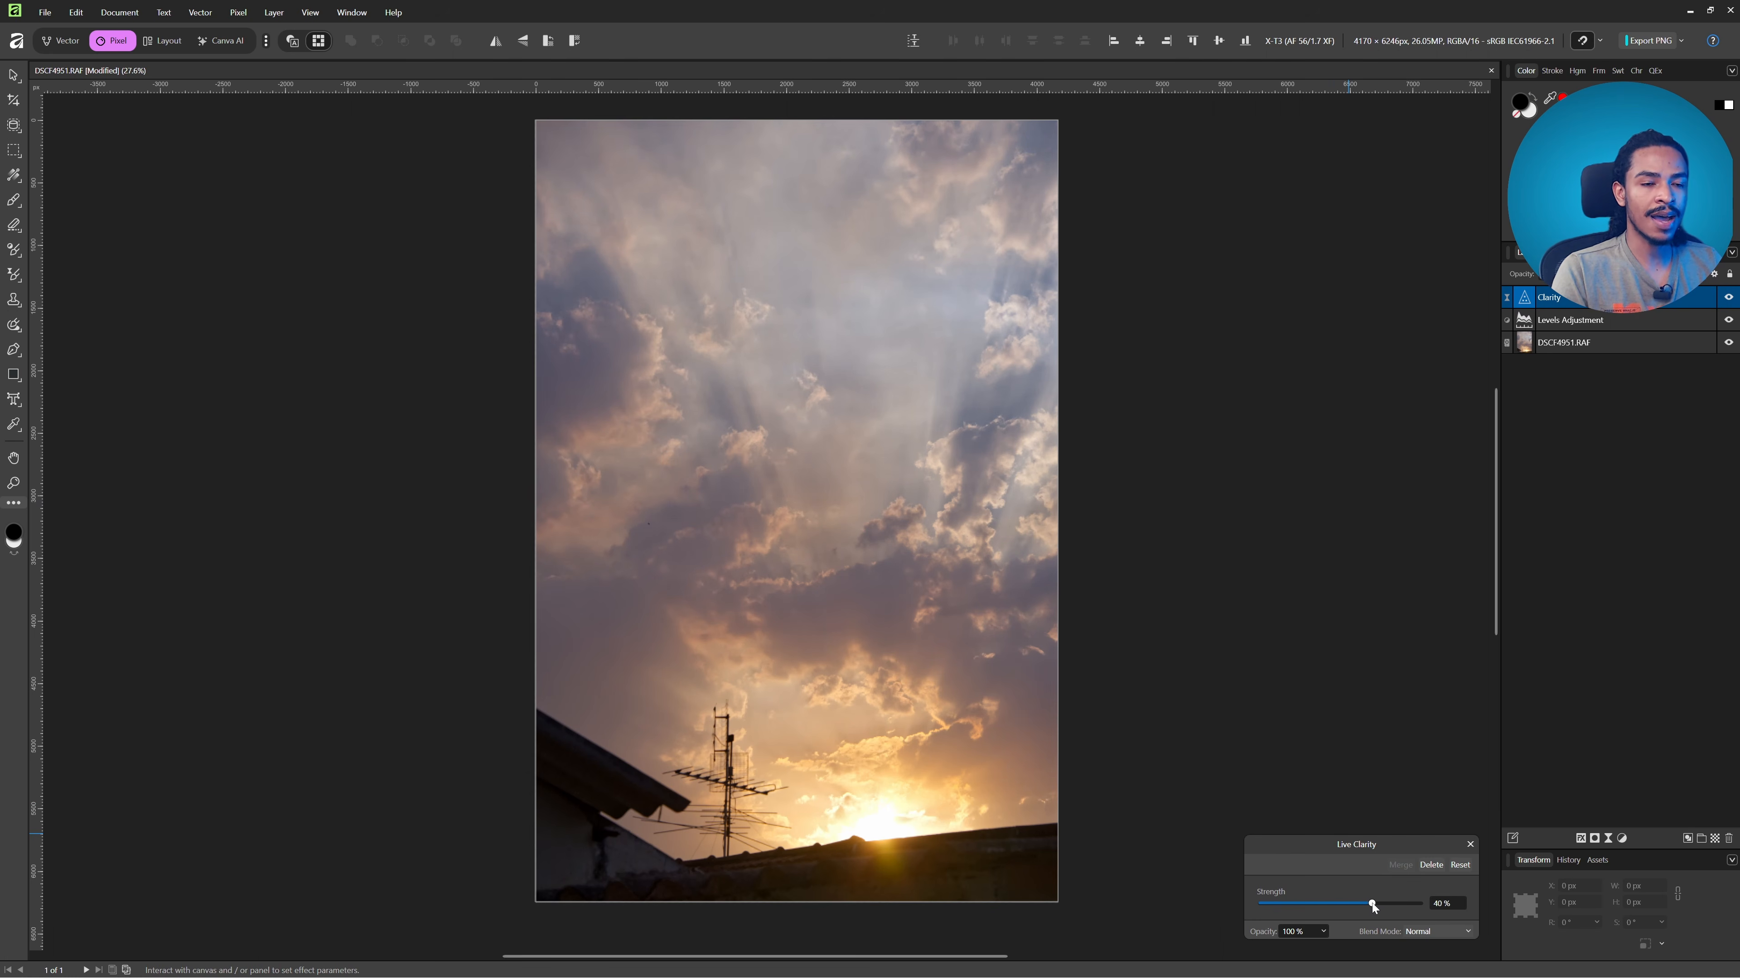
{"action": "left_click", "coordinate": [1470, 844]}
{"action": "left_click", "coordinate": [1580, 839]}
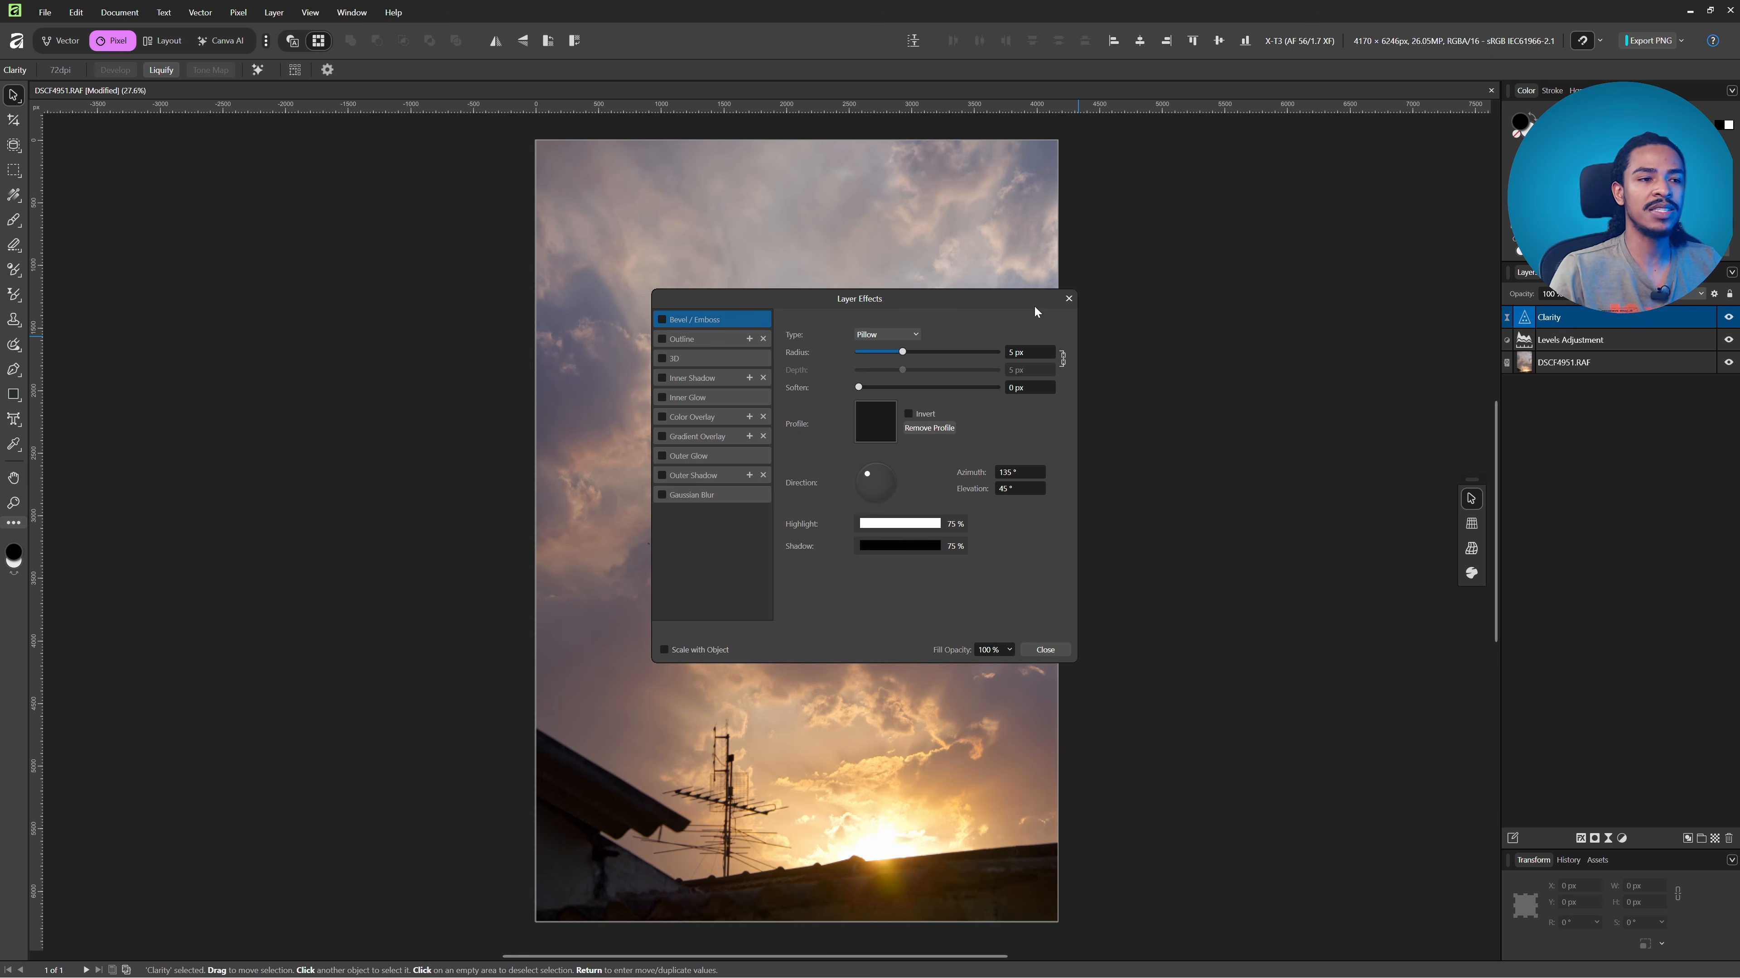
{"action": "left_click", "coordinate": [1068, 298]}
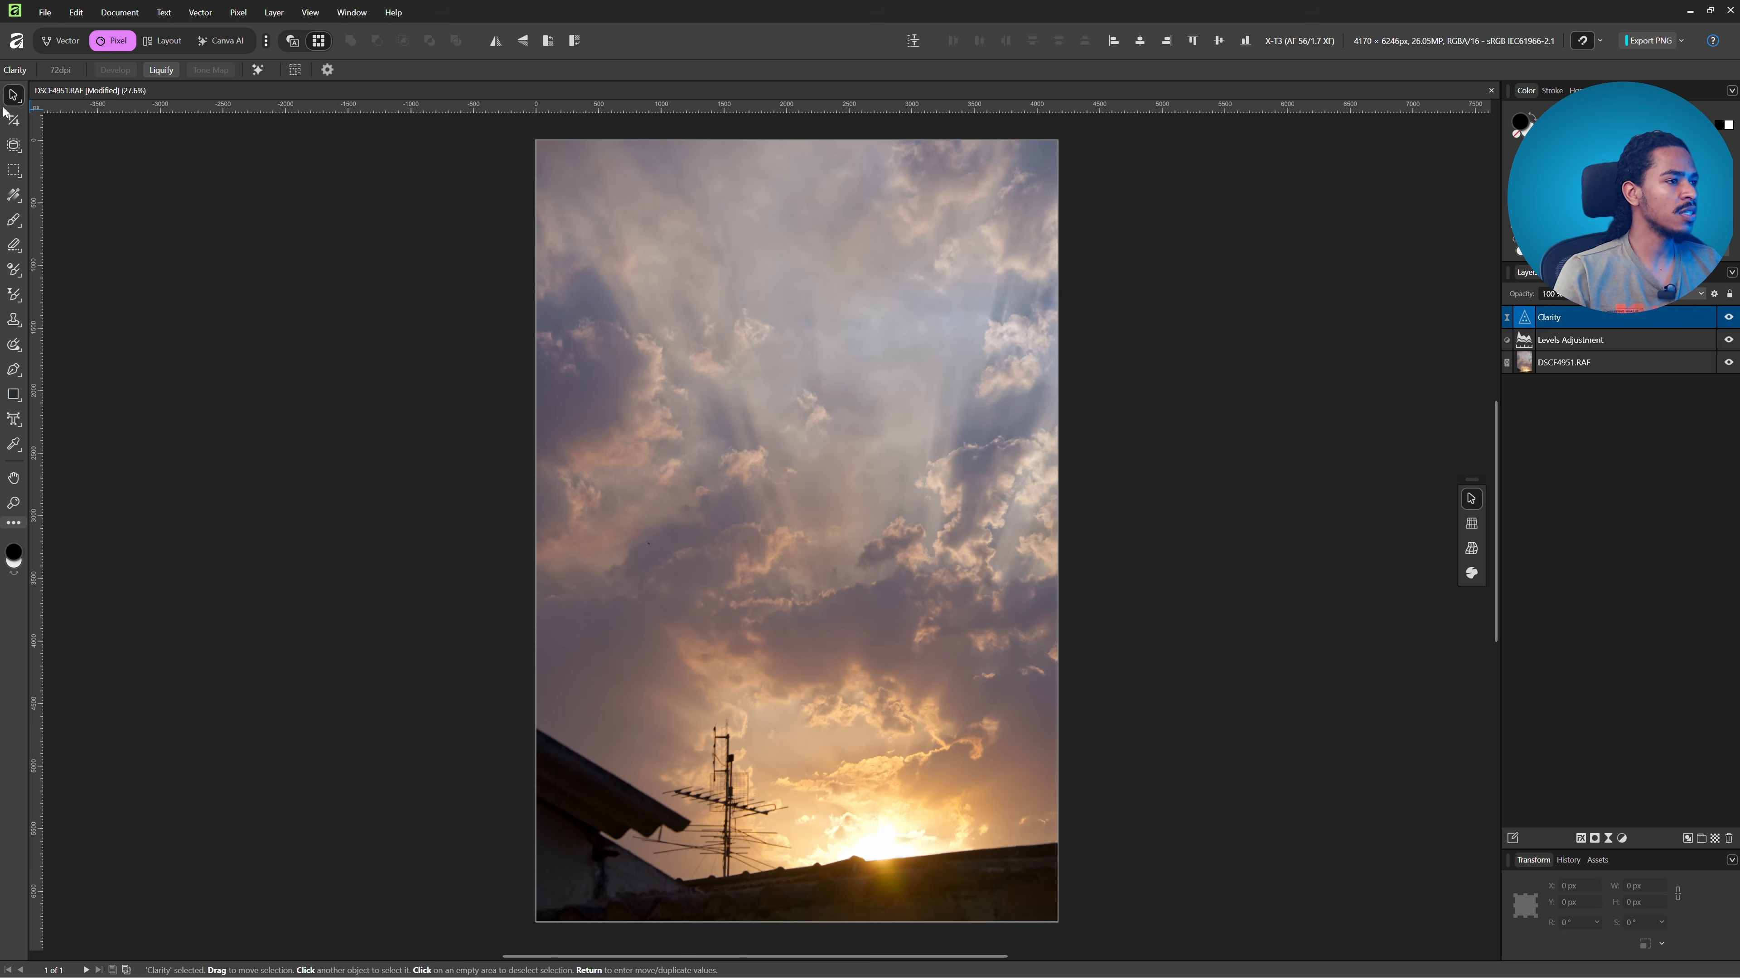
{"action": "left_click", "coordinate": [12, 126]}
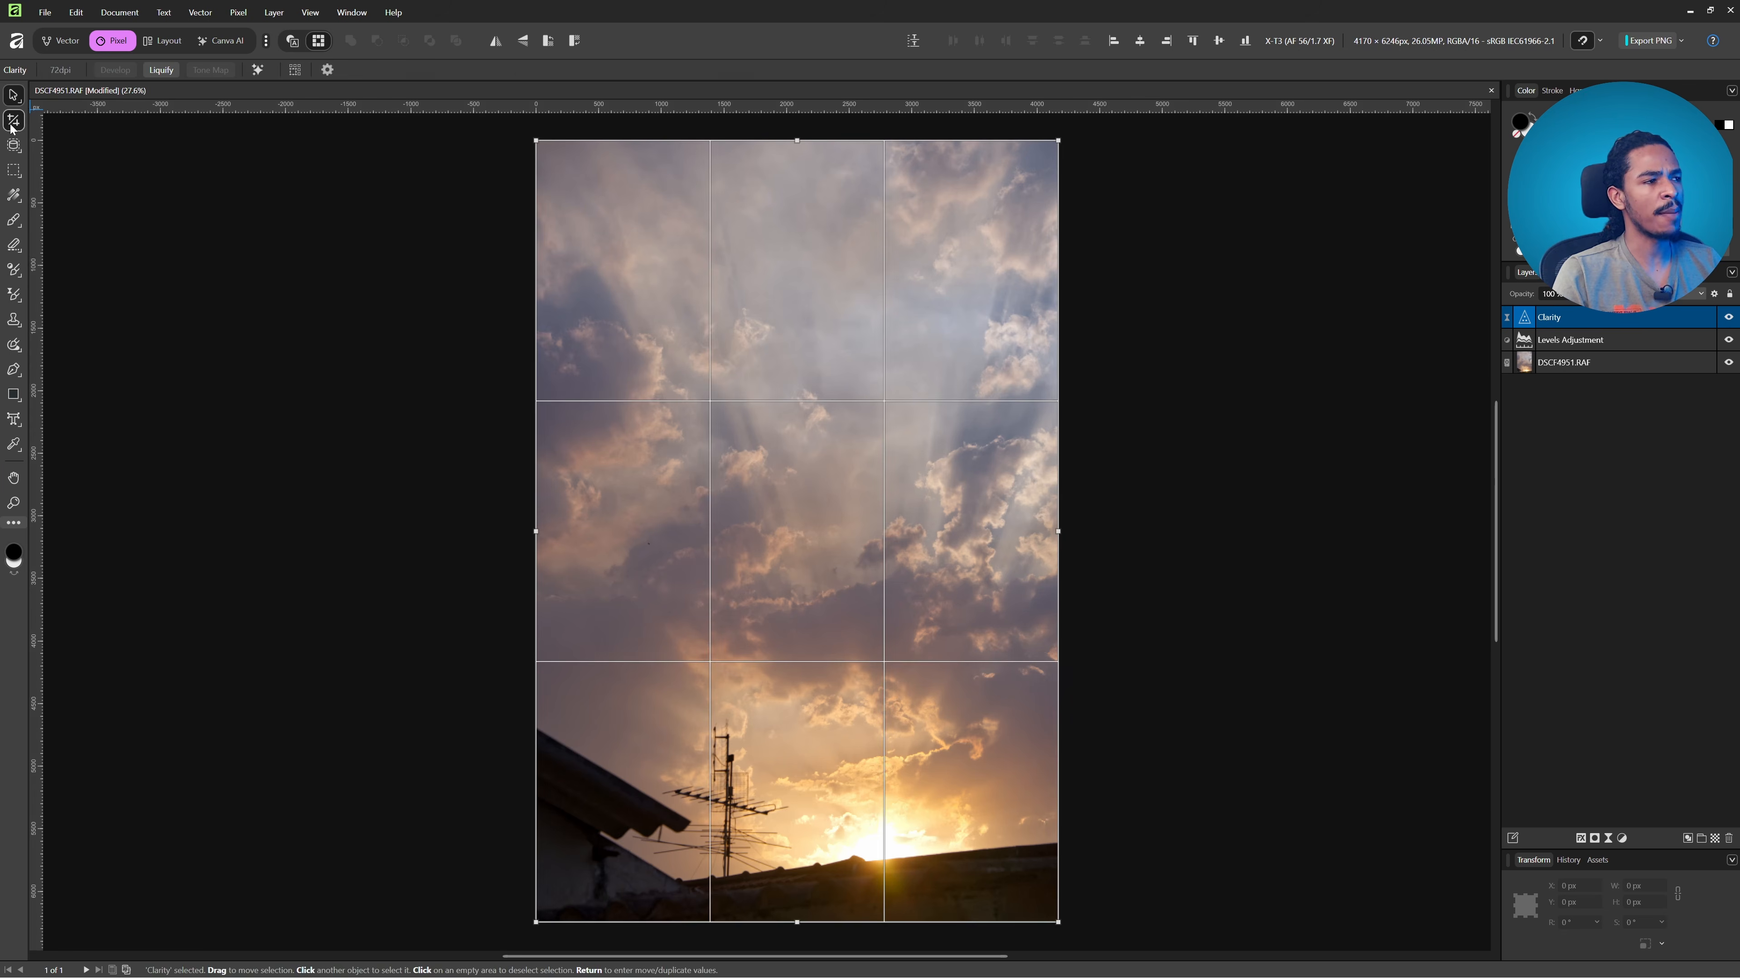
- Select the dark rooftops on the DSCF4951.RAF layer with the Object Selection Tool
{"action": "left_click", "coordinate": [15, 146]}
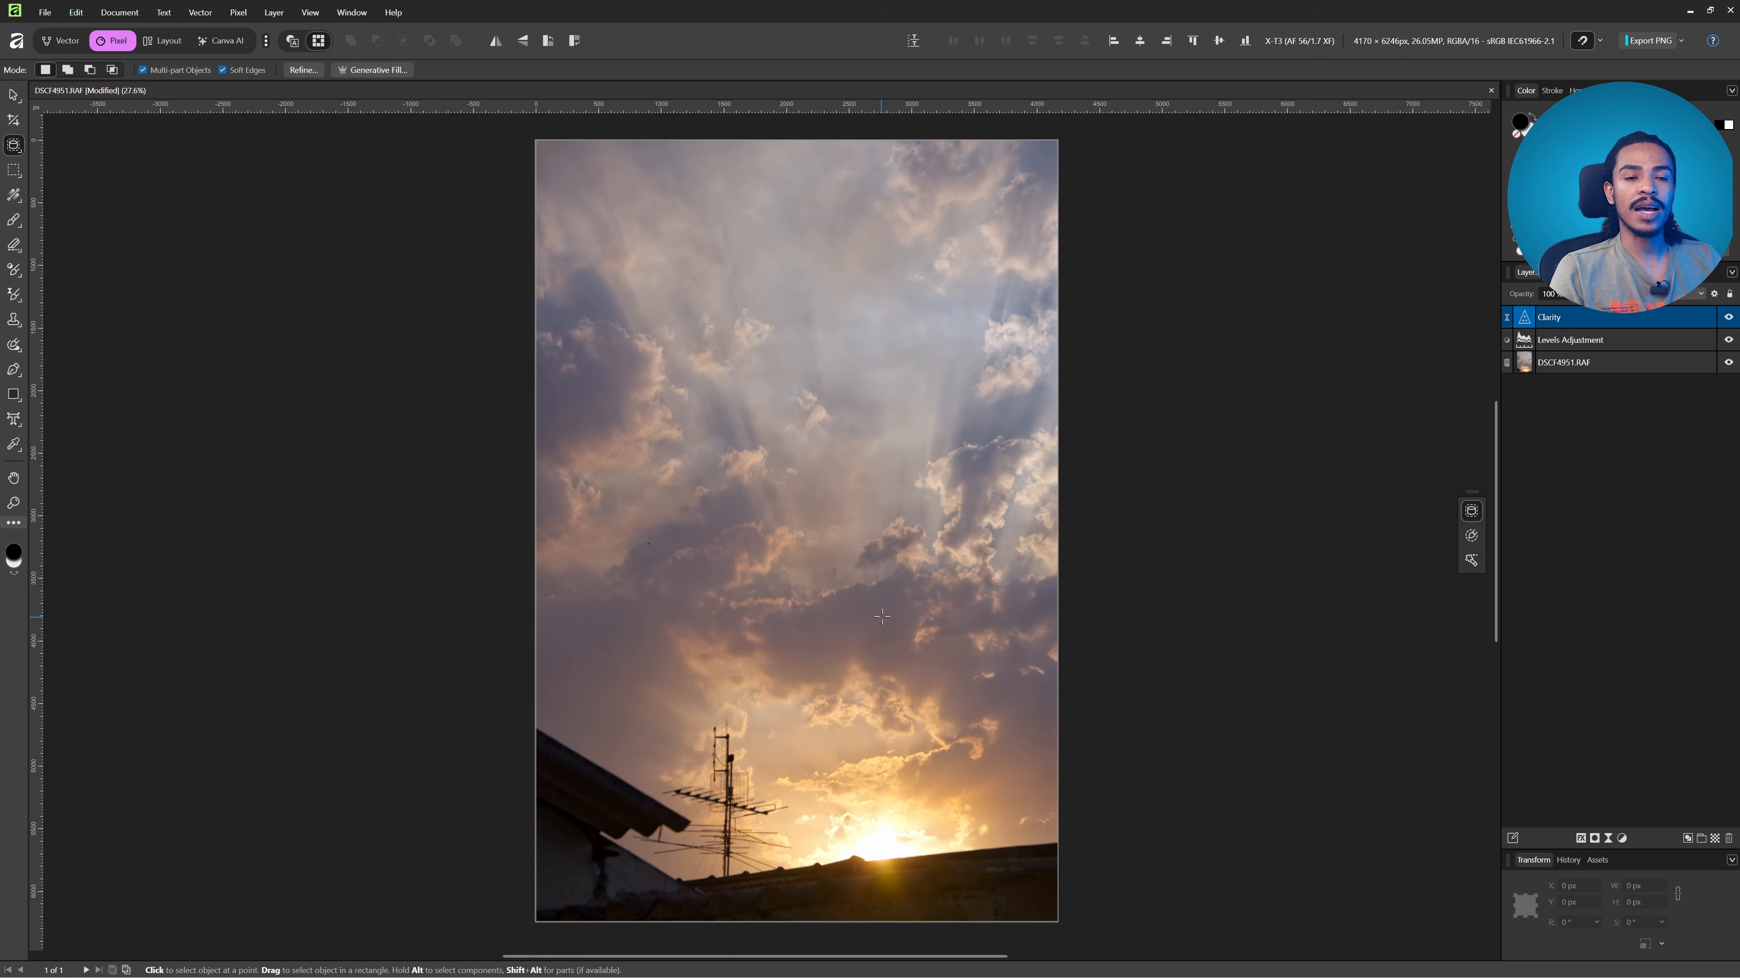
{"action": "left_click", "coordinate": [1527, 362]}
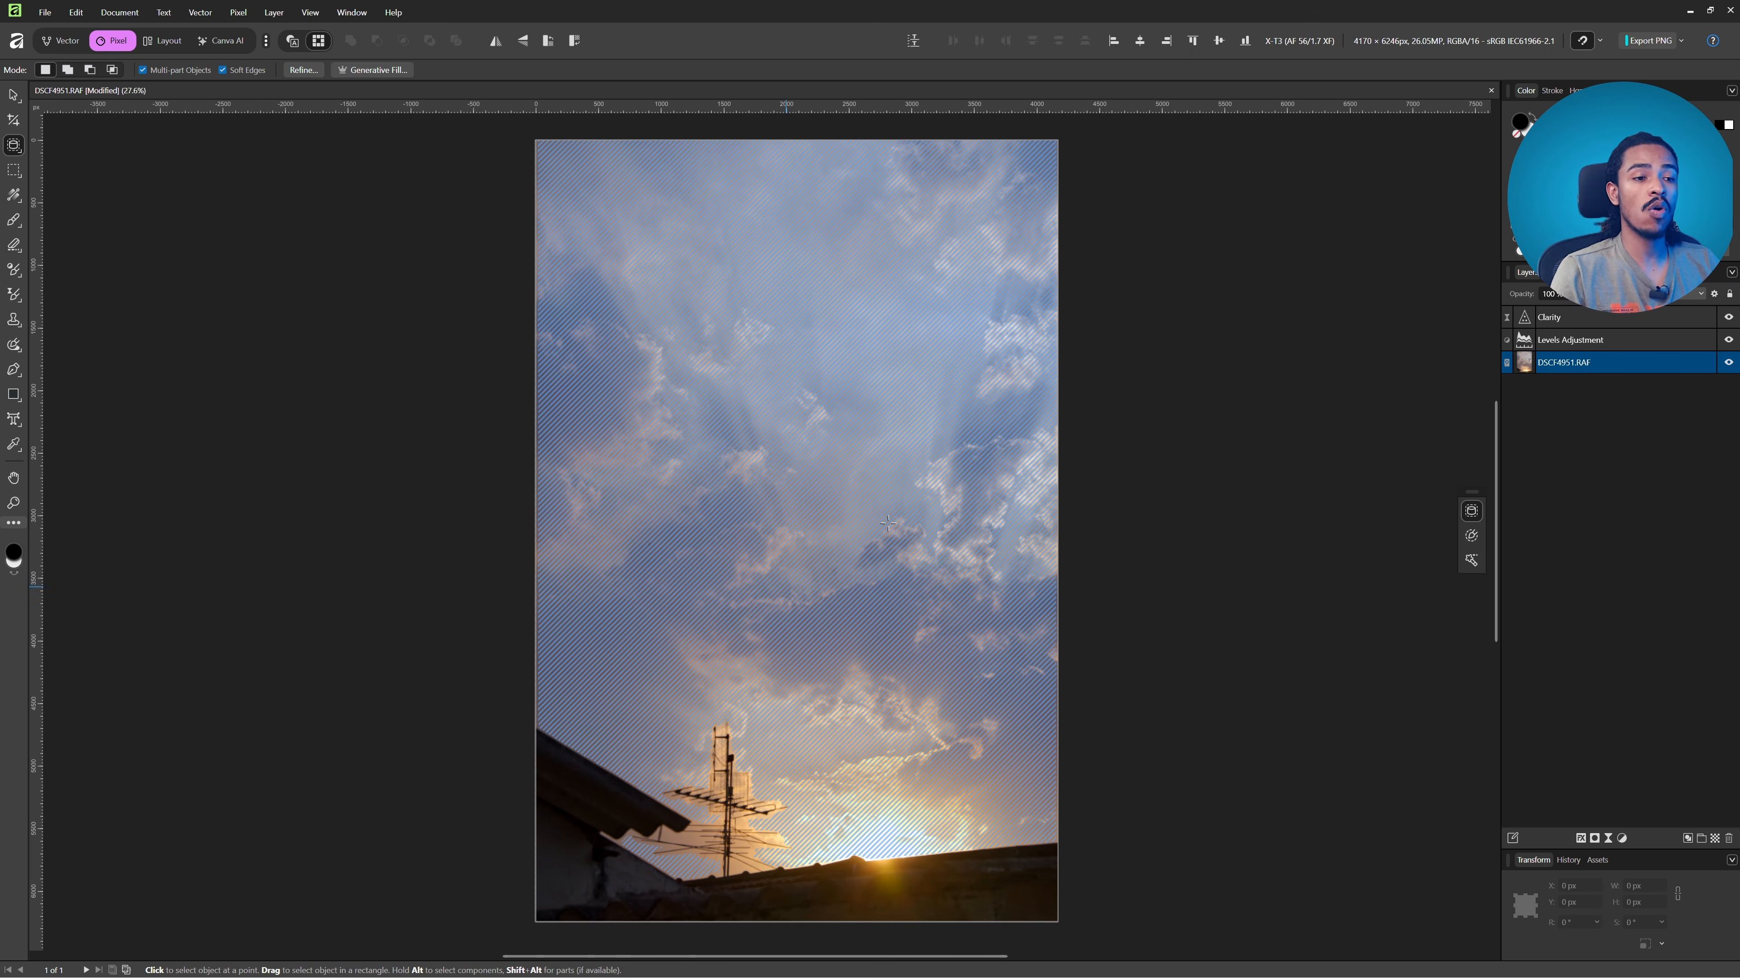
{"action": "left_click", "coordinate": [973, 883]}
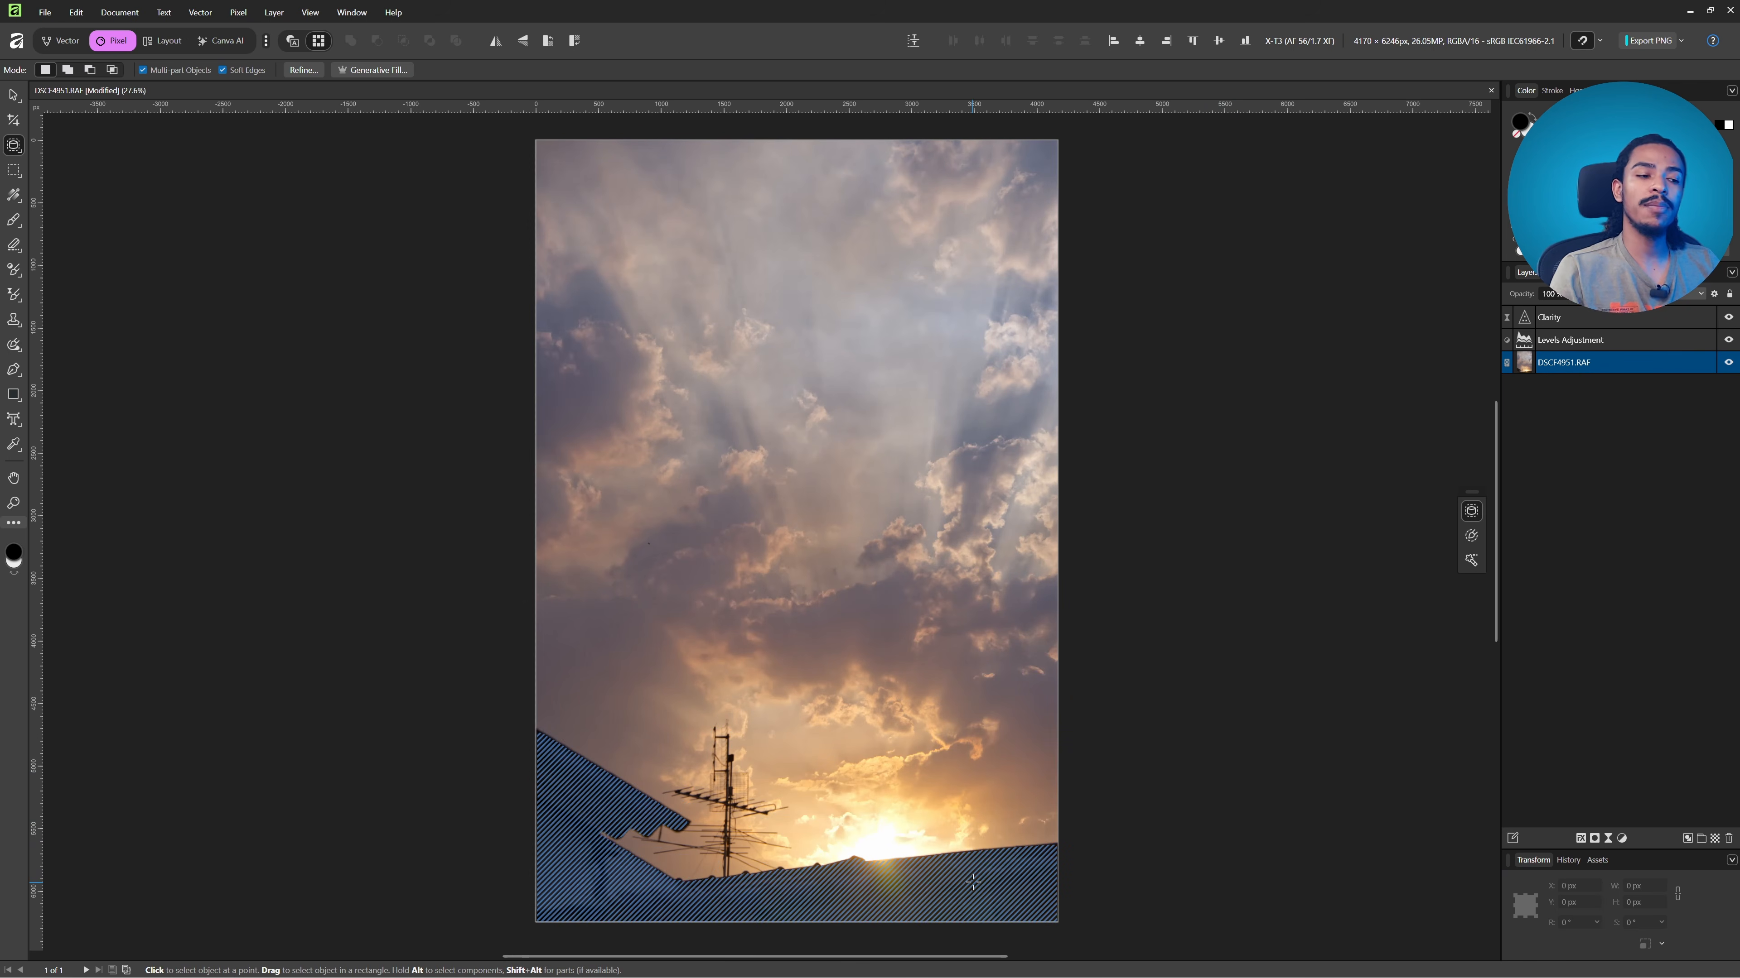
{"action": "left_click", "coordinate": [890, 896]}
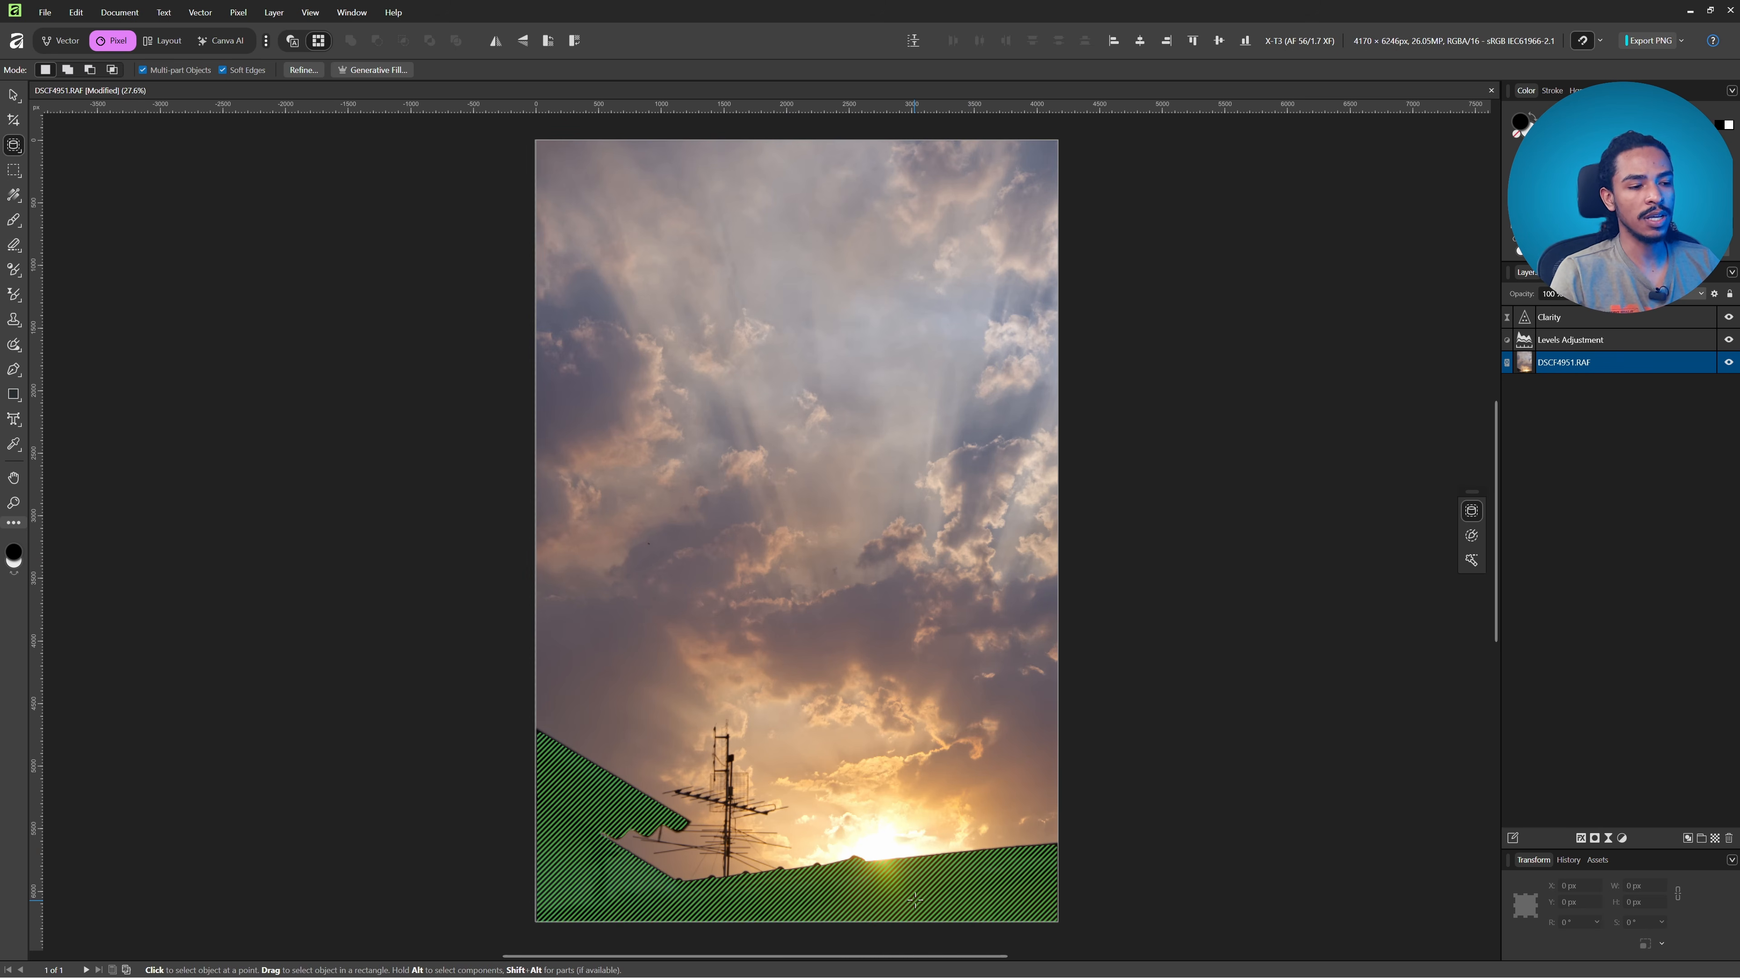
{"action": "left_click", "coordinate": [915, 900]}
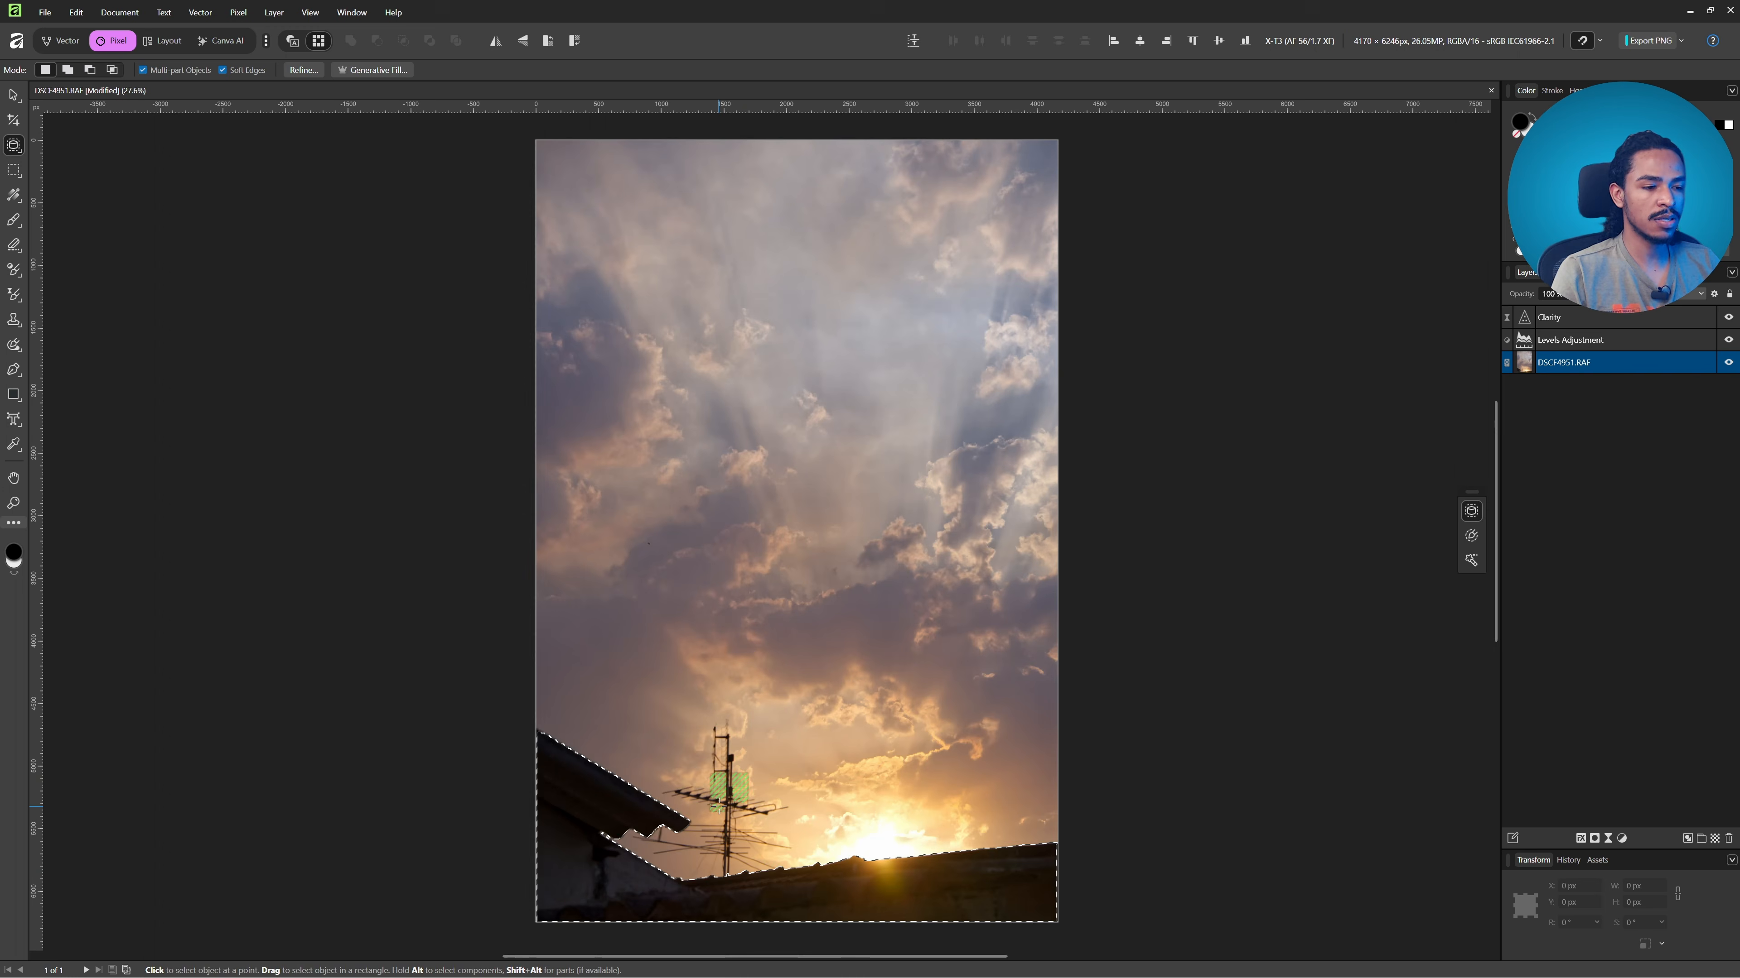
- Add the rooftop antenna's mast, grid and crossbars to the rooftop selection
{"action": "scroll", "coordinate": [725, 796], "scroll_direction": "up", "scroll_amount": 8}
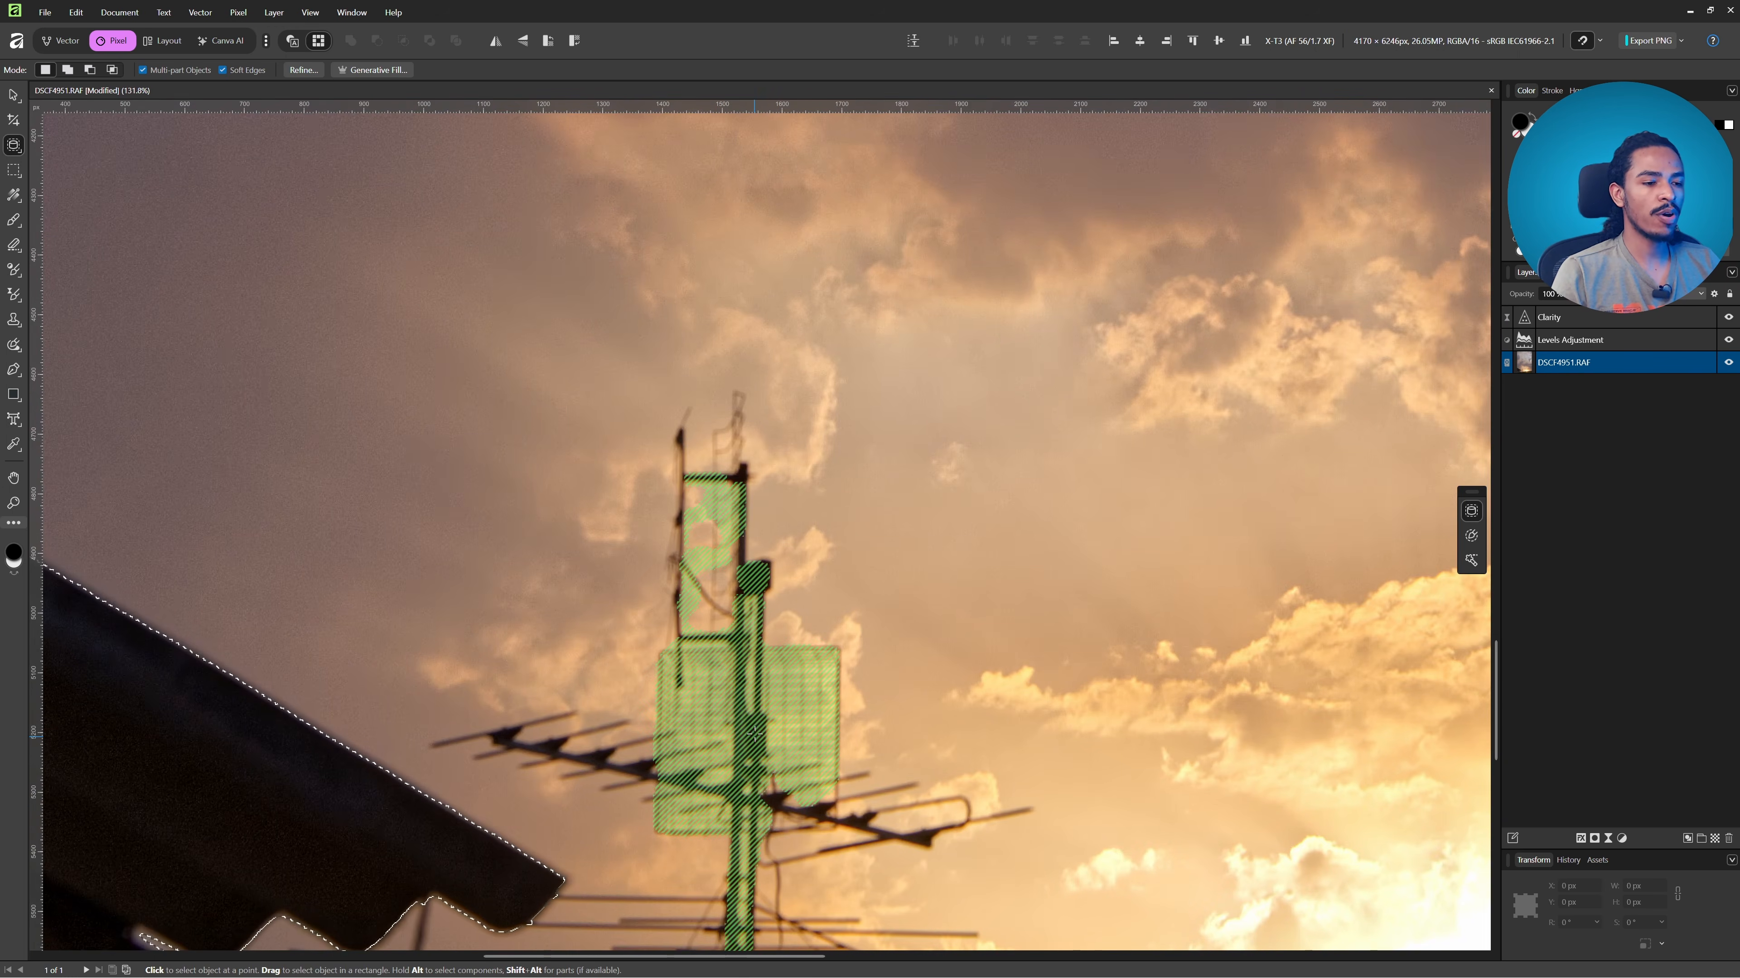
{"action": "left_click", "coordinate": [755, 733]}
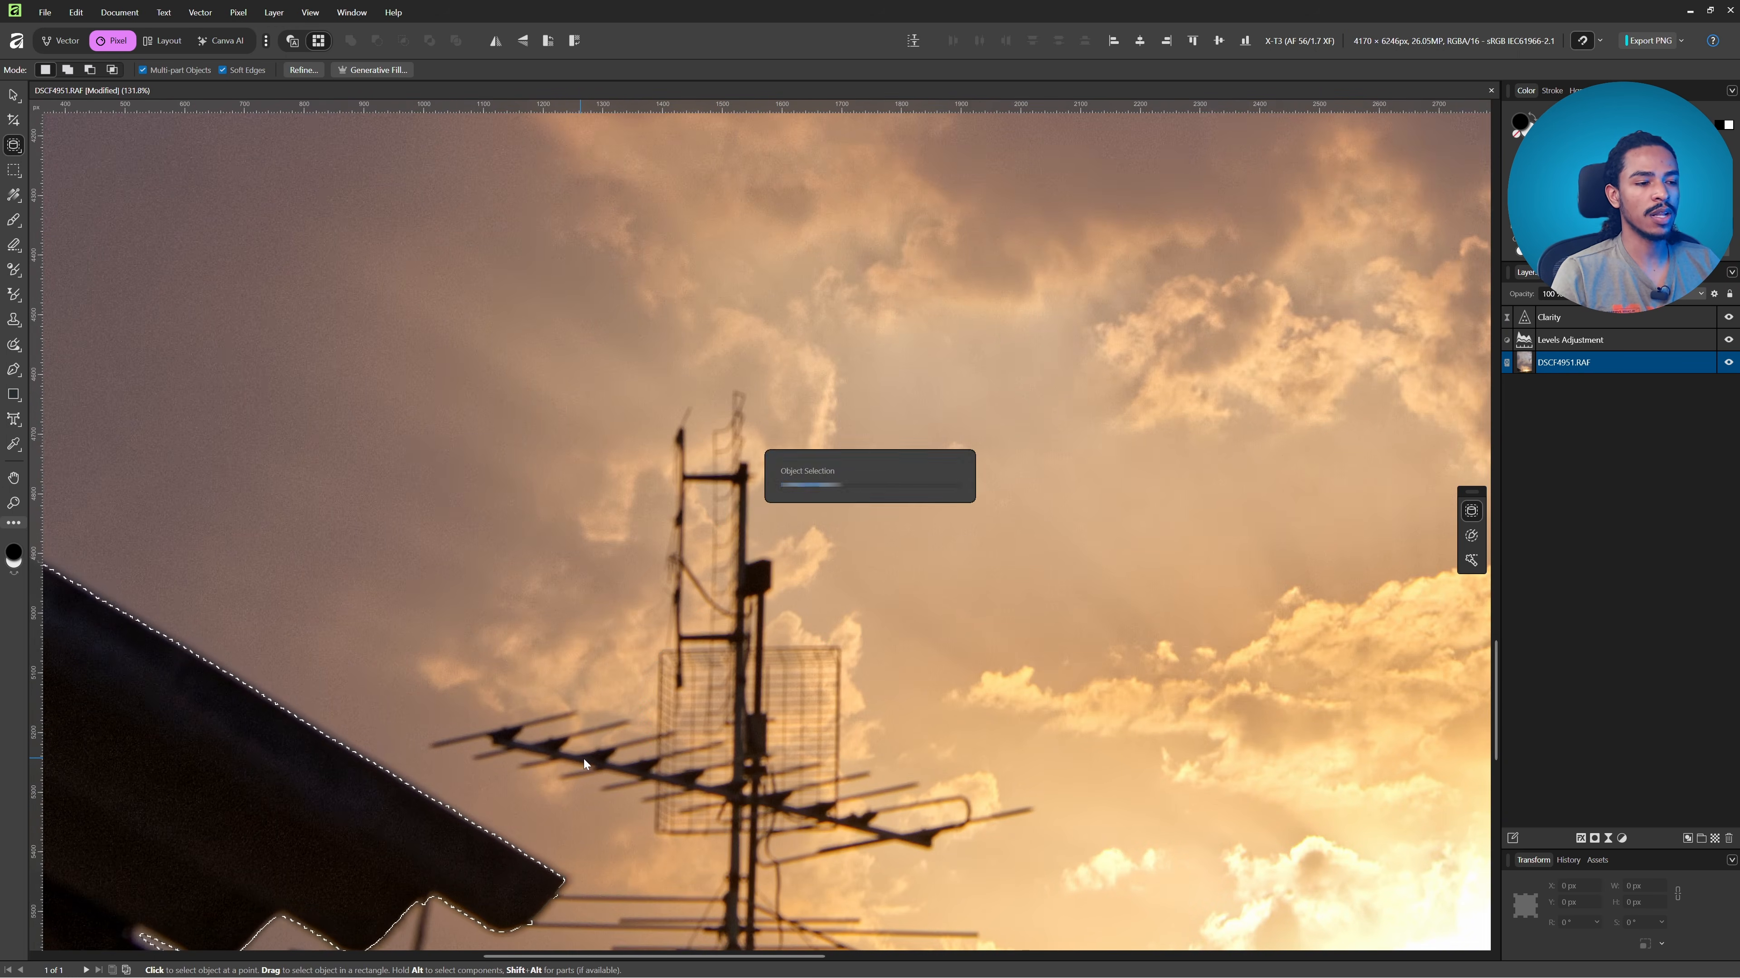
{"action": "scroll", "coordinate": [632, 771], "scroll_direction": "down", "scroll_amount": 6}
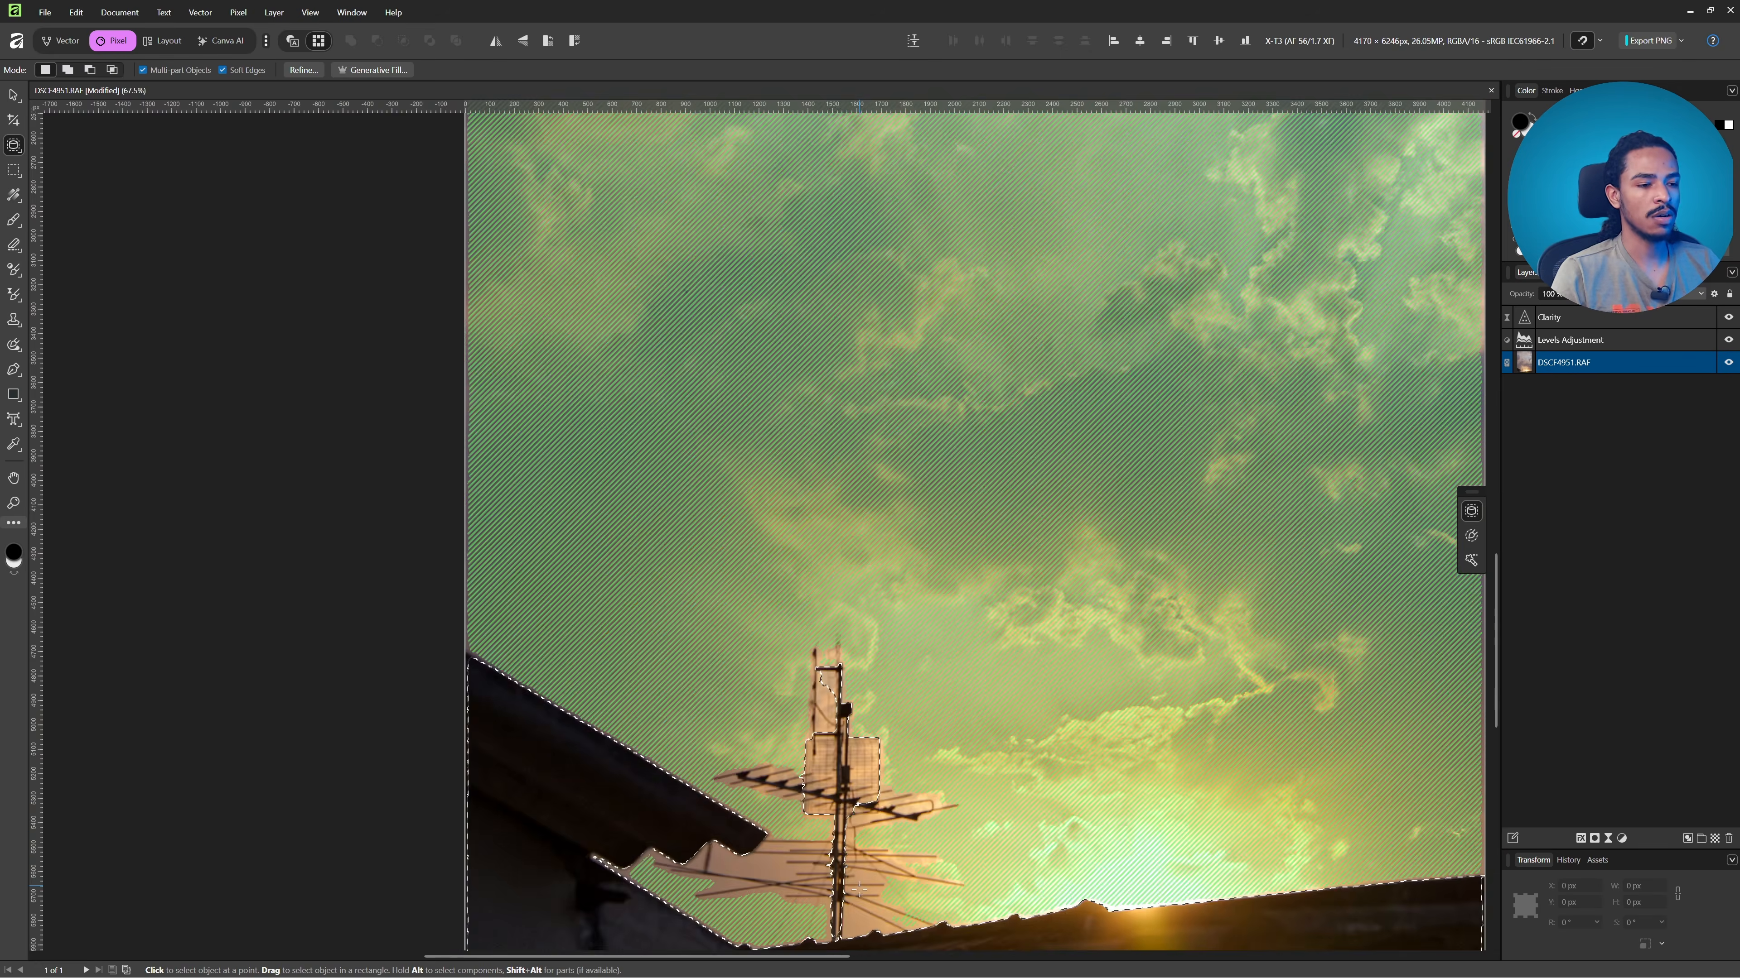
{"action": "scroll", "coordinate": [877, 853], "scroll_direction": "up", "scroll_amount": 5}
{"action": "left_click", "coordinate": [878, 853]}
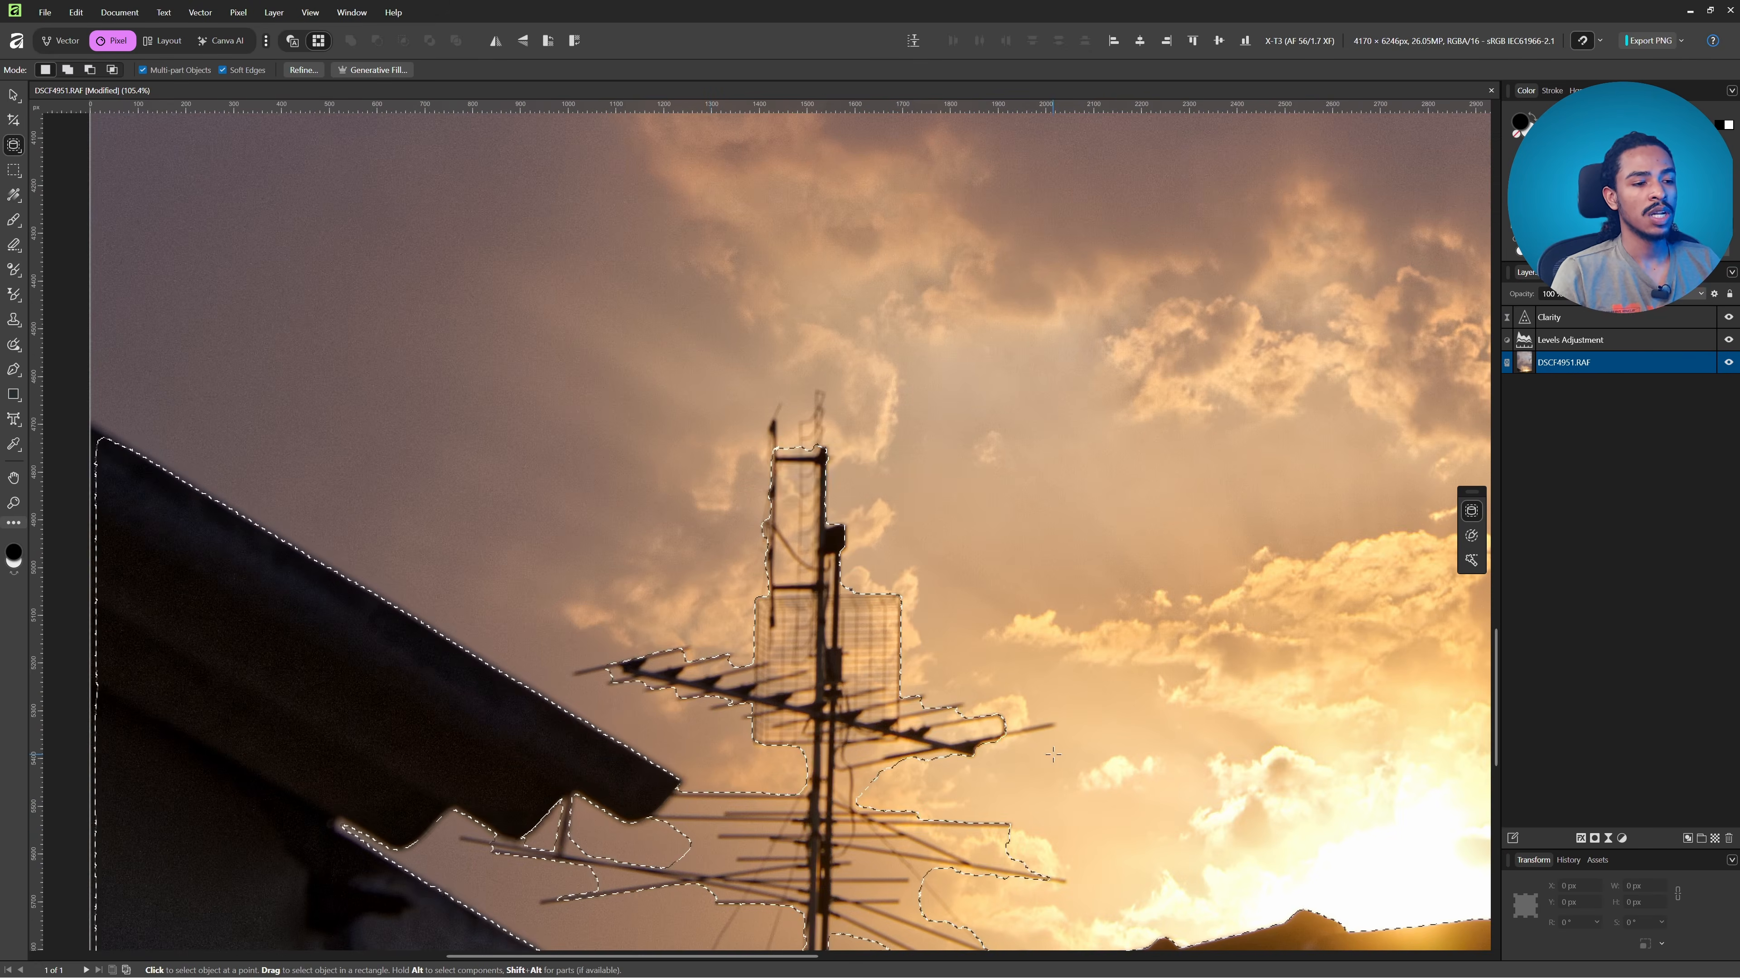
{"action": "scroll", "coordinate": [1053, 755], "scroll_direction": "down", "scroll_amount": 5}
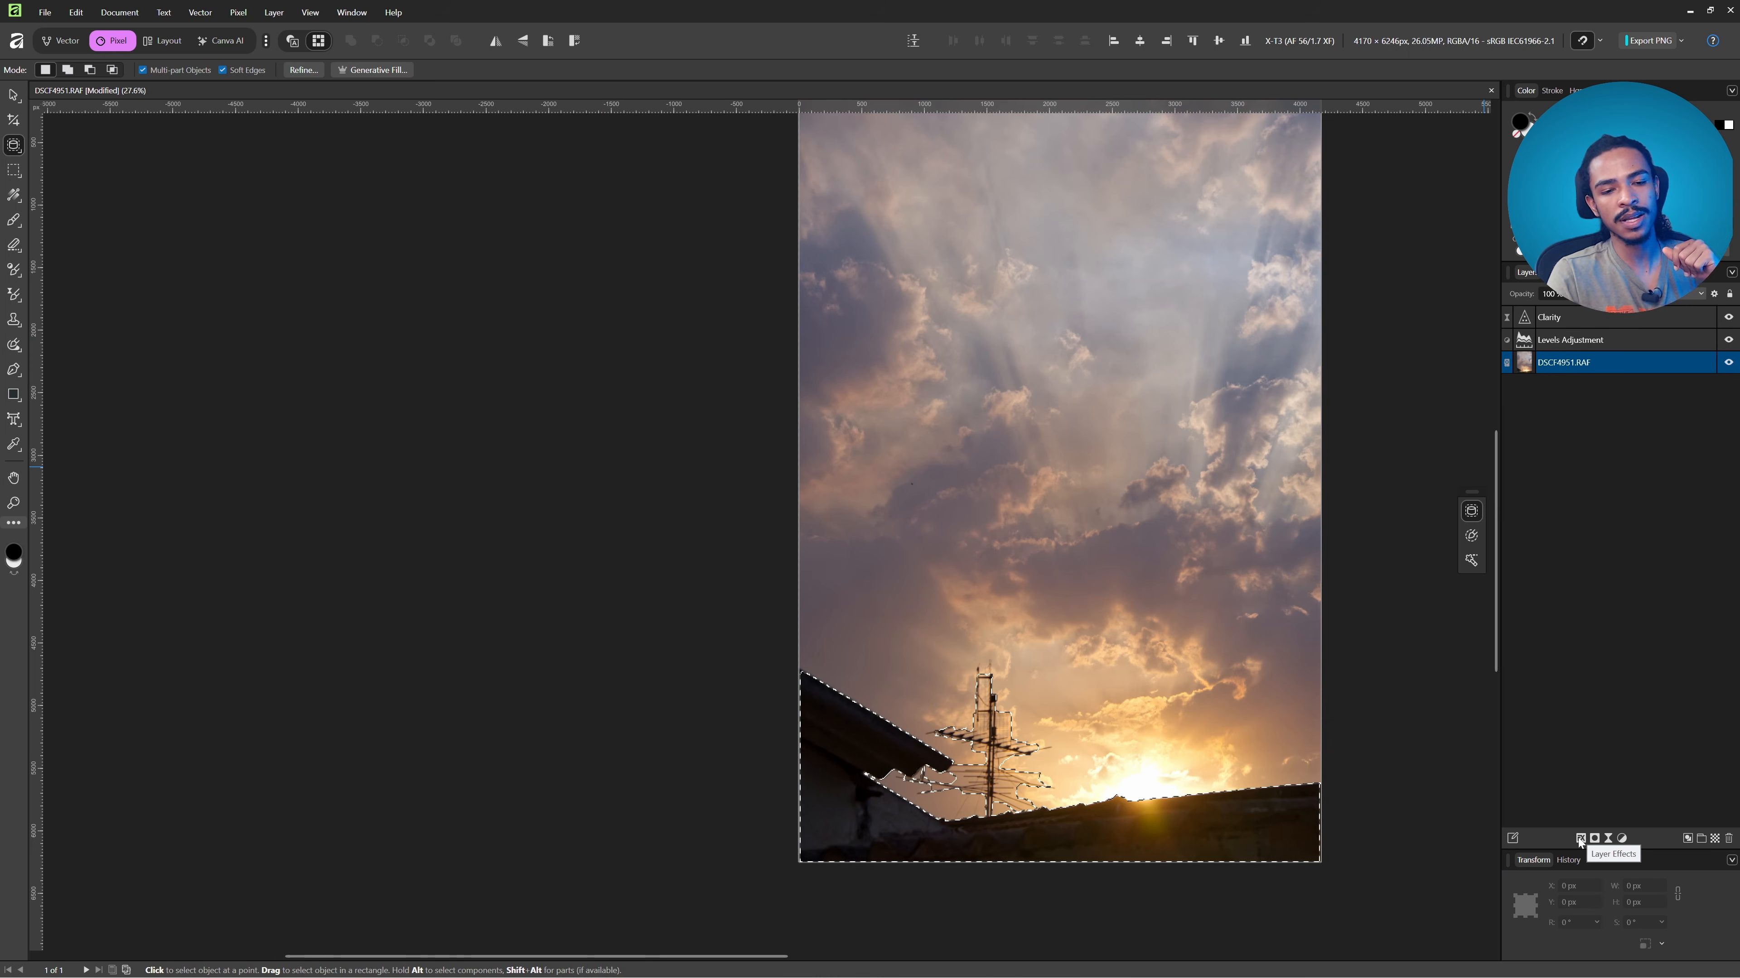
- Apply a live Lens Blur filter to the photo layer, masked by the rooftop and antenna selection, and toggle its visibility to compare the result
{"action": "left_click", "coordinate": [1594, 840]}
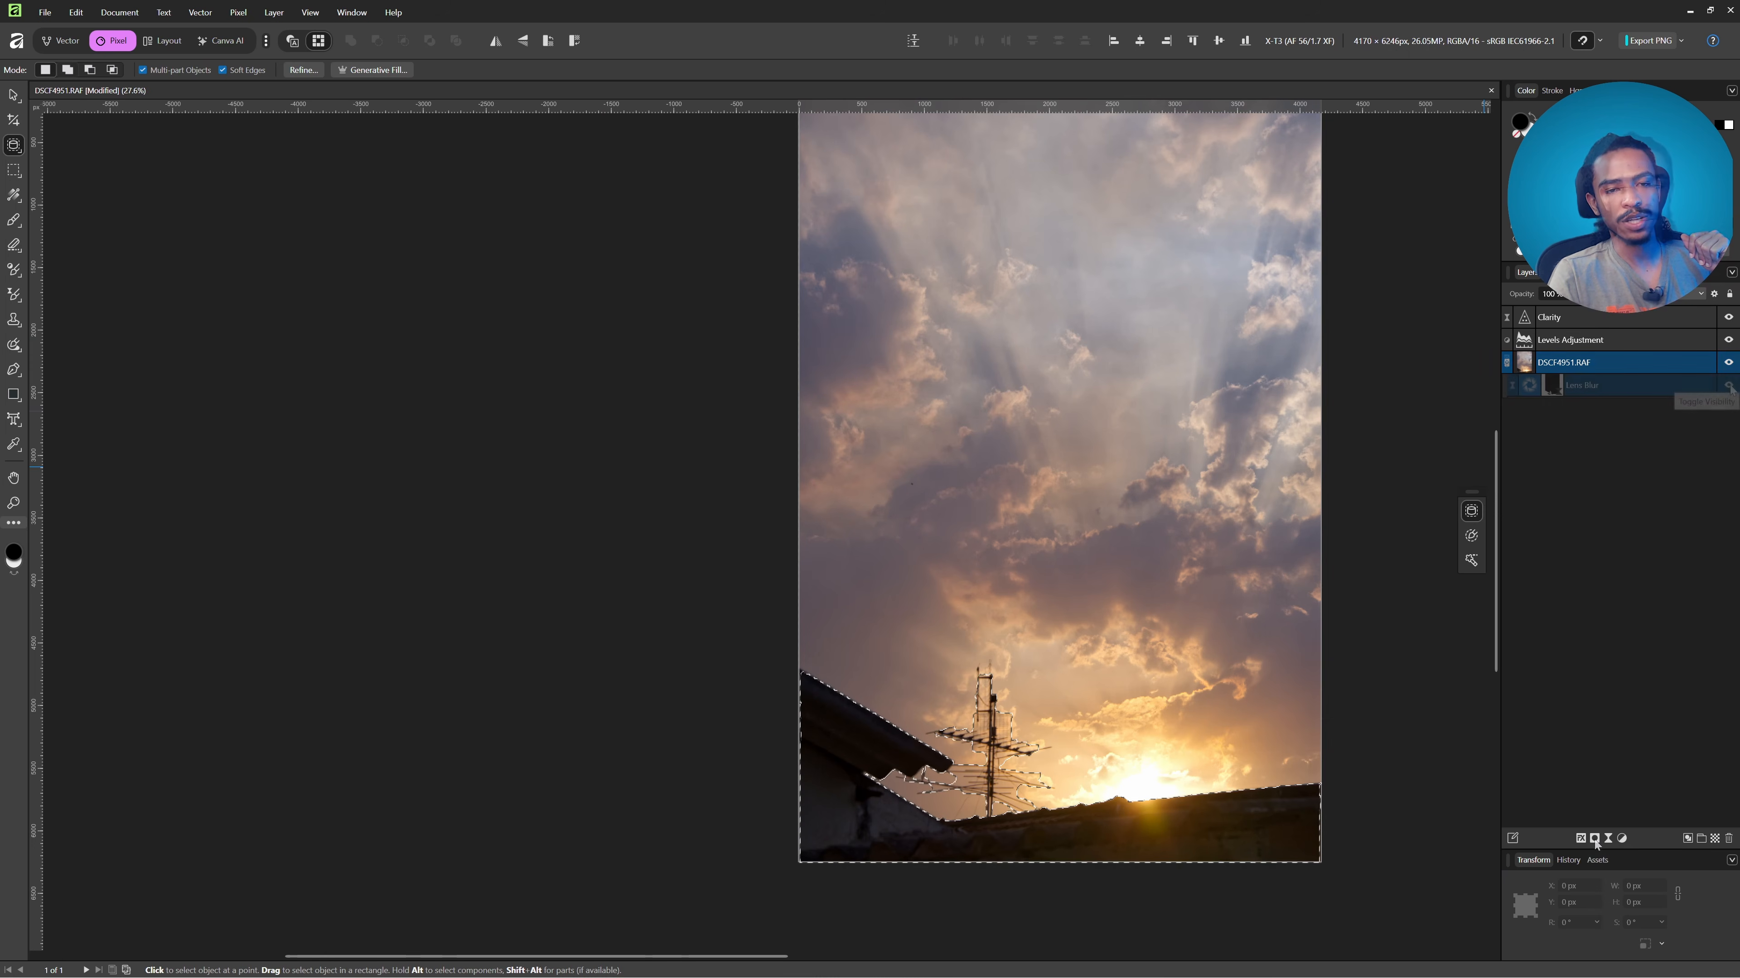
{"action": "scroll", "coordinate": [897, 829], "scroll_direction": "up", "scroll_amount": 5}
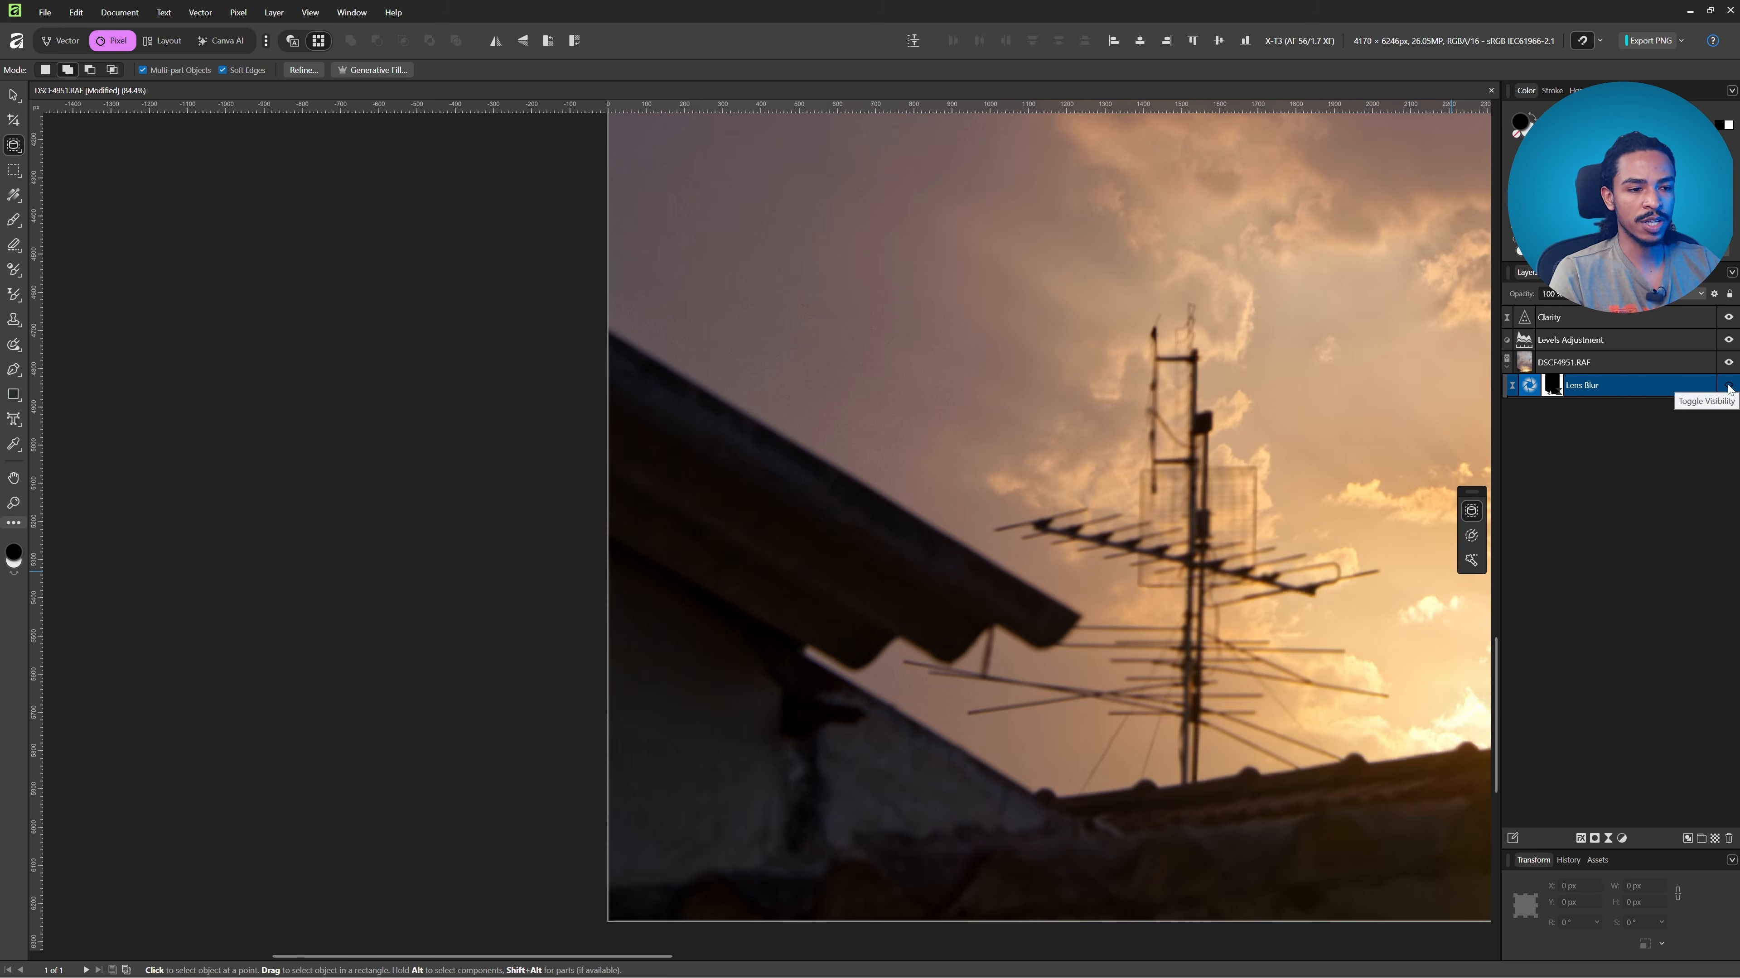
{"action": "left_click", "coordinate": [1731, 389]}
{"action": "left_click", "coordinate": [1732, 388]}
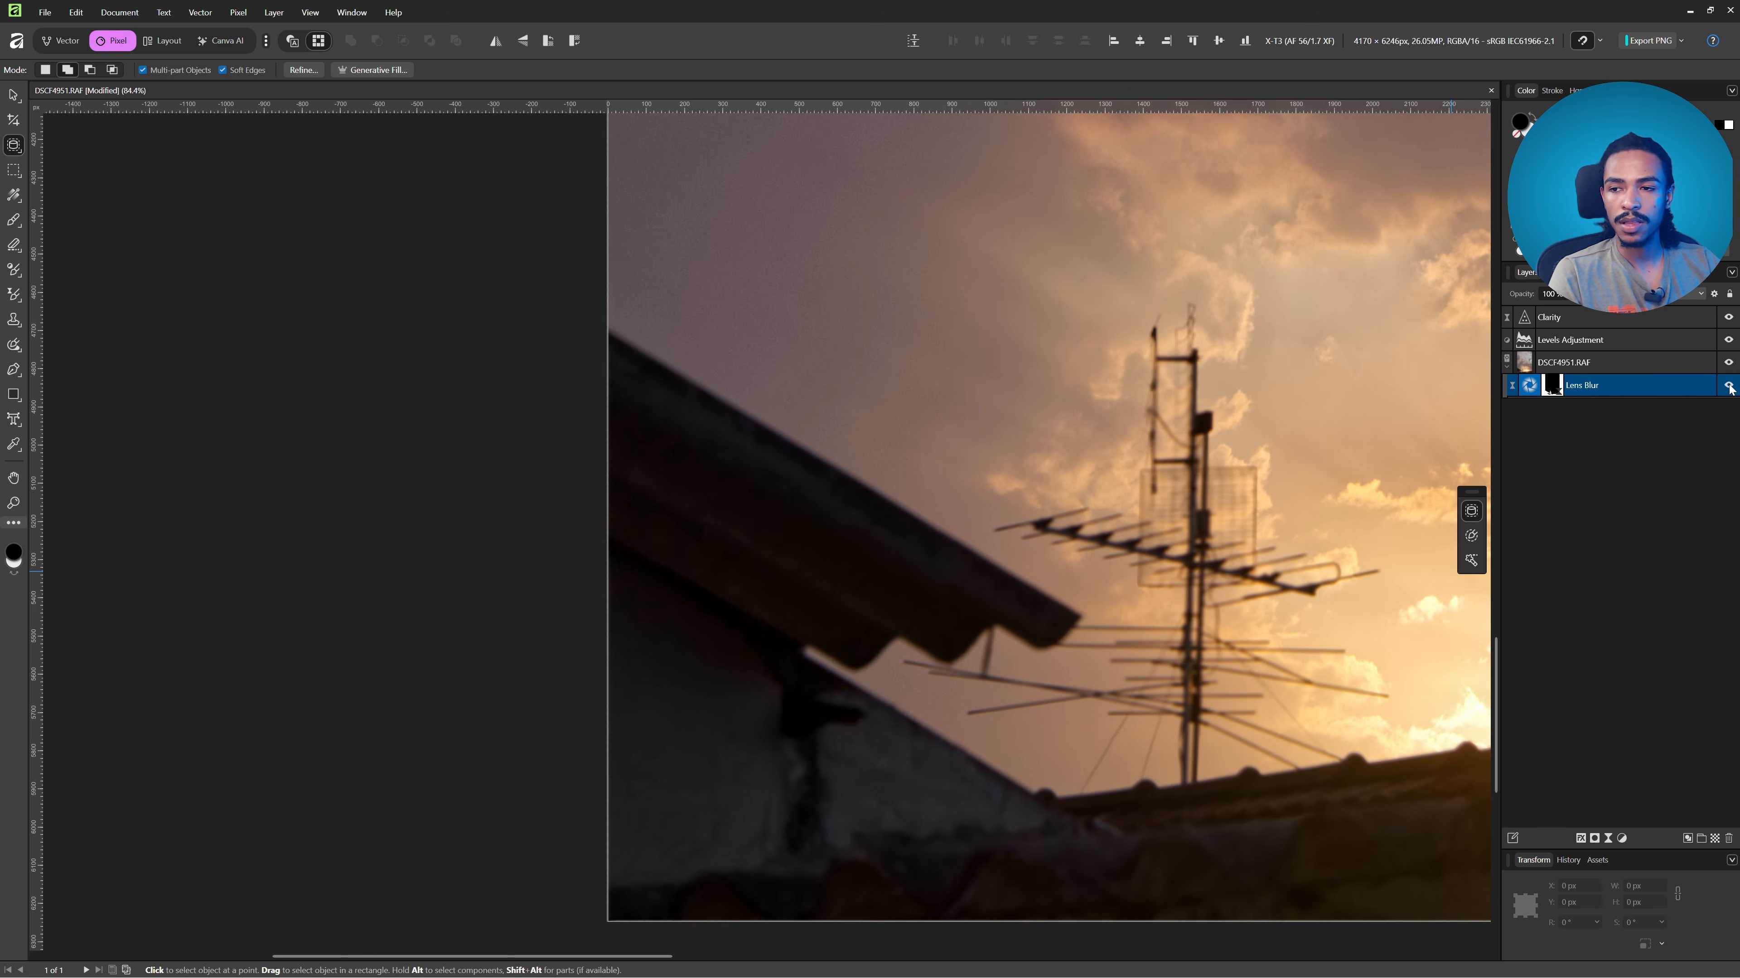
{"action": "scroll", "coordinate": [383, 477], "scroll_direction": "down", "scroll_amount": 5}
{"action": "left_click_drag", "start_coordinate": [676, 429], "coordinate": [880, 685]}
{"action": "scroll", "coordinate": [880, 686], "scroll_direction": "up", "scroll_amount": 1}
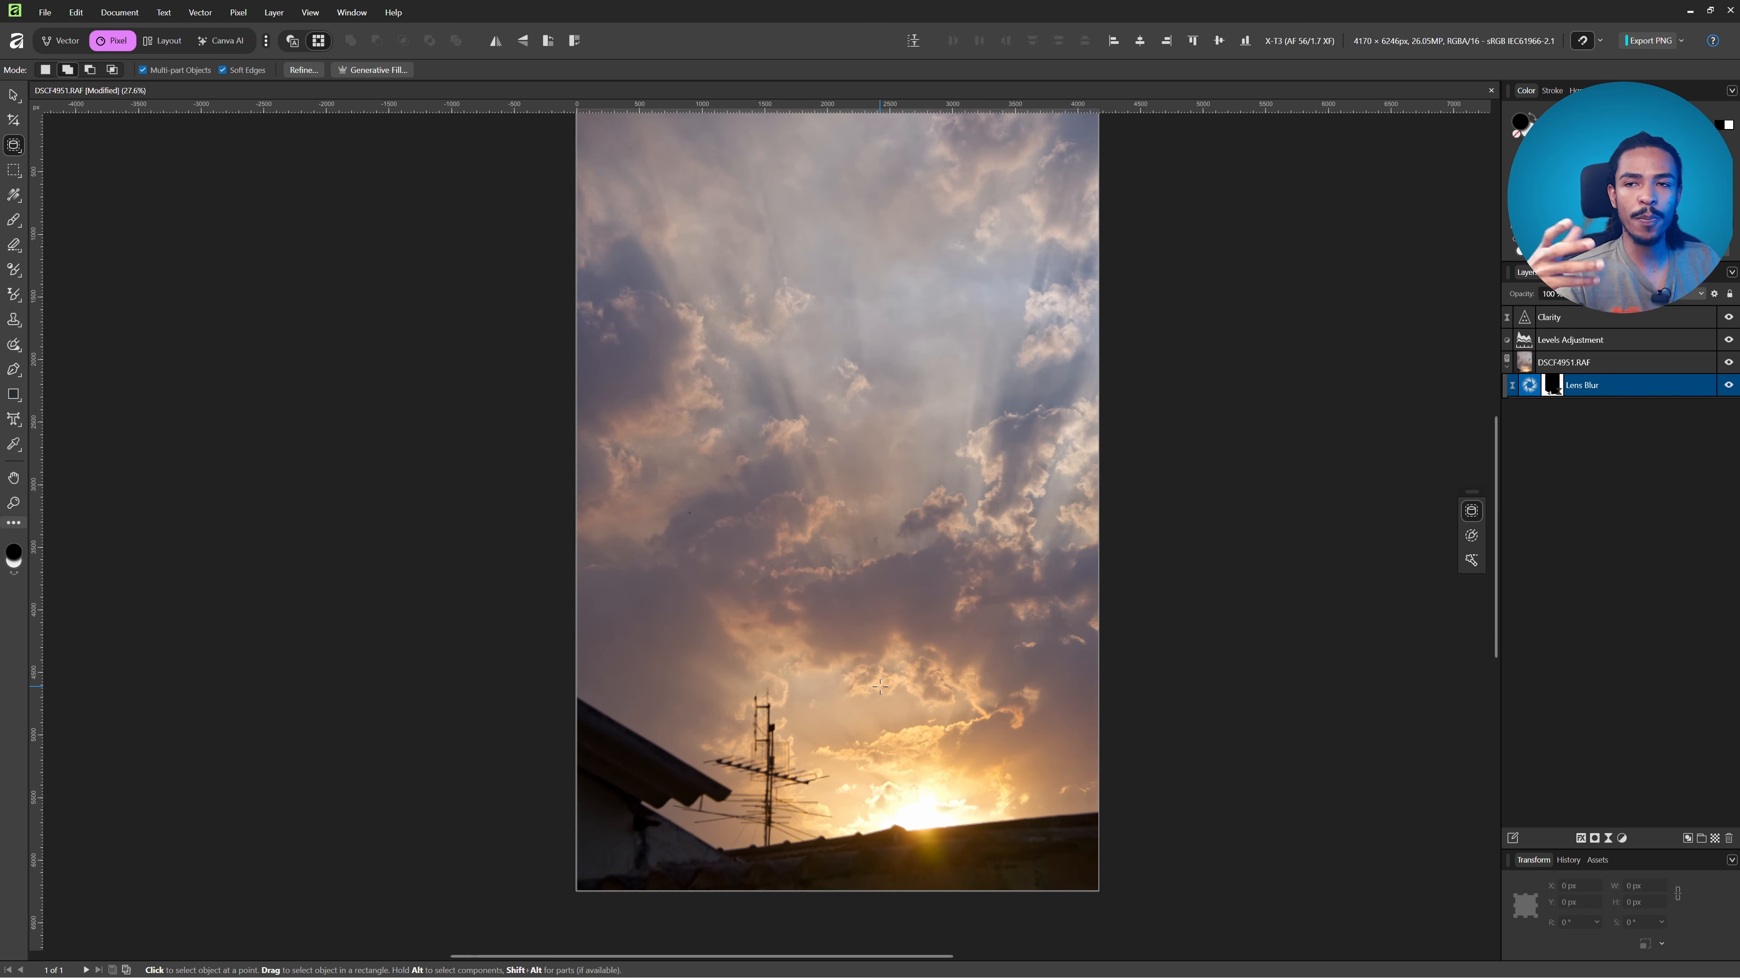
{"action": "scroll", "coordinate": [628, 525], "scroll_direction": "up", "scroll_amount": 1}
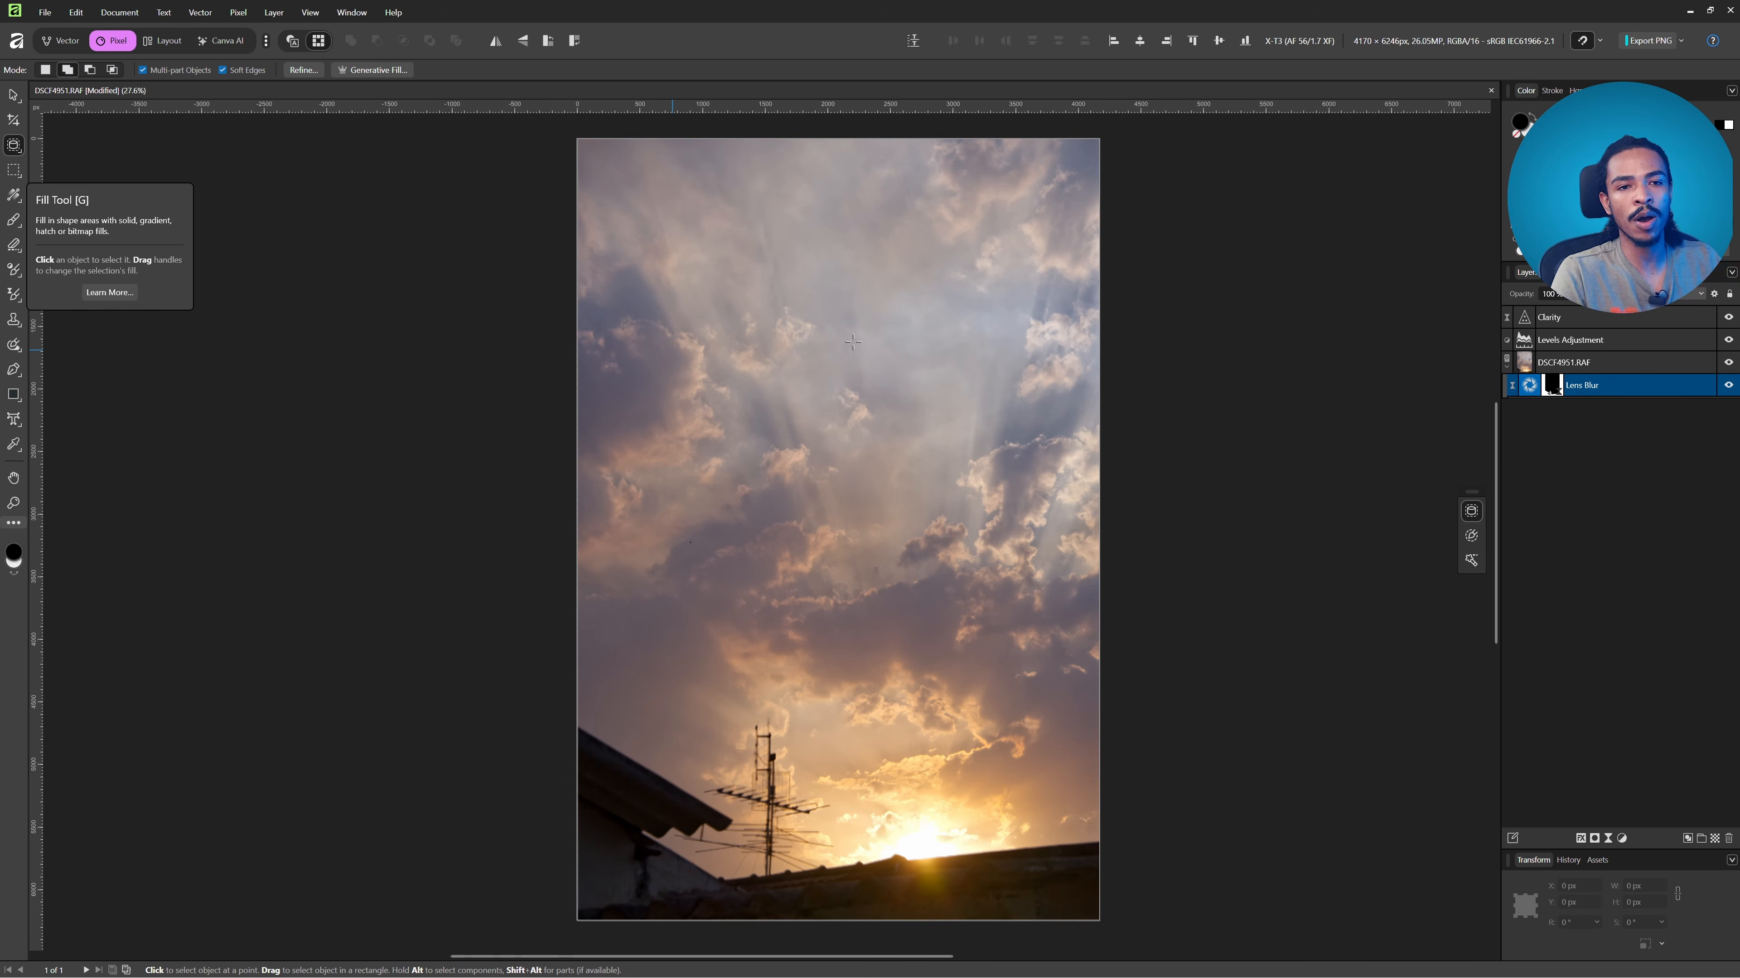
- Look through the stroke, colour, channel, brush and style options, ending on the photo's layer list
{"action": "left_click", "coordinate": [1552, 90]}
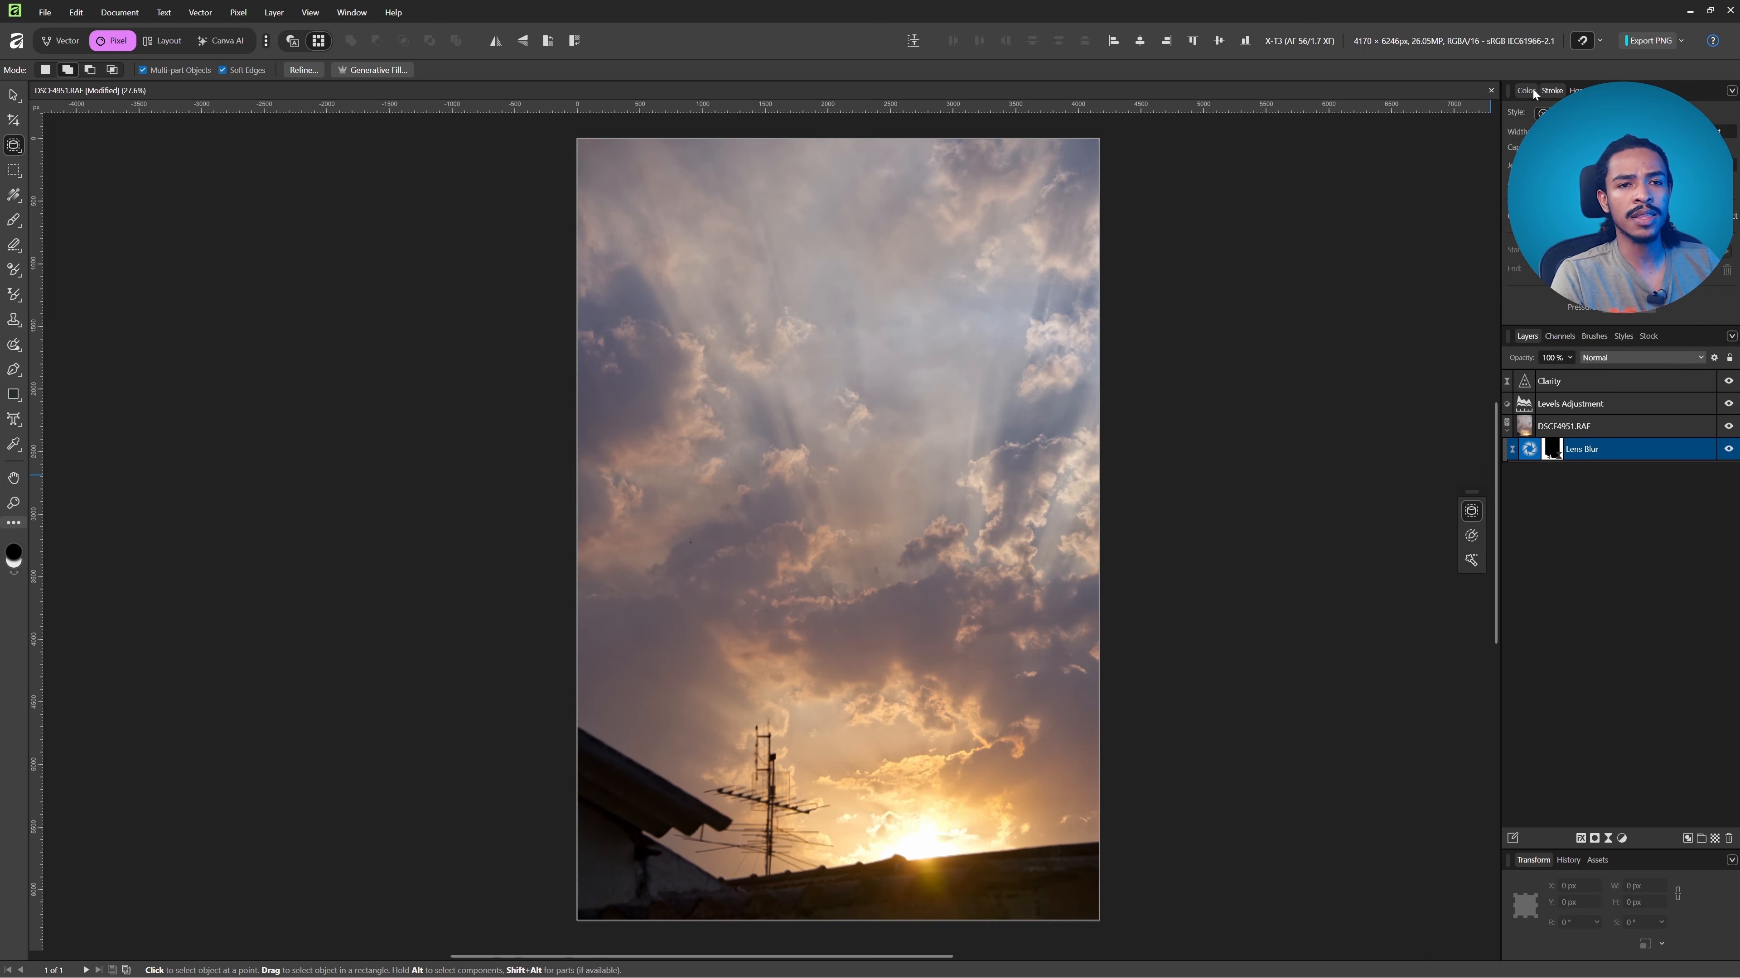
{"action": "left_click", "coordinate": [1526, 90]}
{"action": "left_click", "coordinate": [1584, 91]}
{"action": "left_click", "coordinate": [1527, 91]}
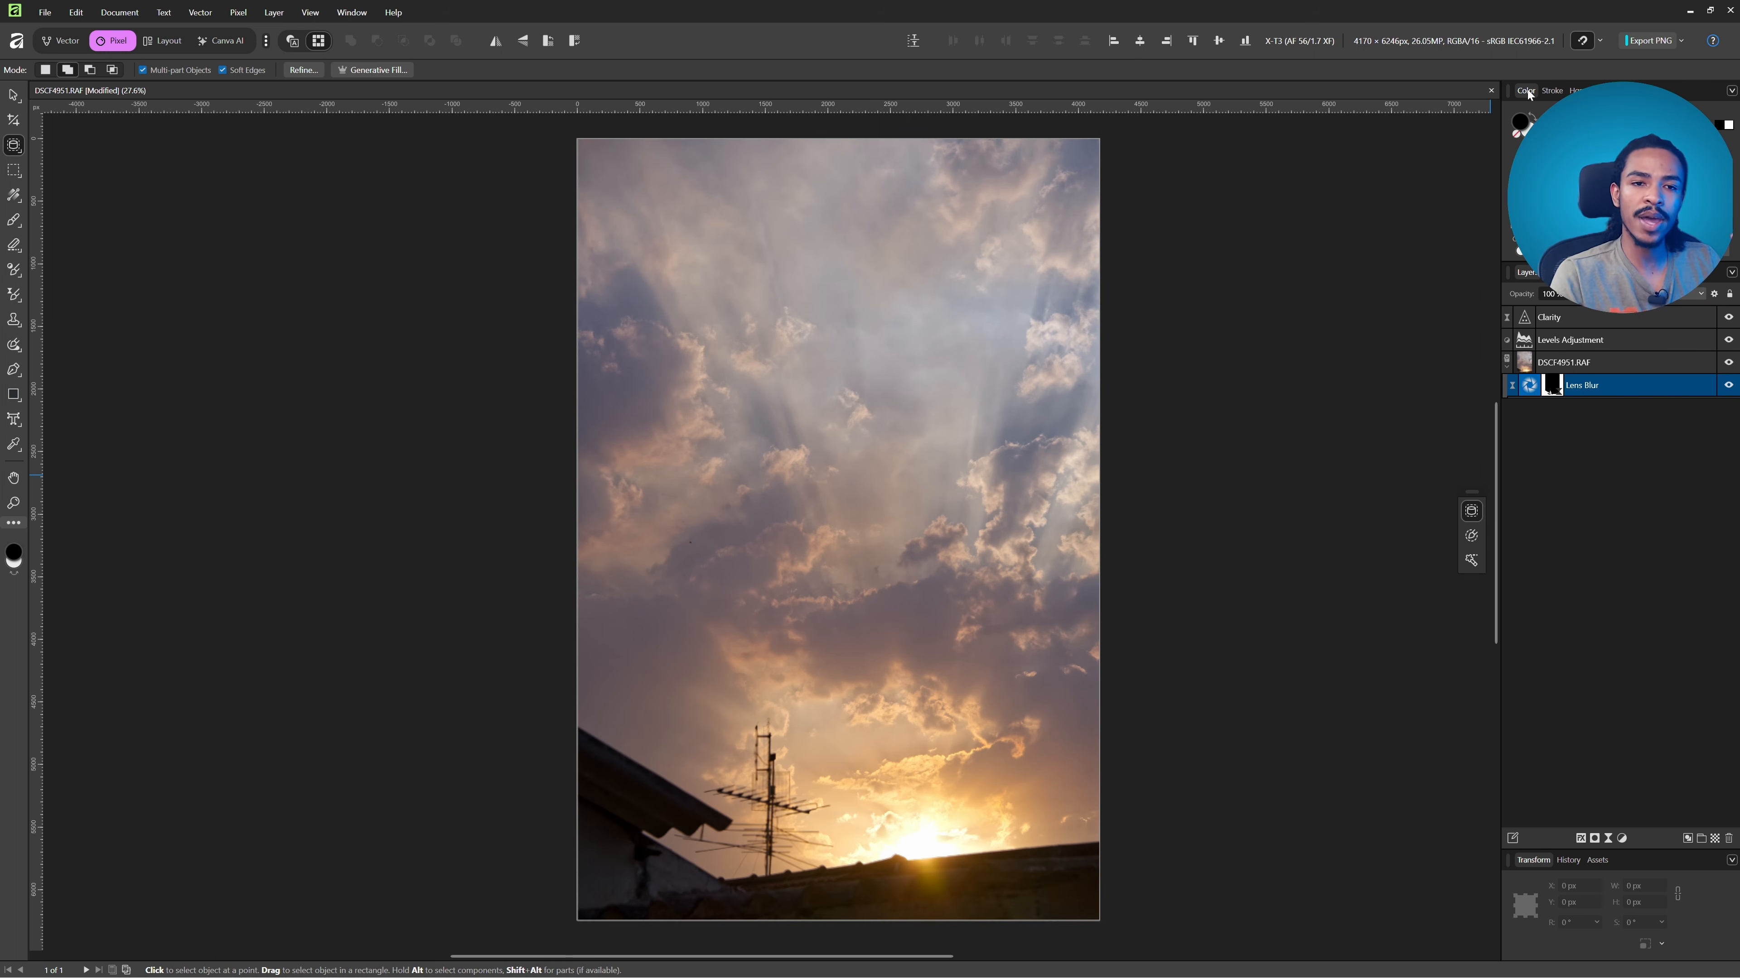
{"action": "left_click", "coordinate": [1562, 273]}
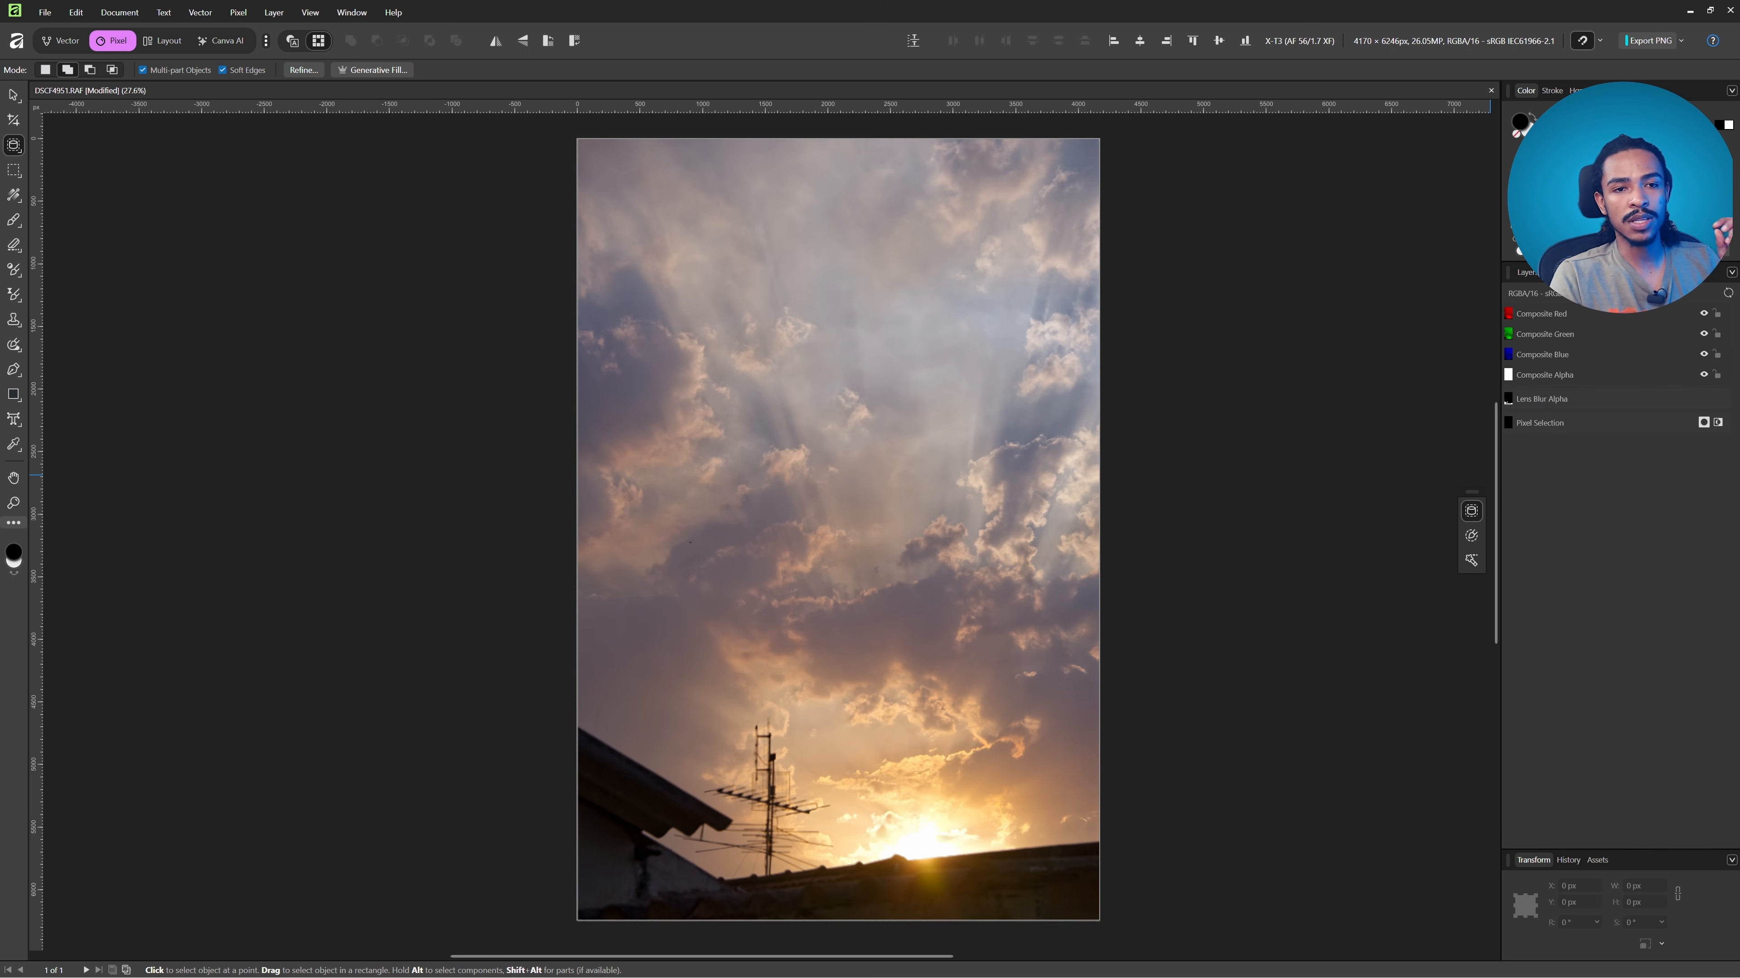
{"action": "left_click", "coordinate": [1593, 273]}
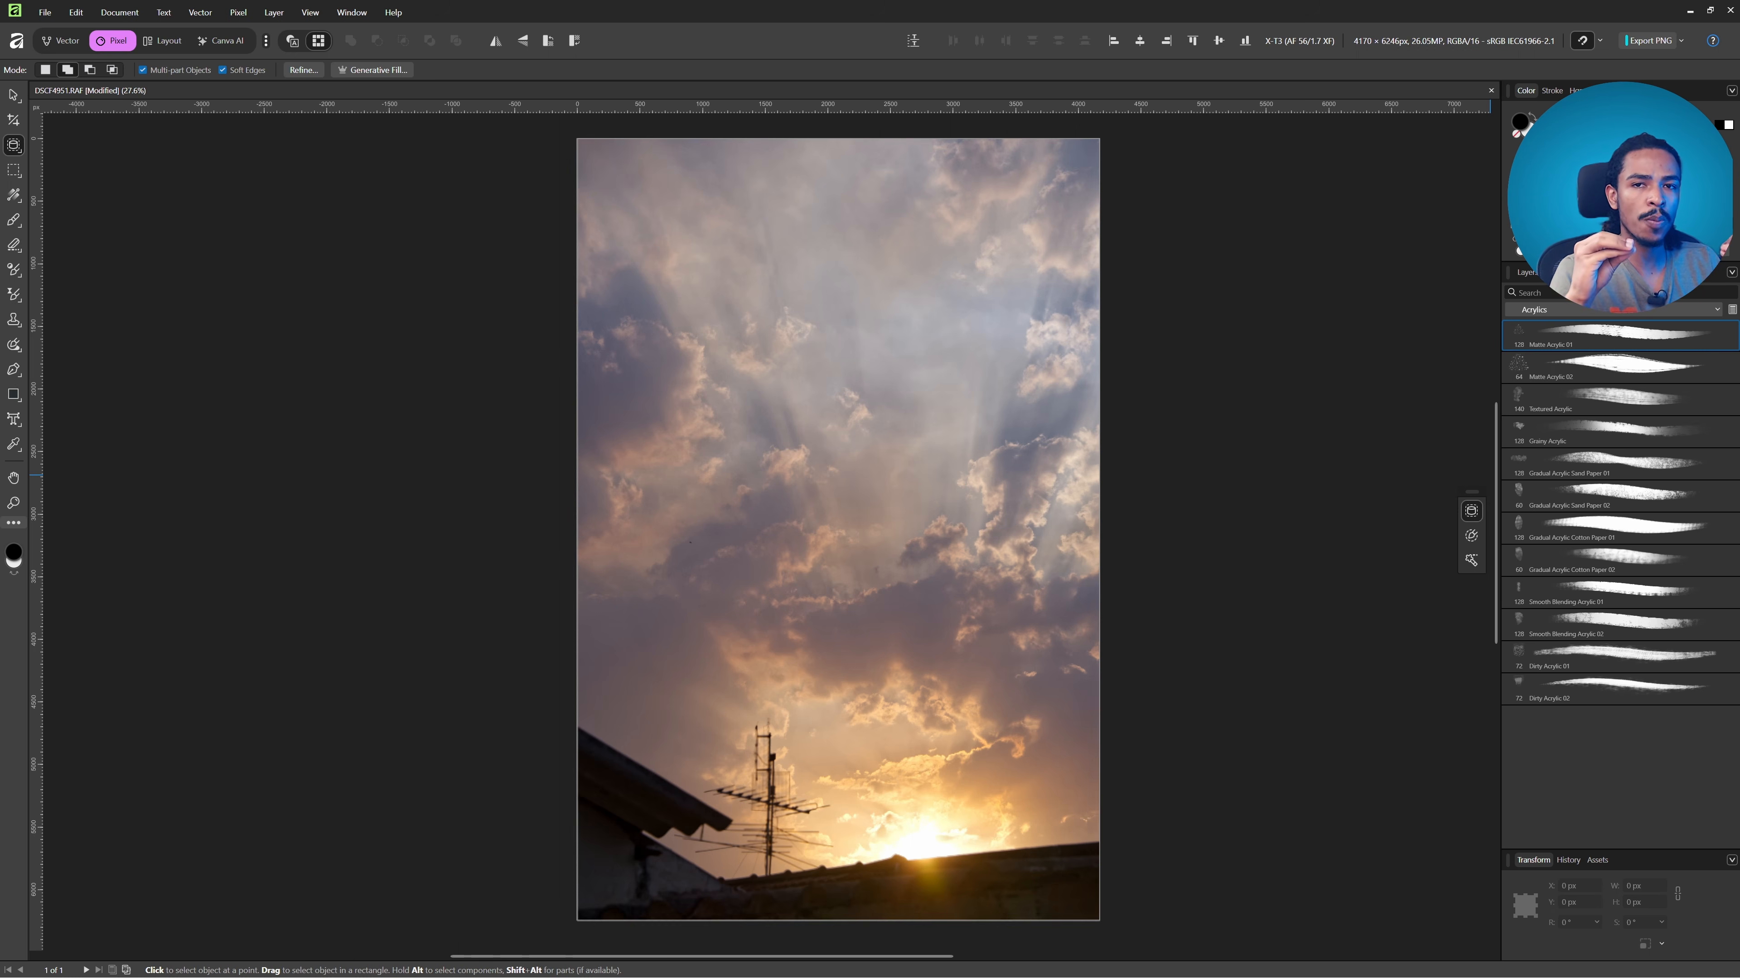
{"action": "left_click", "coordinate": [1611, 273]}
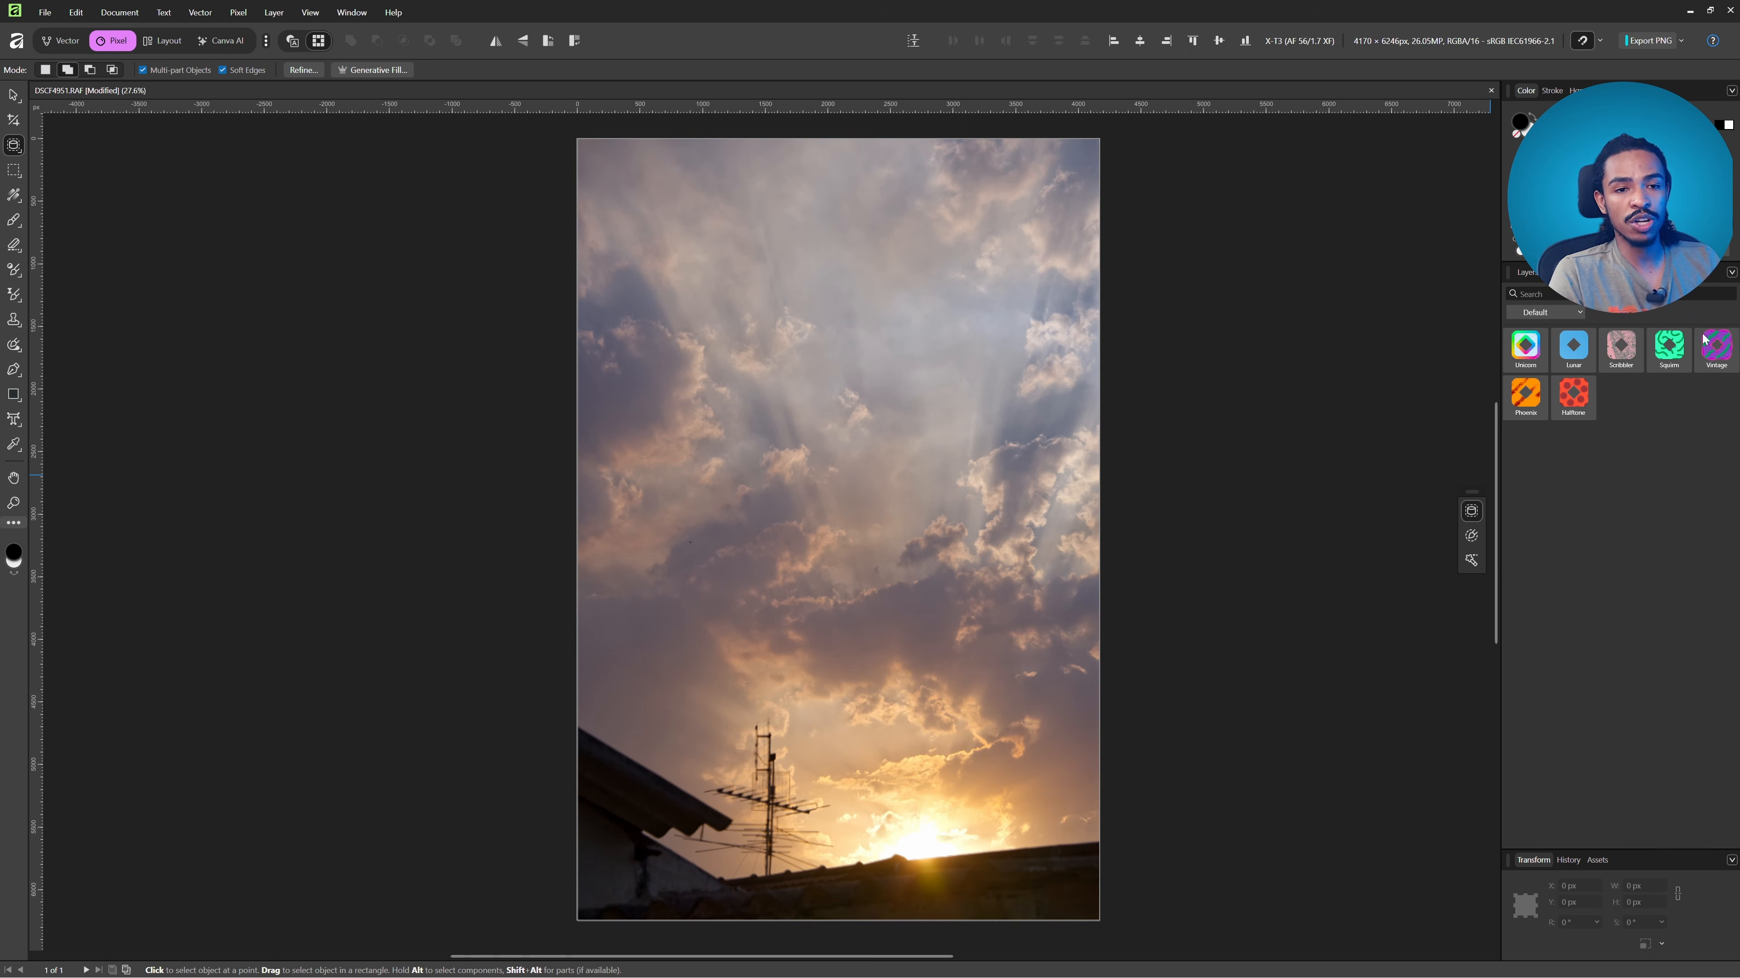
{"action": "left_click", "coordinate": [1523, 274]}
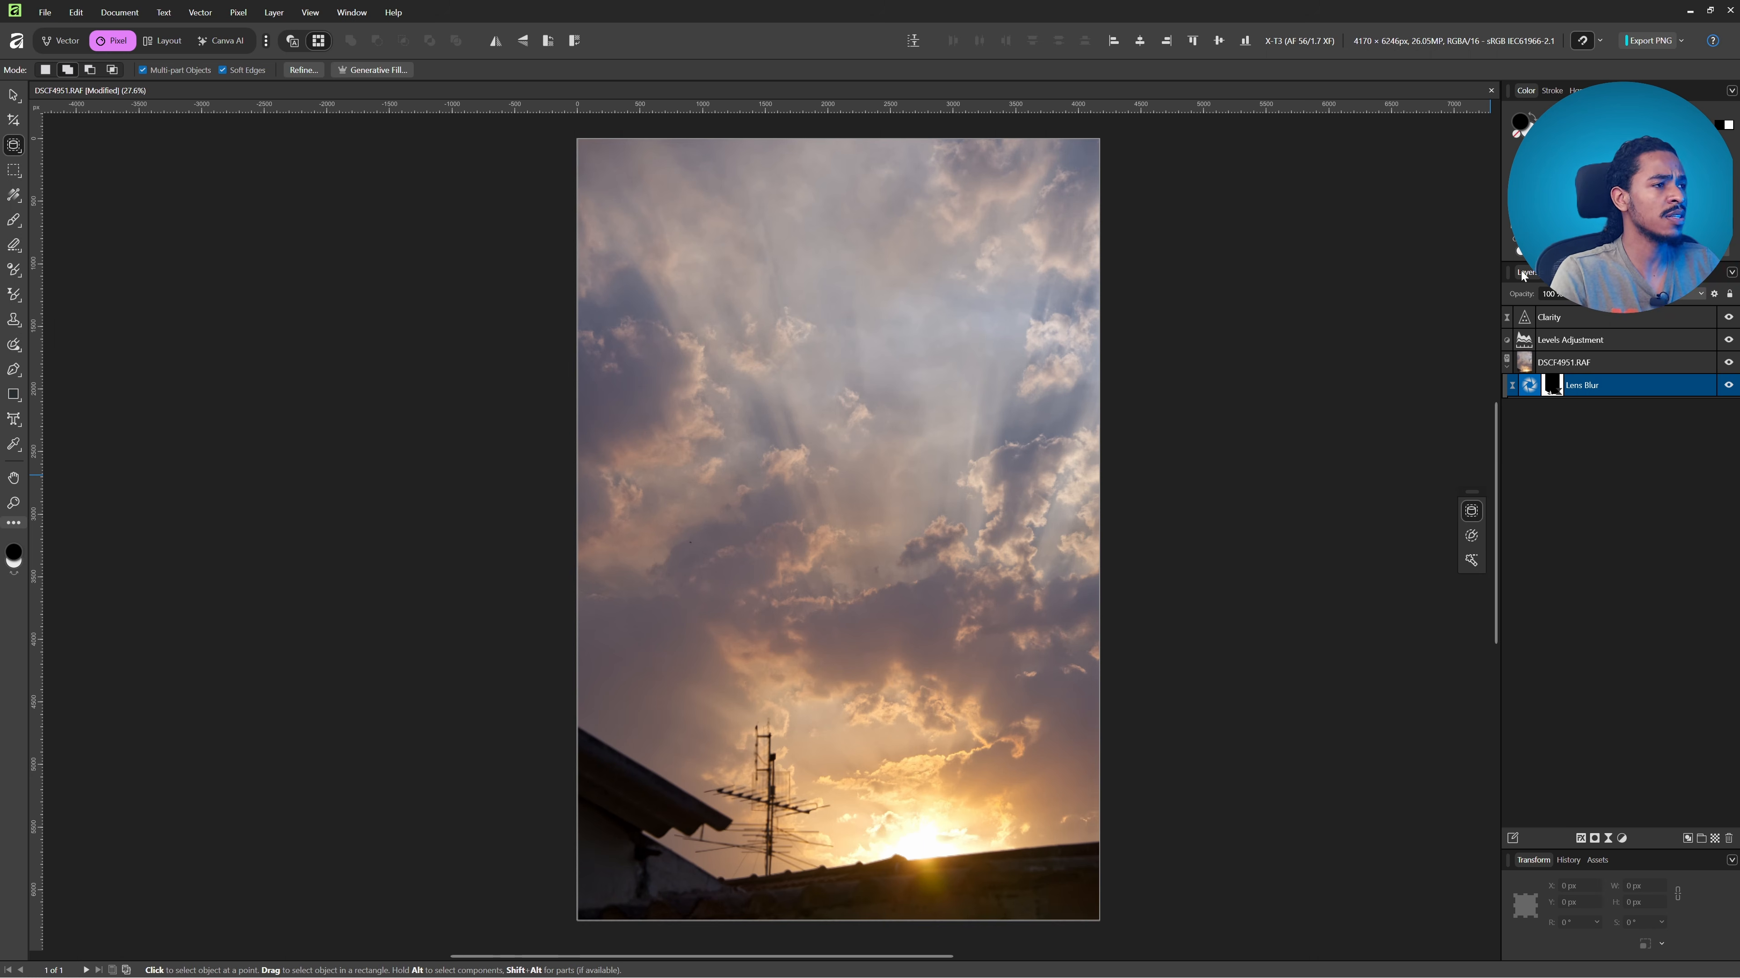
- Look through the selection, marquee and fill tool variants, choosing the Freehand Selection Tool
{"action": "left_click", "coordinate": [13, 145]}
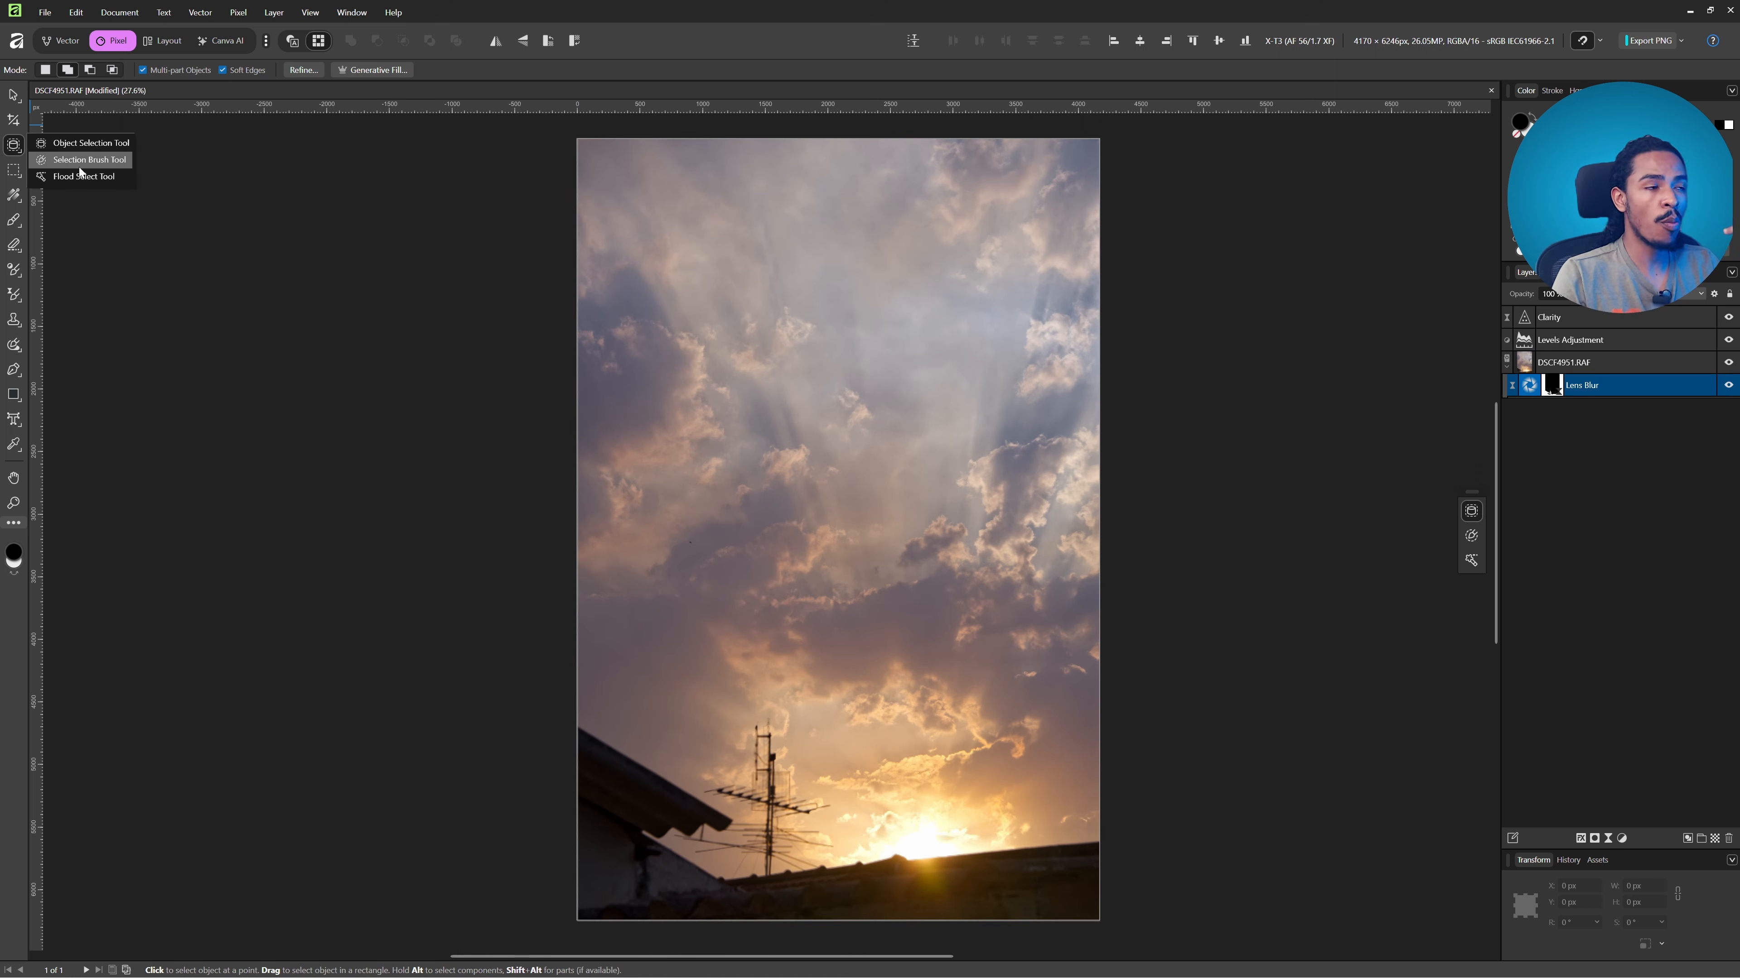
{"action": "left_click", "coordinate": [17, 176]}
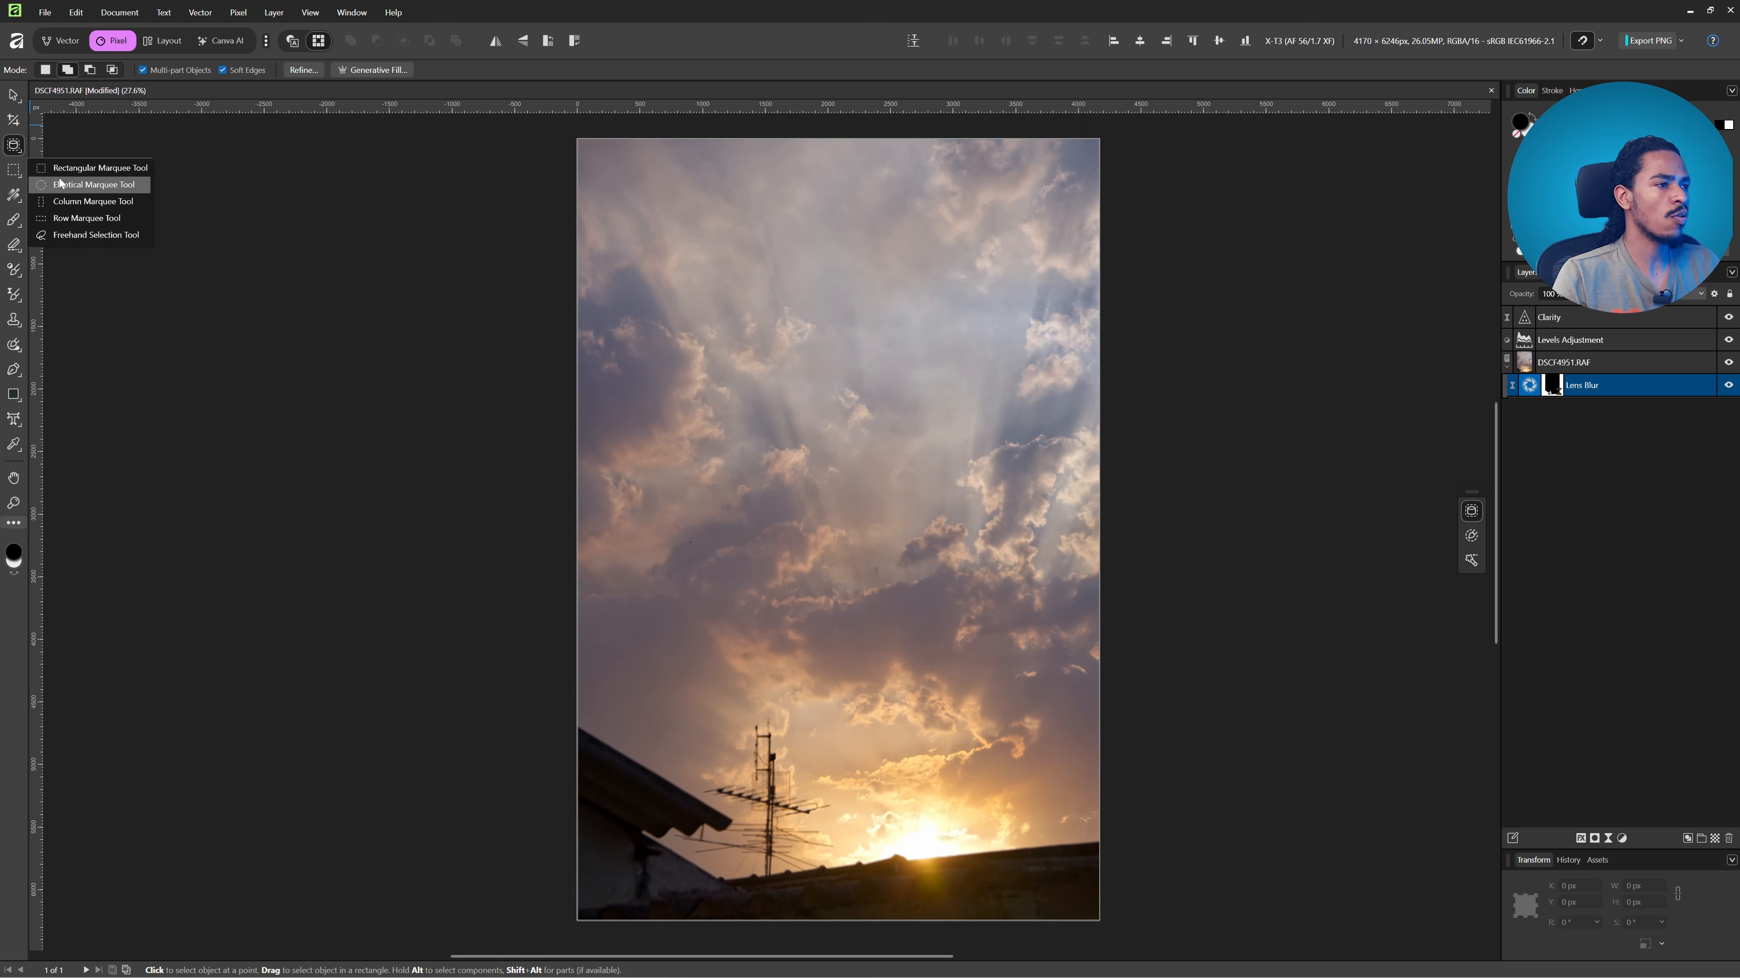
{"action": "left_click", "coordinate": [61, 235]}
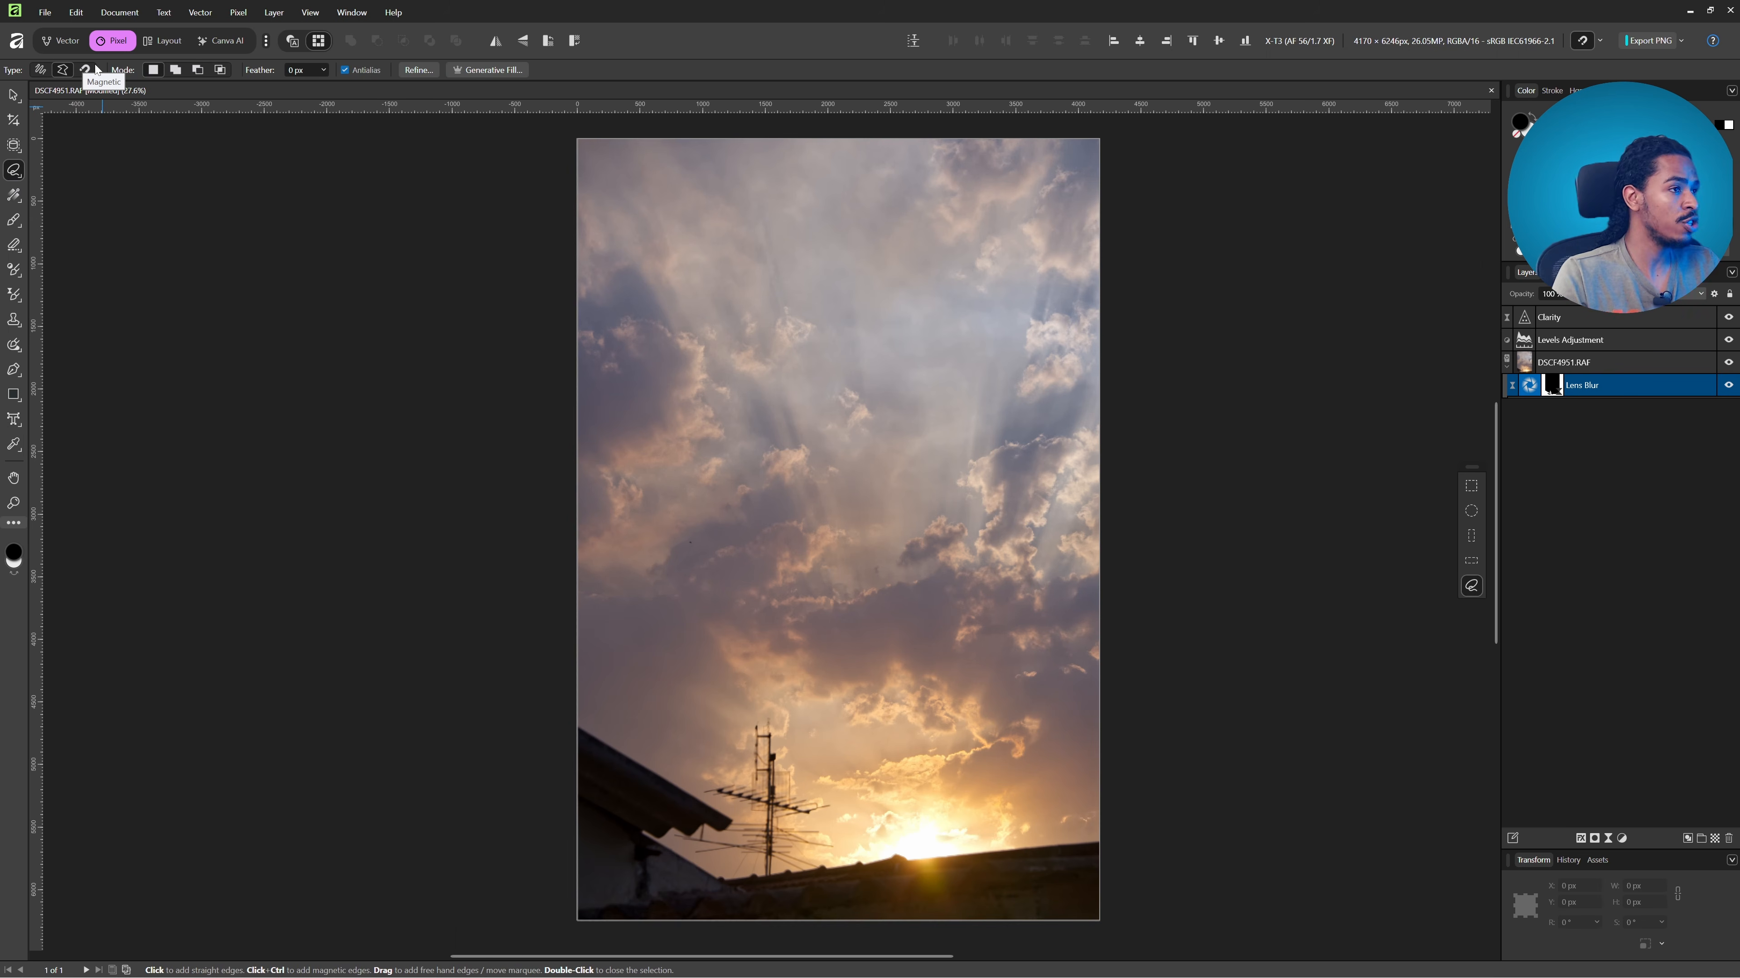
{"action": "left_click", "coordinate": [13, 194]}
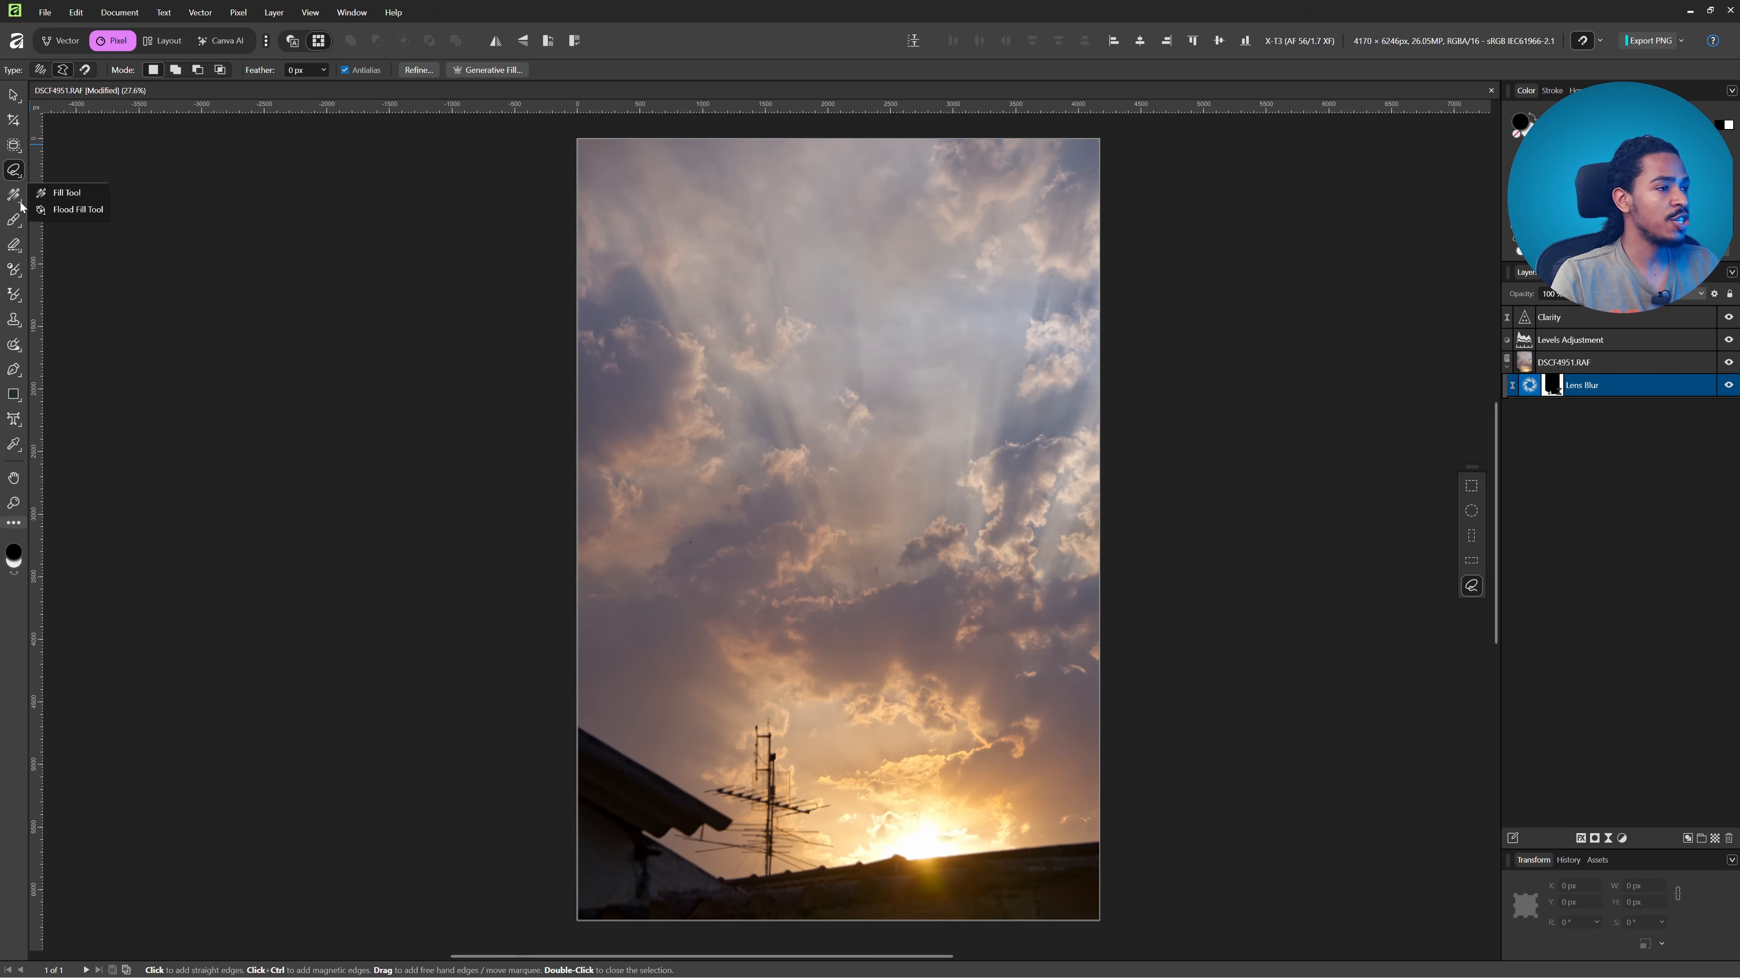
{"action": "left_click", "coordinate": [14, 269]}
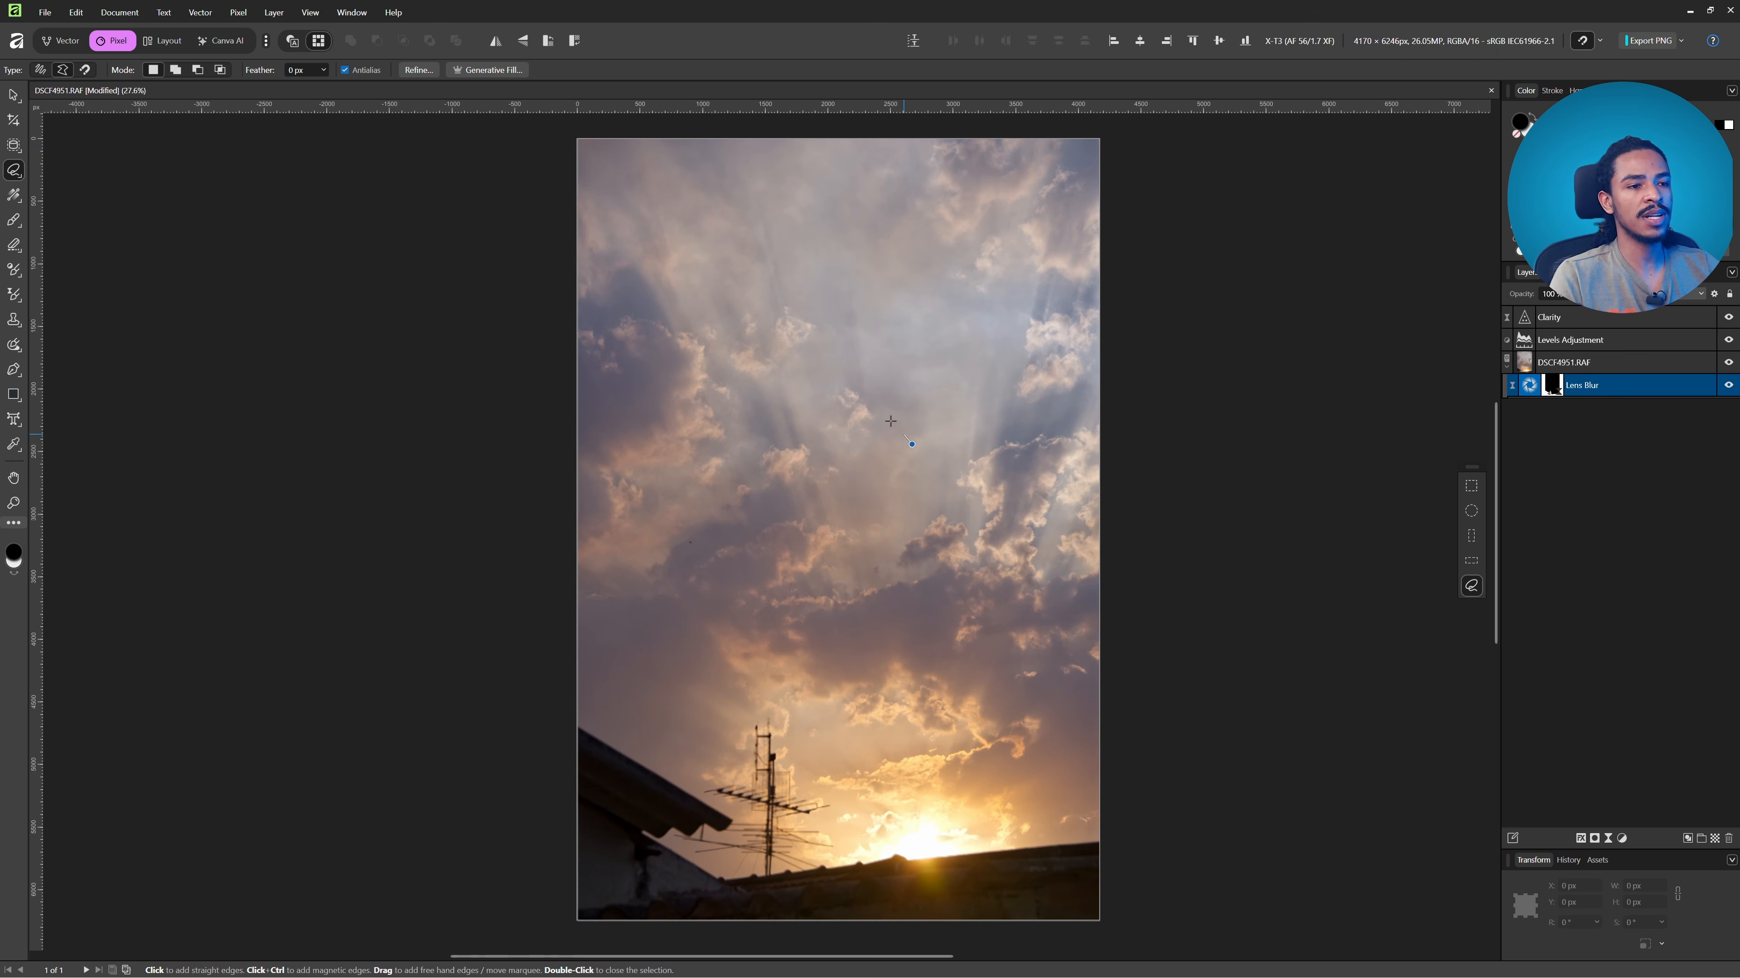
- Outline the small isolated cloud on the DSCF4951.RAF layer with a polygonal freehand selection of about 570 by 540 px
{"action": "scroll", "coordinate": [860, 442], "scroll_direction": "up", "scroll_amount": 5}
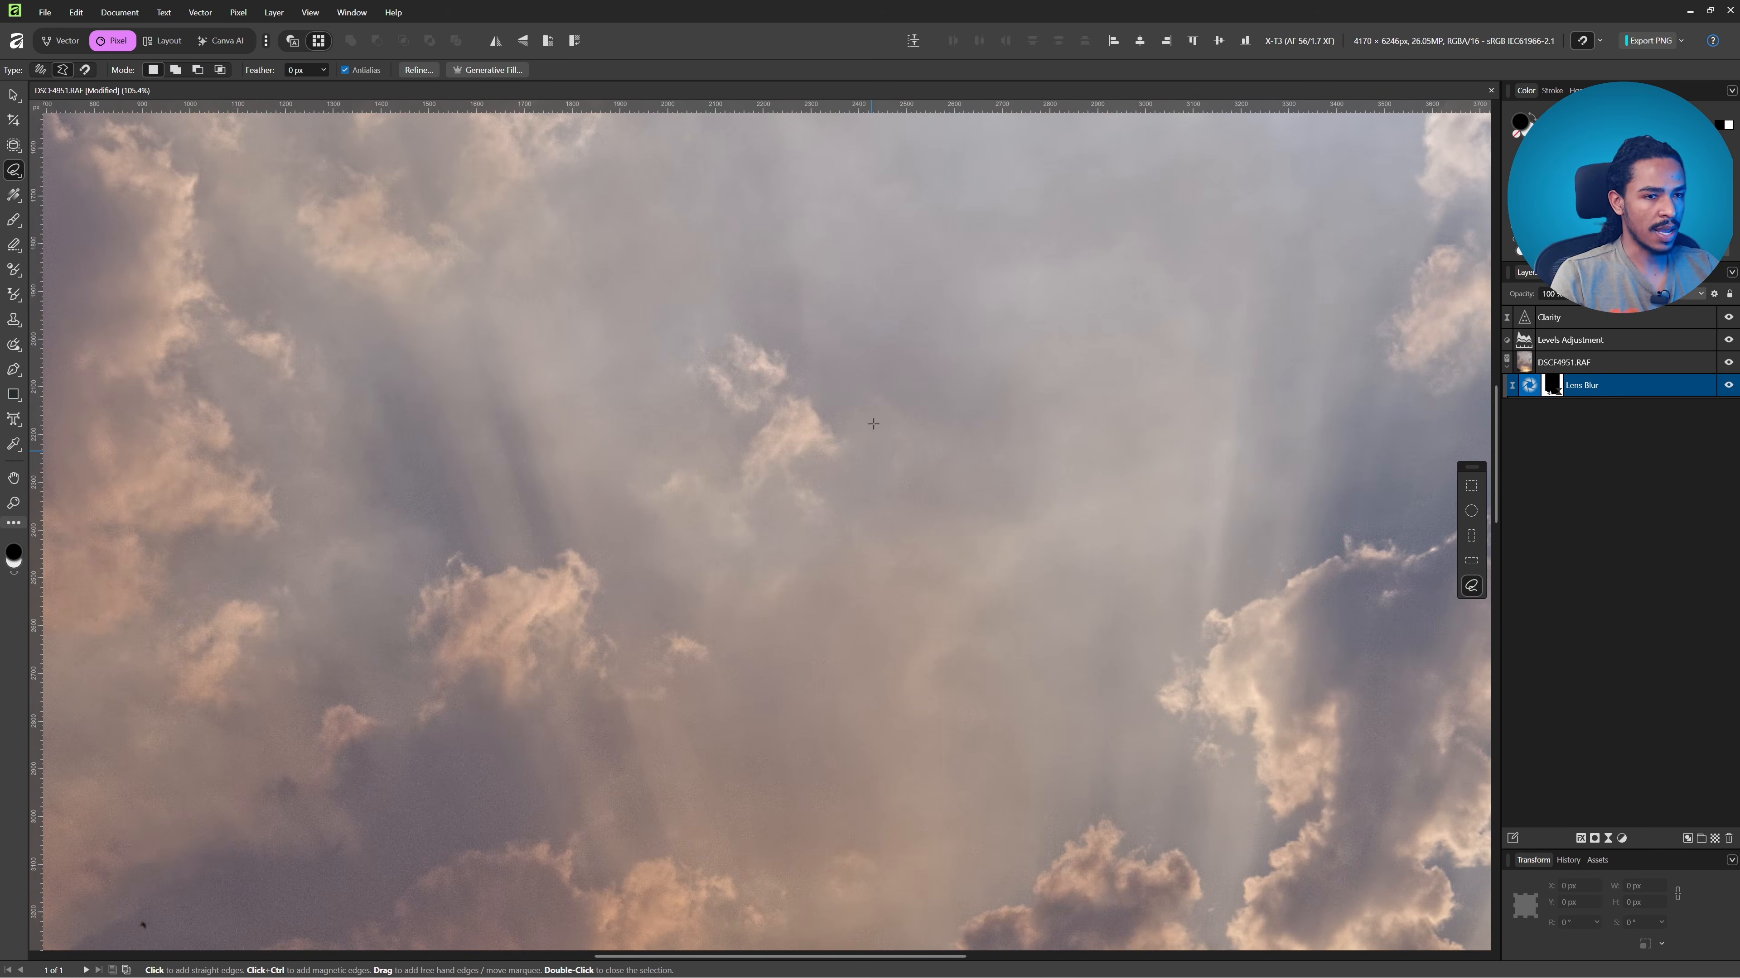
{"action": "scroll", "coordinate": [963, 548], "scroll_direction": "right", "scroll_amount": 1}
{"action": "left_click", "coordinate": [1588, 364]}
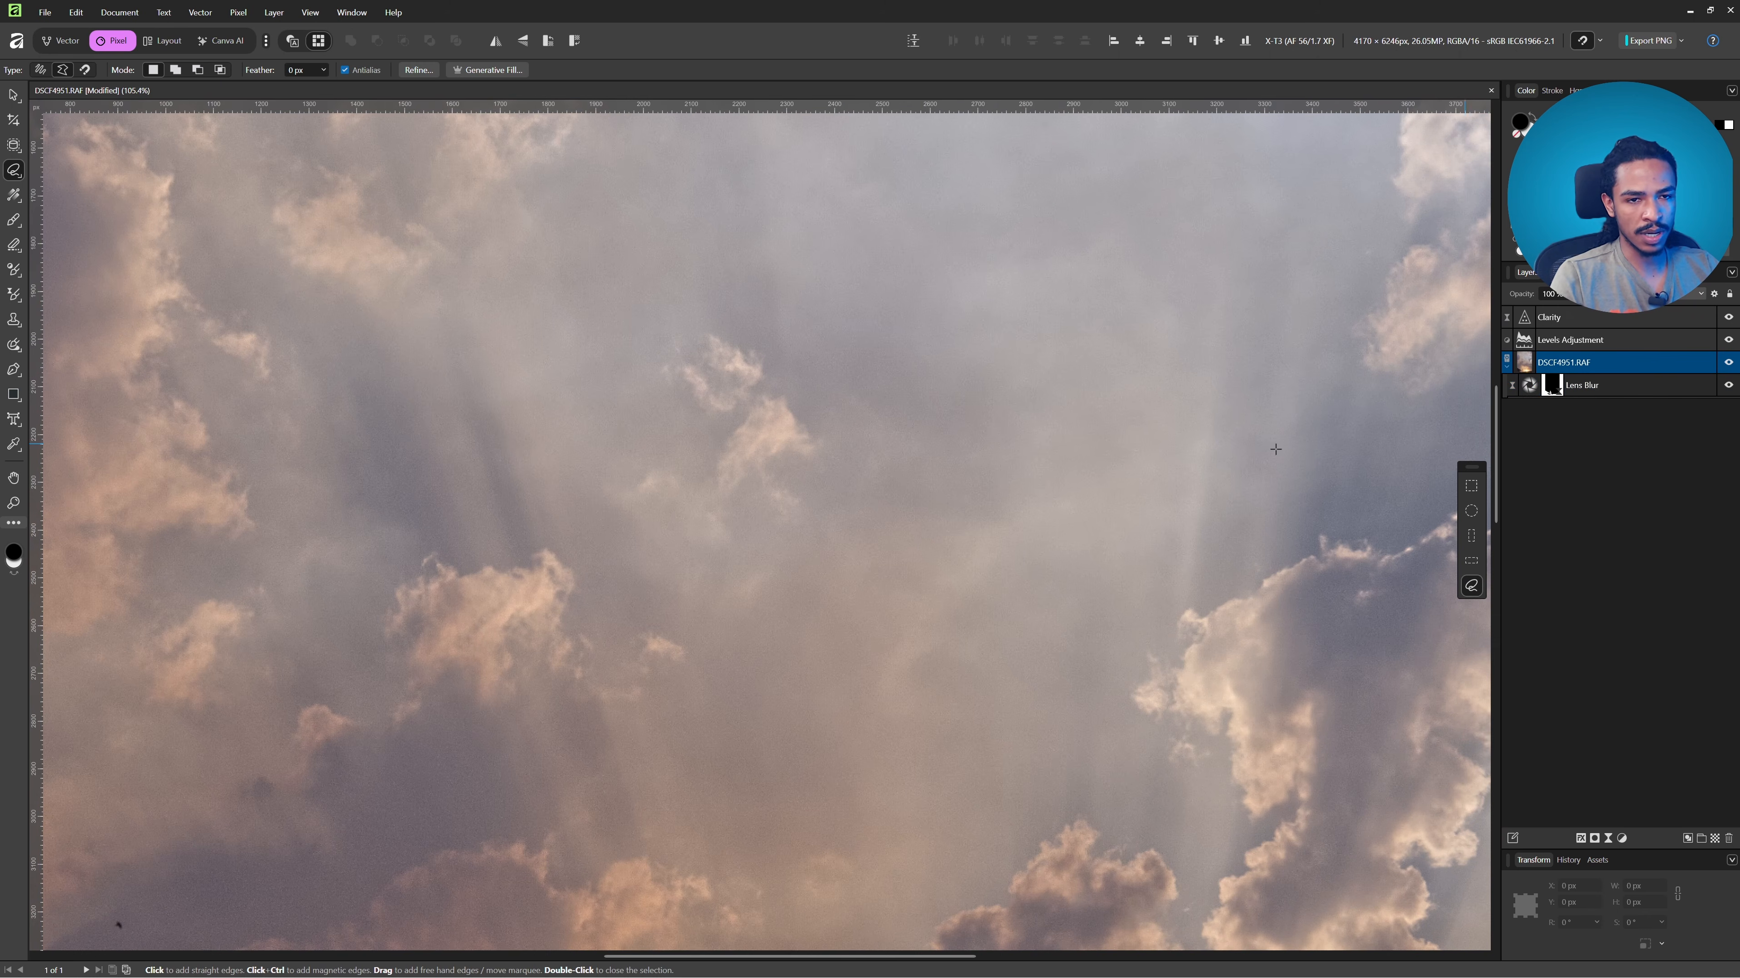
{"action": "left_click", "coordinate": [838, 410]}
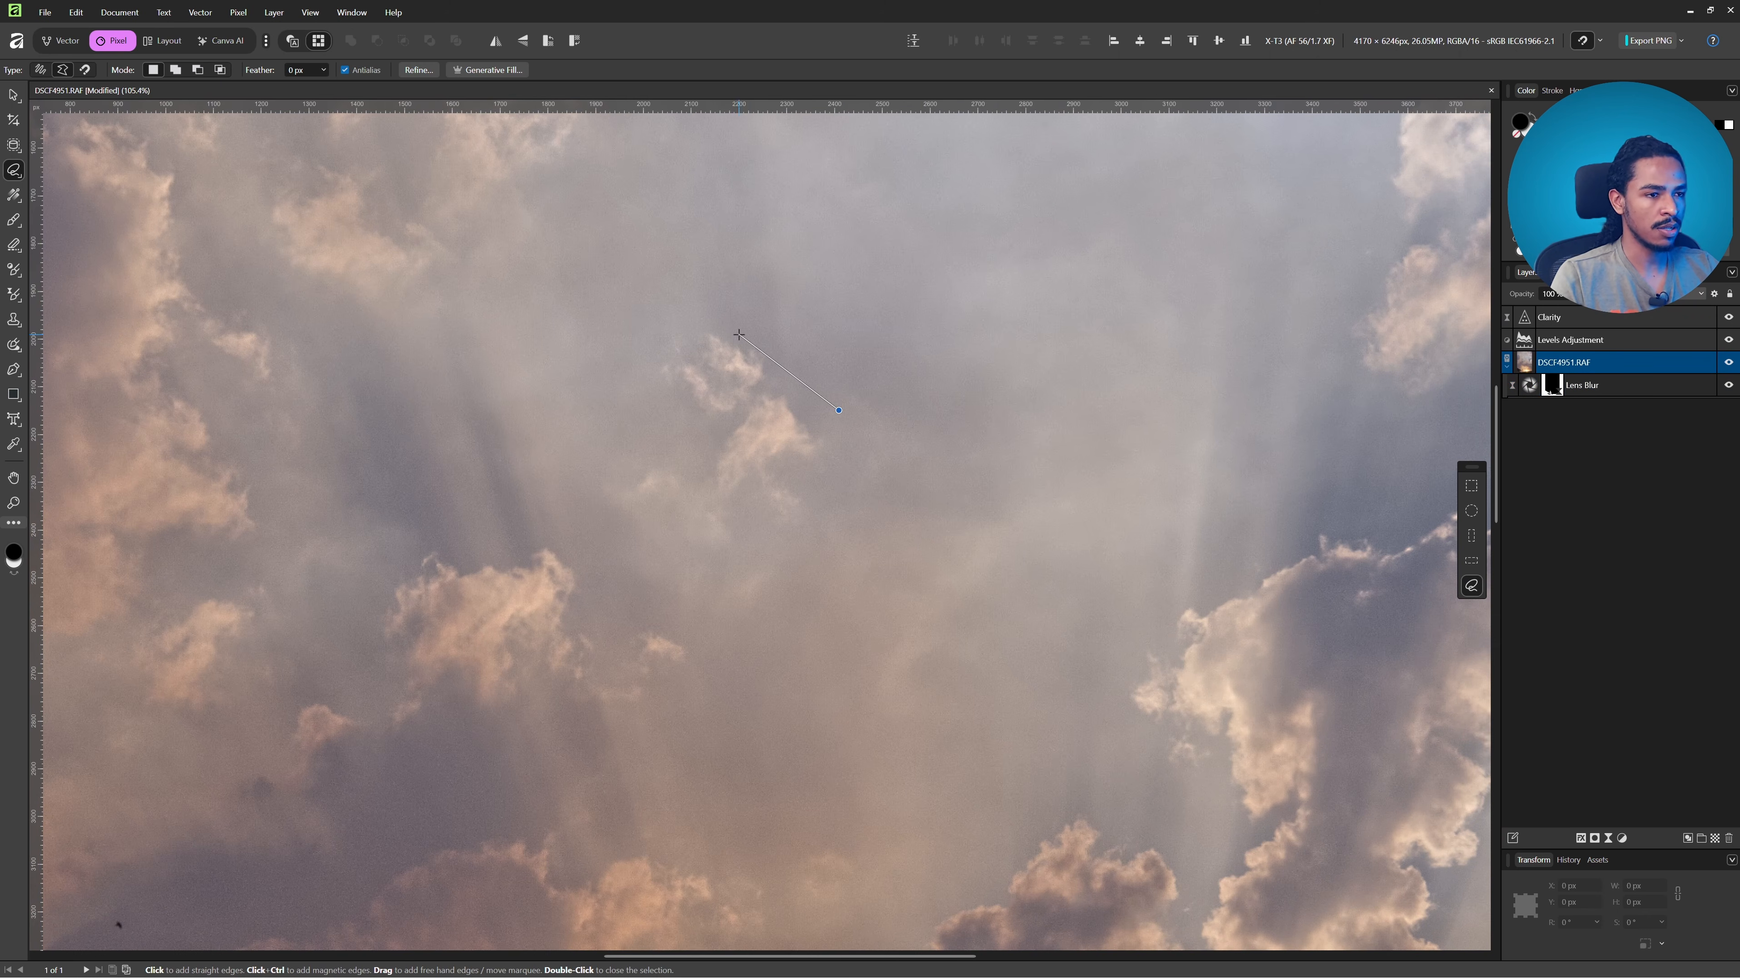
{"action": "double_click", "coordinate": [843, 436]}
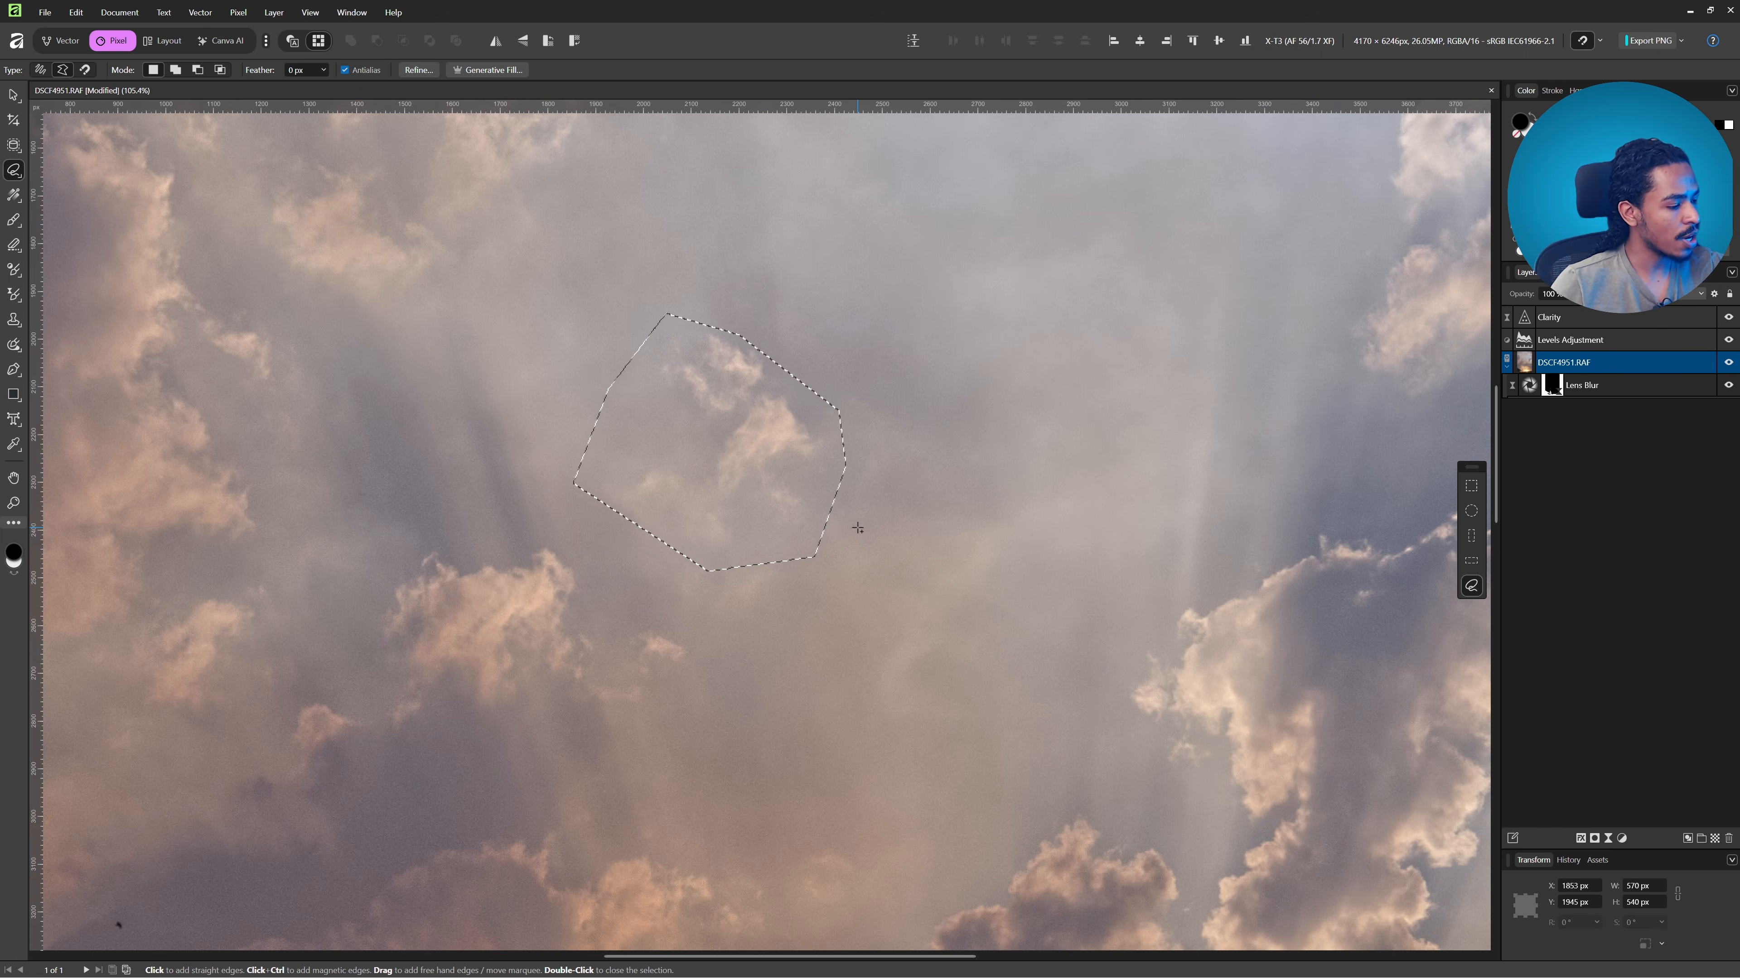
- Try filling the selected cloud area with the Inpainting fill option at 100% opacity
{"action": "key", "text": "shift+F5"}
{"action": "left_click", "coordinate": [1226, 691]}
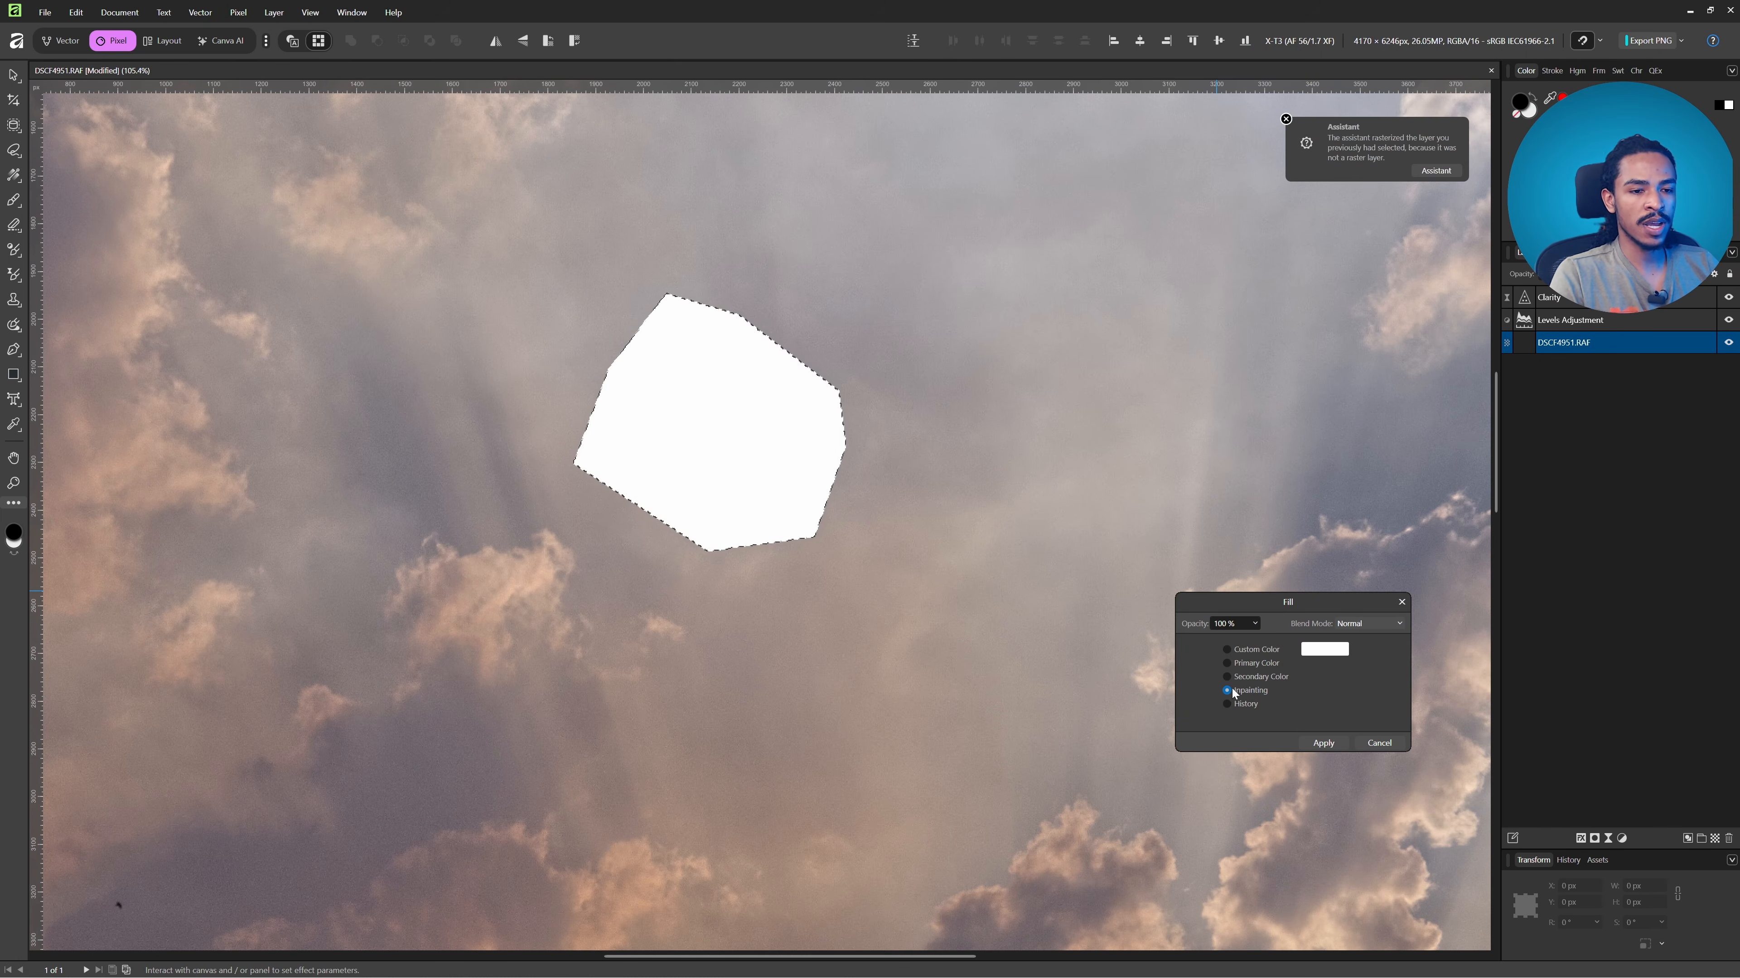
{"action": "left_click", "coordinate": [1322, 742]}
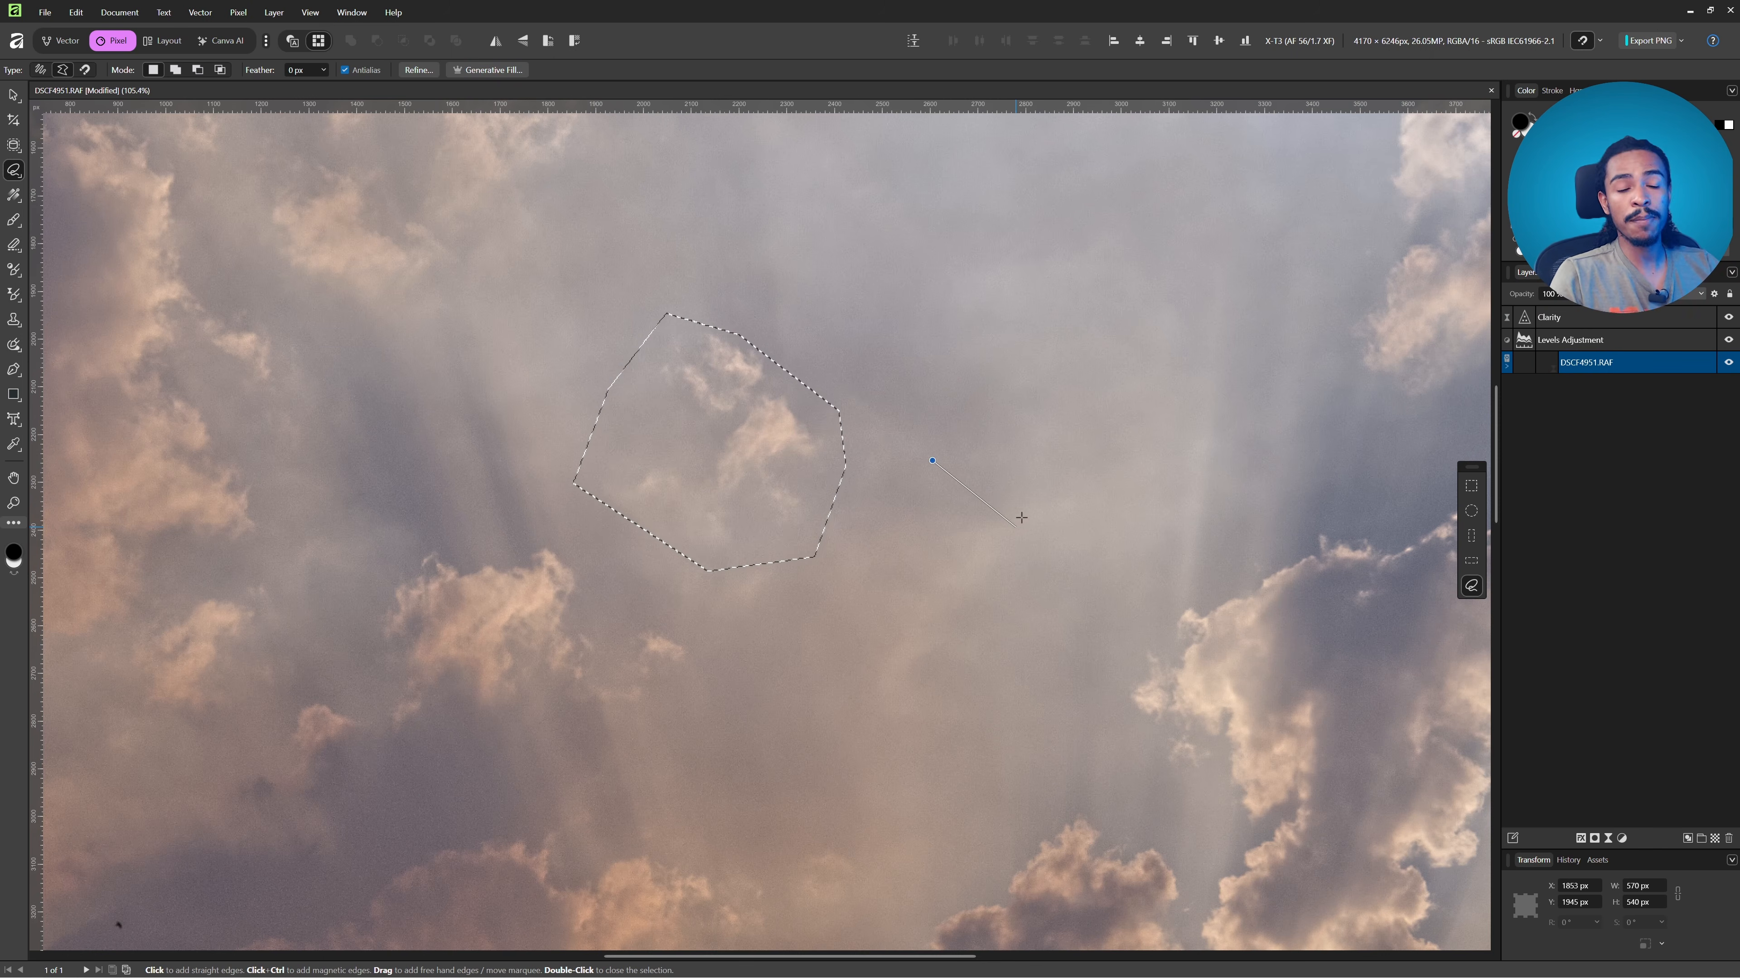
- Draw a four-sided freehand selection of about 271 by 327 px in the clear sky beside the cloud, and deselect it
{"action": "left_click", "coordinate": [976, 374]}
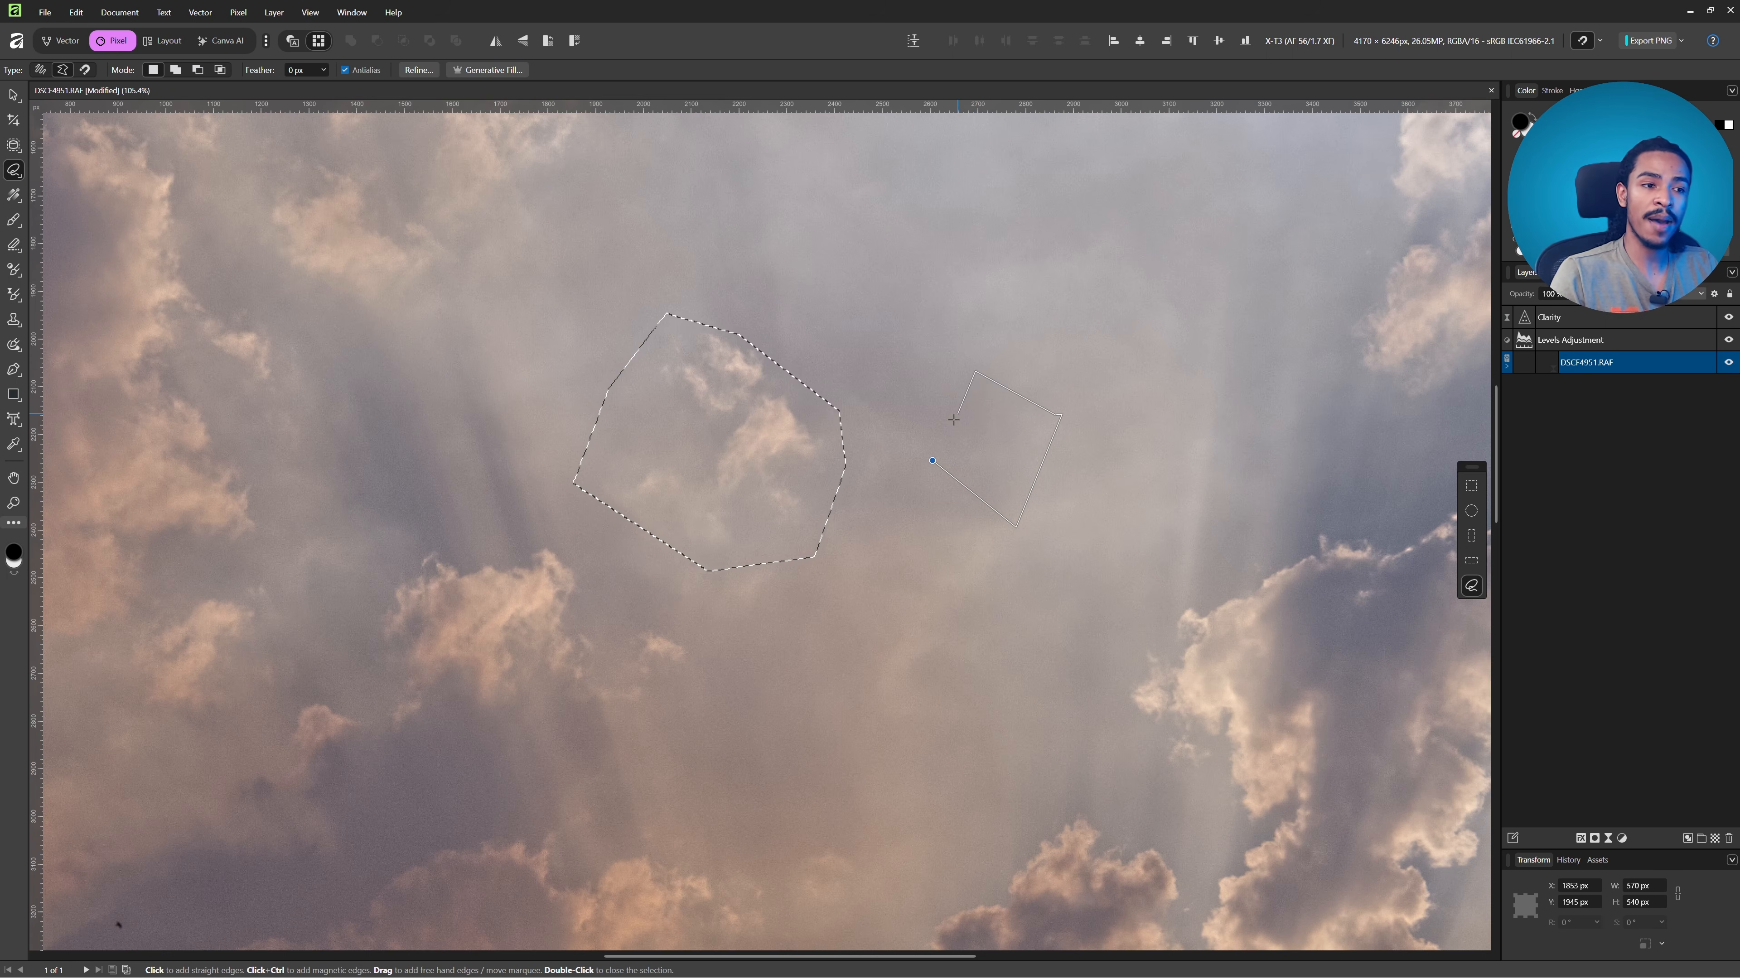
{"action": "left_click", "coordinate": [933, 460]}
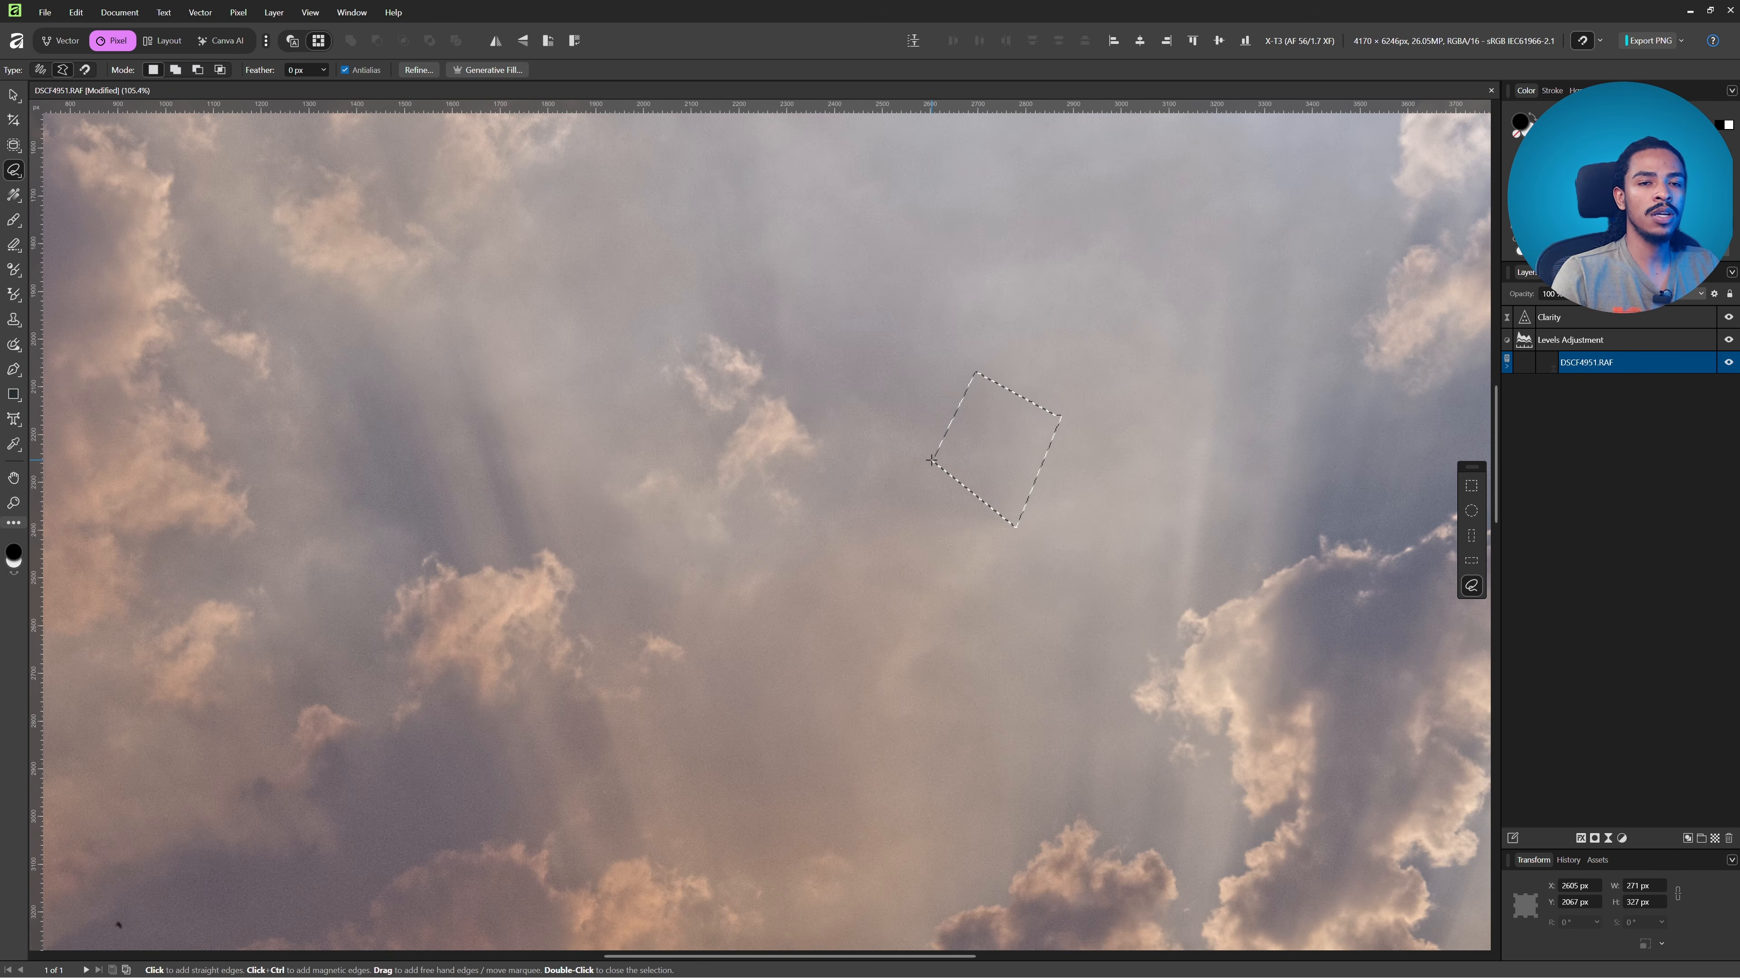
{"action": "key", "text": "j"}
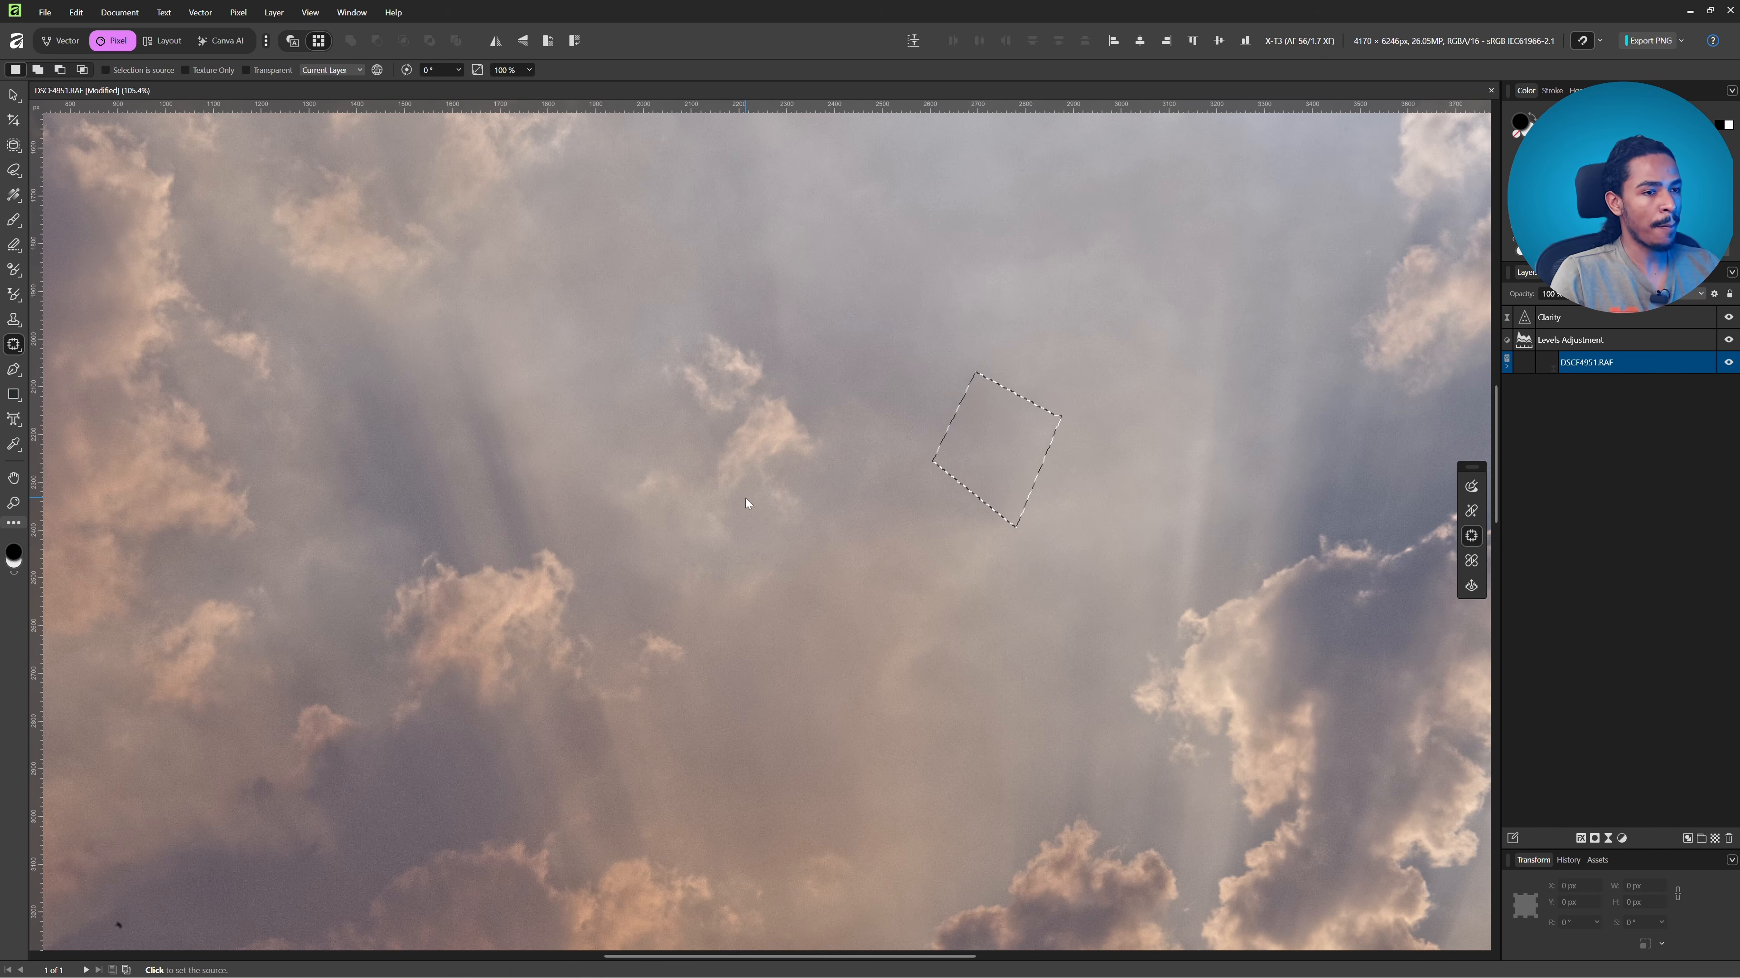
{"action": "key", "text": "ctrl+d"}
- Try painting out the small cloud with the Inpainting Brush Tool at a 73 px width, and undo the result
{"action": "left_click", "coordinate": [1471, 487]}
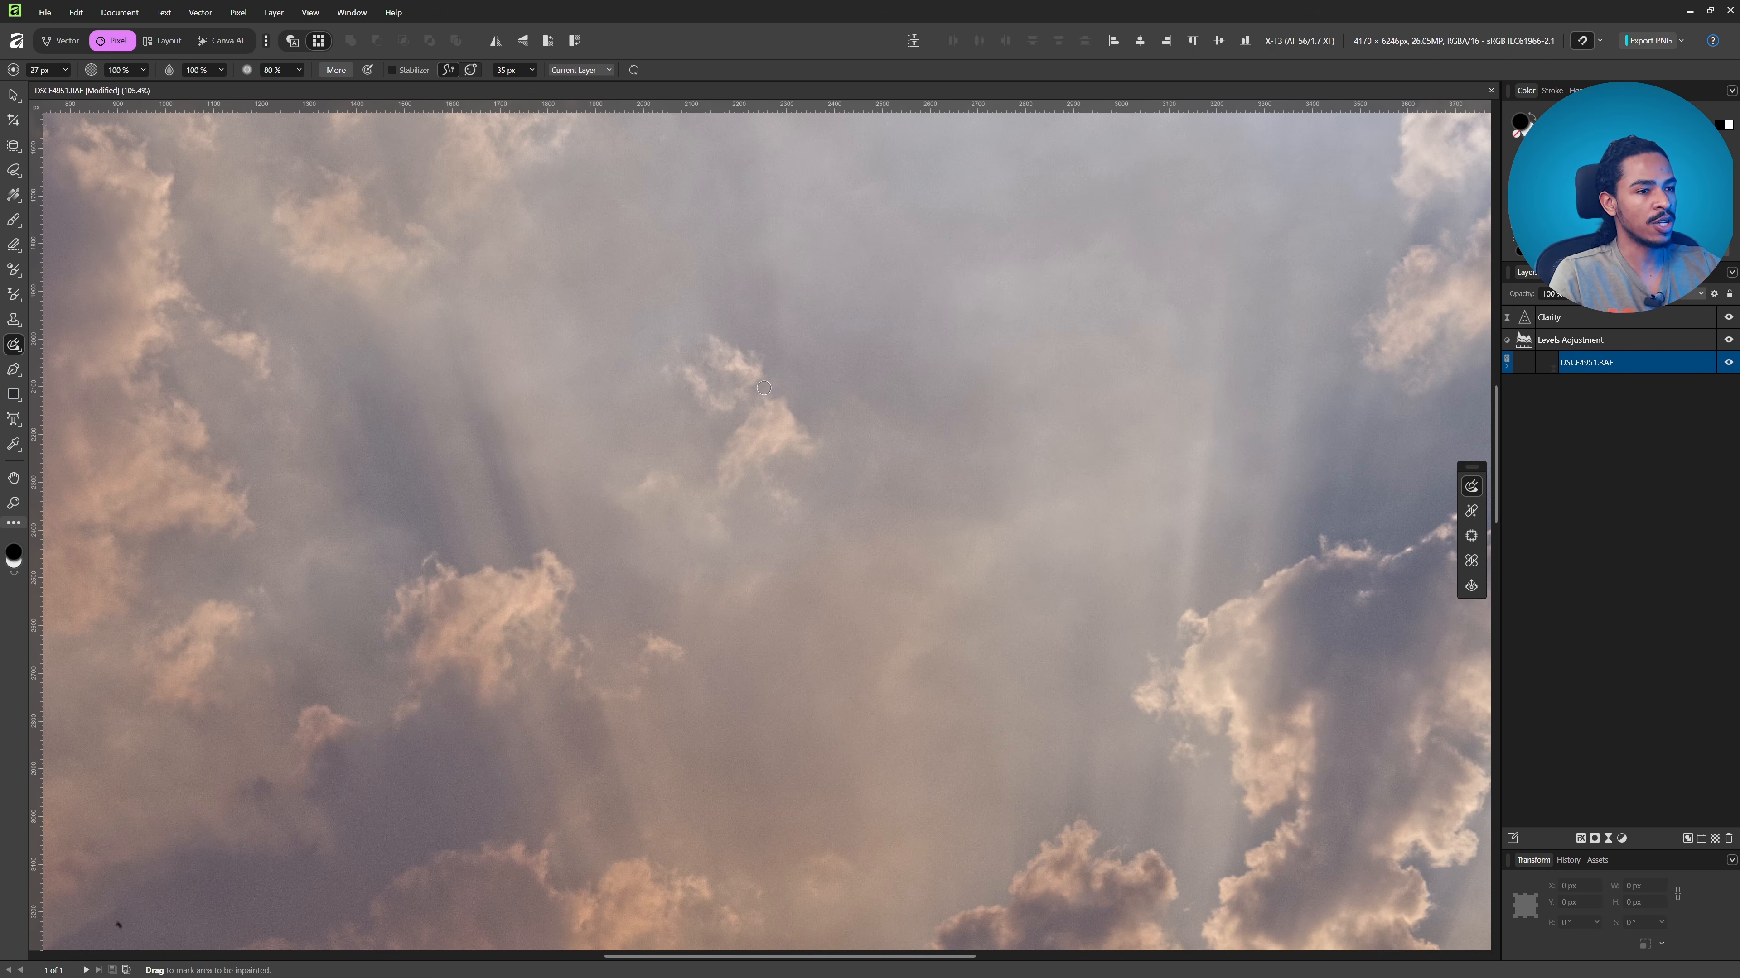
{"action": "key", "text": "bracketright"}
{"action": "key", "text": "bracketright"}
{"action": "key", "text": "bracketright"}
{"action": "key", "text": "bracketright"}
{"action": "key", "text": "bracketright"}
{"action": "mouse_move", "coordinate": [742, 368]}
{"action": "left_mouse_down"}
{"action": "mouse_move", "coordinate": [738, 432]}
{"action": "mouse_move", "coordinate": [782, 431]}
{"action": "mouse_move", "coordinate": [785, 509]}
{"action": "mouse_move", "coordinate": [795, 427]}
{"action": "mouse_move", "coordinate": [806, 442]}
{"action": "mouse_move", "coordinate": [757, 364]}
{"action": "mouse_move", "coordinate": [665, 361]}
{"action": "mouse_move", "coordinate": [670, 348]}
{"action": "mouse_move", "coordinate": [706, 399]}
{"action": "mouse_move", "coordinate": [683, 373]}
{"action": "mouse_move", "coordinate": [815, 463]}
{"action": "mouse_move", "coordinate": [808, 509]}
{"action": "mouse_move", "coordinate": [821, 413]}
{"action": "mouse_move", "coordinate": [771, 379]}
{"action": "left_mouse_up"}
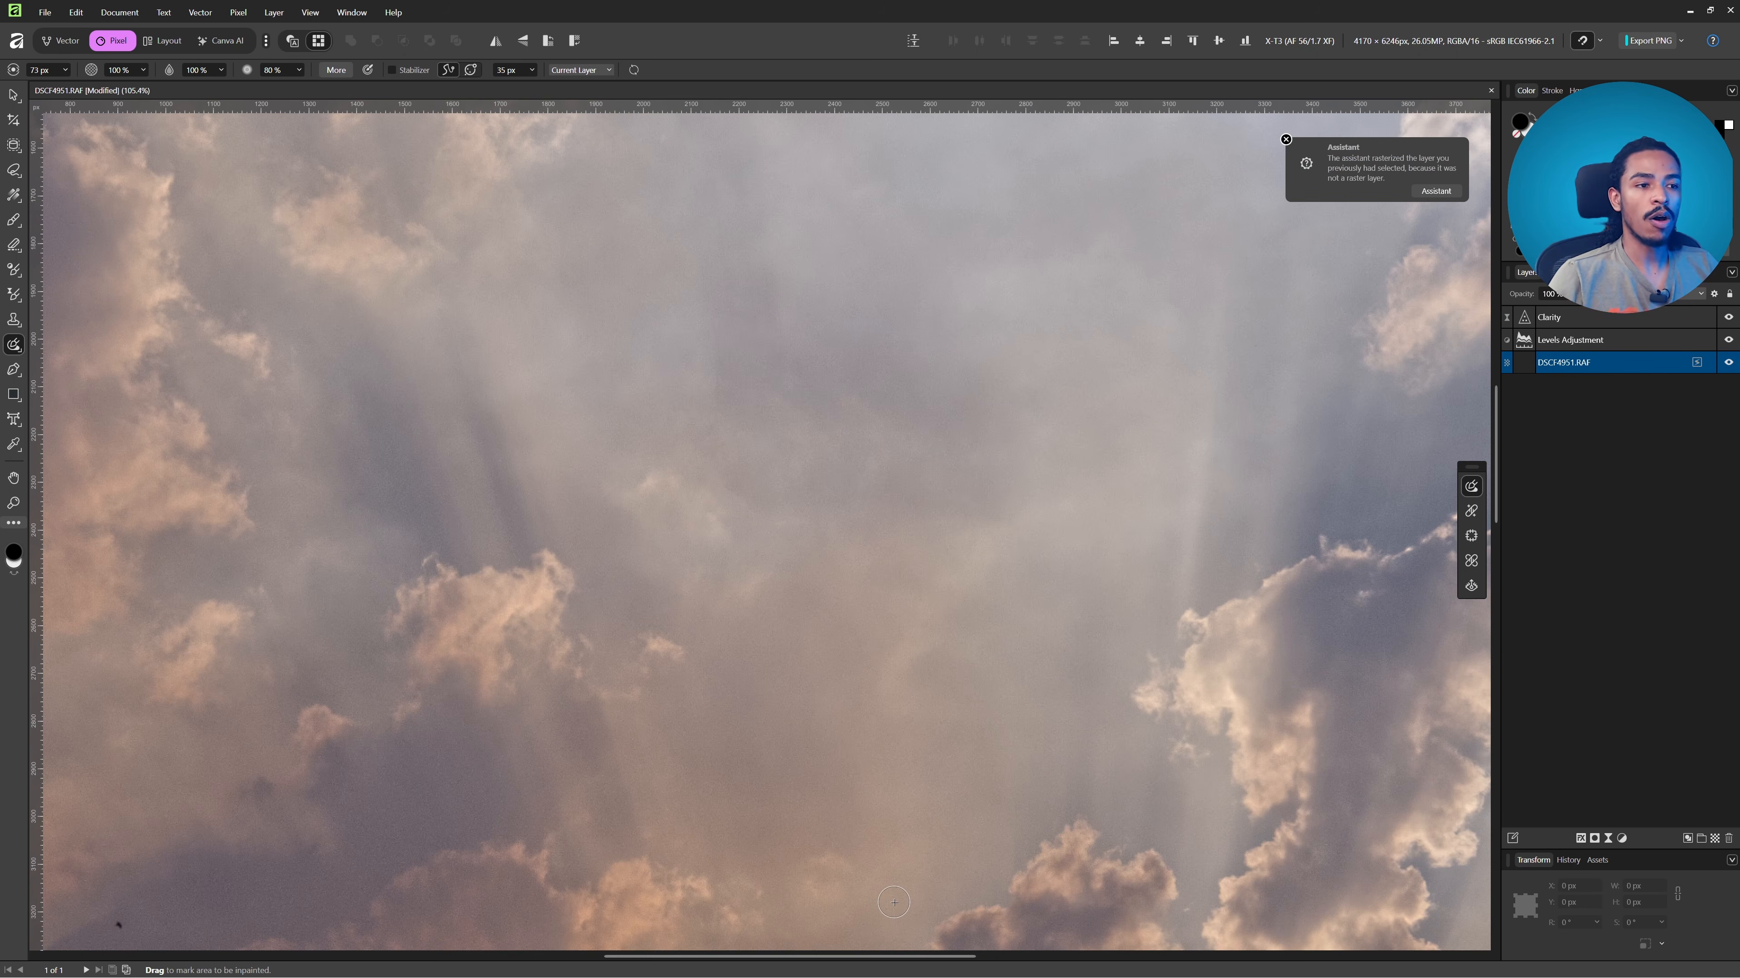
{"action": "key", "text": "ctrl+z"}
- Replace the small isolated cloud with clear sky from above and beside it using the Patch Tool, and commit the patch
{"action": "scroll", "coordinate": [948, 531], "scroll_direction": "down", "scroll_amount": 1}
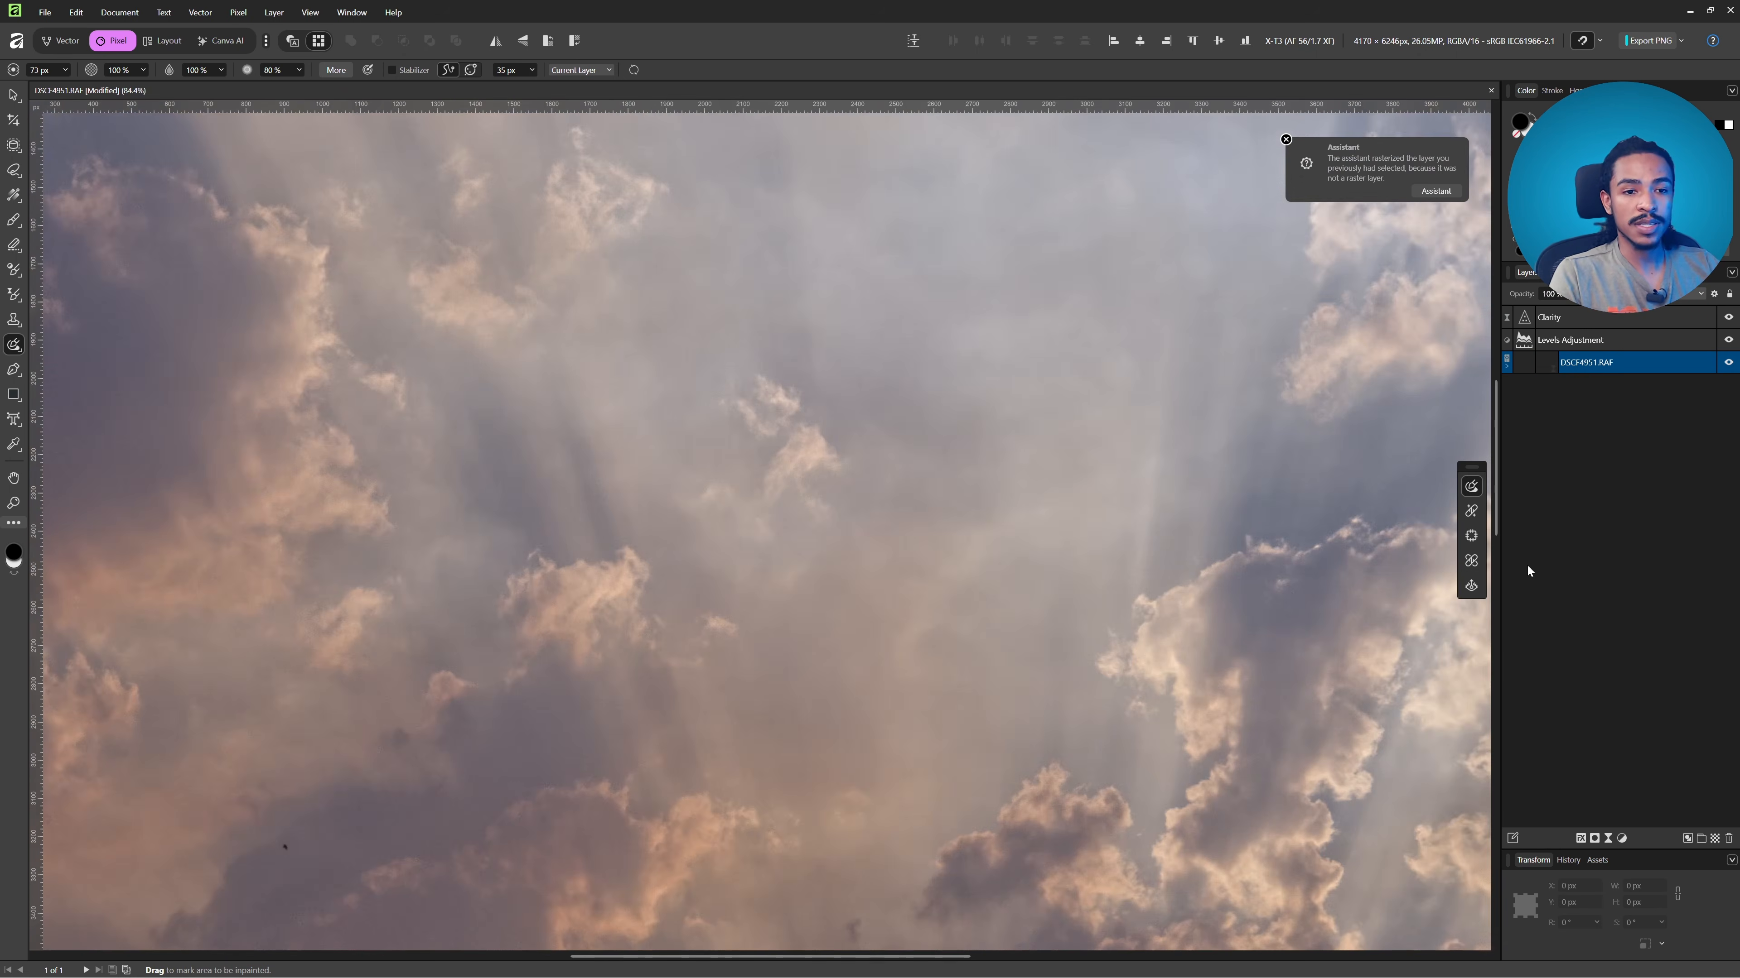
{"action": "left_click", "coordinate": [1471, 537]}
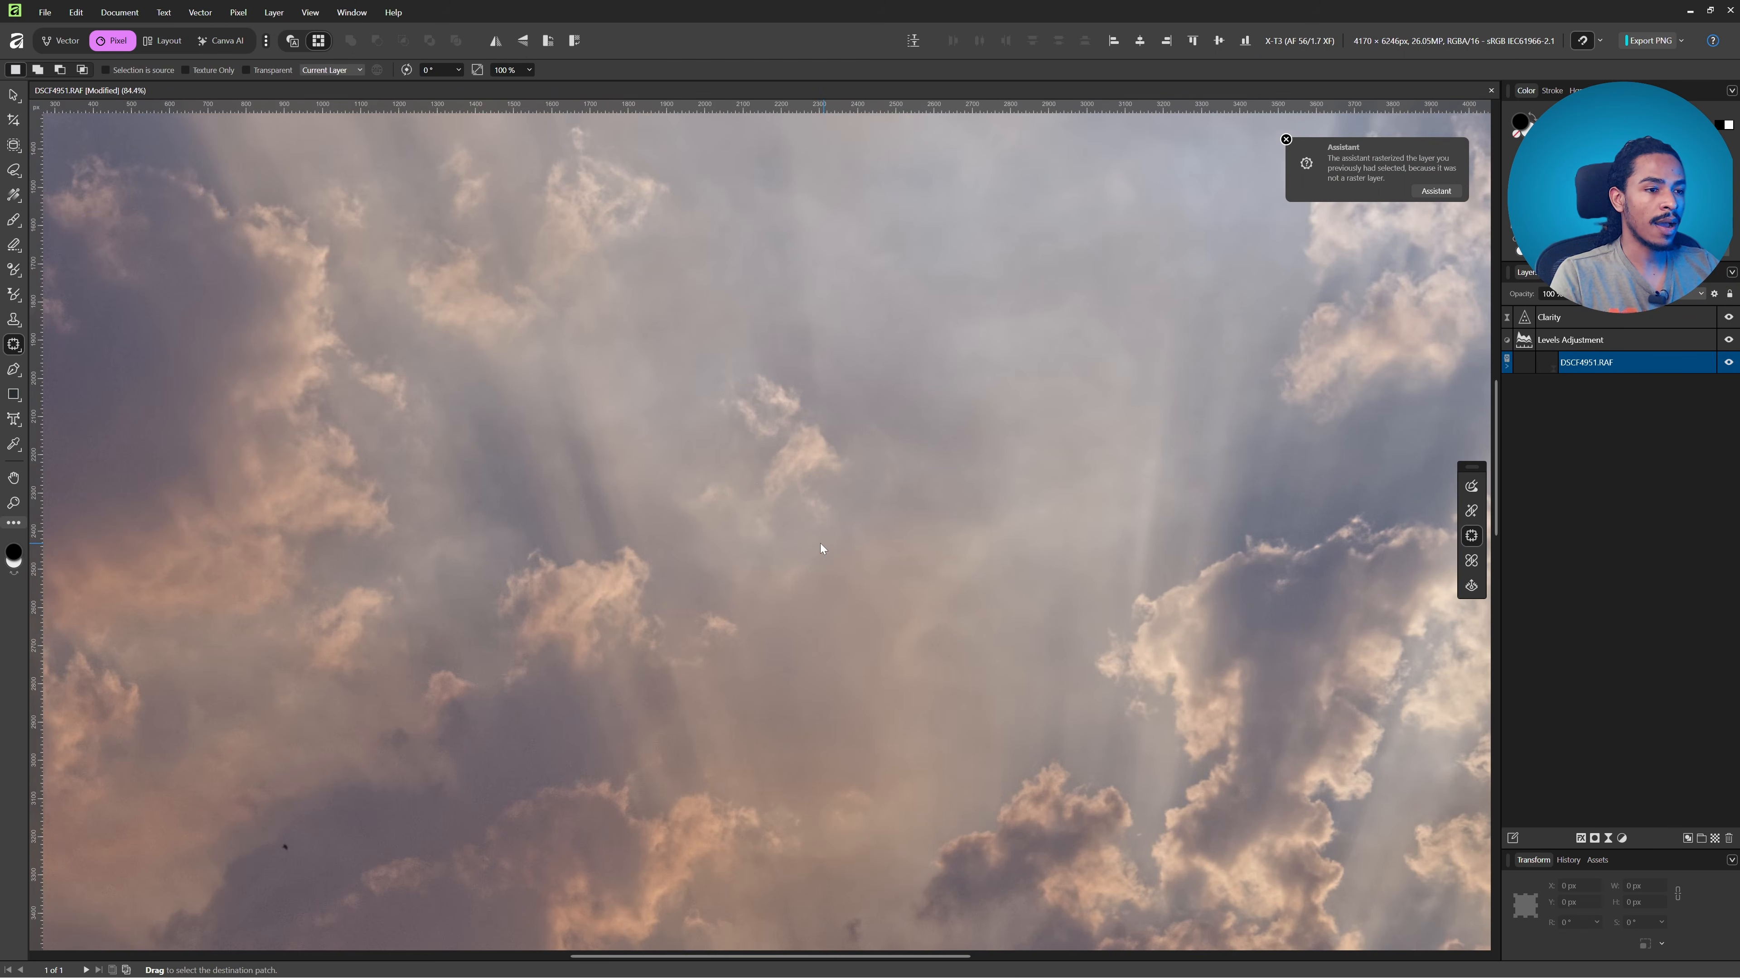
{"action": "left_click_drag", "start_coordinate": [820, 544], "coordinate": [820, 543]}
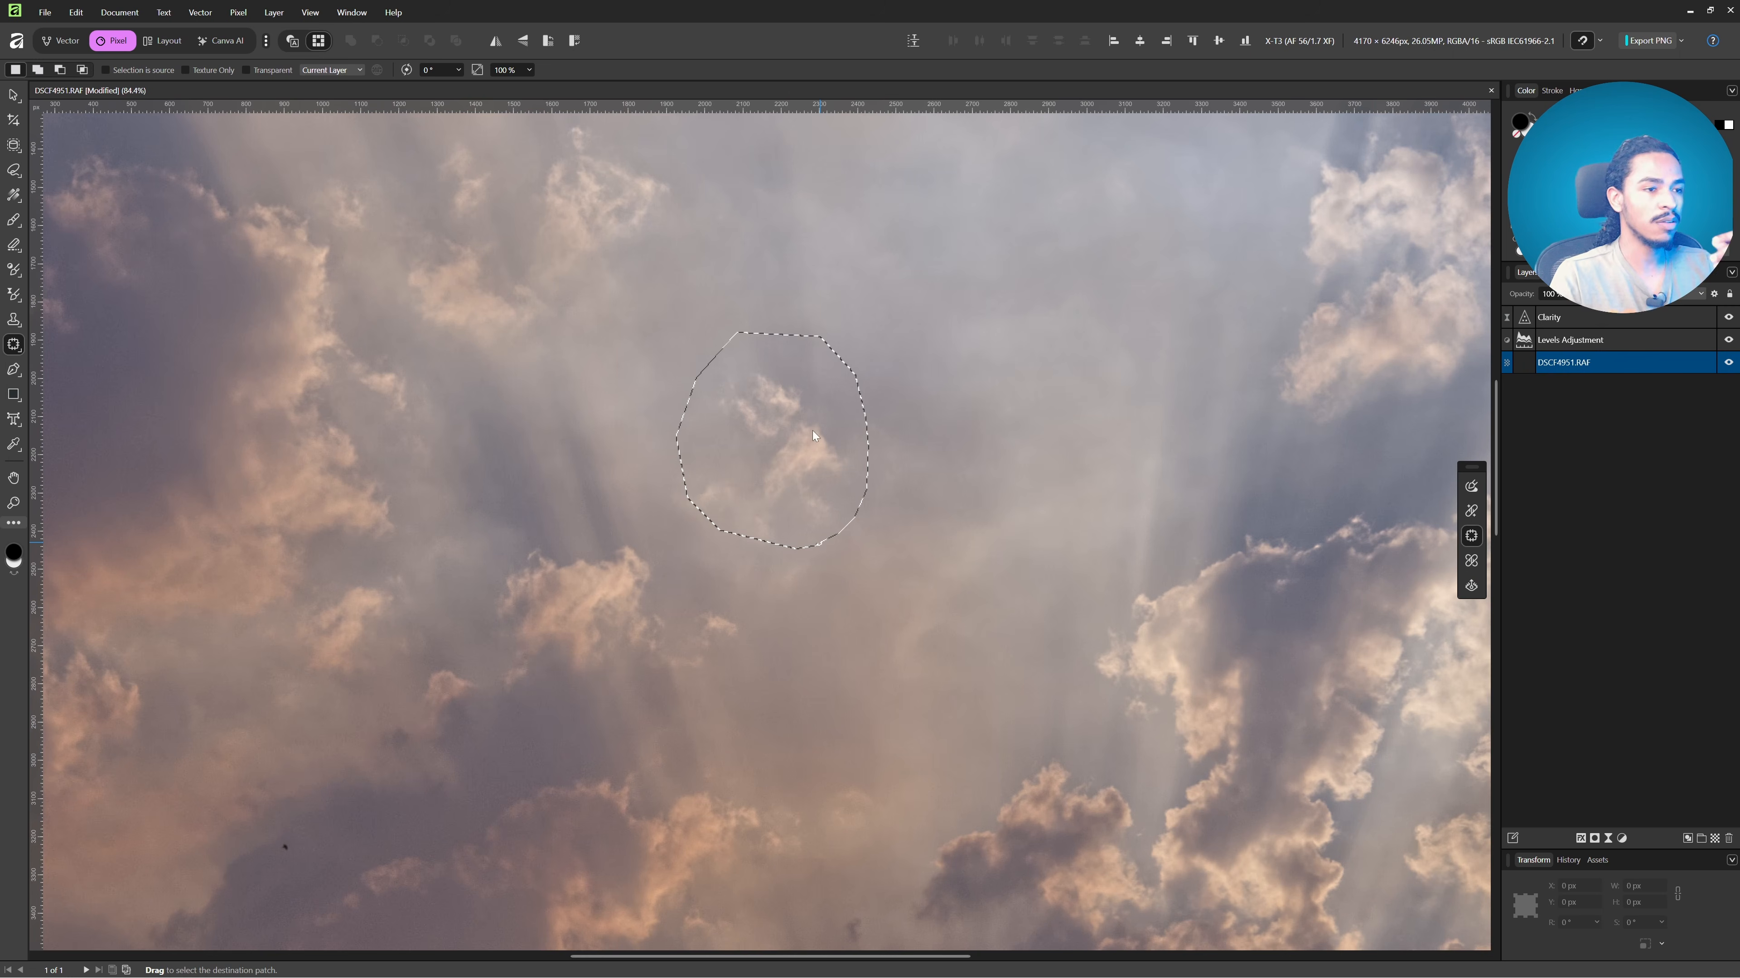
{"action": "left_click_drag", "start_coordinate": [813, 430], "coordinate": [1008, 266]}
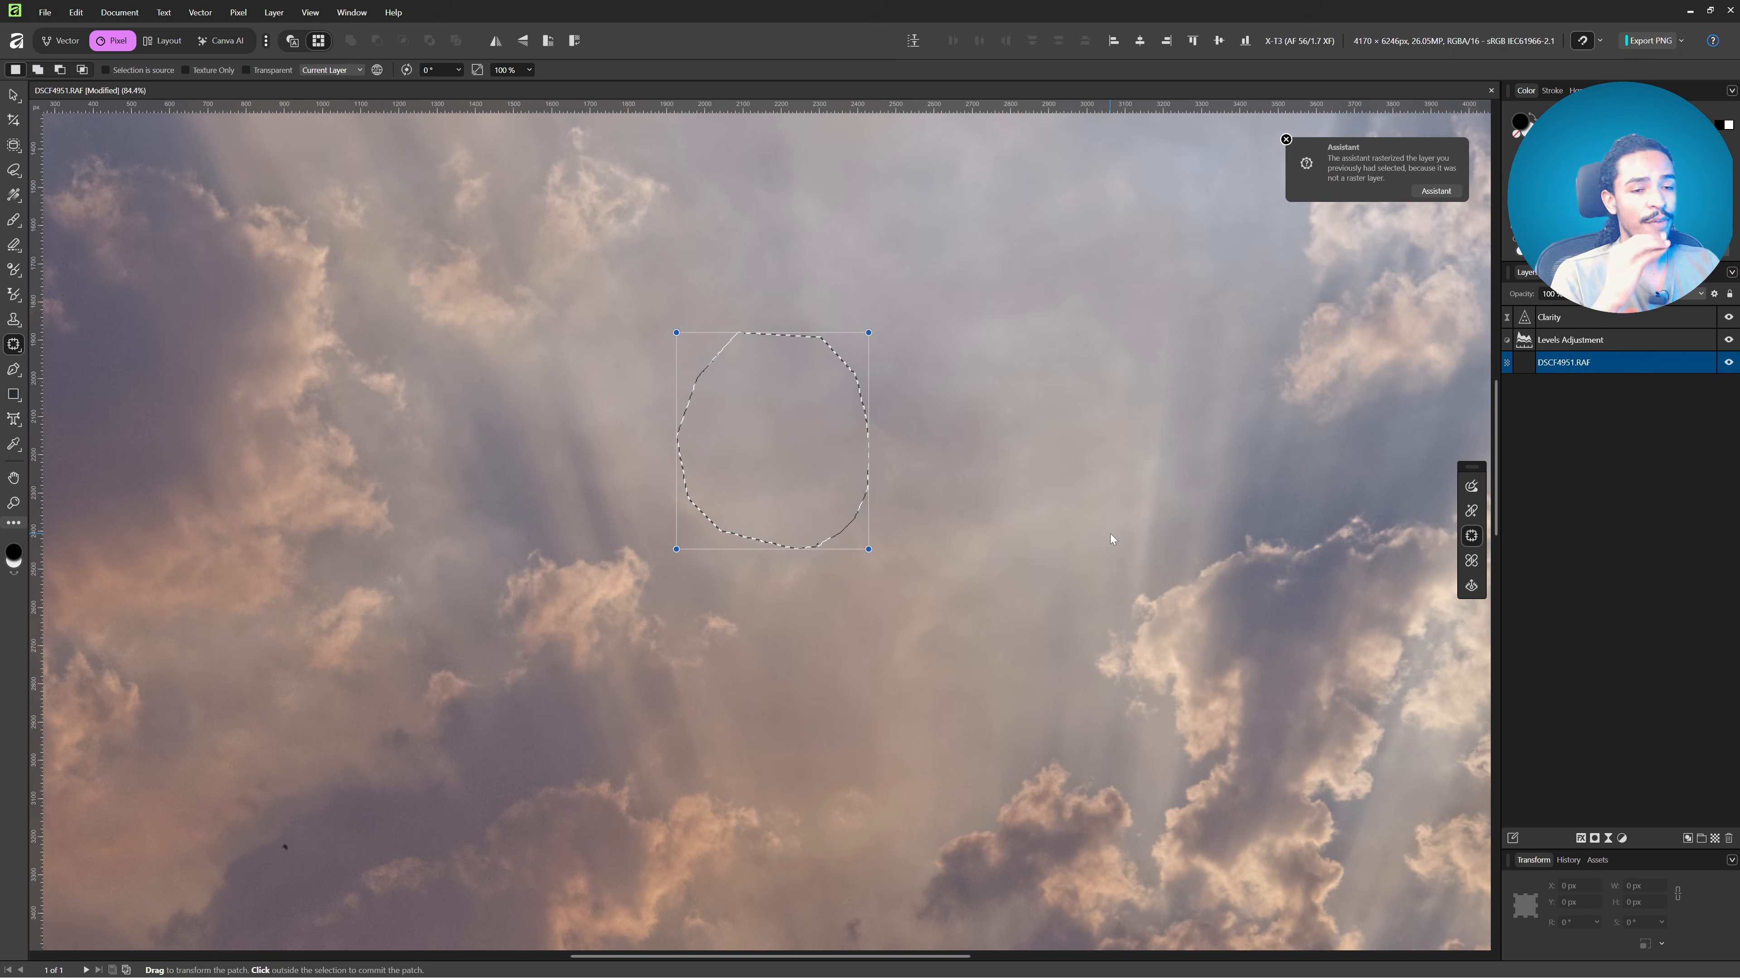
{"action": "left_click", "coordinate": [1110, 535]}
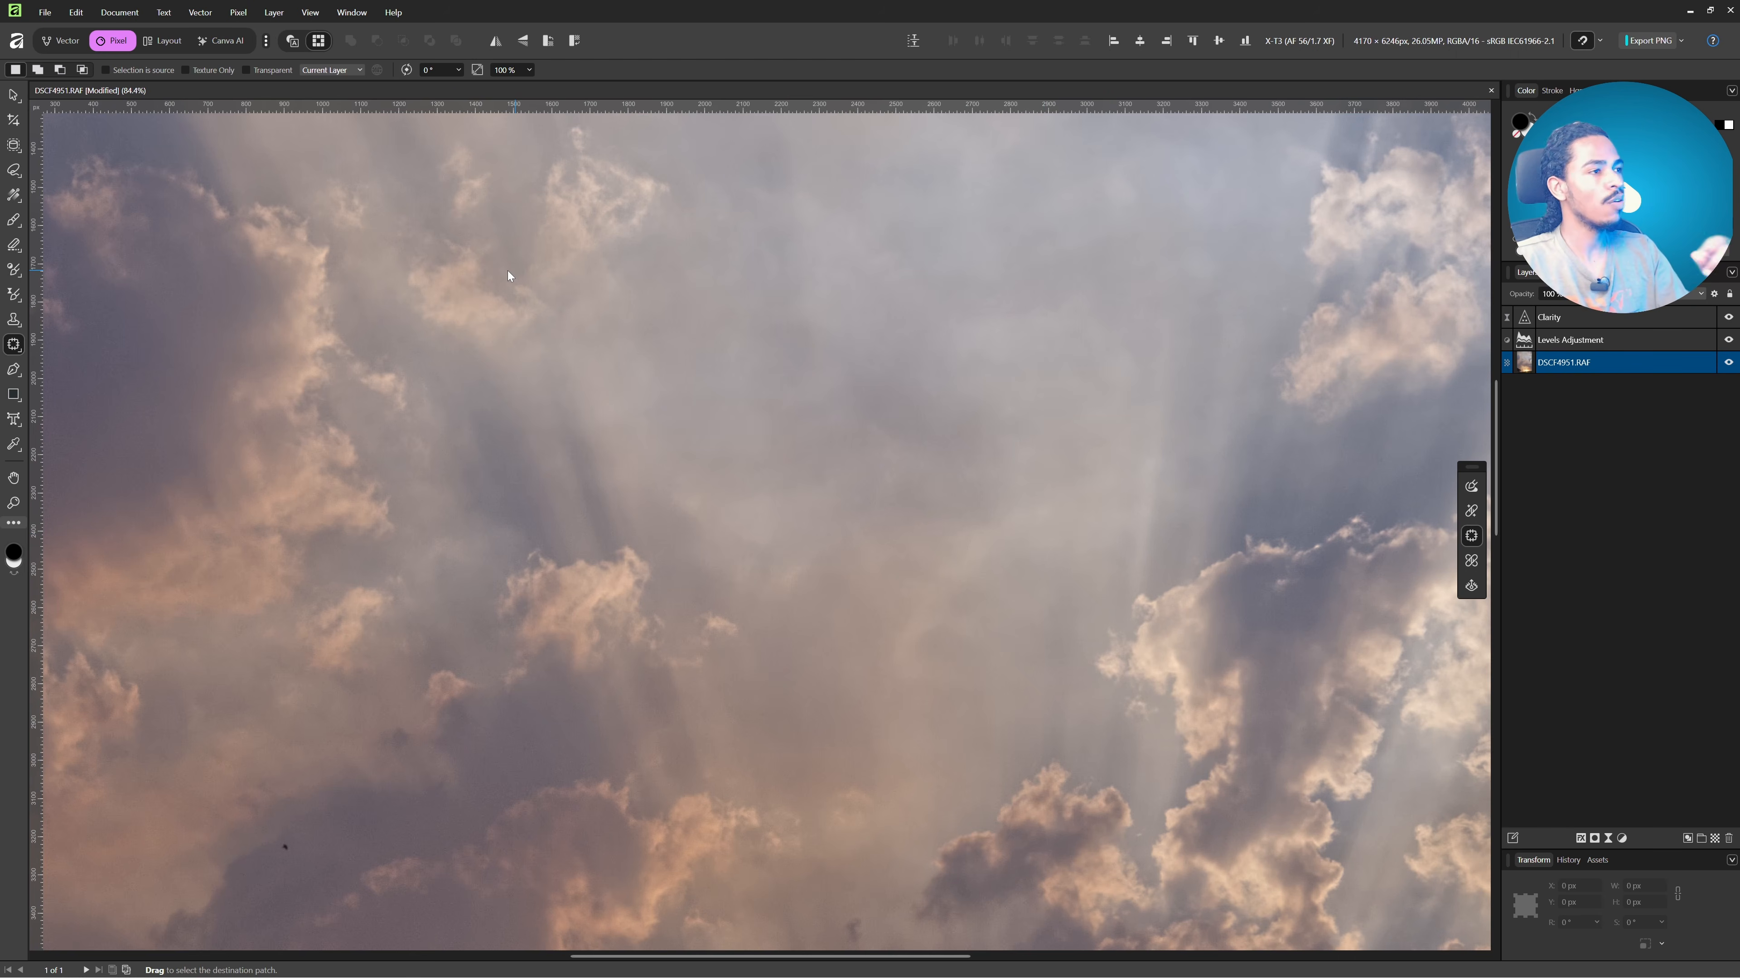
- Compare the Vector, Pixel and Layout workspaces with the sunset photo open, ending in Vector
{"action": "left_click", "coordinate": [64, 43]}
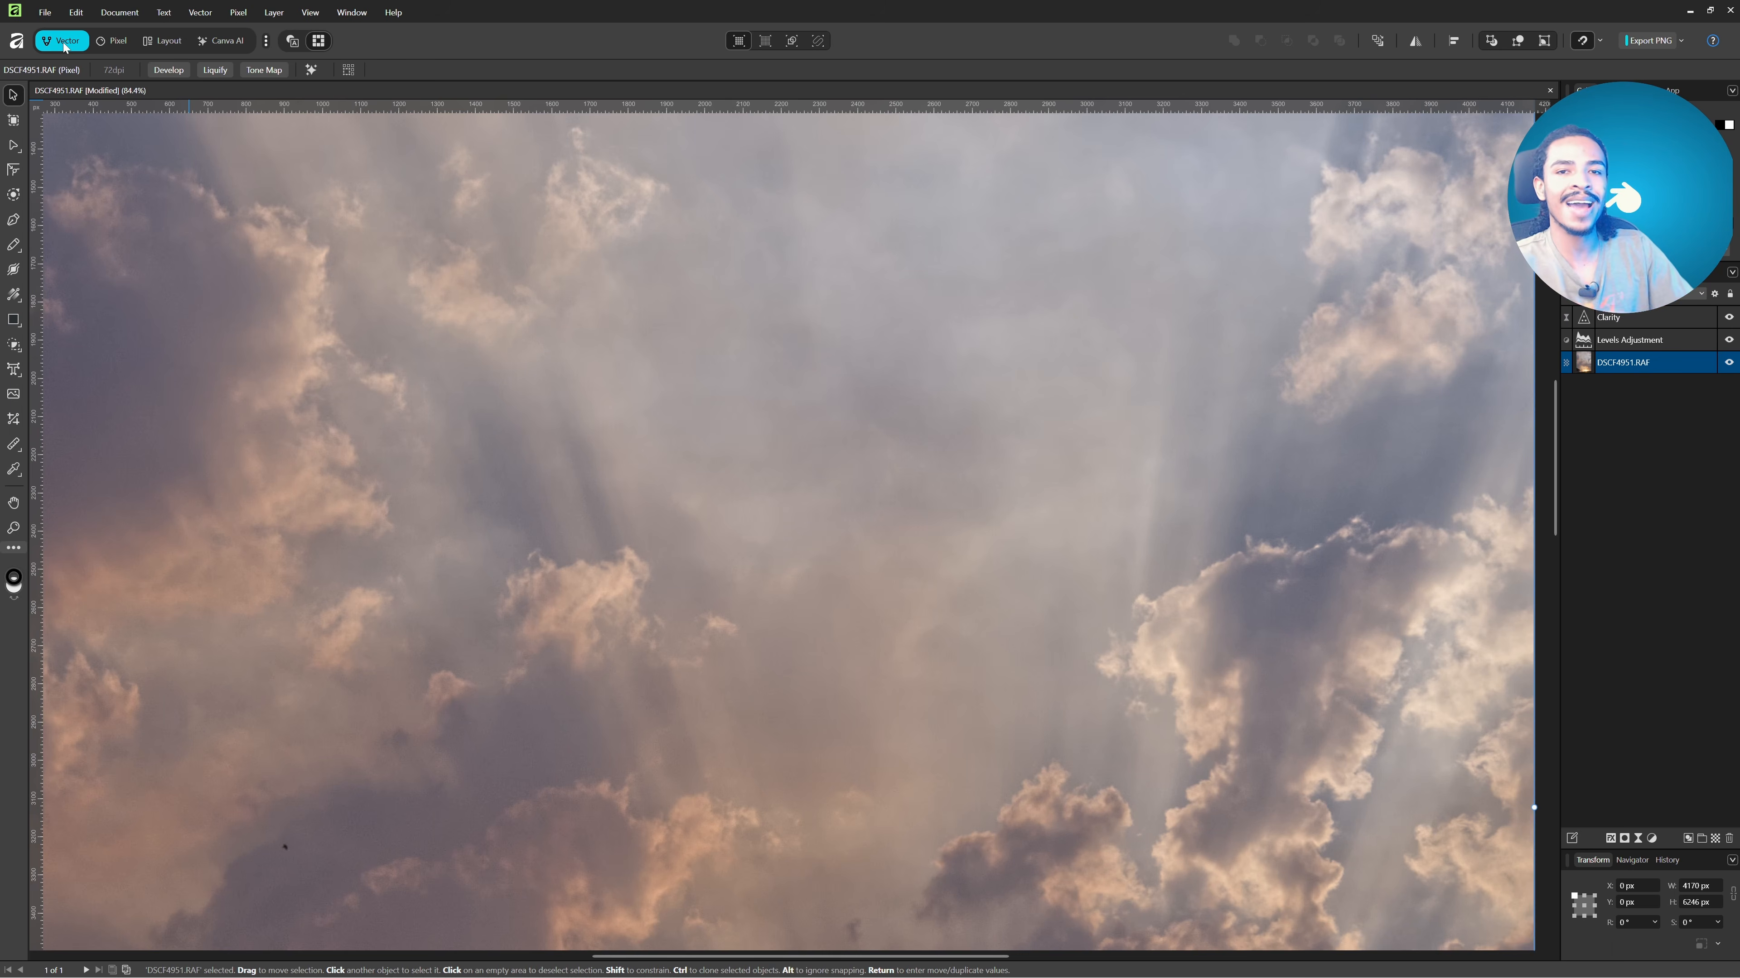
{"action": "key", "text": "ctrl+0"}
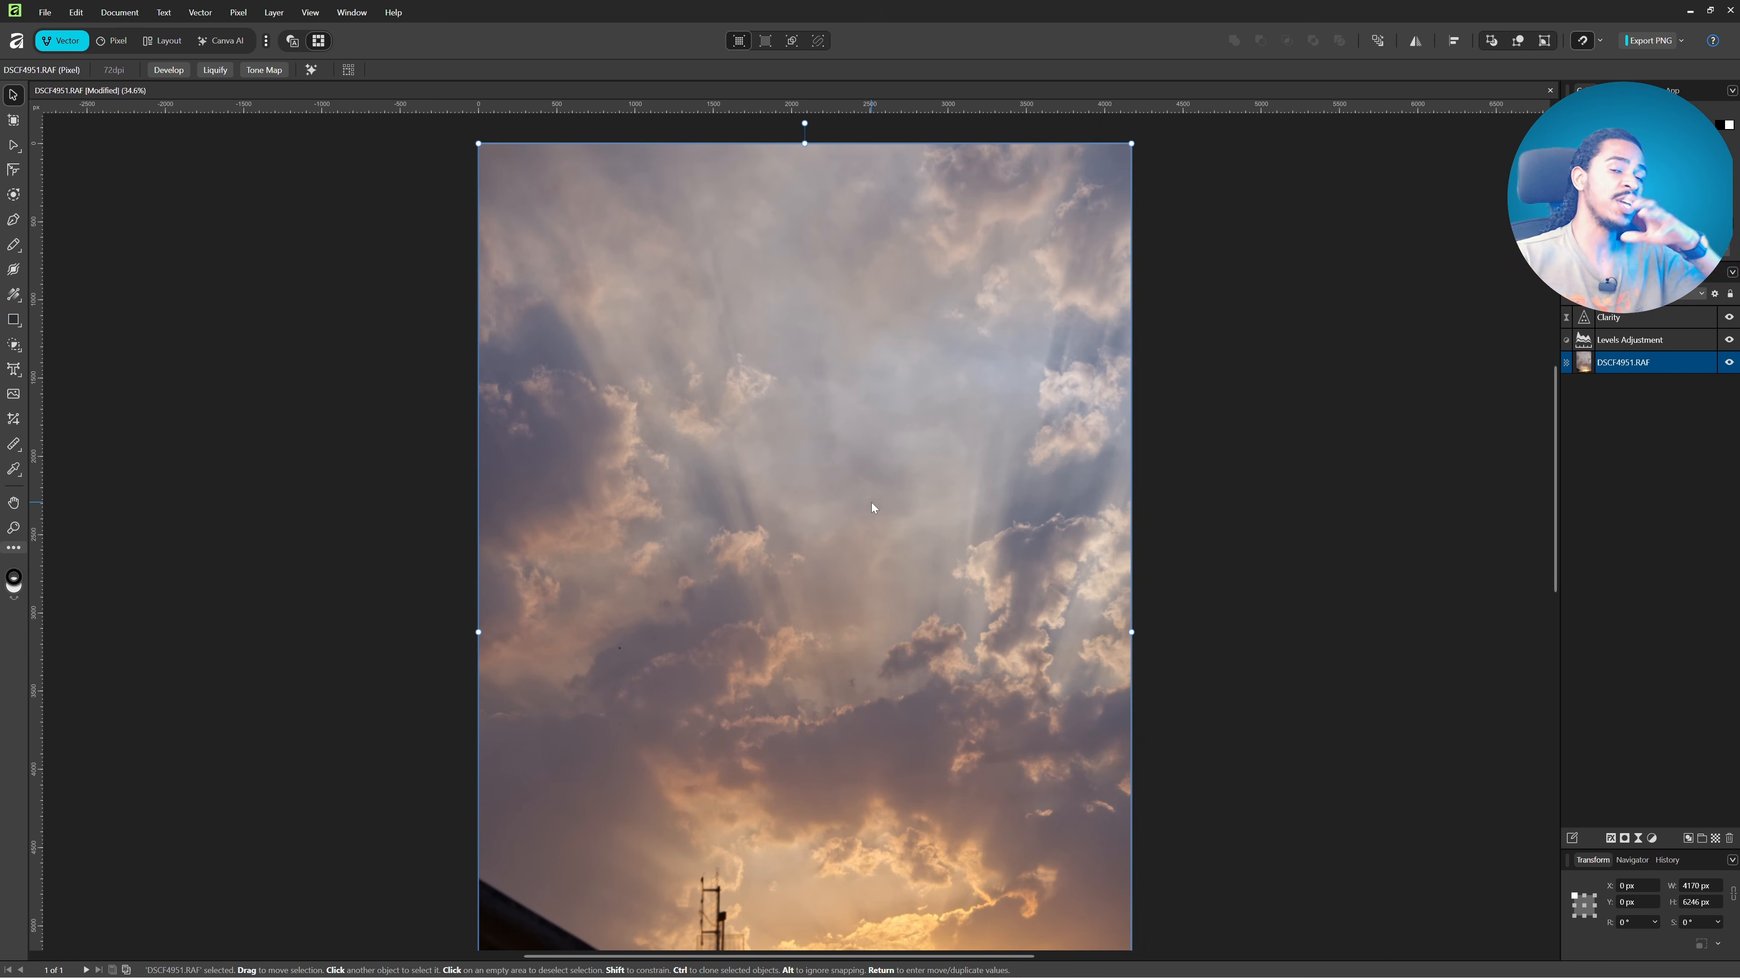
{"action": "left_click", "coordinate": [124, 44]}
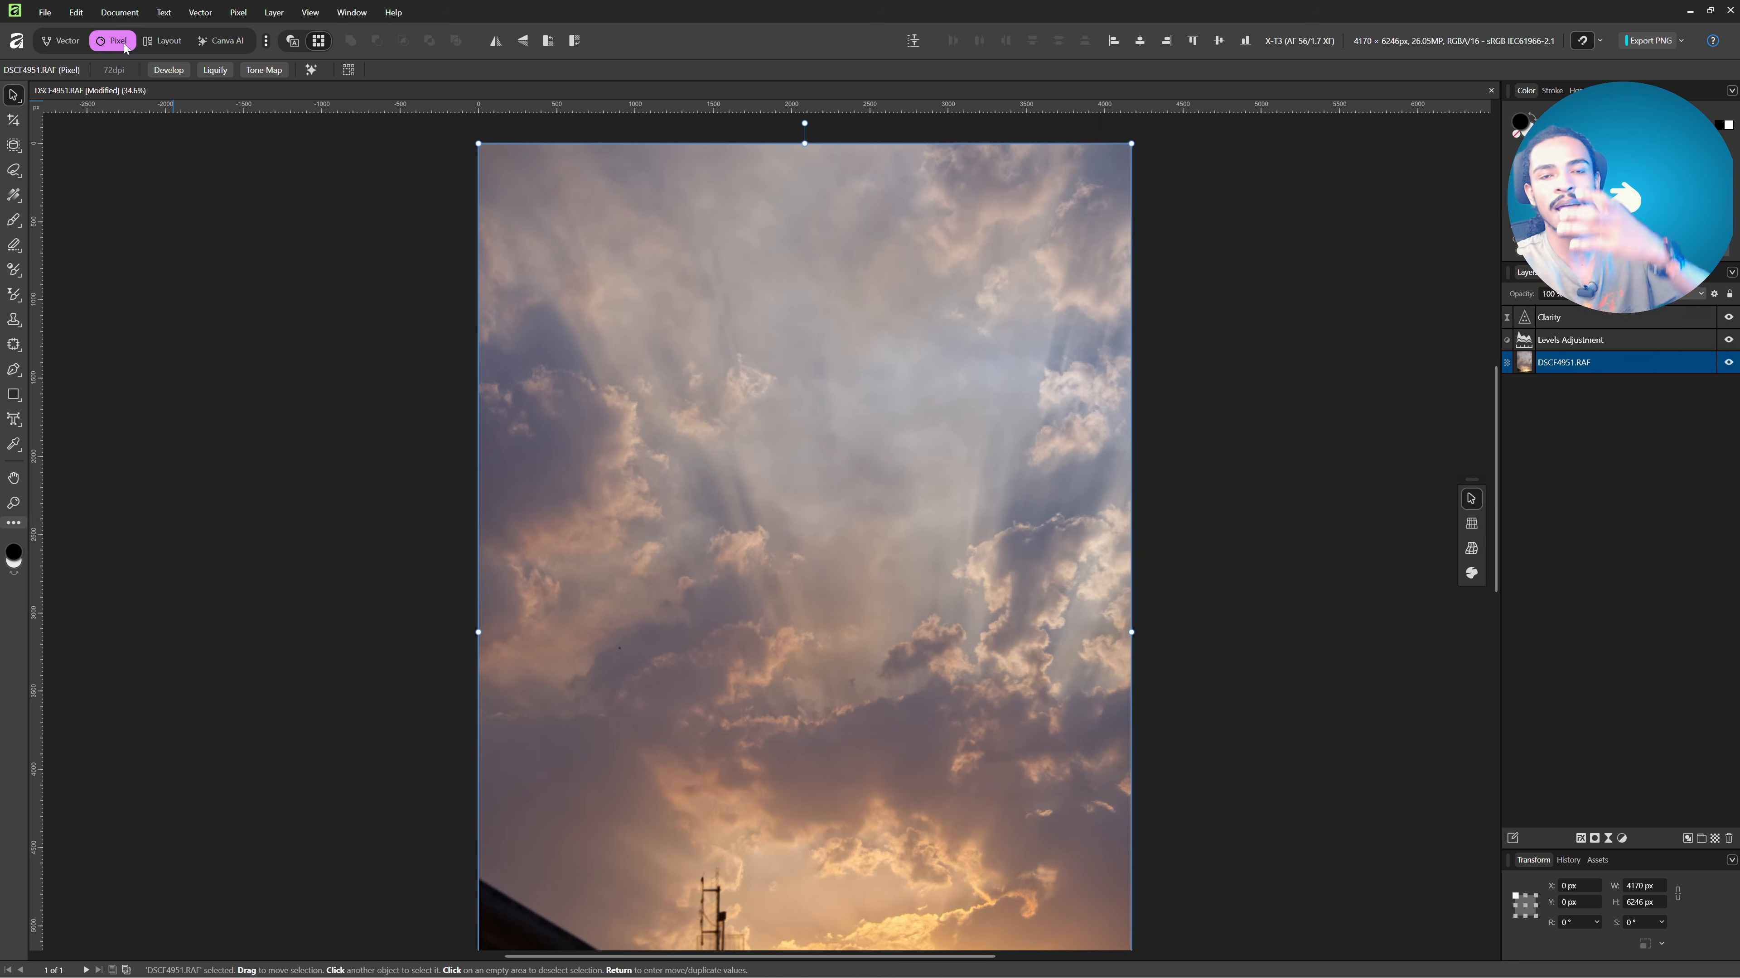
{"action": "left_click", "coordinate": [55, 44]}
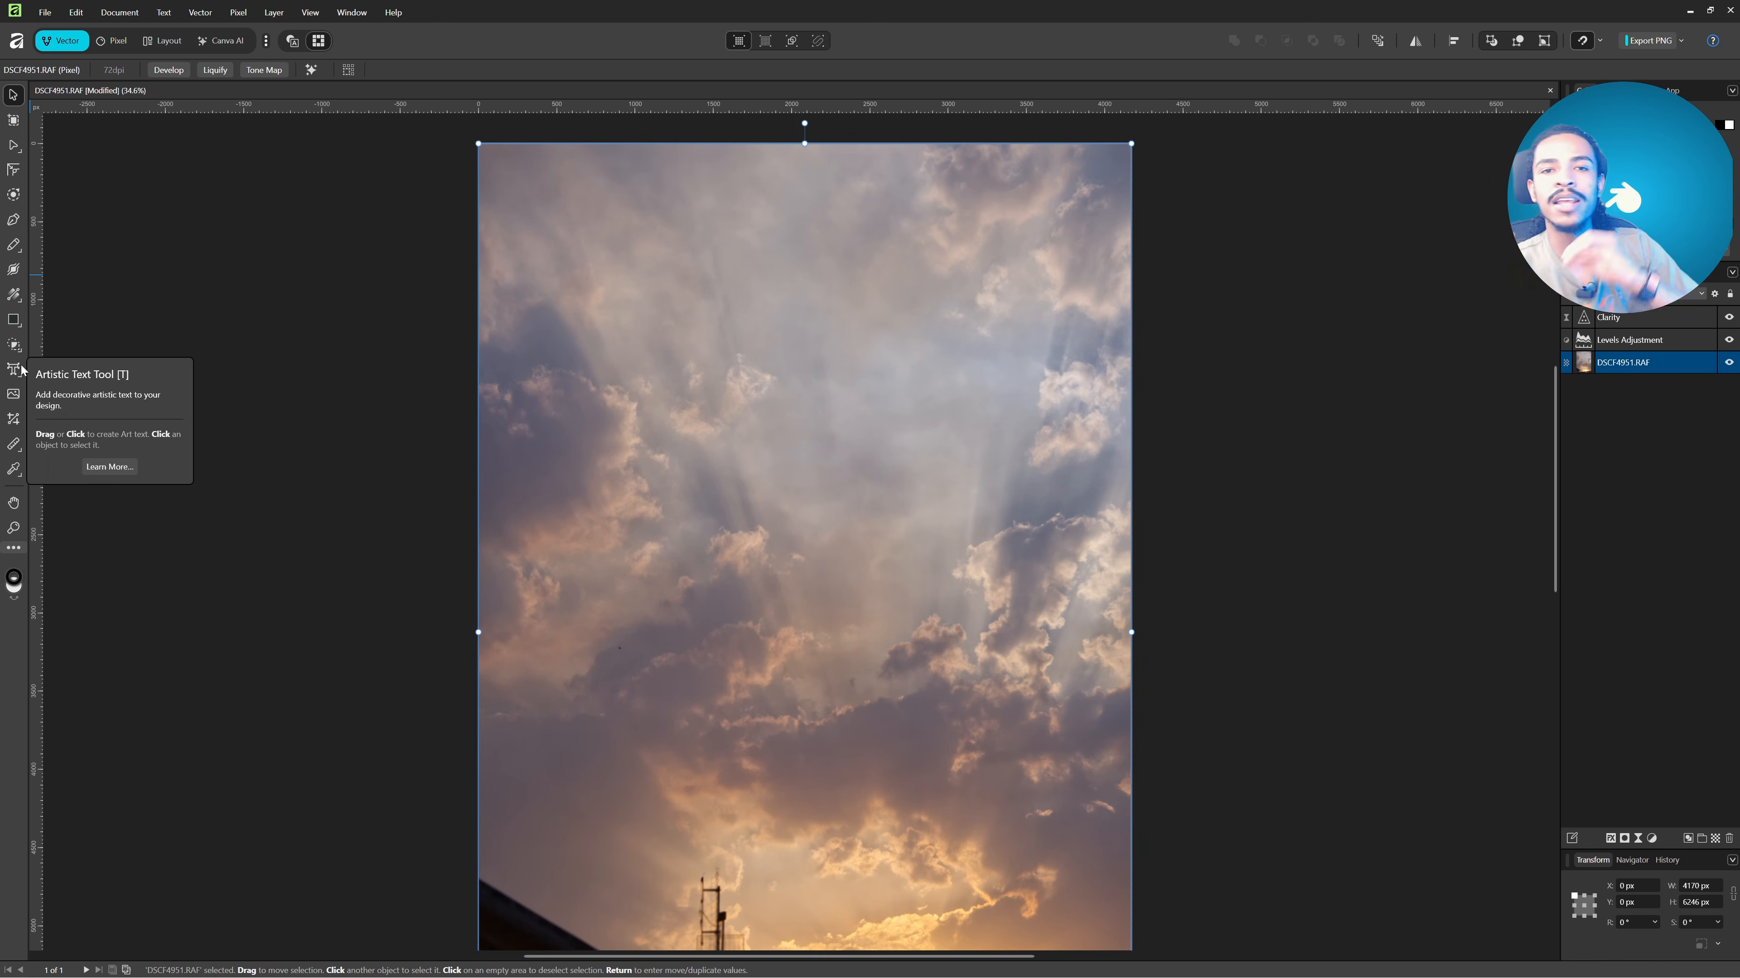
{"action": "left_click", "coordinate": [177, 43]}
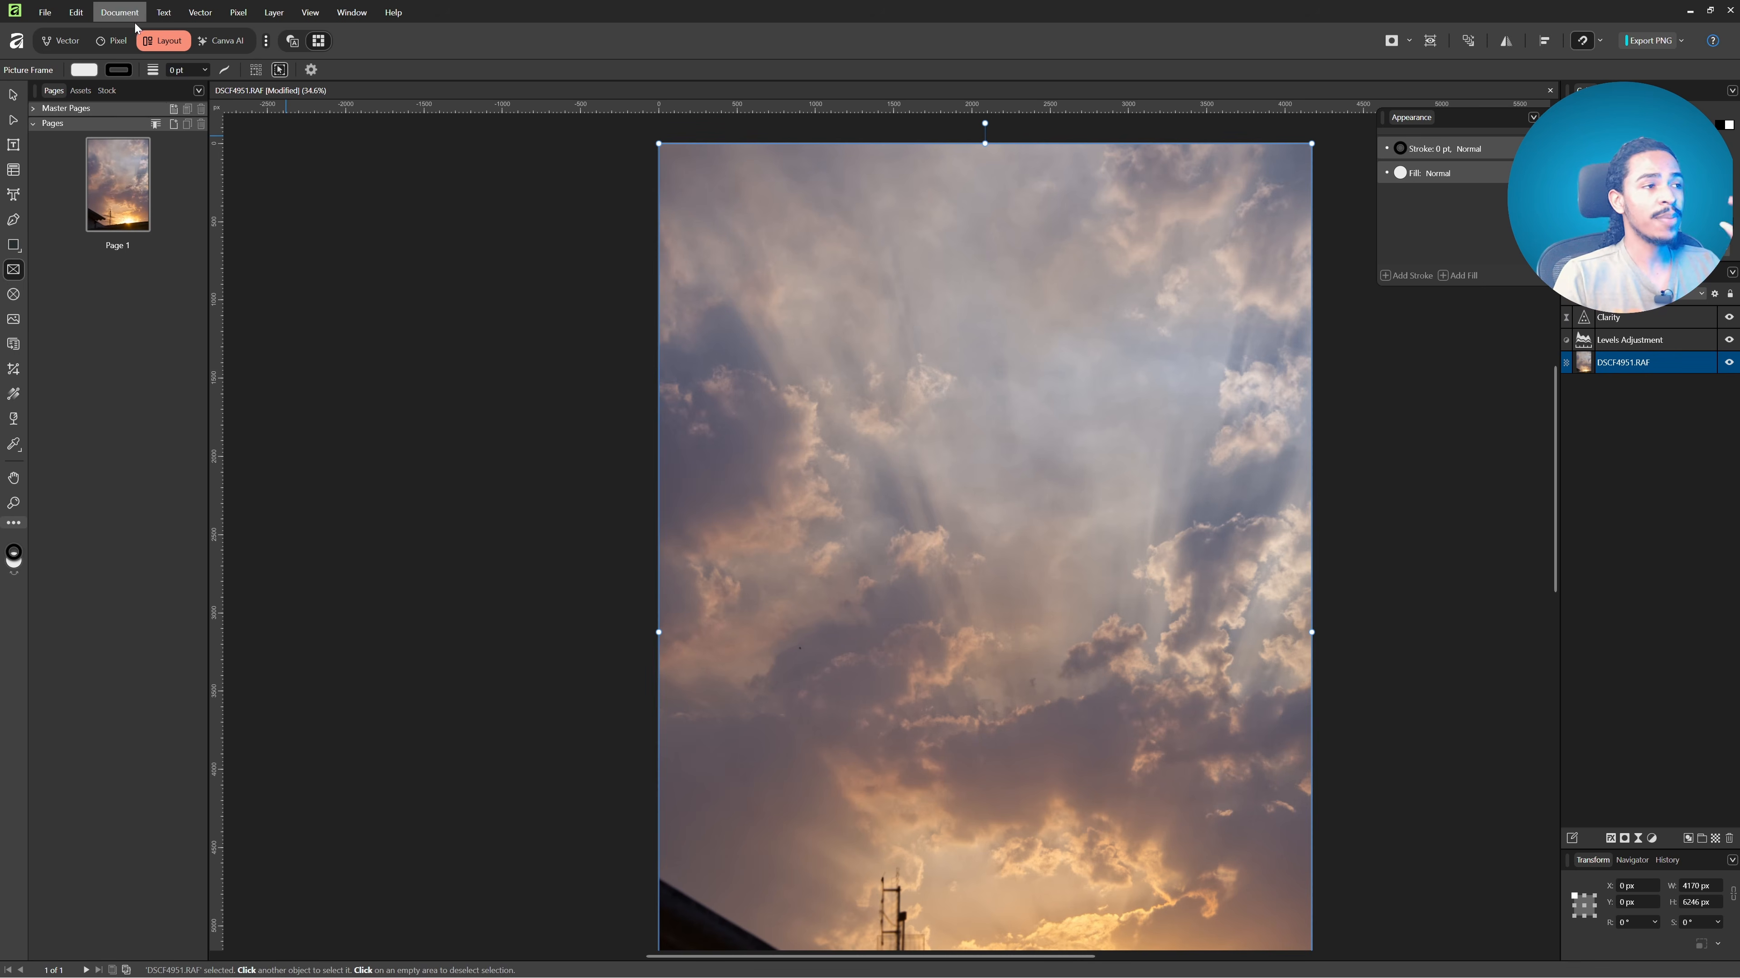
{"action": "left_click", "coordinate": [51, 42]}
- Open the Logo document and bring its whole green FIFA World Cup and Castrol FC banner into view
{"action": "left_click", "coordinate": [45, 13]}
{"action": "mouse_move", "coordinate": [216, 114]}
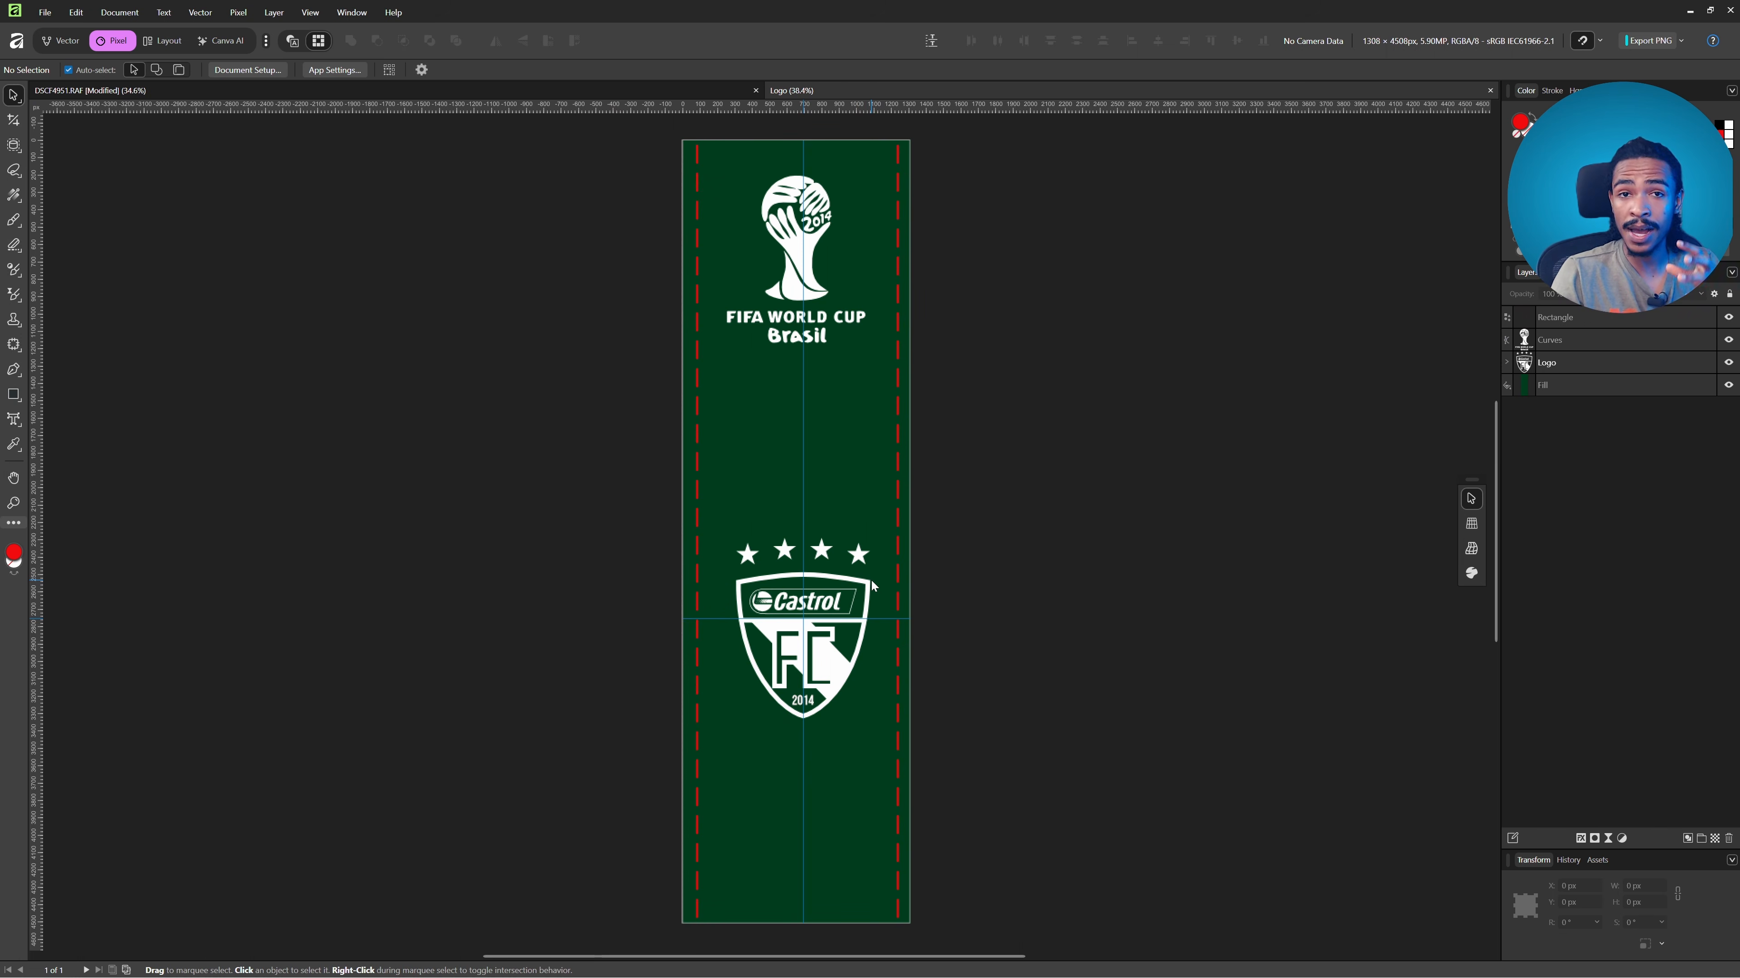
{"action": "scroll", "coordinate": [796, 288], "scroll_direction": "down", "scroll_amount": 1}
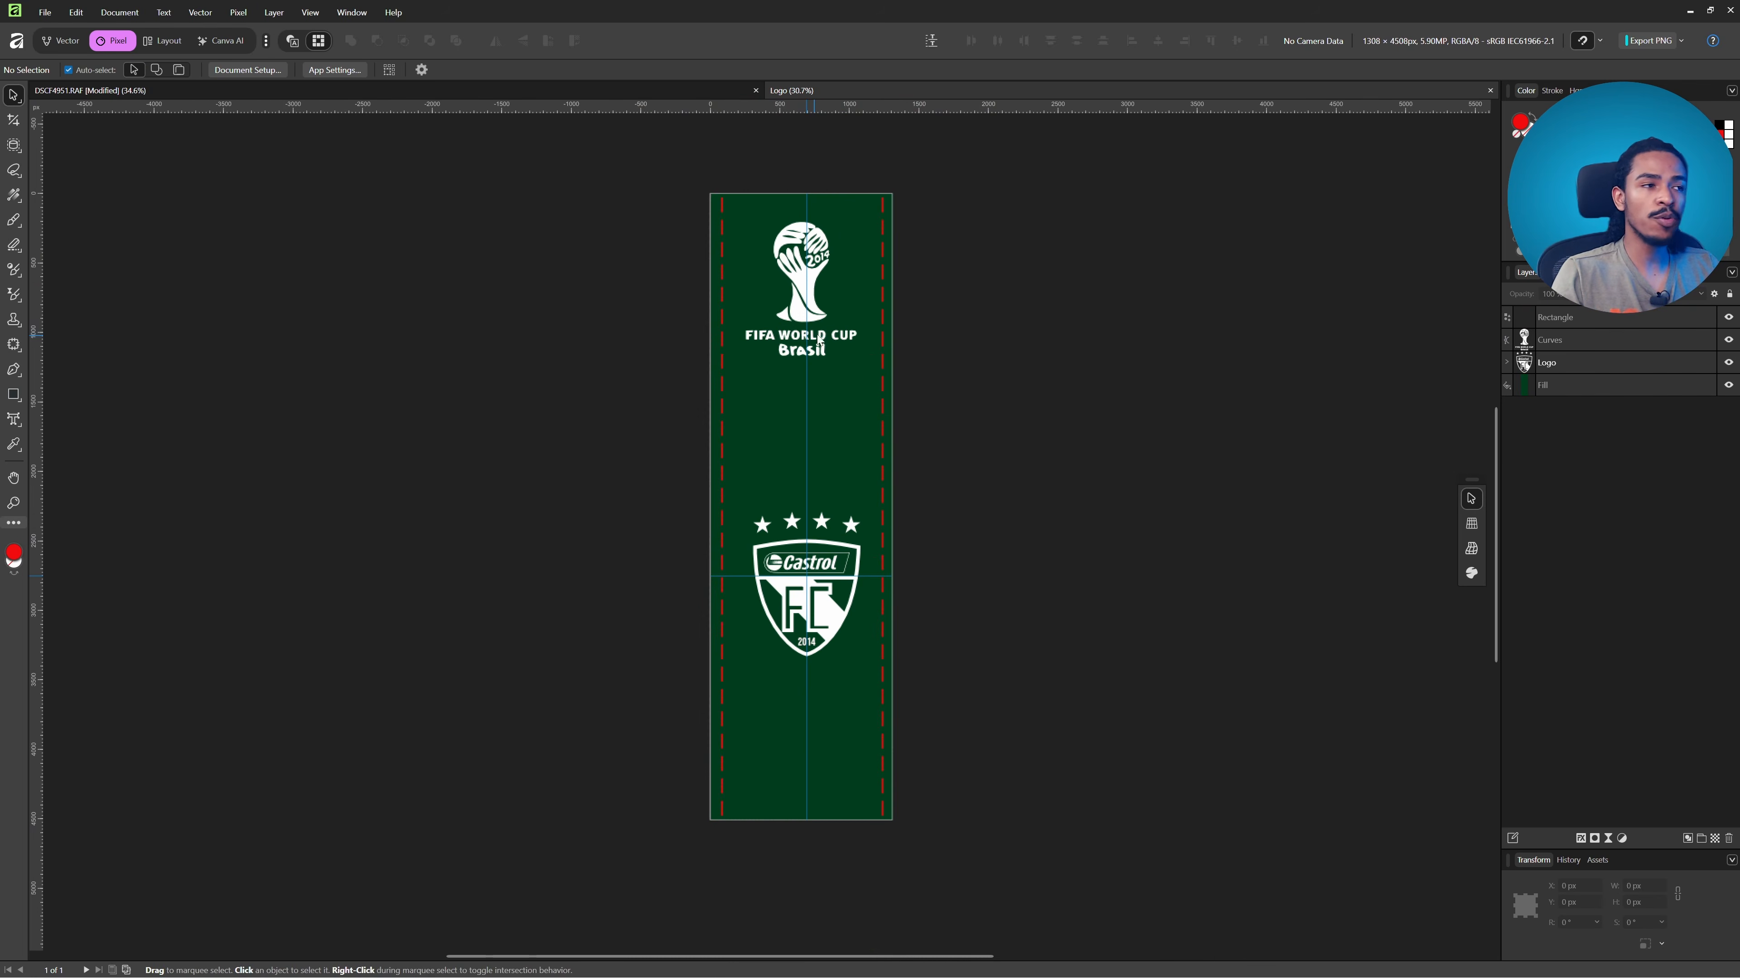
{"action": "left_click_drag", "start_coordinate": [819, 340], "coordinate": [822, 430]}
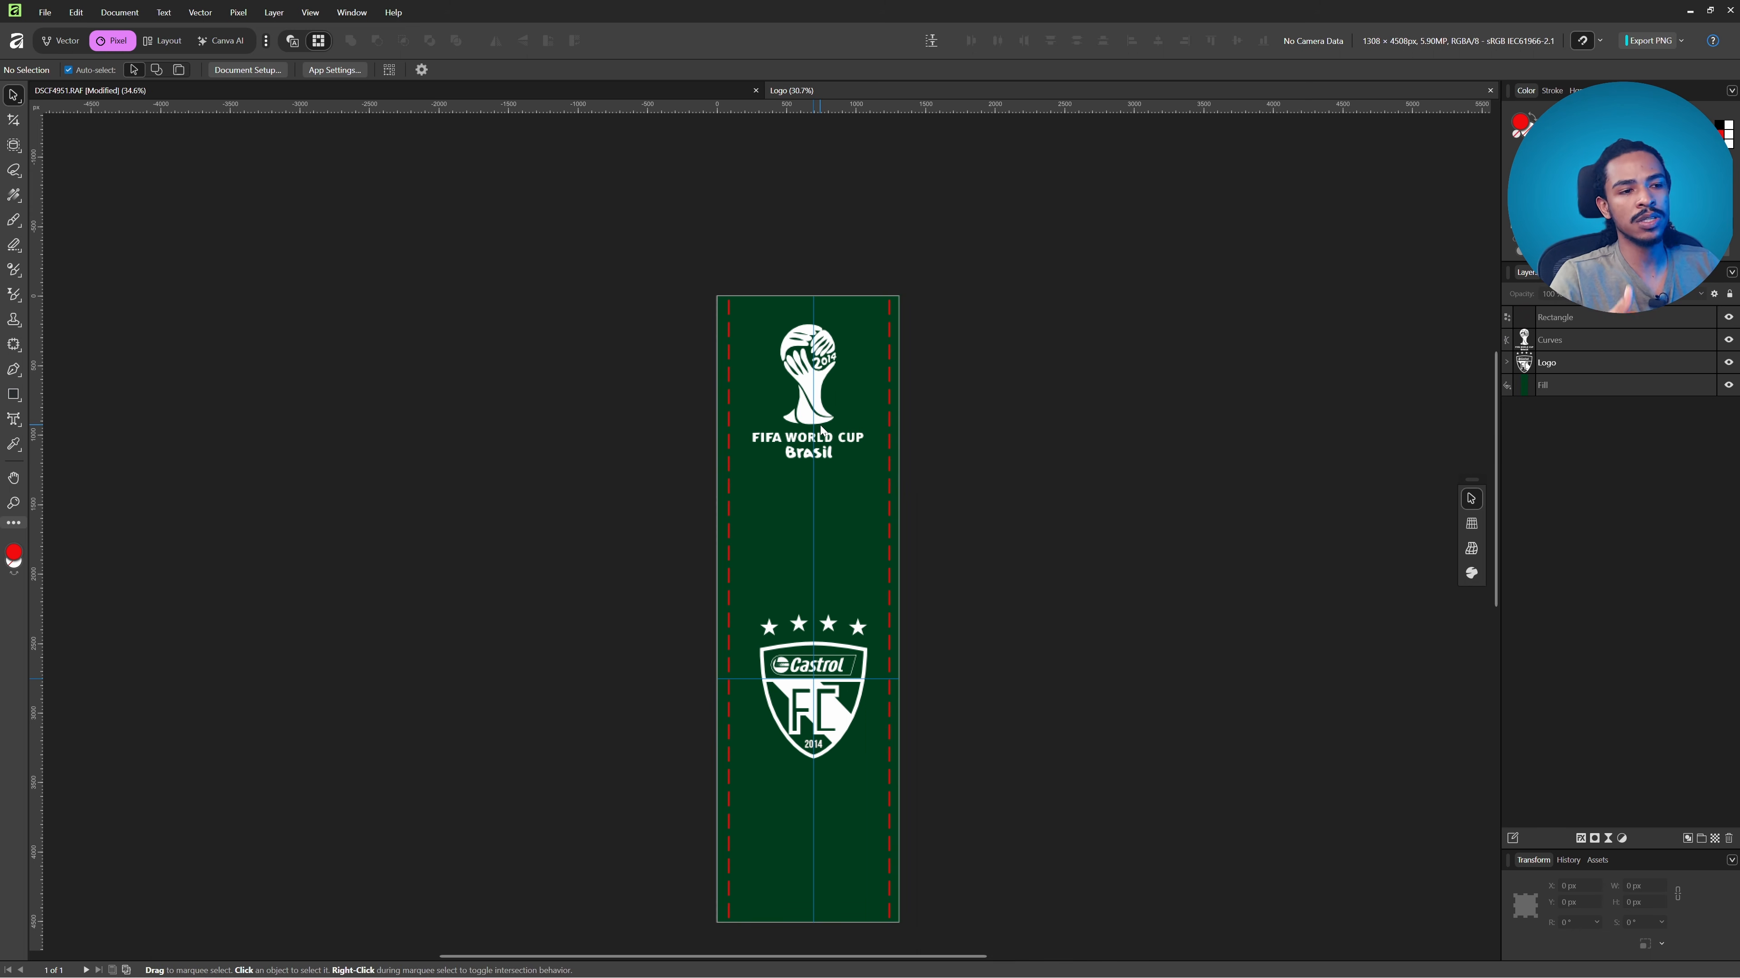
- Select the World Cup trophy curves in the Logo document and switch to the Vector workspace
{"action": "scroll", "coordinate": [821, 431], "scroll_direction": "up", "scroll_amount": 5}
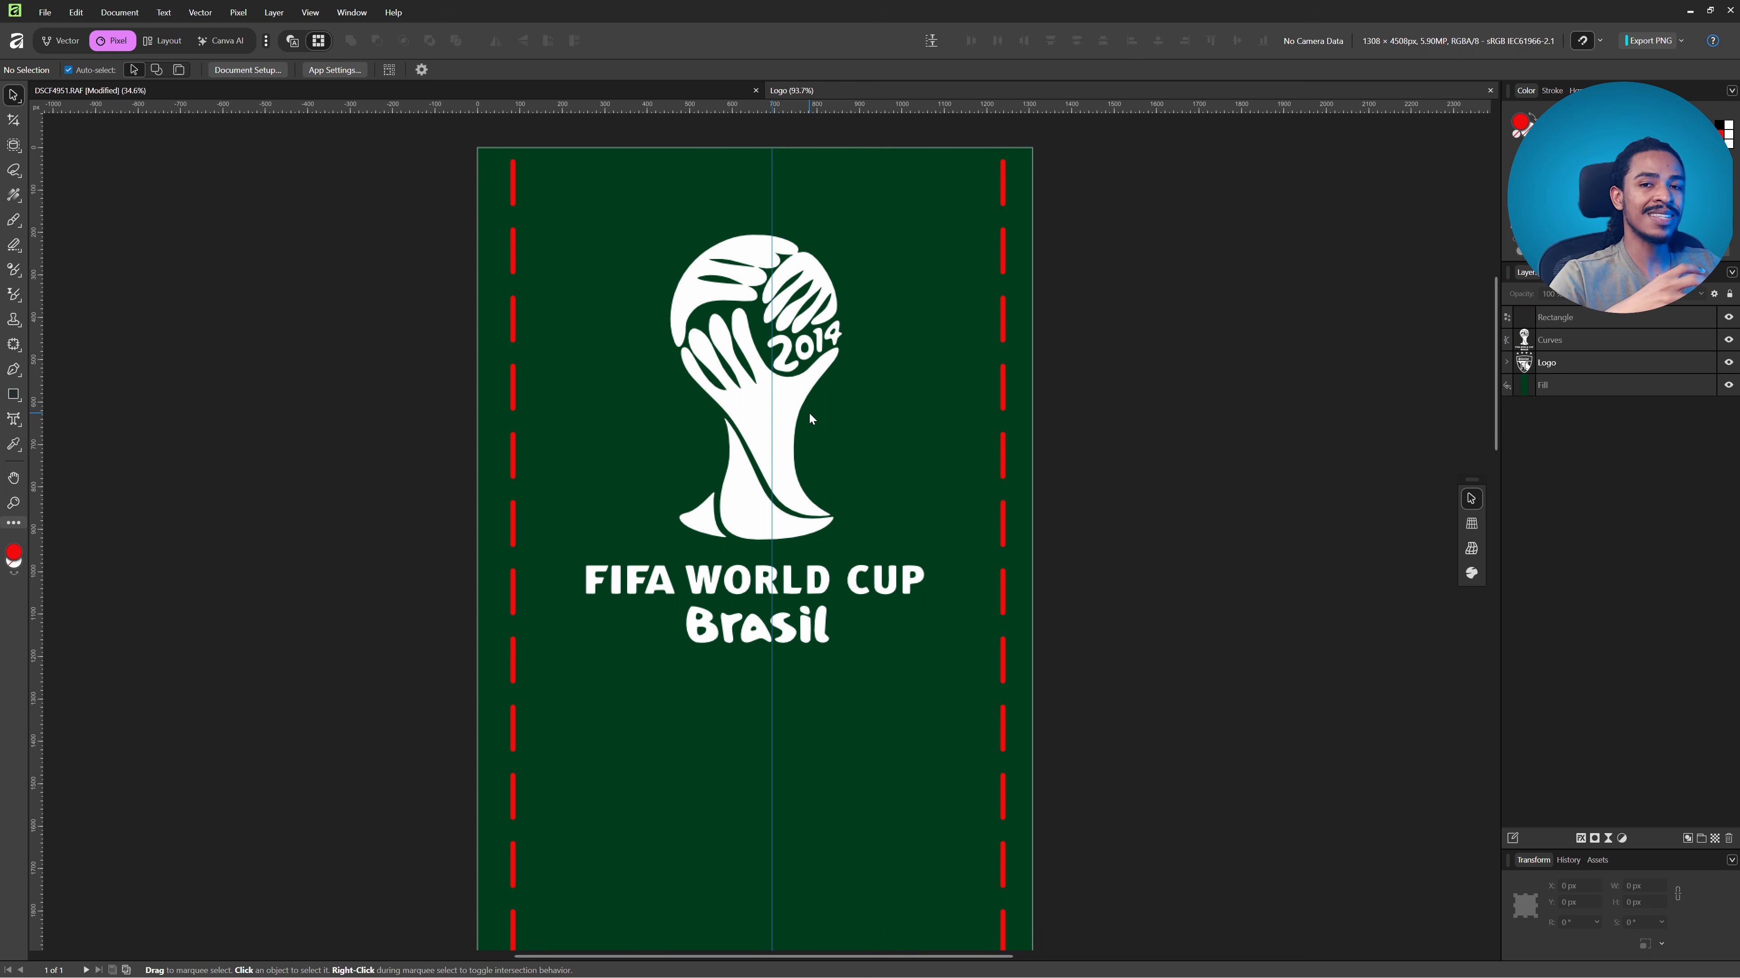
{"action": "scroll", "coordinate": [726, 266], "scroll_direction": "up", "scroll_amount": 4}
{"action": "left_click", "coordinate": [726, 271]}
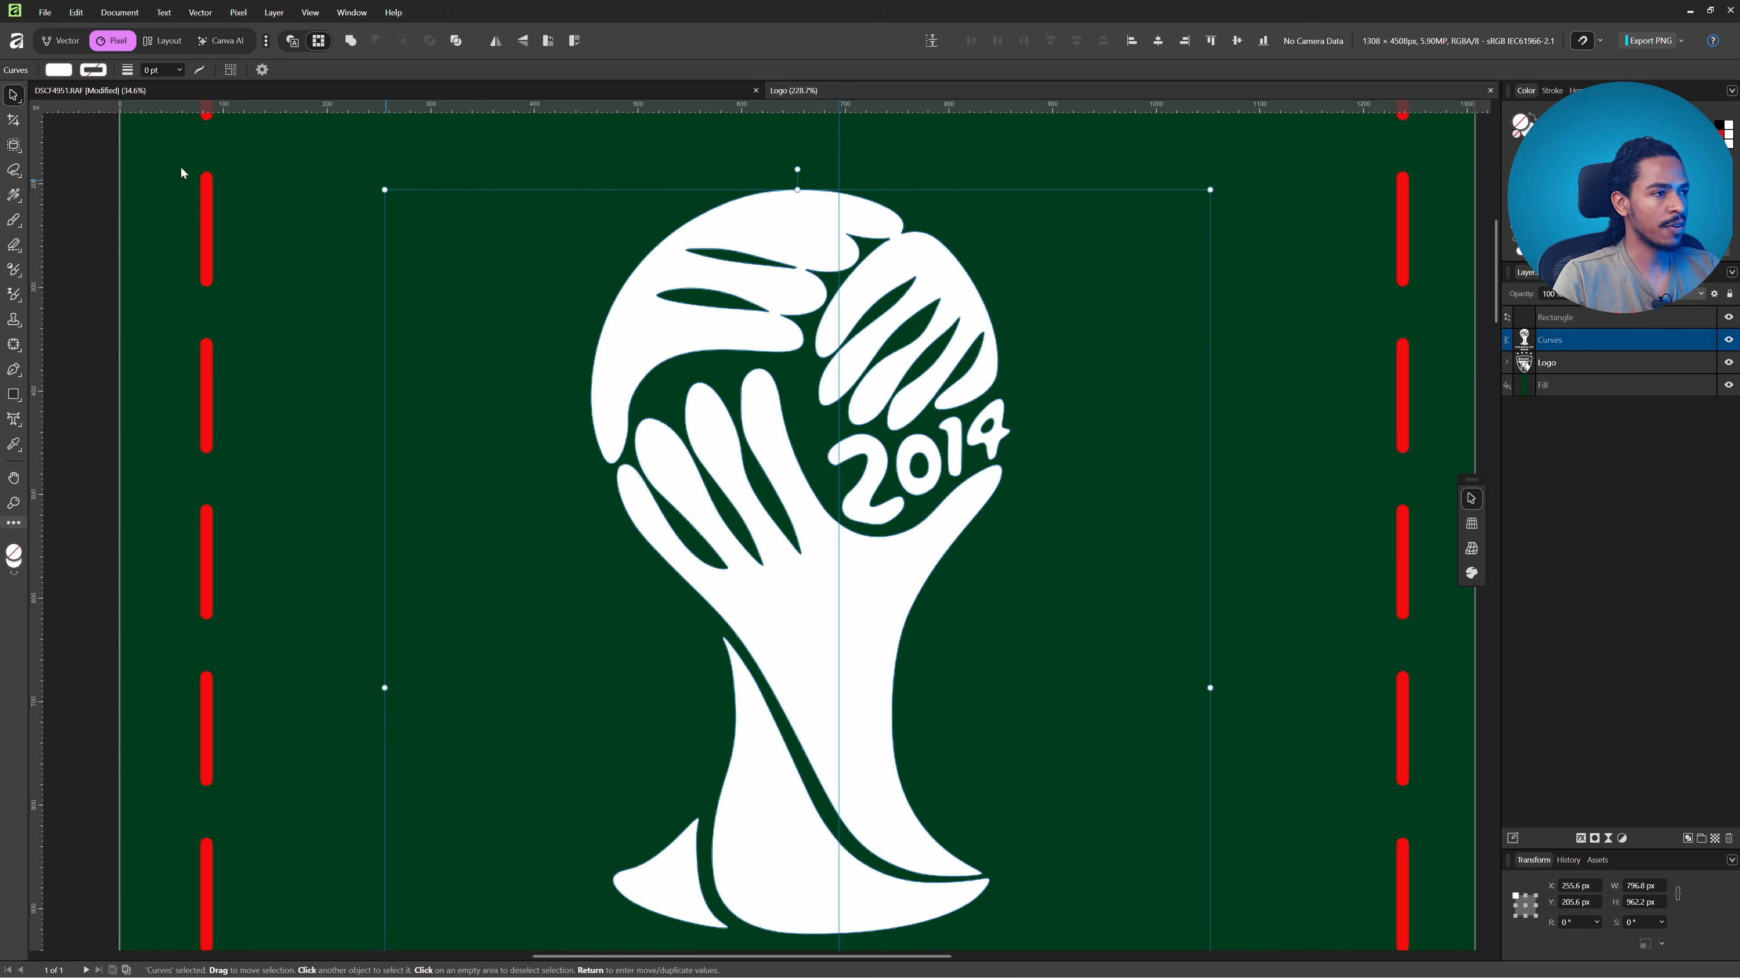
{"action": "key", "text": "ctrl+1"}
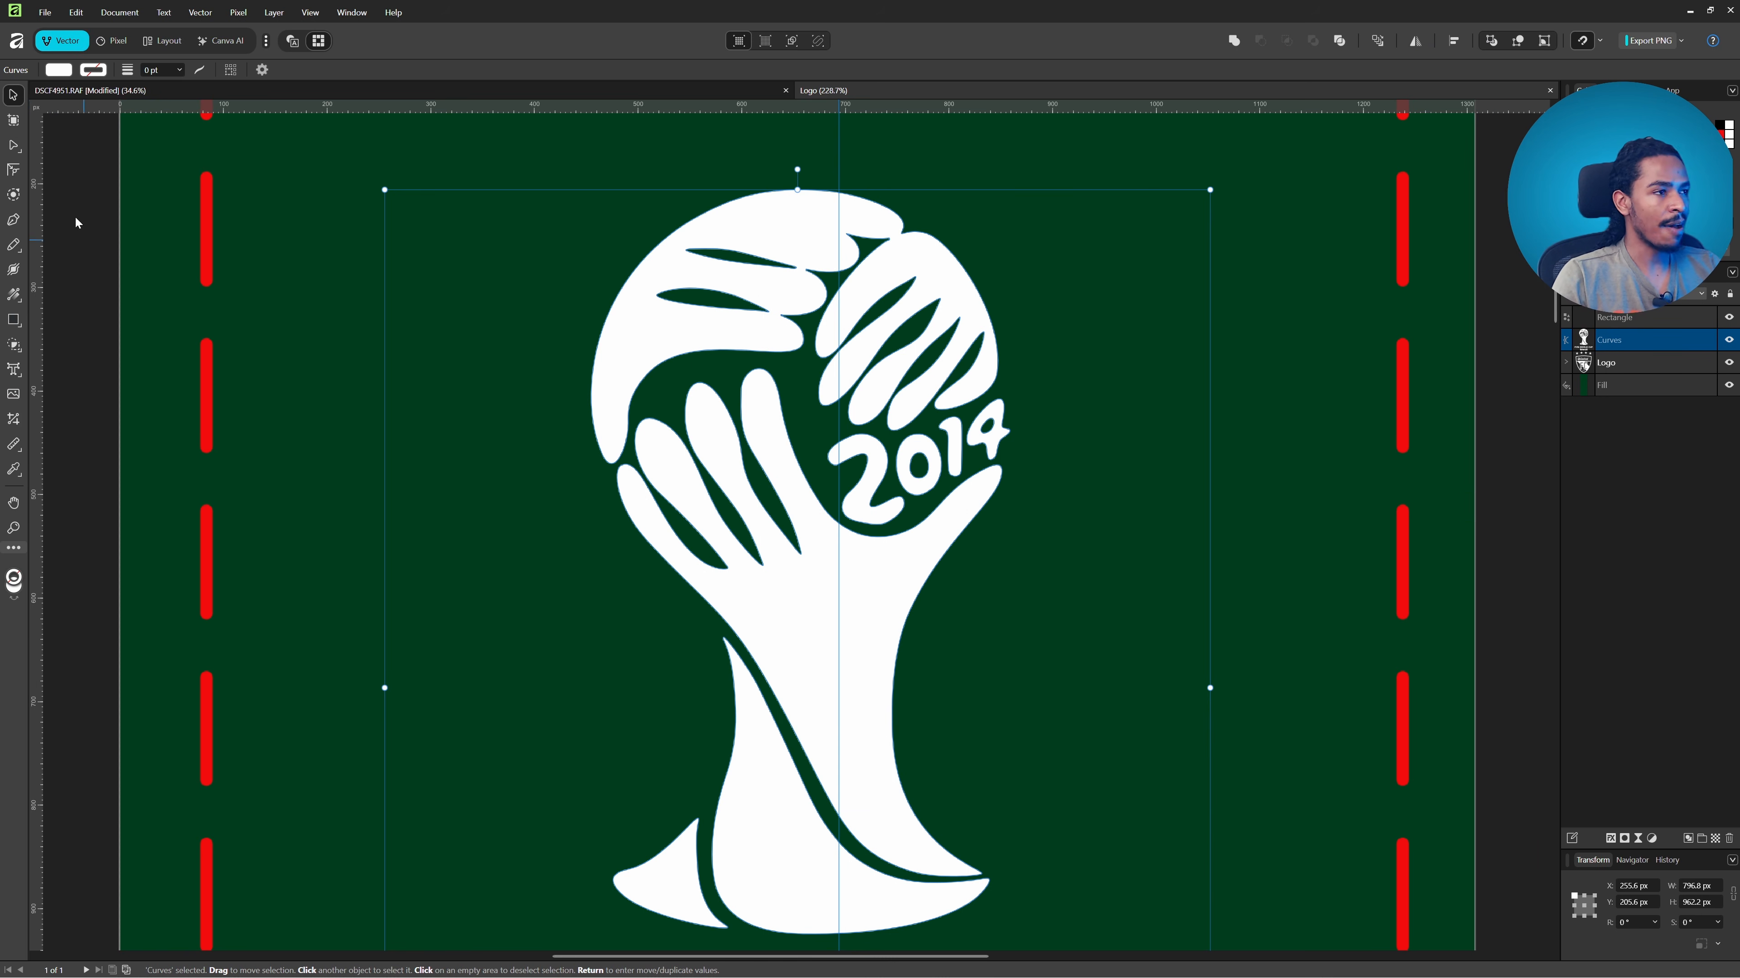
- Try reshaping the edge of a finger on the trophy's upper hand with the Node Tool, and undo the change
{"action": "left_click", "coordinate": [13, 146]}
{"action": "scroll", "coordinate": [868, 253], "scroll_direction": "up", "scroll_amount": 5}
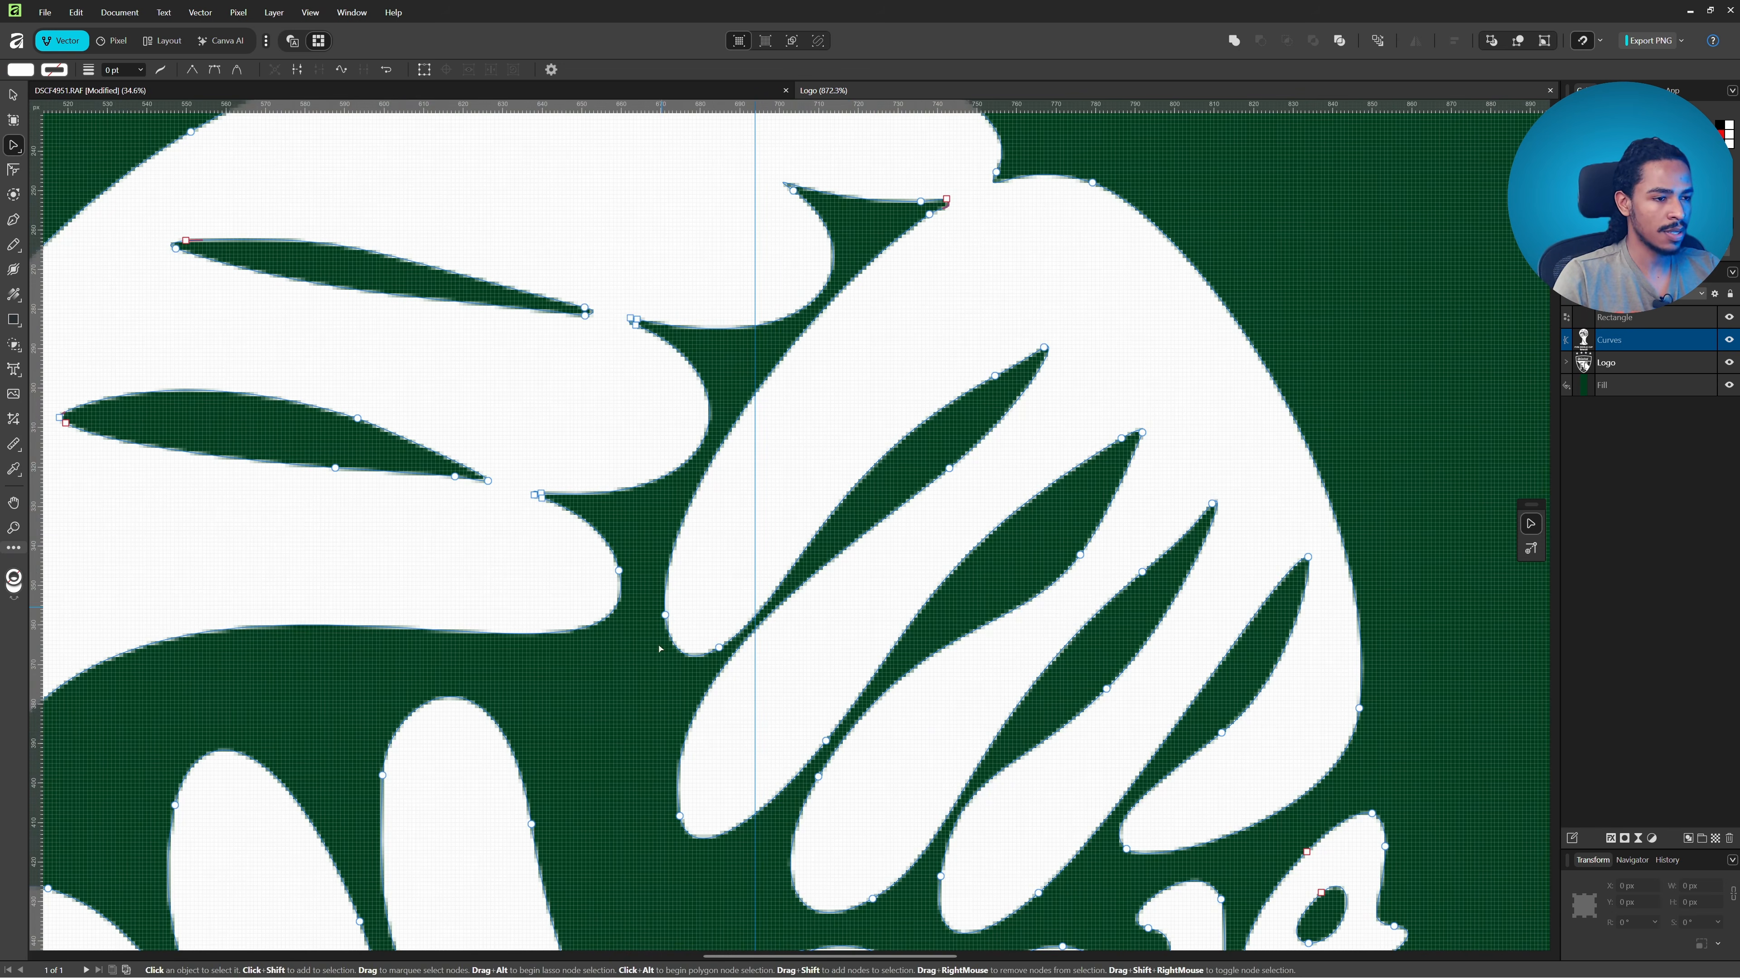
{"action": "left_click", "coordinate": [664, 600]}
{"action": "left_click_drag", "start_coordinate": [674, 557], "coordinate": [751, 458]}
{"action": "key", "text": "ctrl+z"}
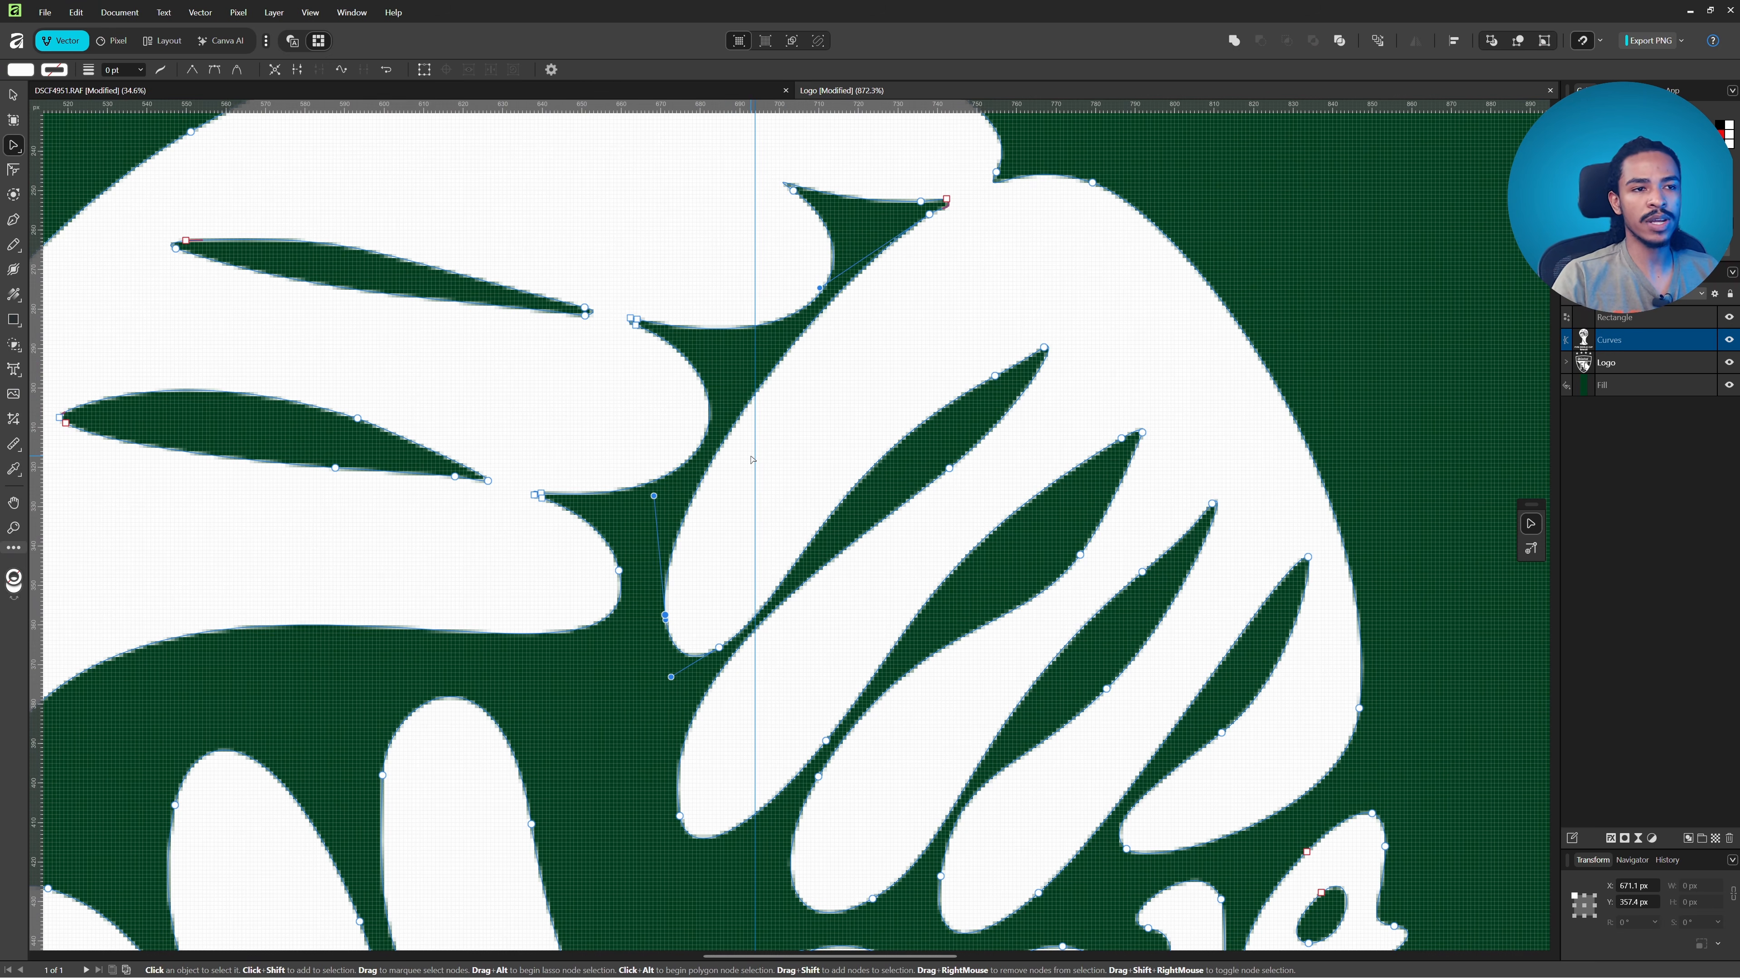
- Select the diagonal white shape behind the FC letters in the Castrol crest to show its nodes
{"action": "left_click_drag", "start_coordinate": [1190, 349], "coordinate": [990, 372]}
{"action": "scroll", "coordinate": [1059, 372], "scroll_direction": "down", "scroll_amount": 3}
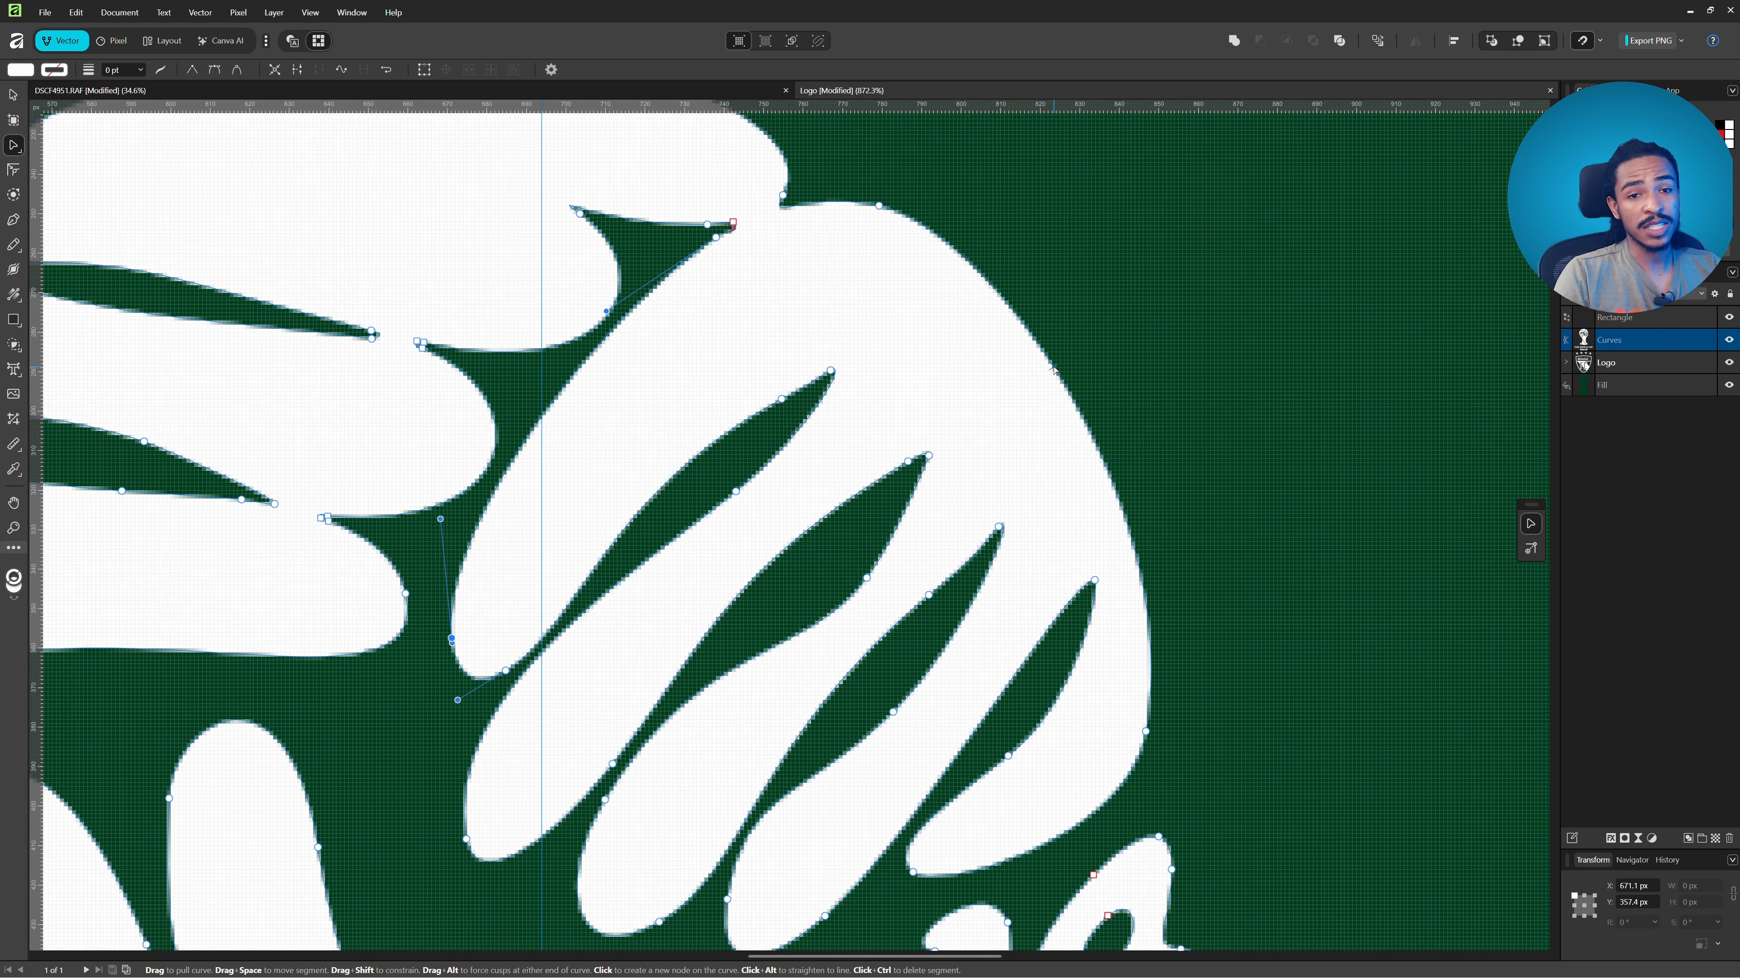
{"action": "scroll", "coordinate": [1058, 372], "scroll_direction": "down", "scroll_amount": 4}
{"action": "scroll", "coordinate": [949, 492], "scroll_direction": "down", "scroll_amount": 5}
{"action": "scroll", "coordinate": [948, 492], "scroll_direction": "down", "scroll_amount": 3}
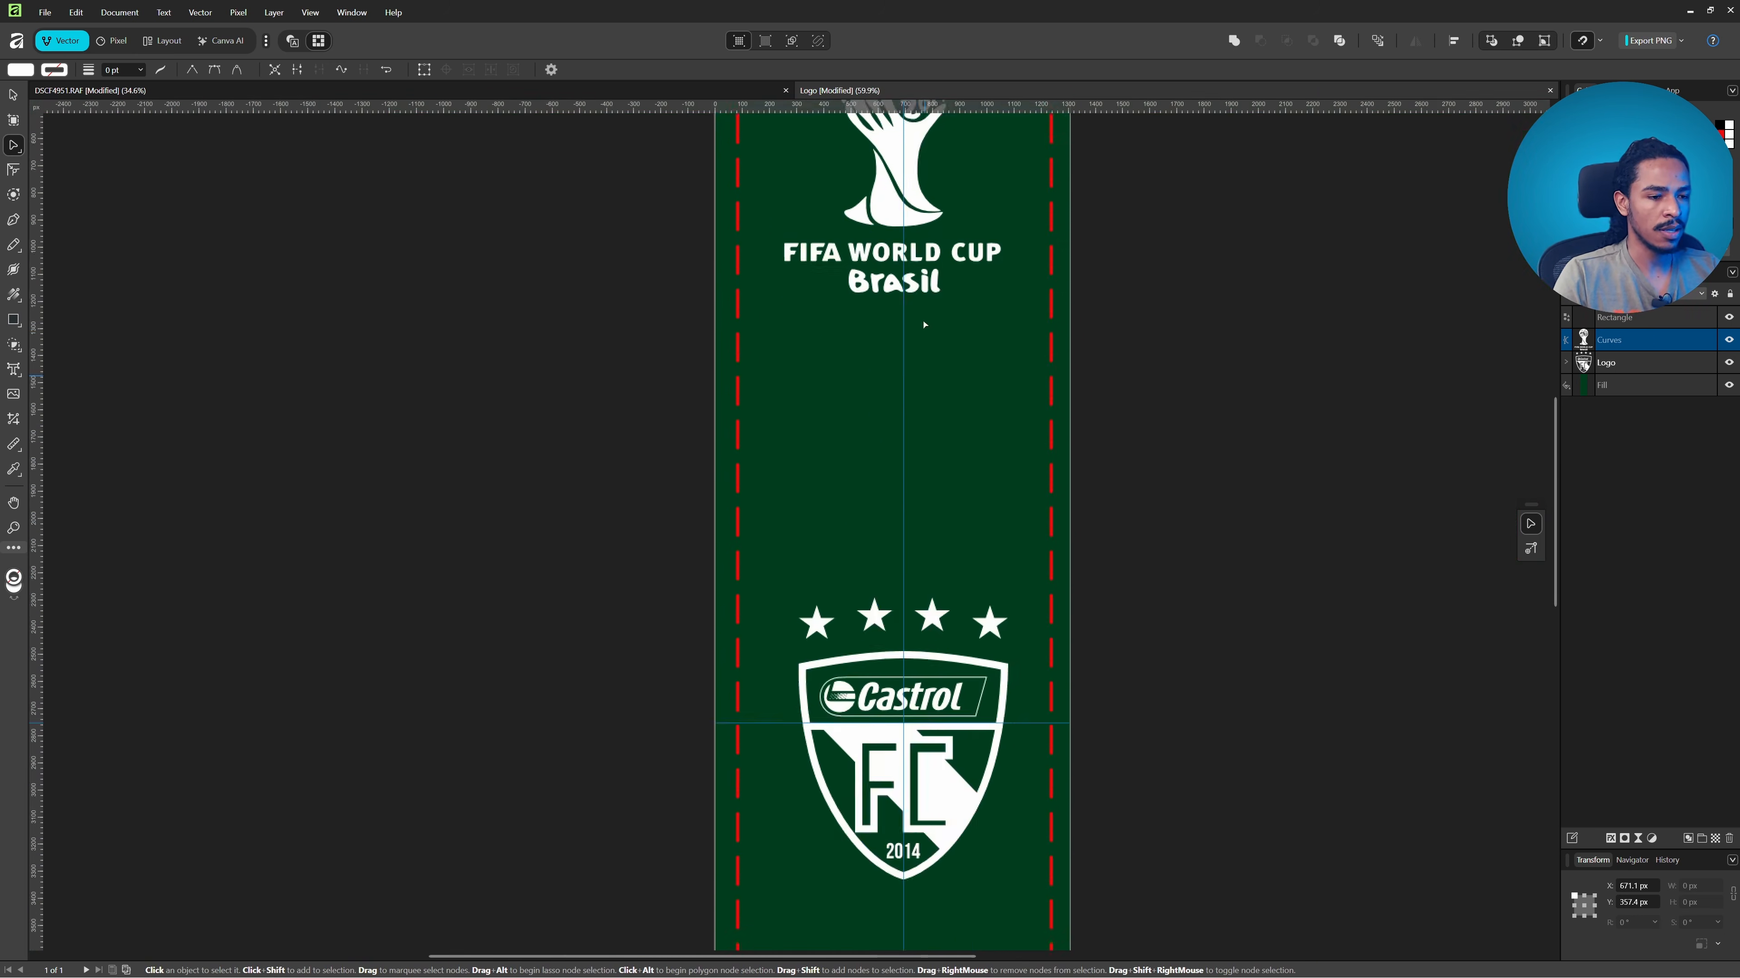
{"action": "scroll", "coordinate": [1164, 676], "scroll_direction": "up", "scroll_amount": 3}
{"action": "left_click", "coordinate": [1164, 676]}
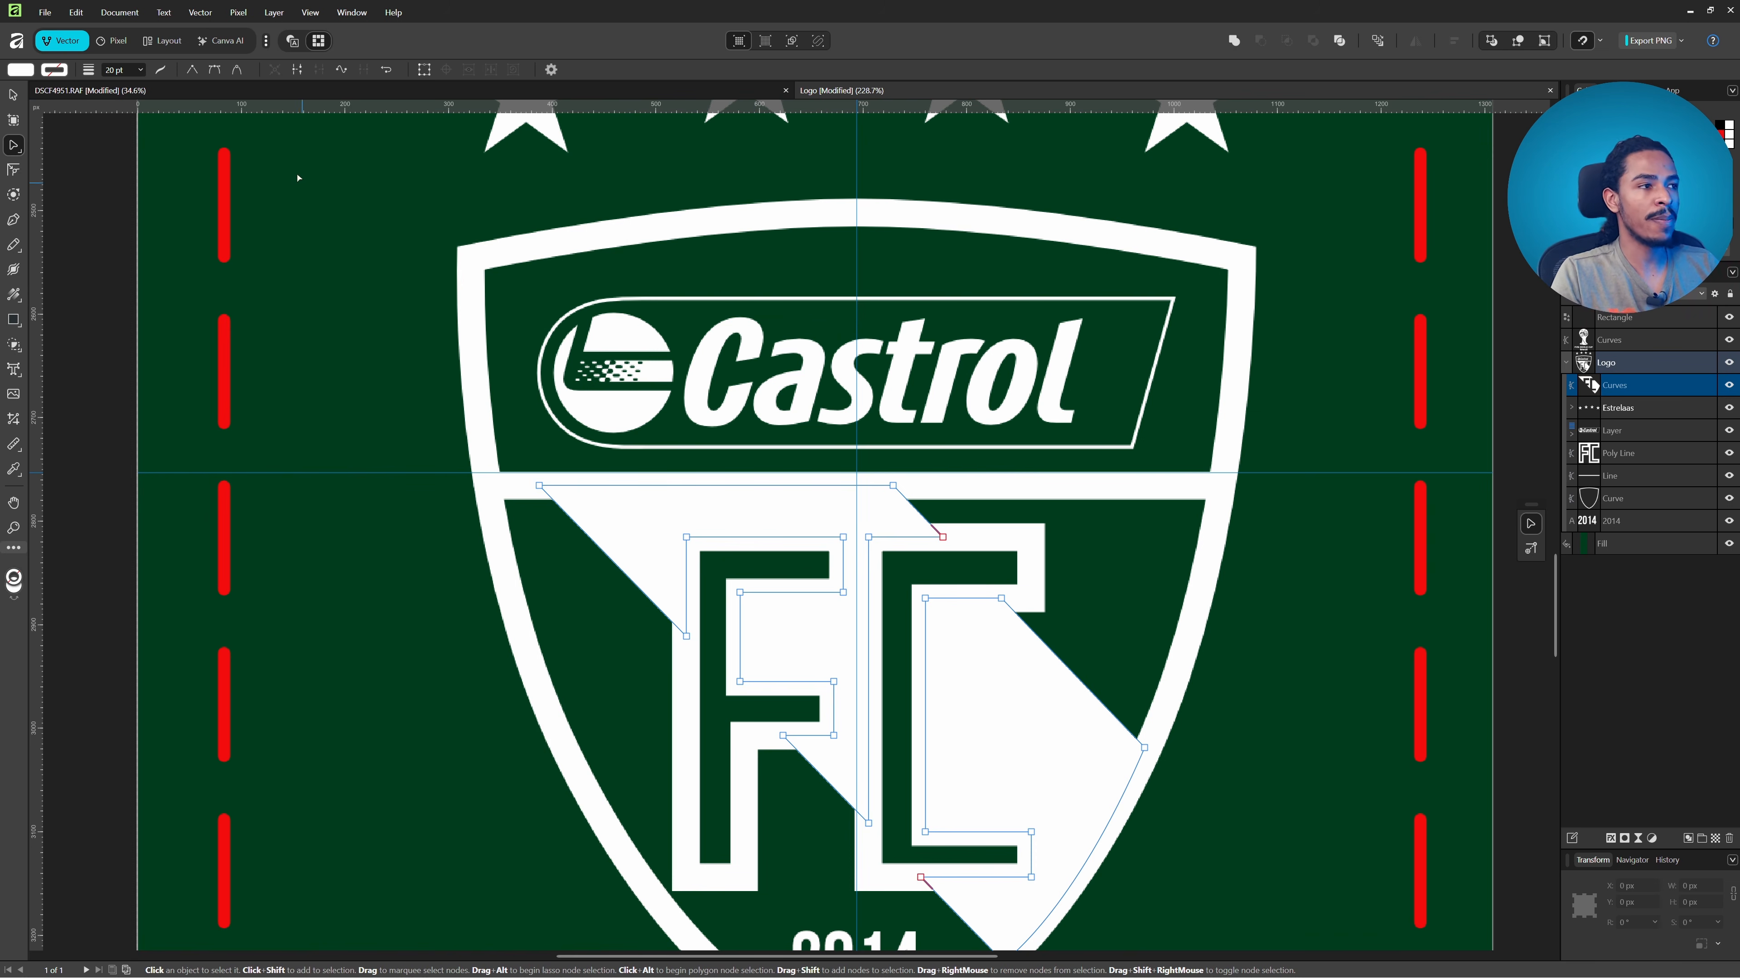
- Draw a white rectangle about 366 × 329 px with an overlapping circle below the crest, and try merging them with Add
{"action": "left_click", "coordinate": [13, 319]}
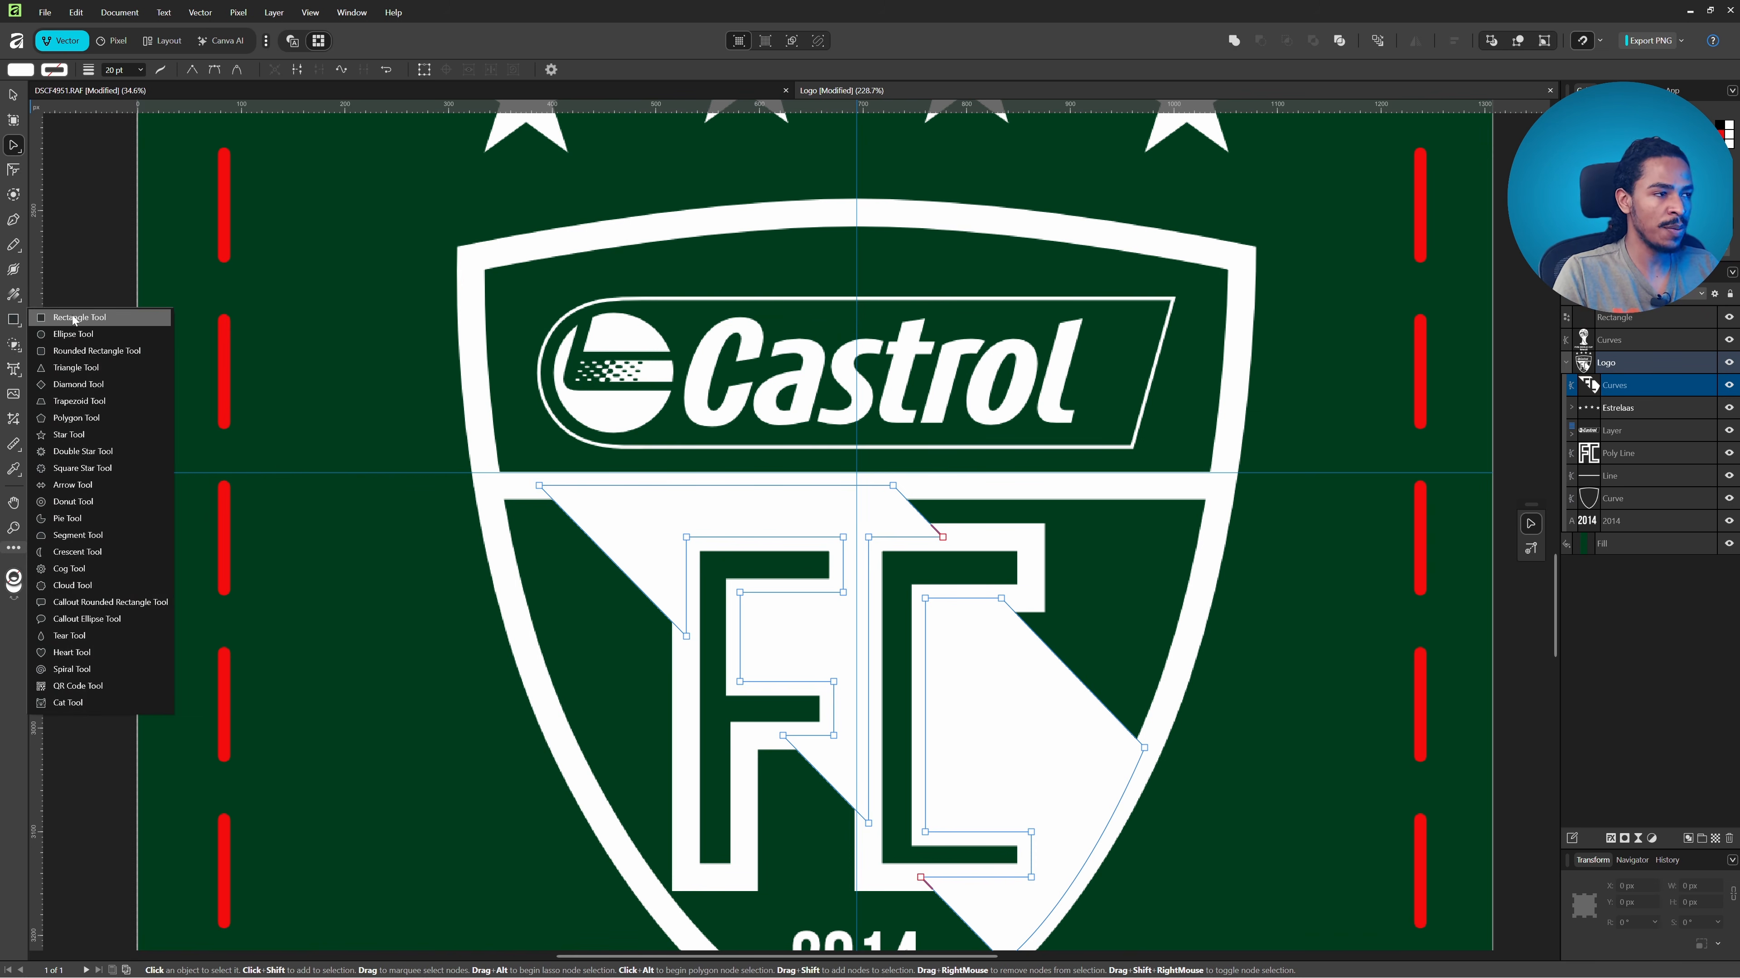
{"action": "left_click", "coordinate": [76, 318]}
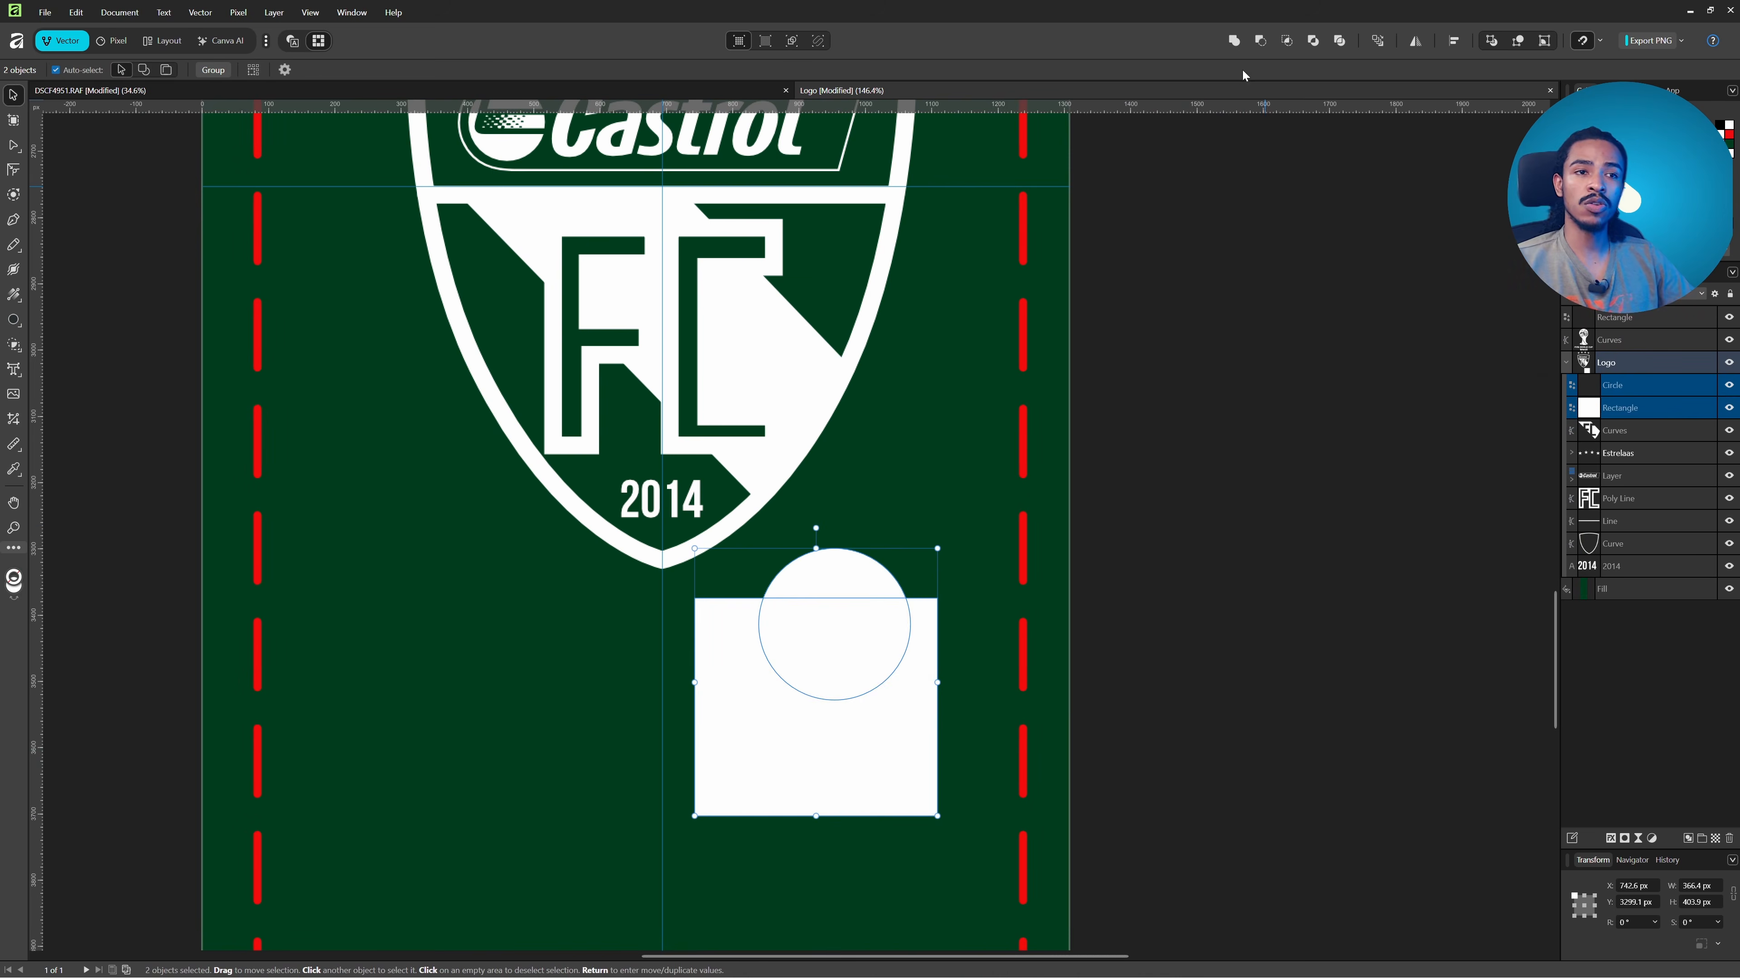
{"action": "left_click", "coordinate": [1234, 41]}
{"action": "key", "text": "ctrl+z"}
- Try the Subtract, Intersect and Divide boolean operations on the overlapping circle and rectangle, undoing each one
{"action": "left_click", "coordinate": [1260, 40]}
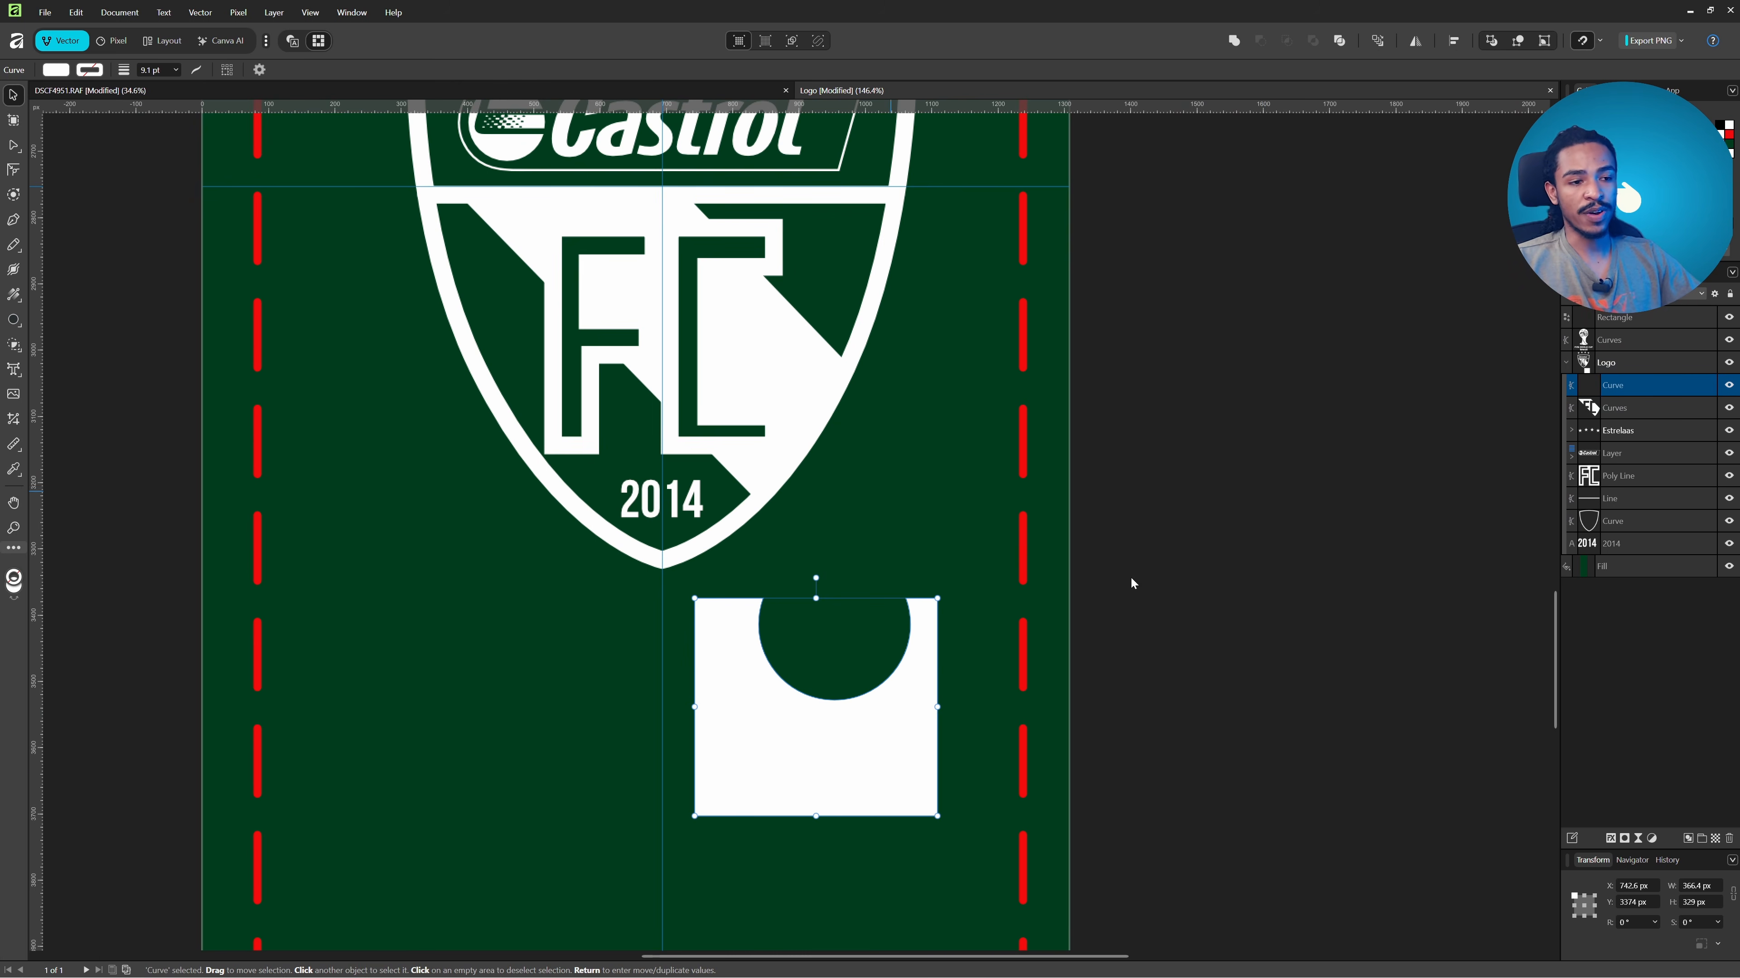
{"action": "key", "text": "ctrl+z"}
{"action": "left_click", "coordinate": [1290, 41]}
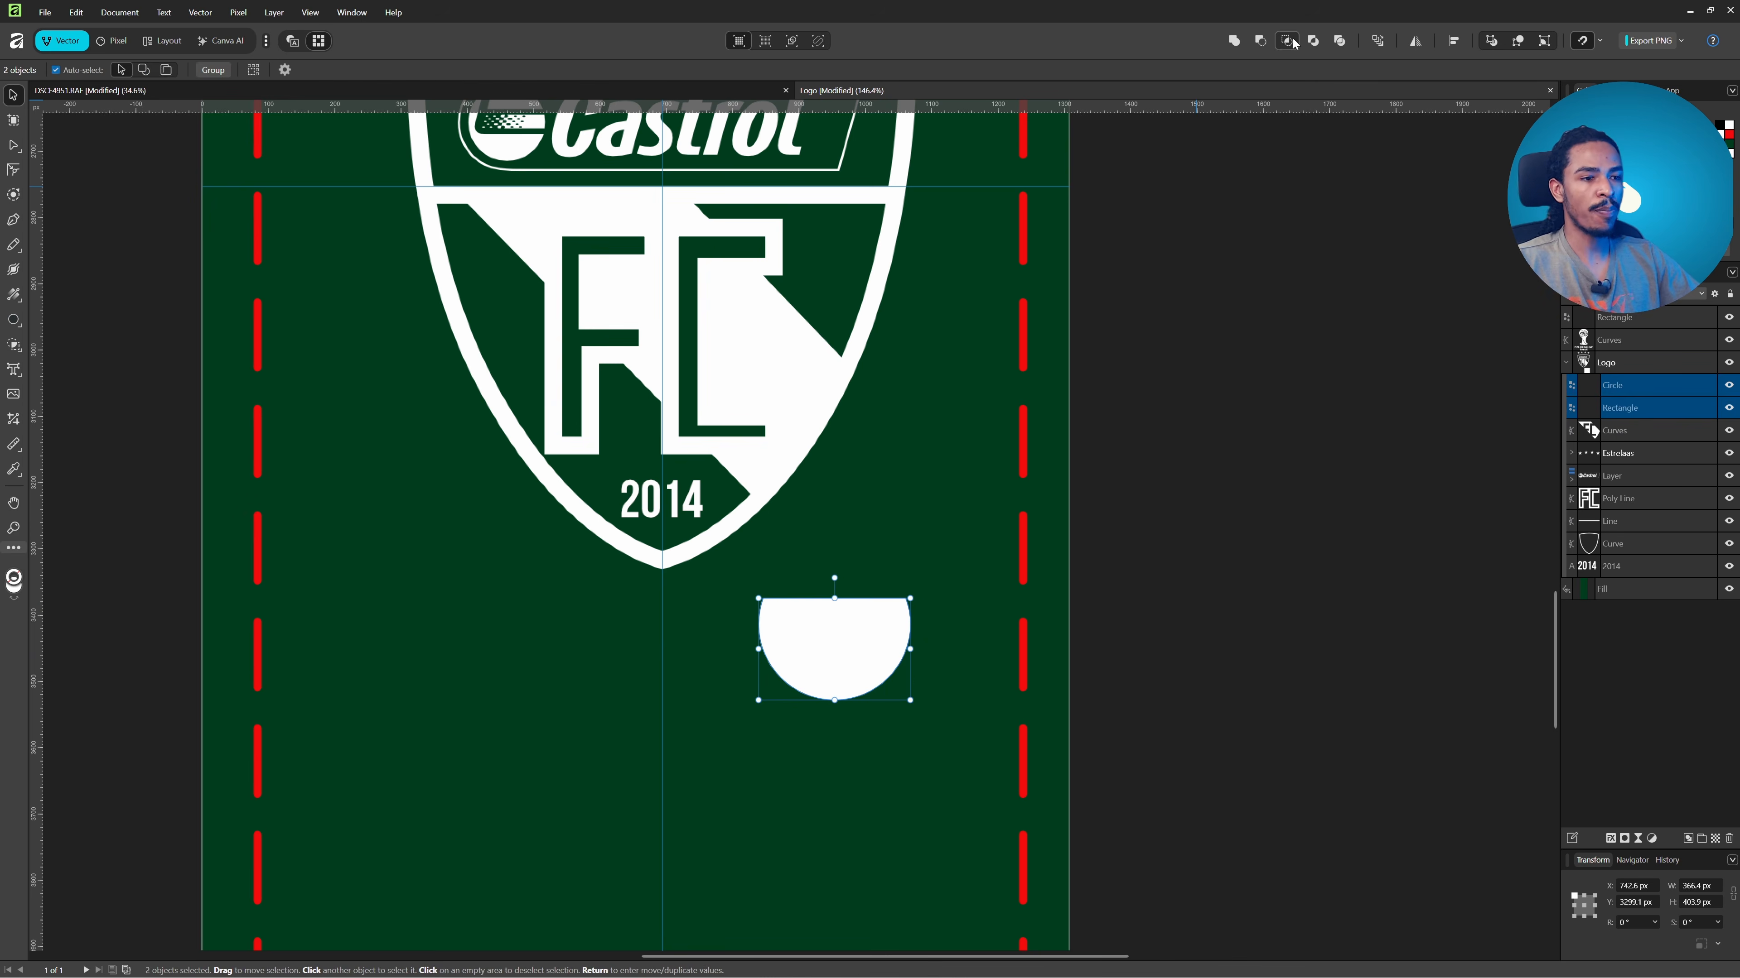
{"action": "key", "text": "ctrl+z"}
{"action": "left_click", "coordinate": [1313, 40]}
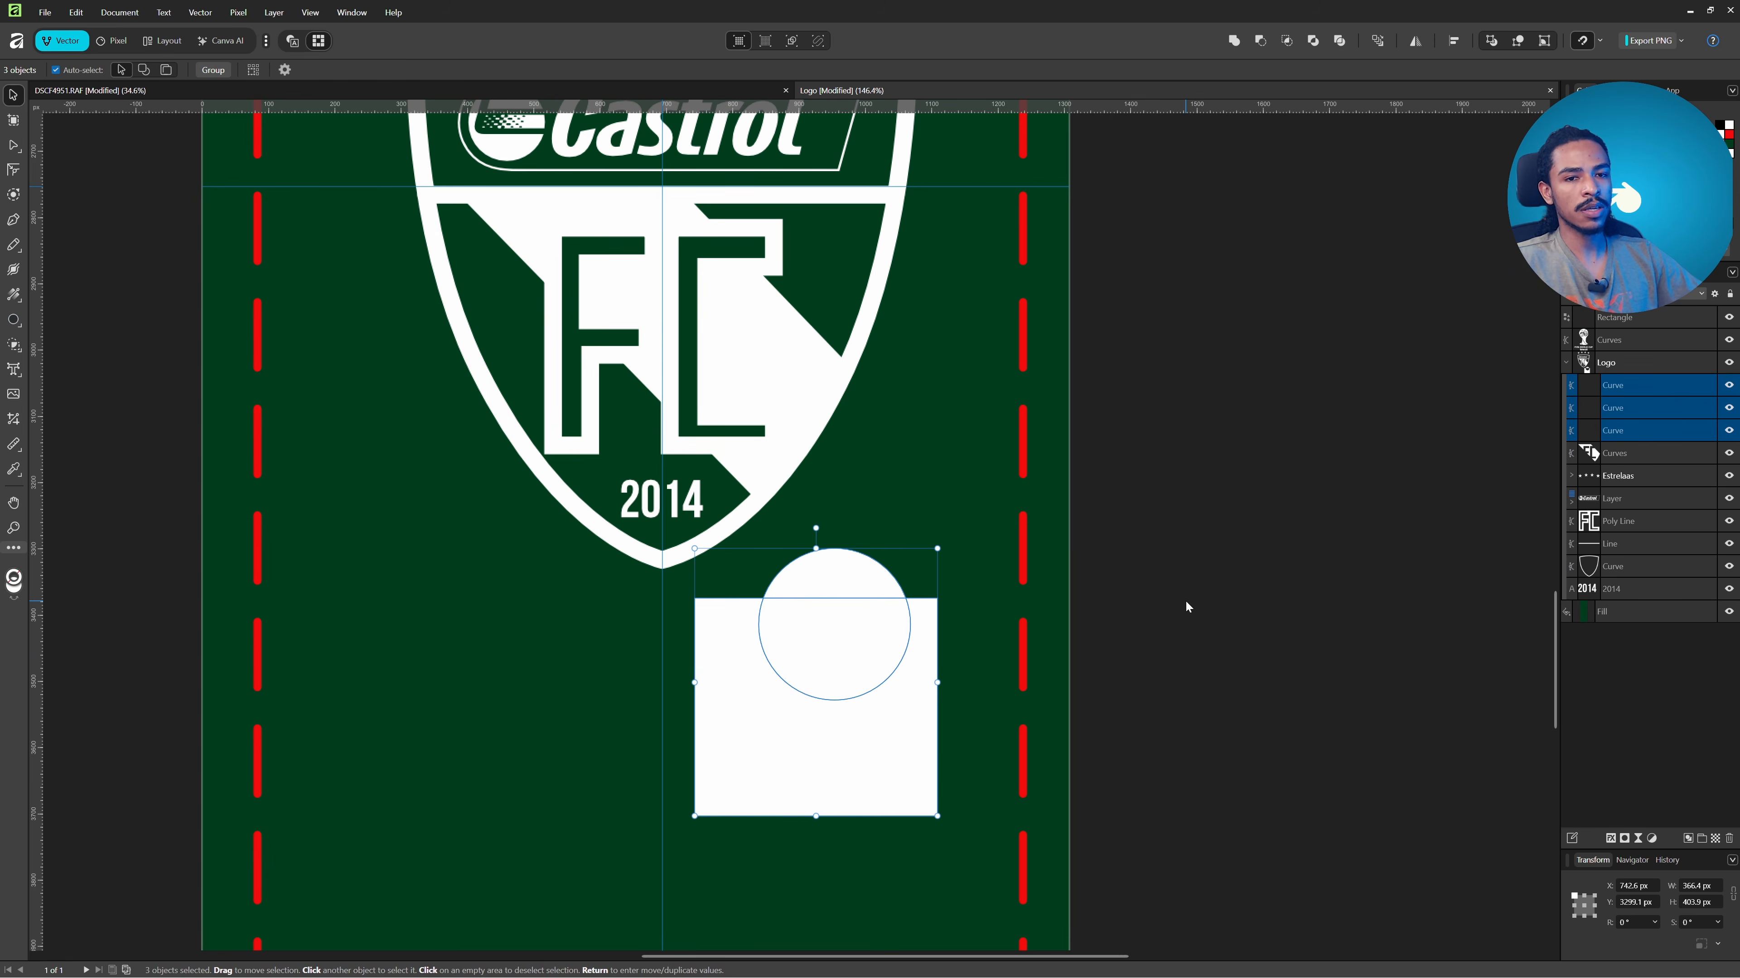
{"action": "key", "text": "ctrl+z"}
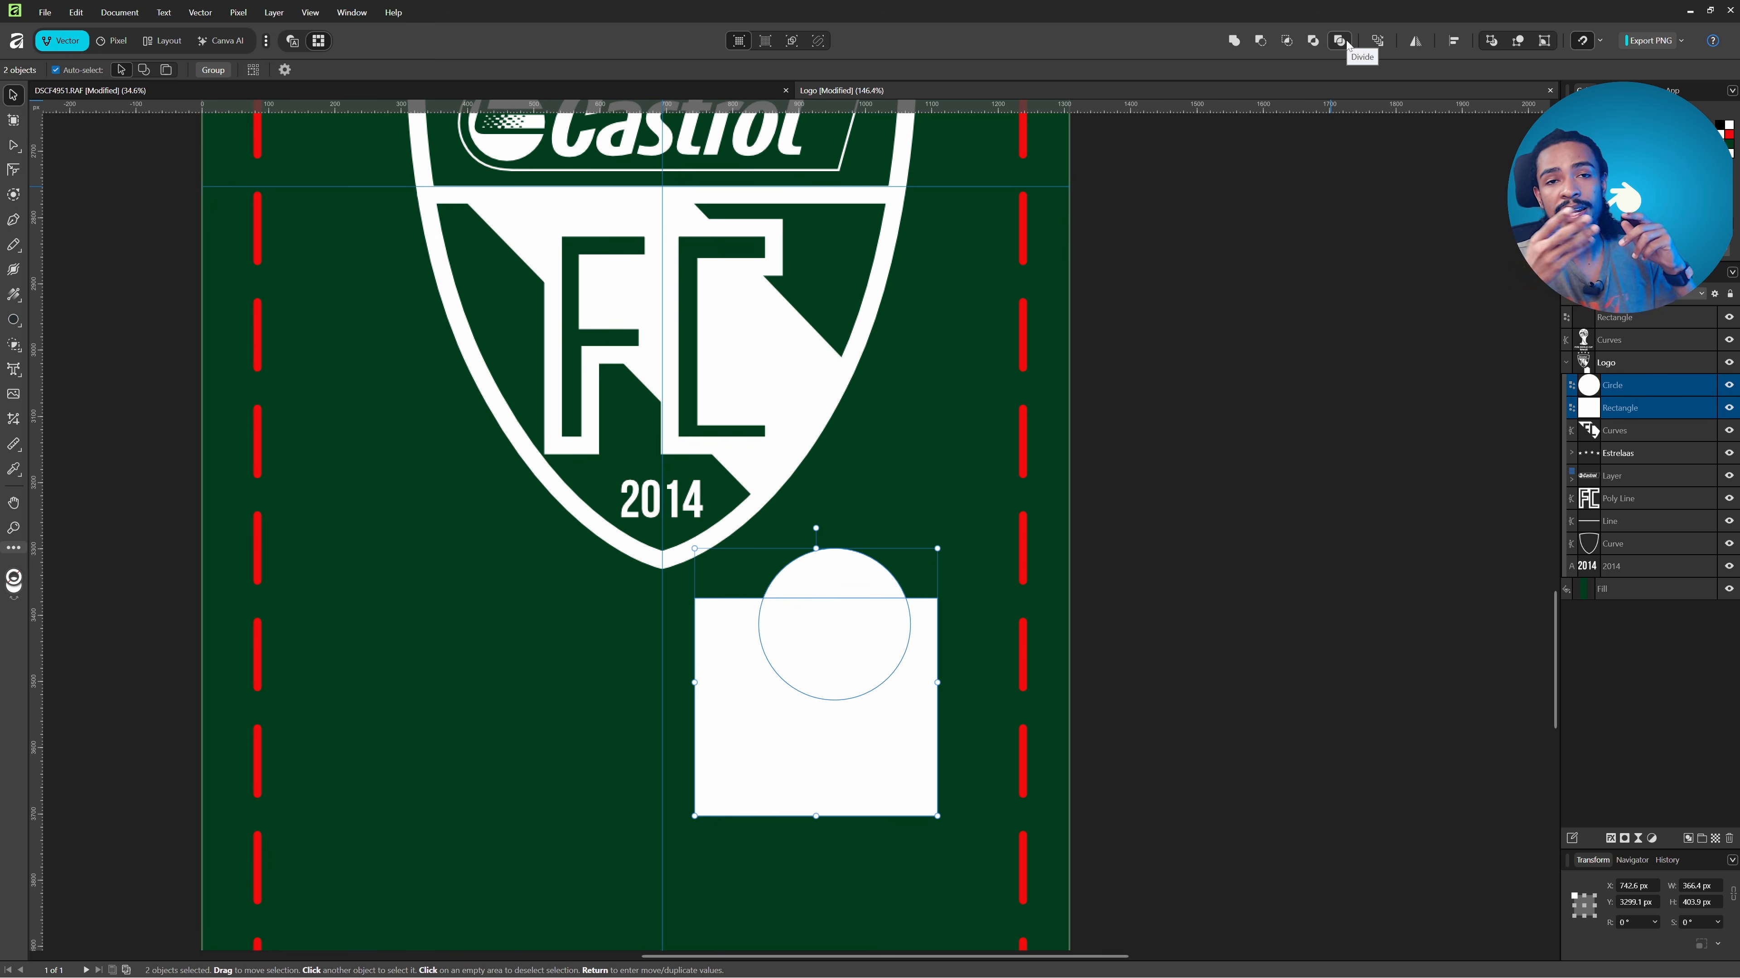
- Delete the test circle and rectangle below the Castrol crest
{"action": "left_click", "coordinate": [1088, 604]}
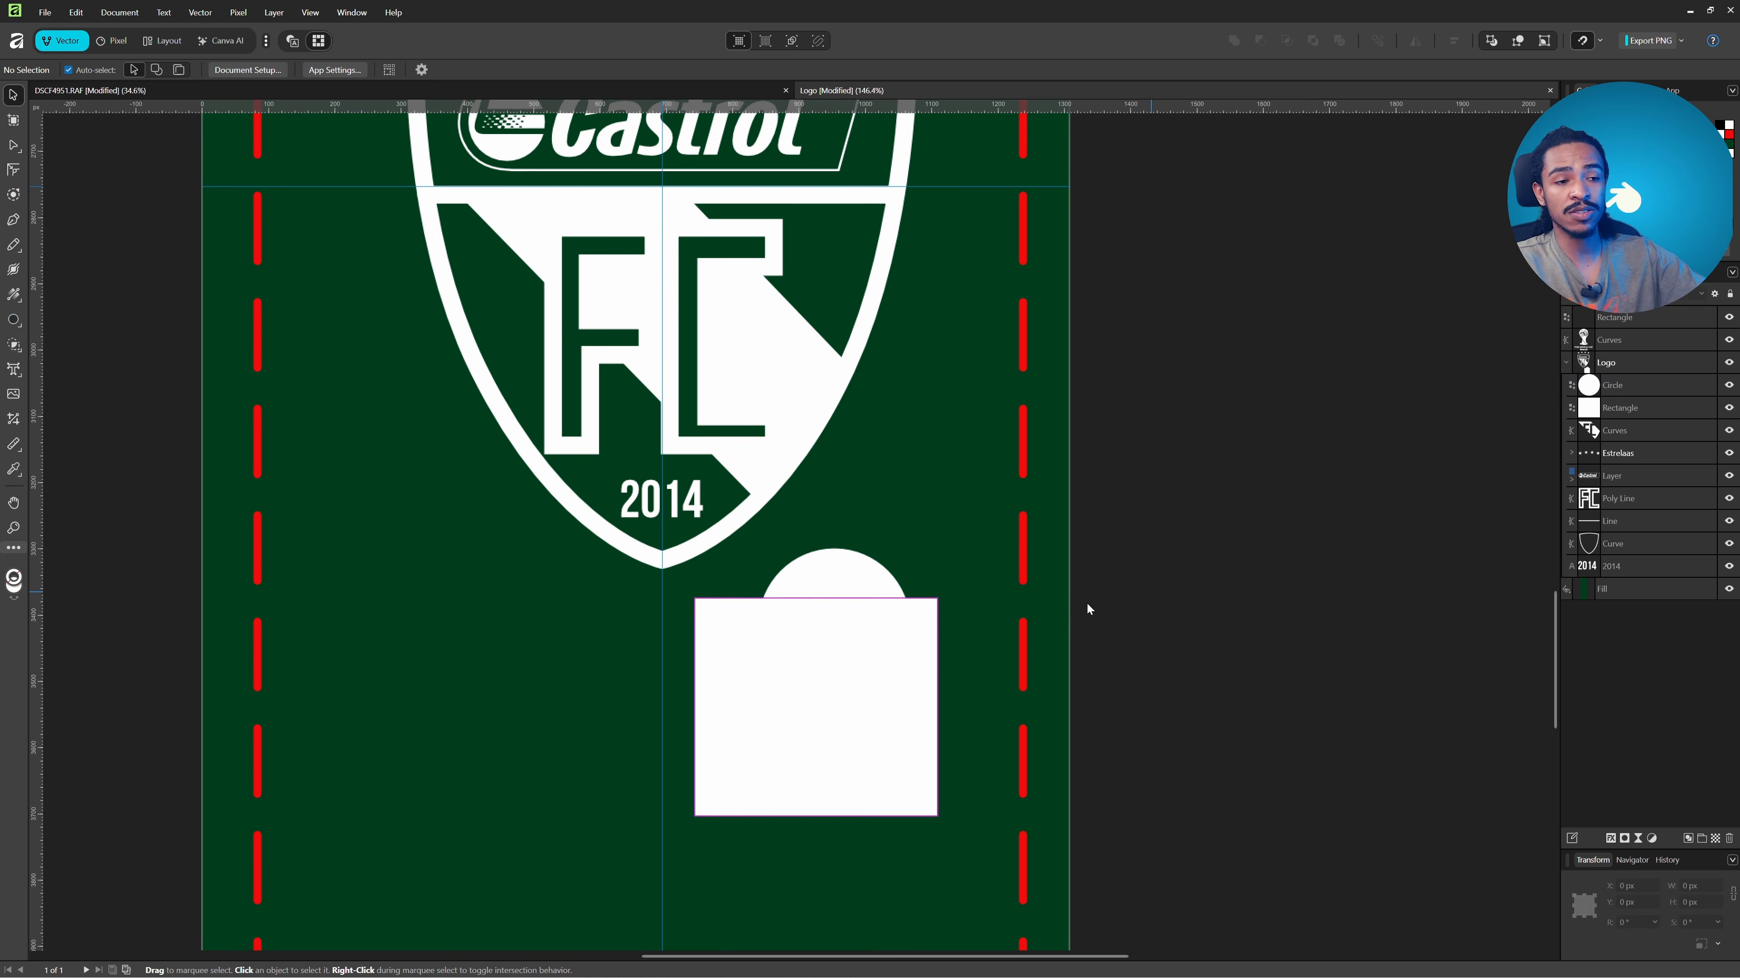
{"action": "left_click", "coordinate": [821, 579]}
{"action": "key", "text": "Delete"}
{"action": "left_click", "coordinate": [778, 738]}
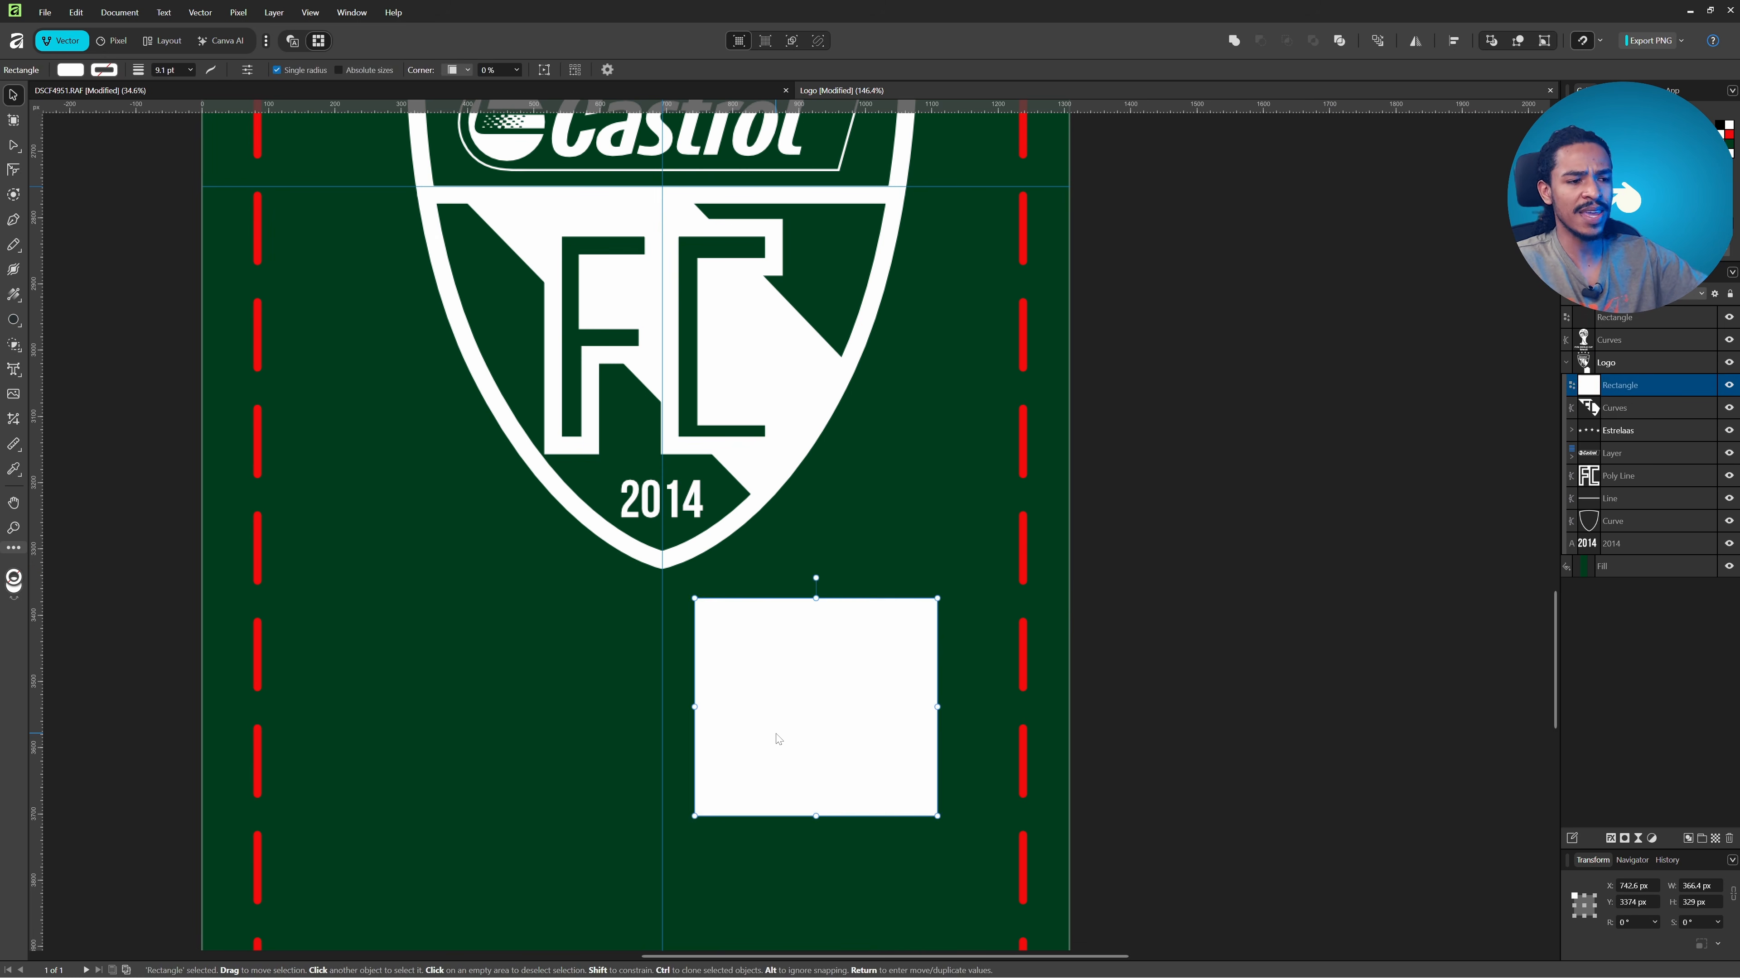
{"action": "key", "text": "Delete"}
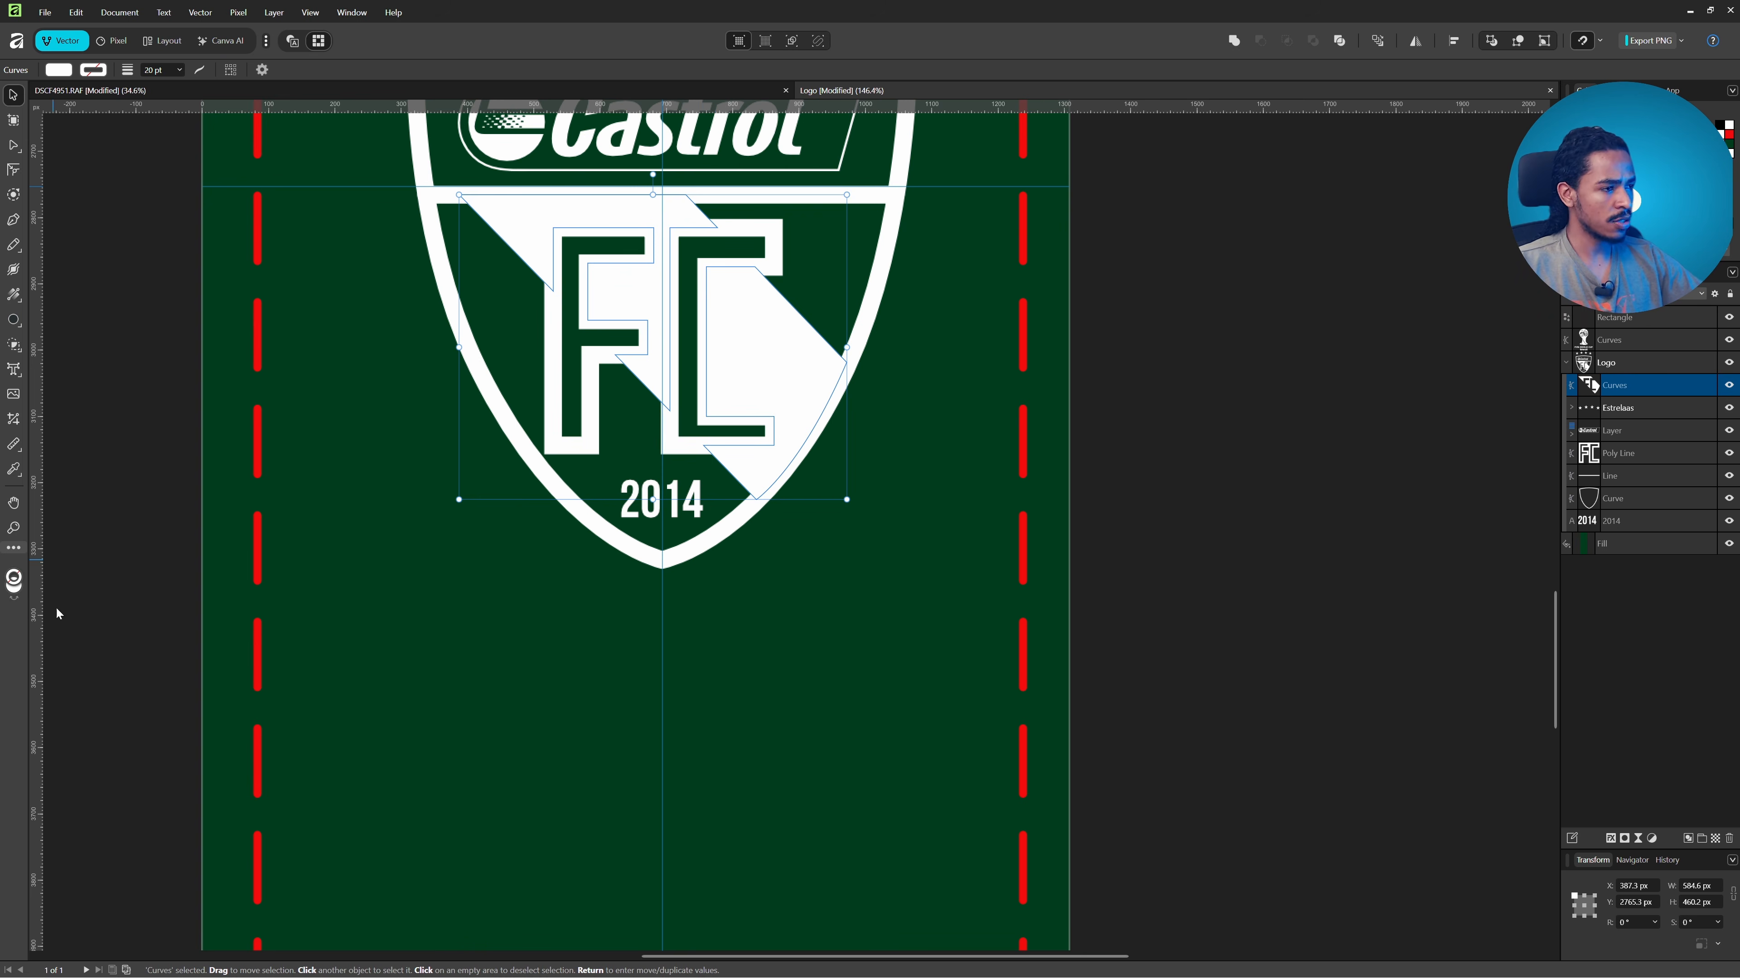
- Look through the Layout and Canva AI workspaces with the Logo document, and return to the sunset photo's document
{"action": "left_click", "coordinate": [182, 36]}
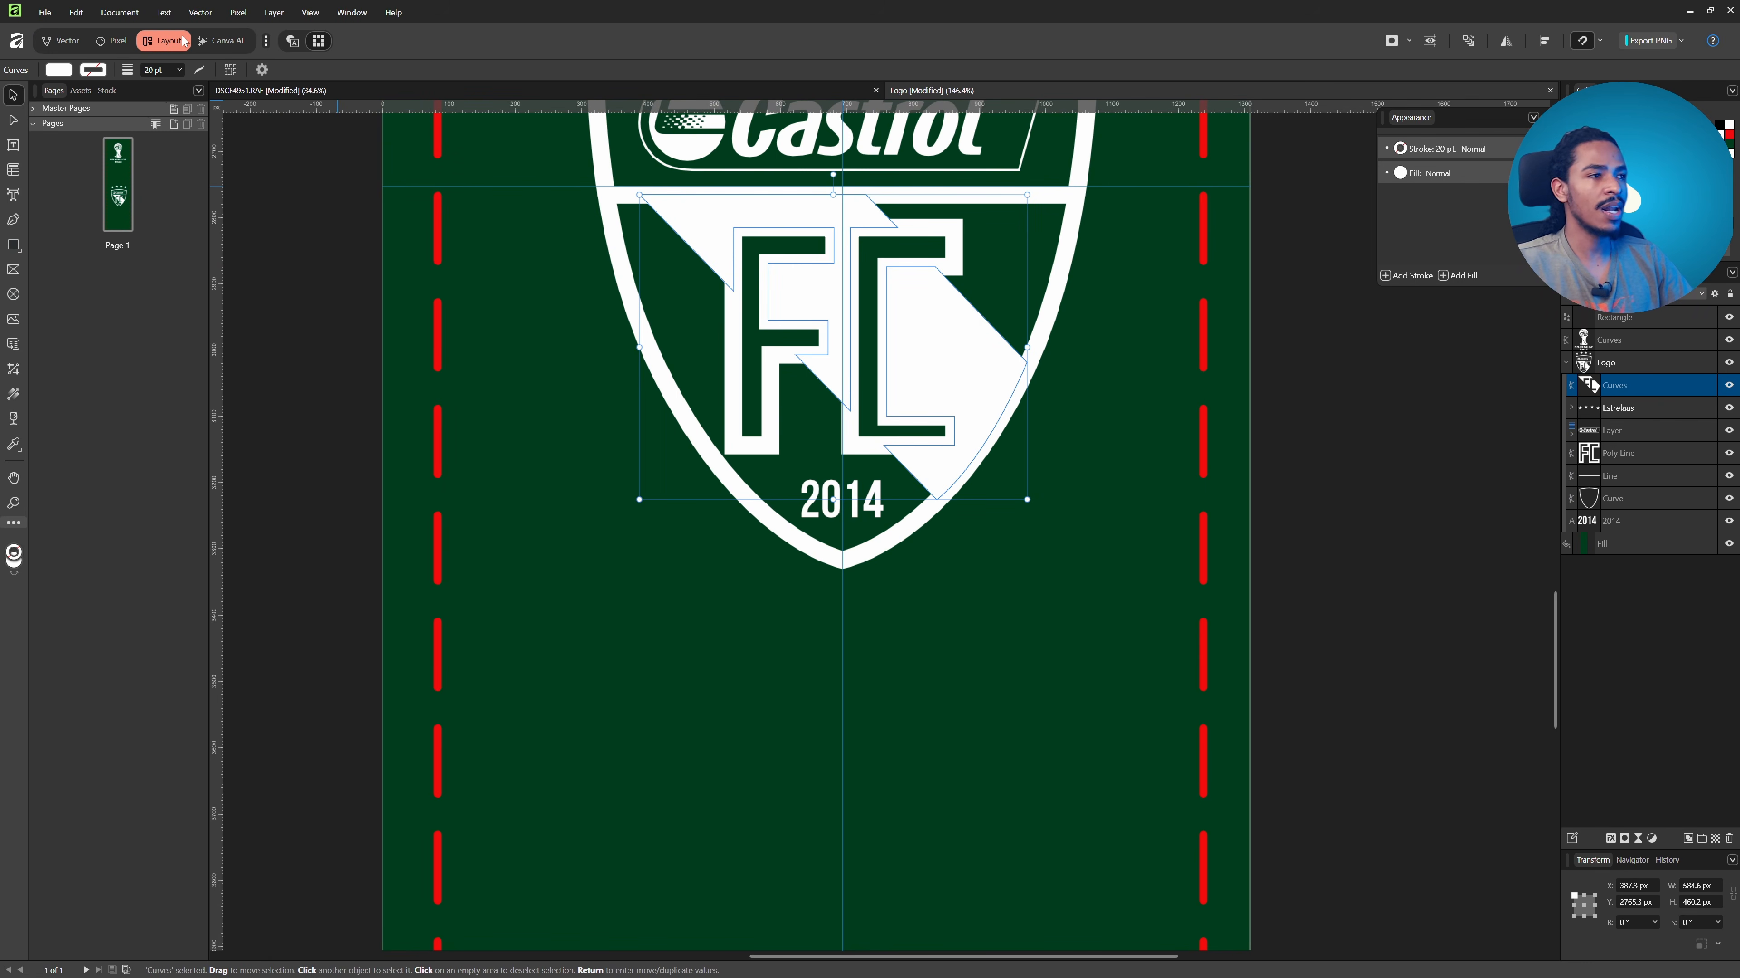
{"action": "left_click", "coordinate": [234, 45]}
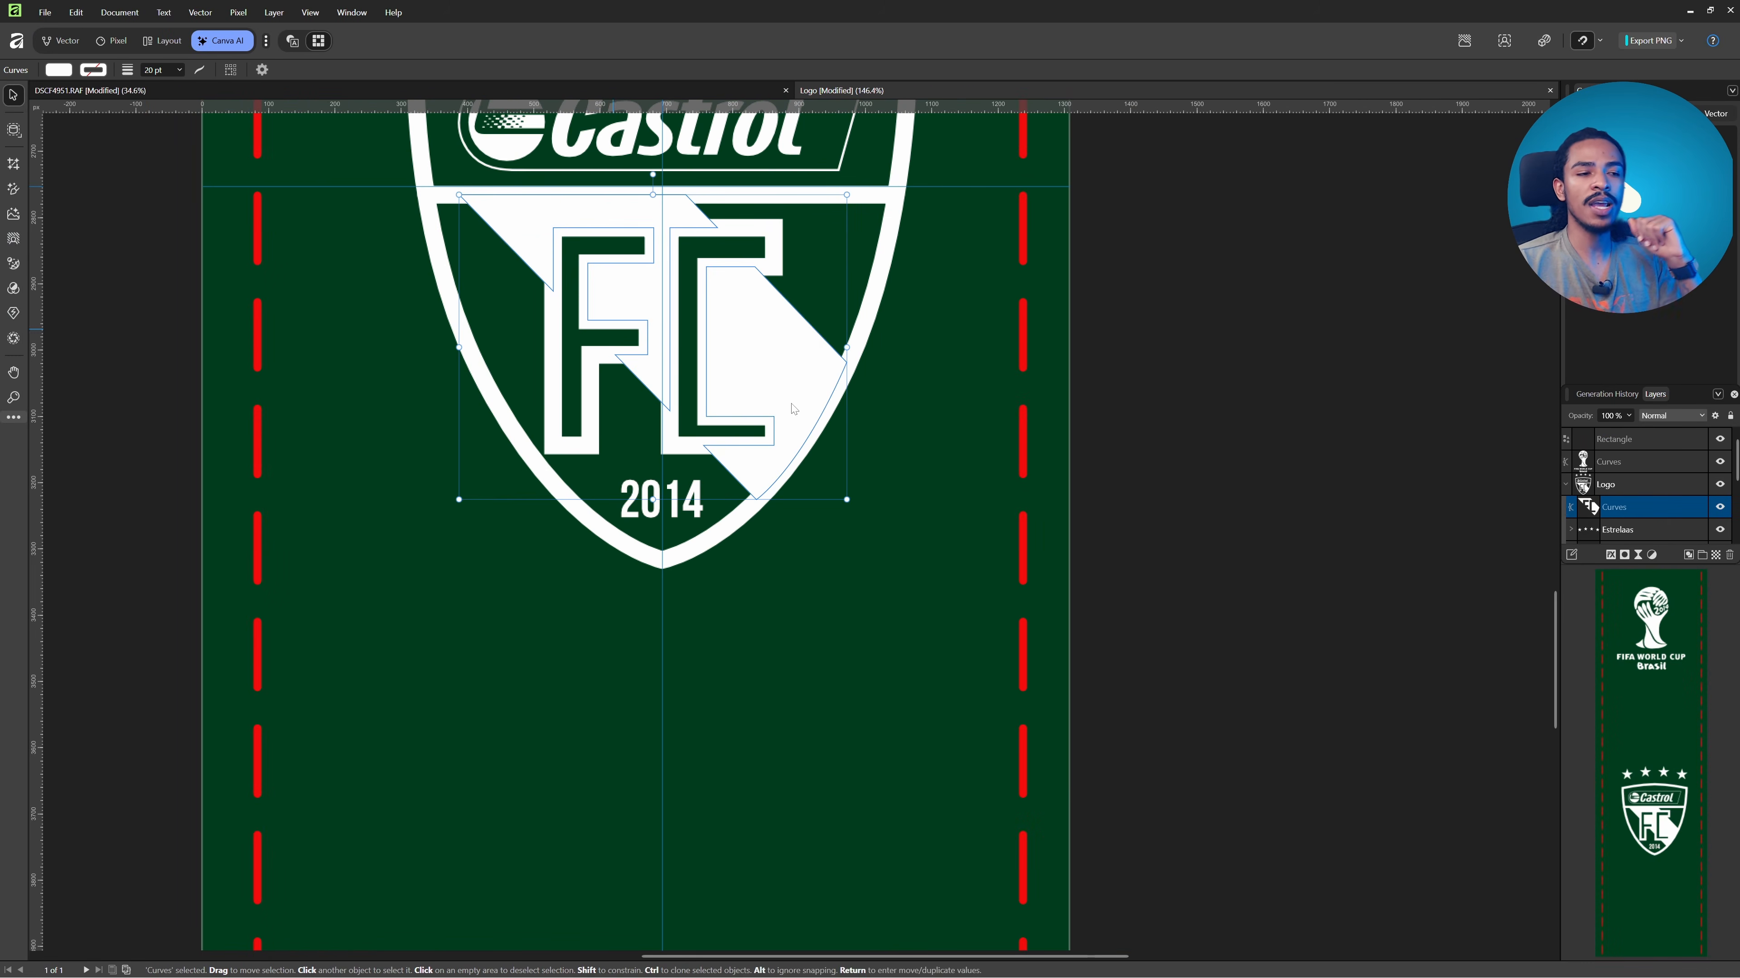
{"action": "scroll", "coordinate": [793, 409], "scroll_direction": "down", "scroll_amount": 5}
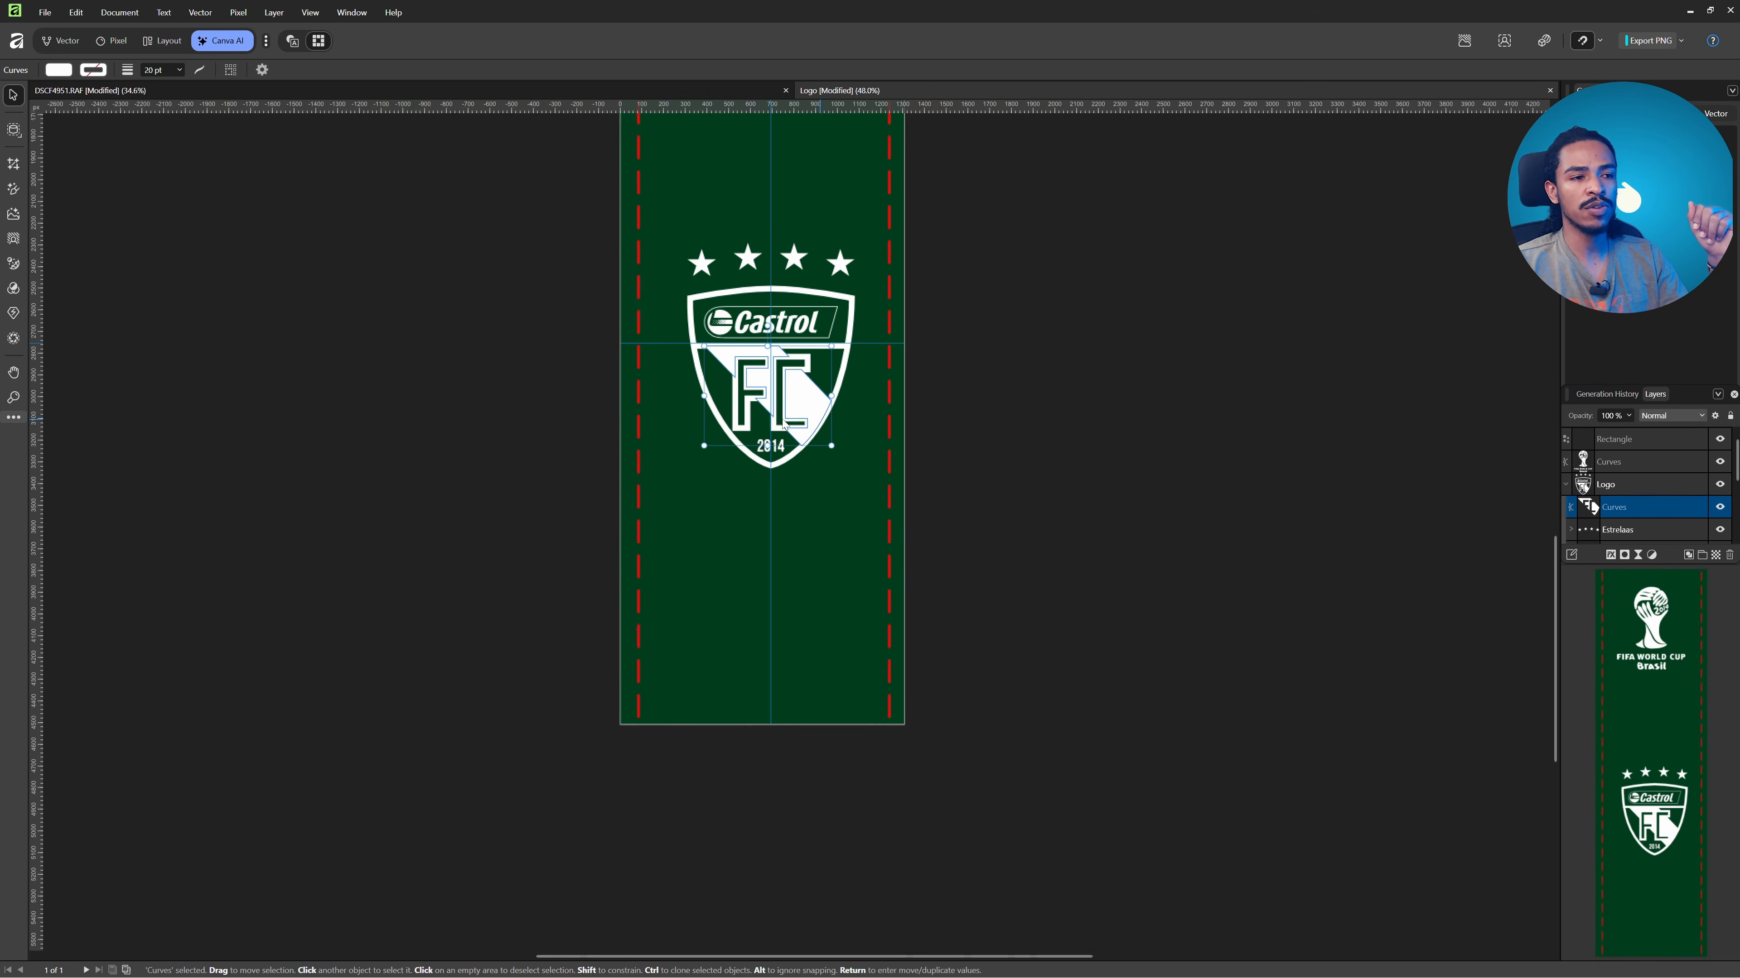
{"action": "left_click", "coordinate": [664, 90]}
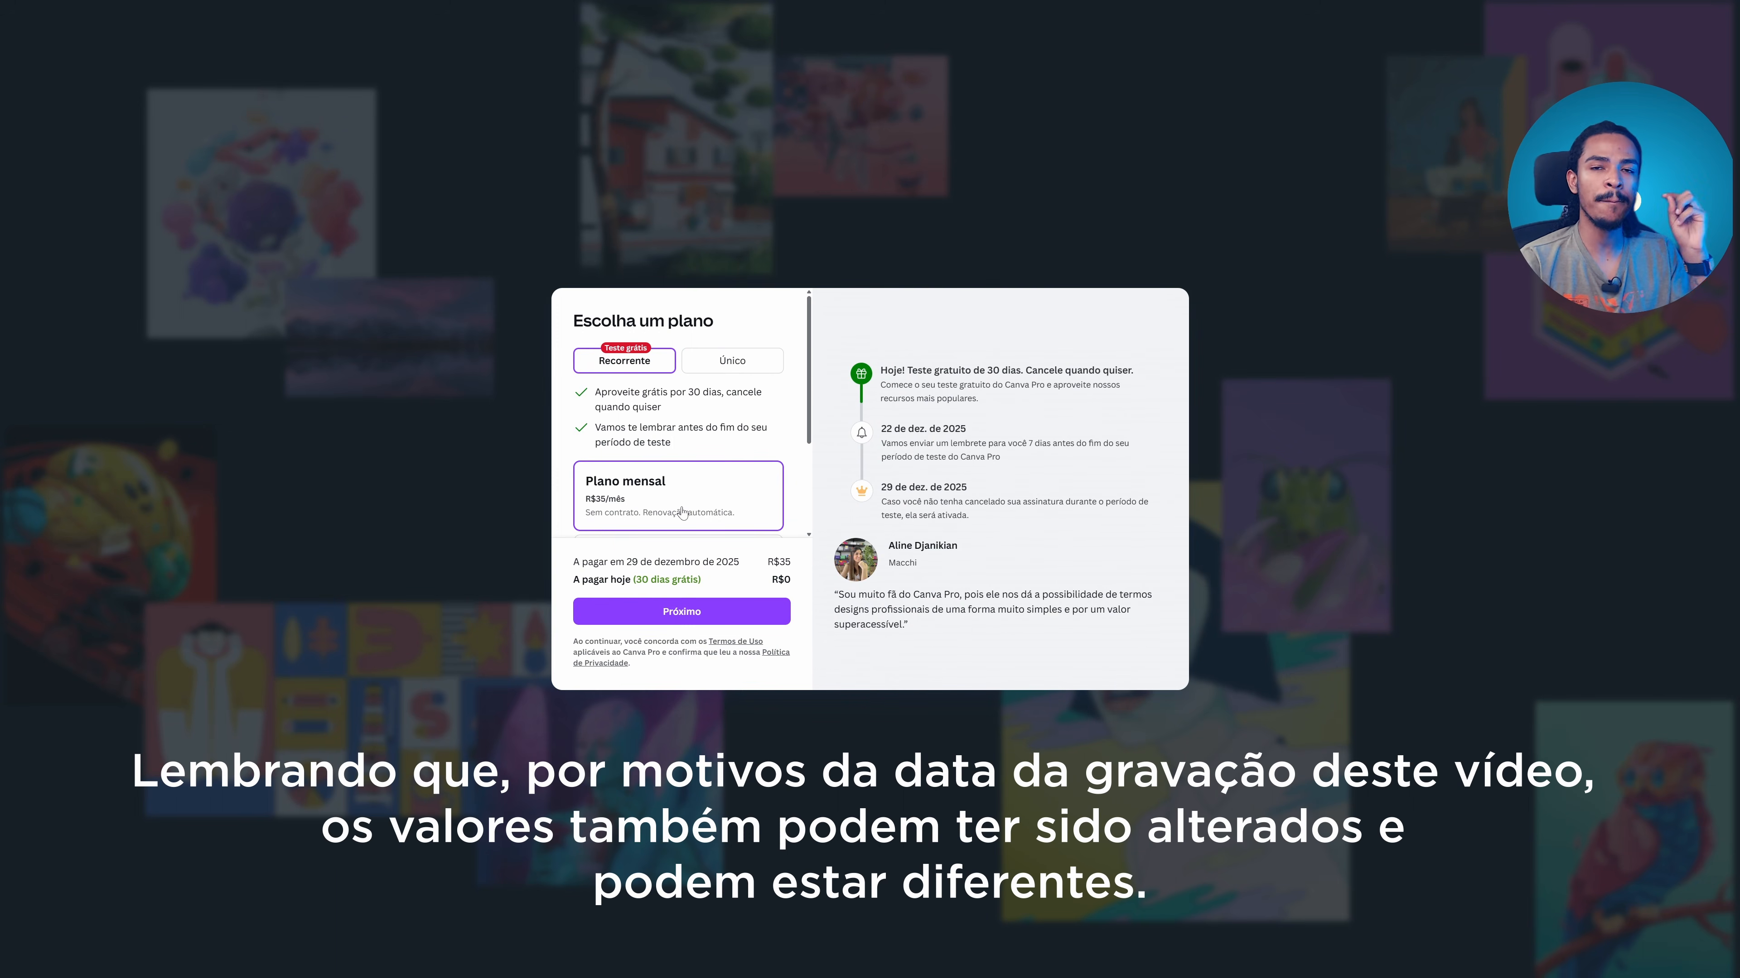
- Compare the monthly, annual single-payment and annual 12-instalment plans in Canva's plan selection
{"action": "scroll", "coordinate": [681, 511], "scroll_direction": "down", "scroll_amount": 3}
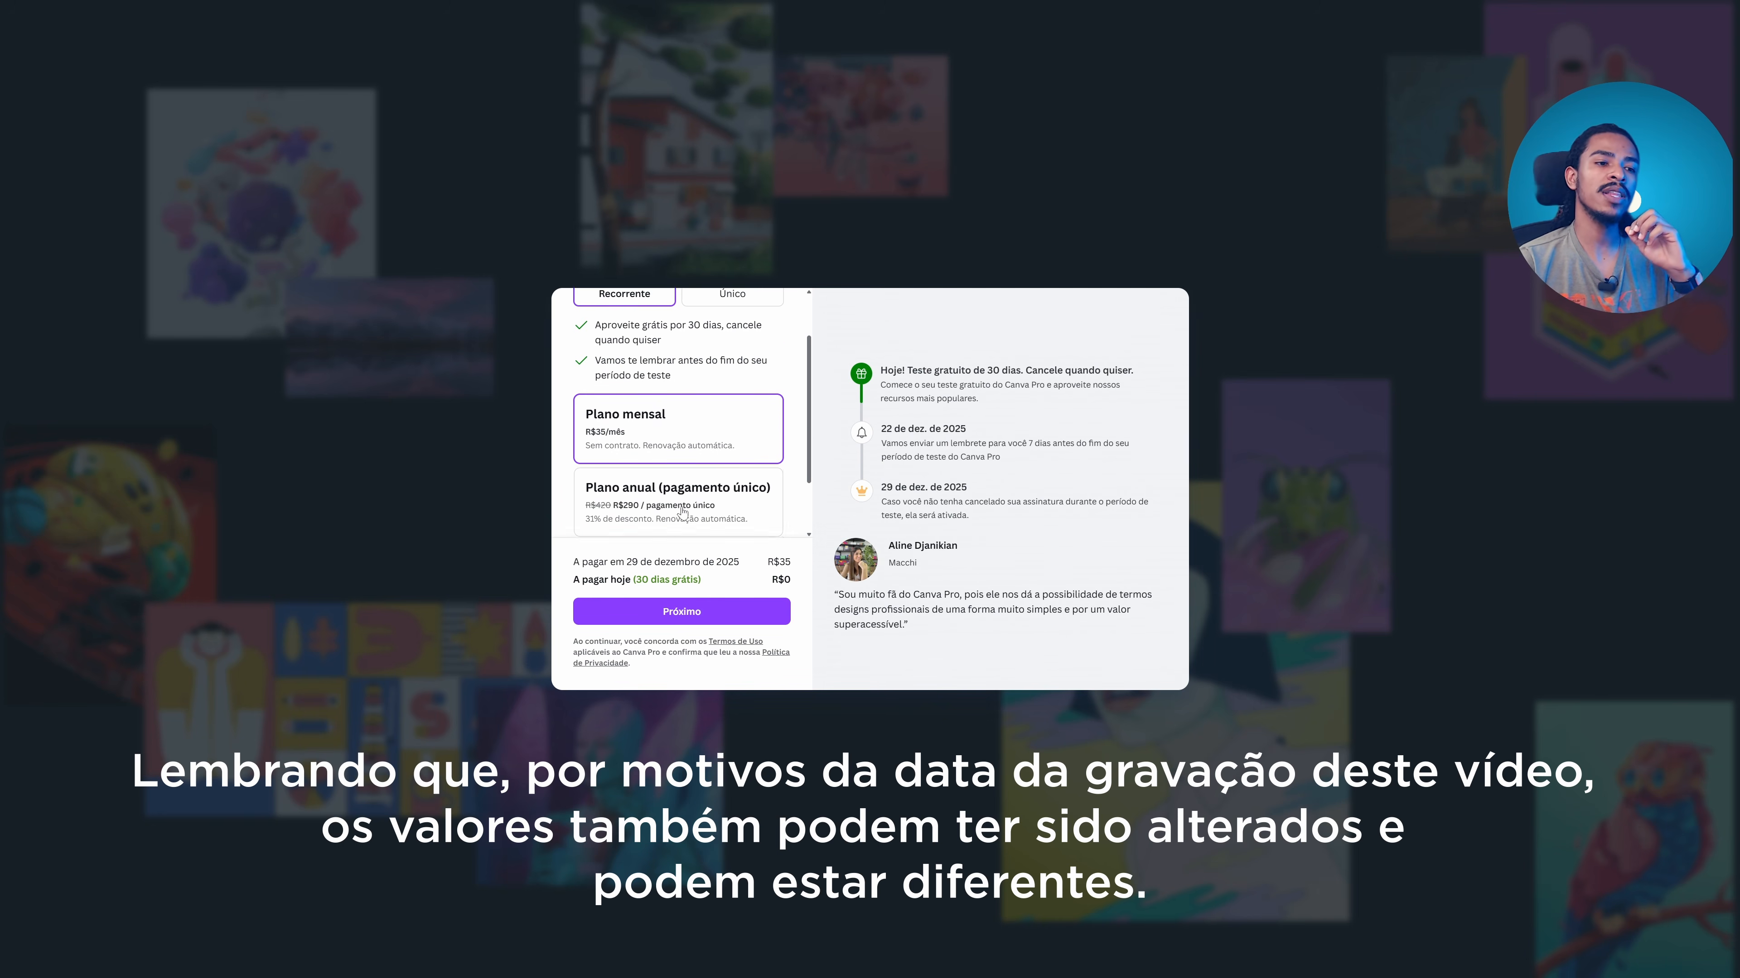
{"action": "left_click", "coordinate": [674, 451]}
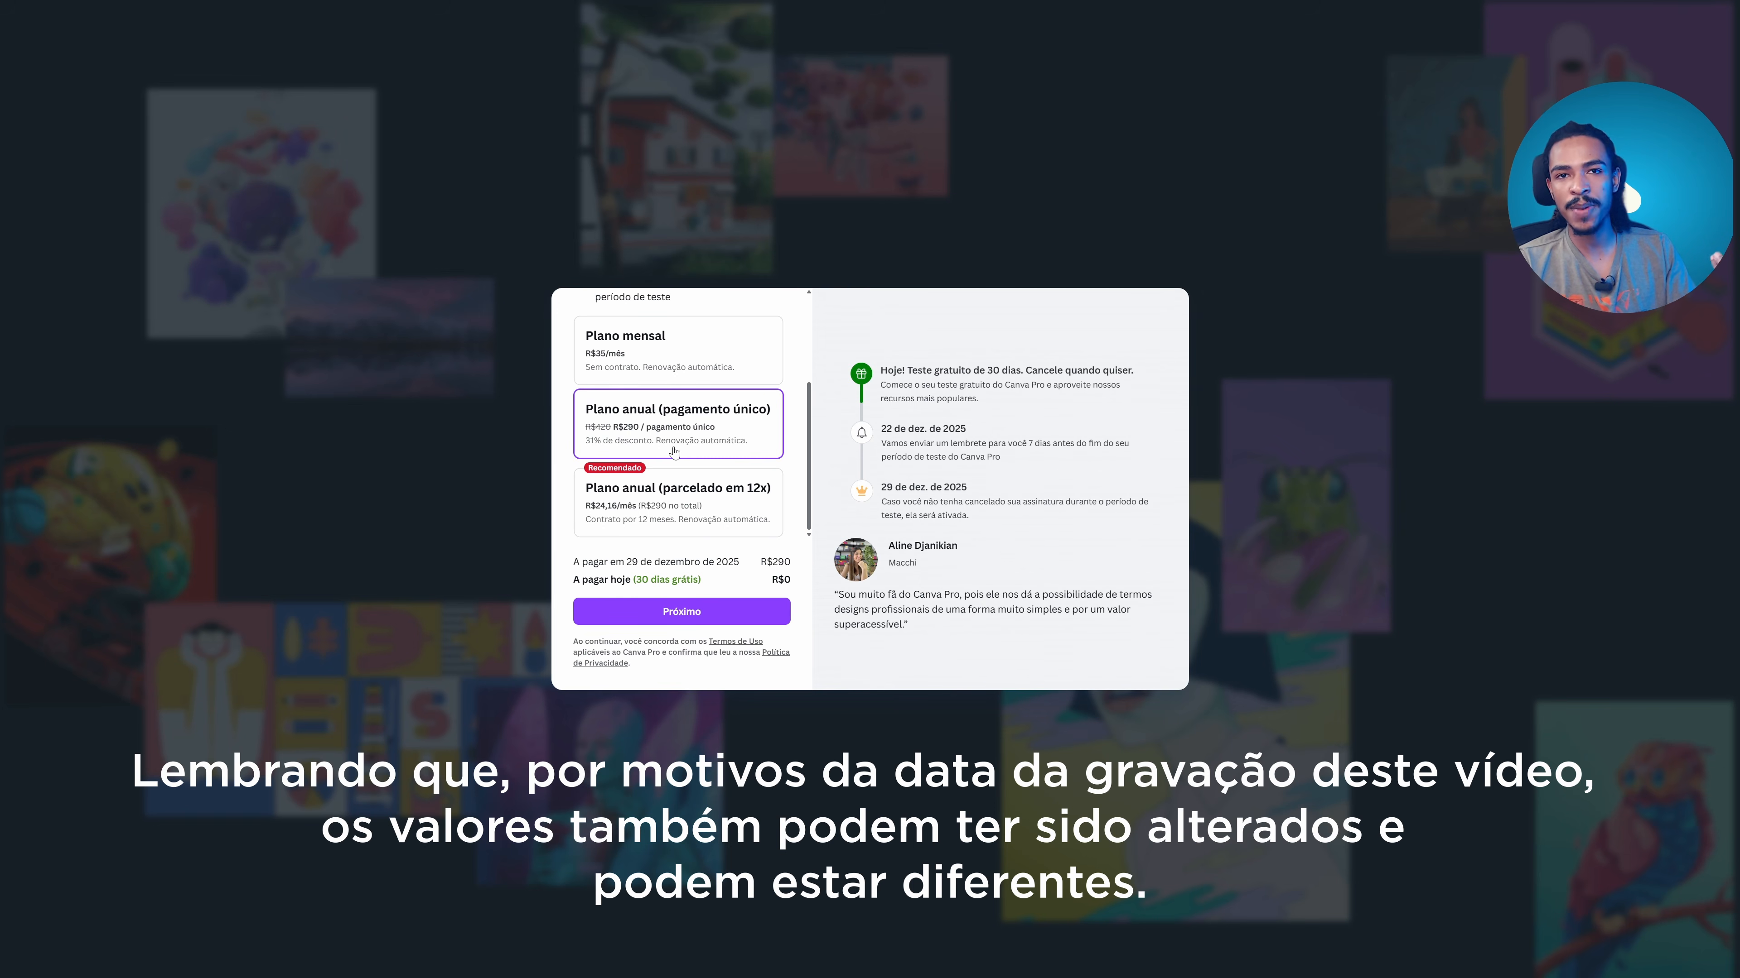
{"action": "left_click", "coordinate": [719, 511]}
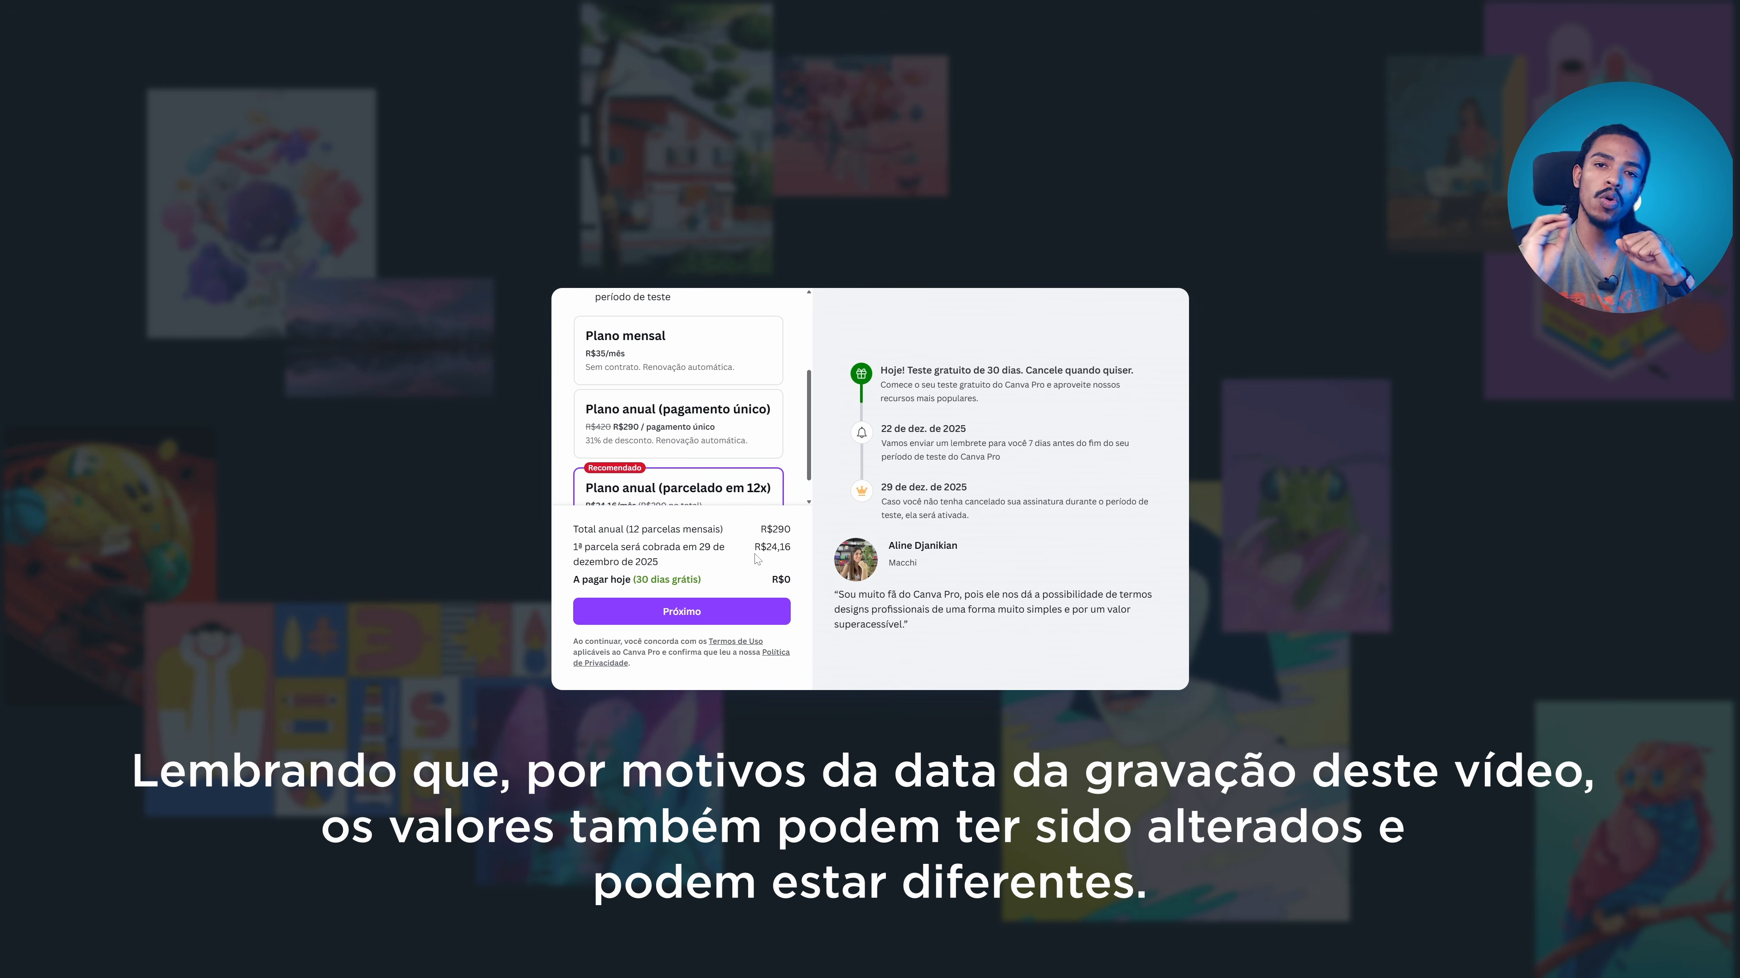
{"action": "scroll", "coordinate": [743, 408], "scroll_direction": "up", "scroll_amount": 3}
{"action": "left_click", "coordinate": [627, 480]}
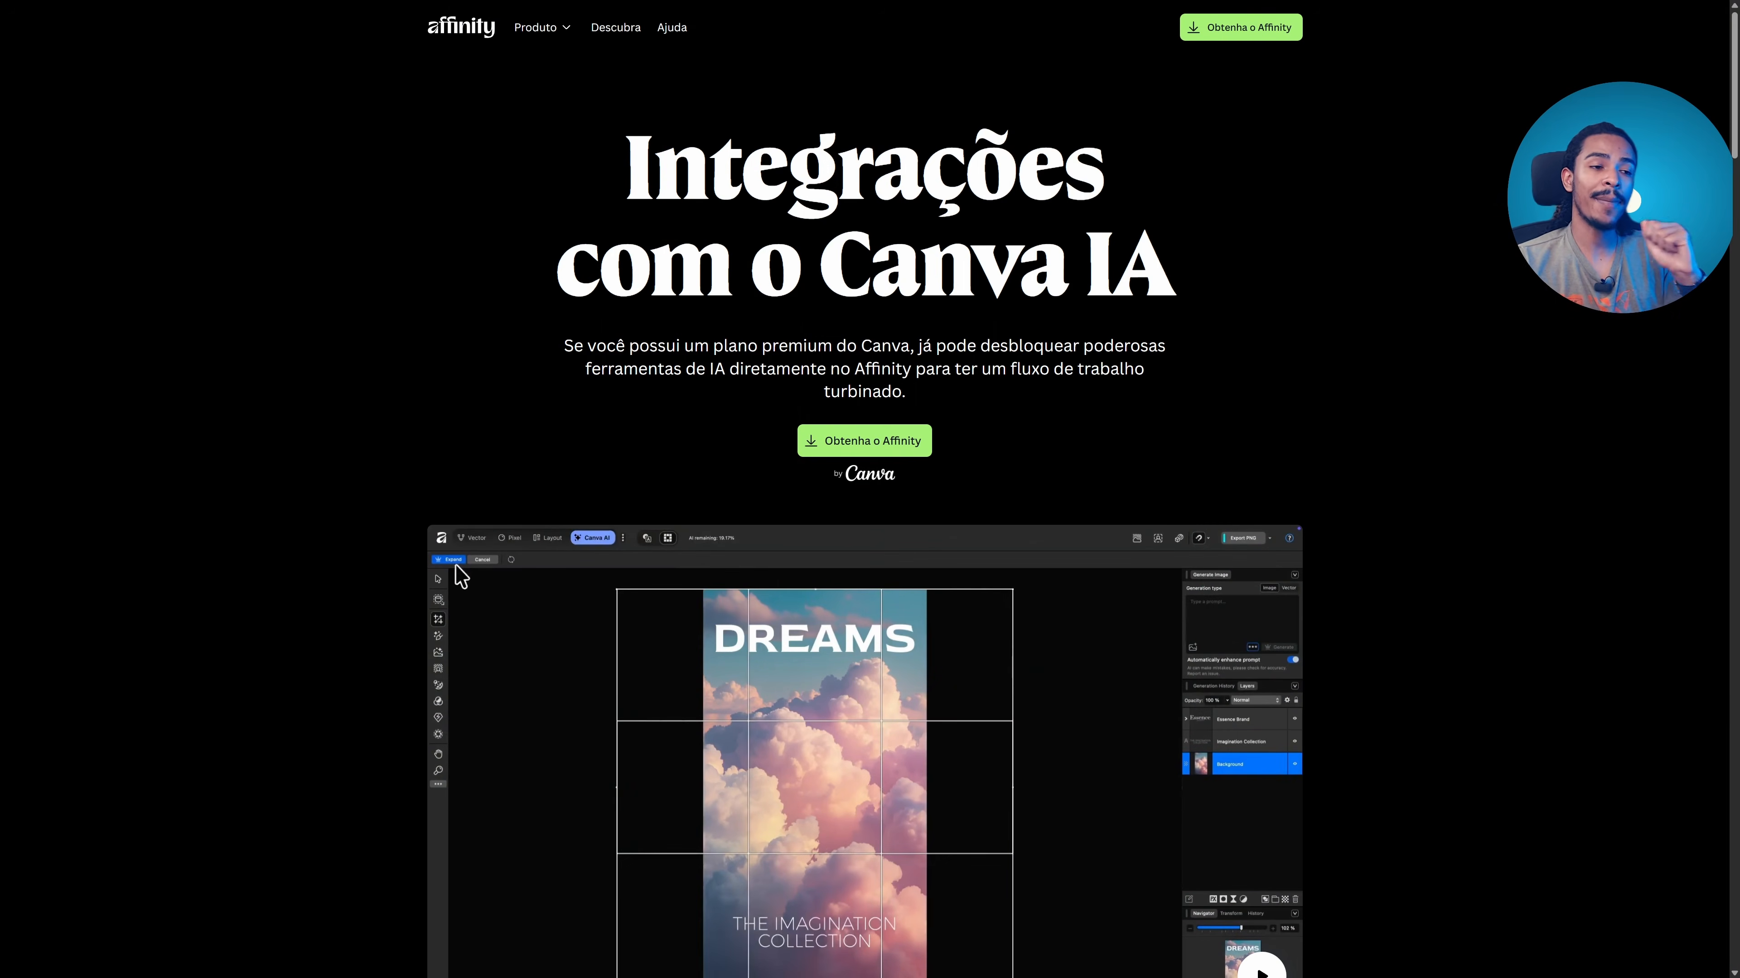
- Review the Canva AI integrations page on the Affinity website, including its cards for the individual AI features
{"action": "scroll", "coordinate": [987, 484], "scroll_direction": "down", "scroll_amount": 4}
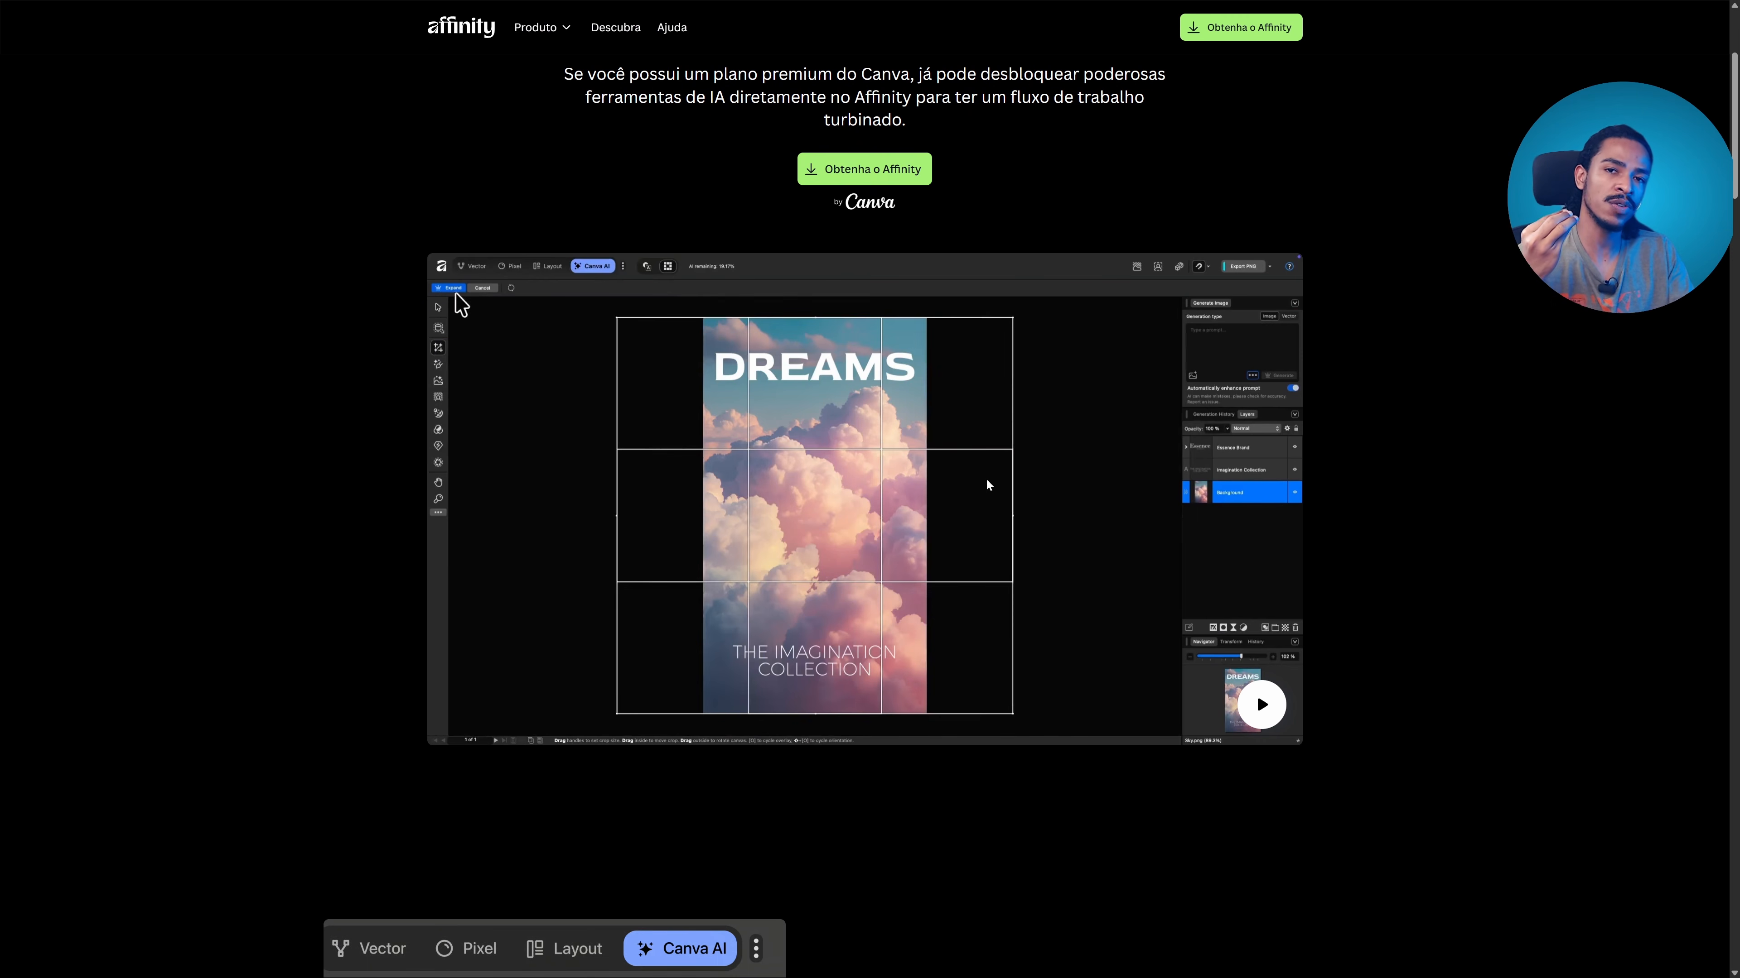
{"action": "scroll", "coordinate": [1034, 579], "scroll_direction": "down", "scroll_amount": 2}
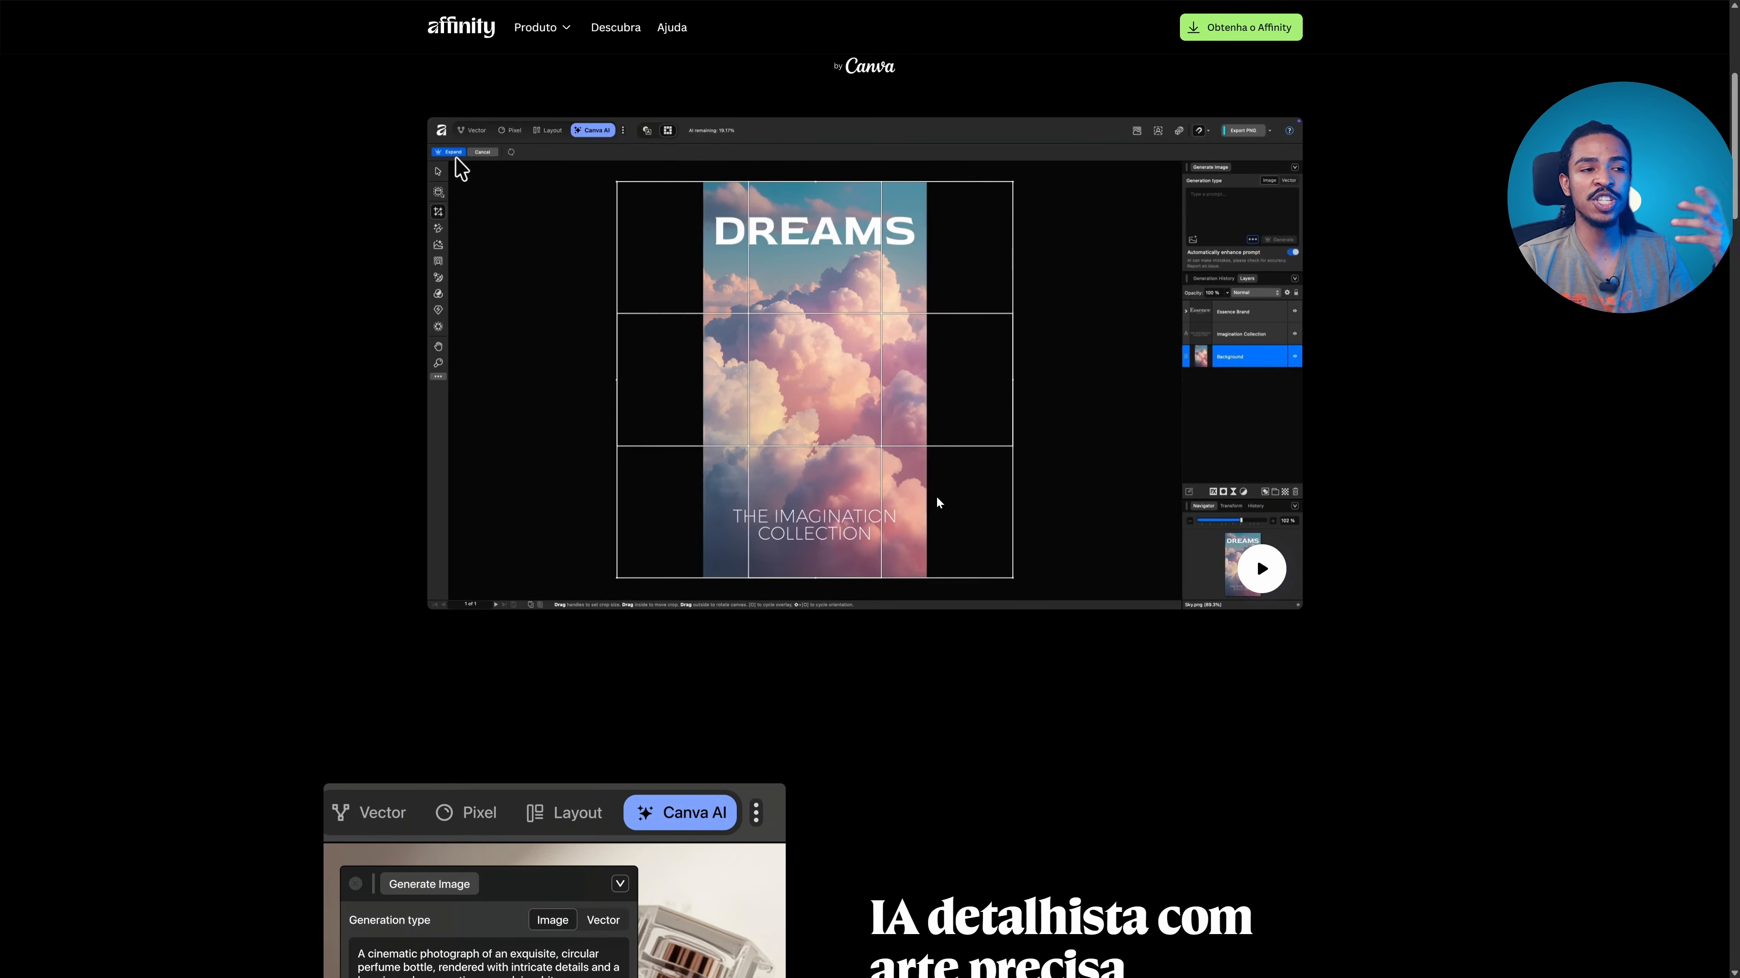
{"action": "scroll", "coordinate": [1000, 627], "scroll_direction": "up", "scroll_amount": 3}
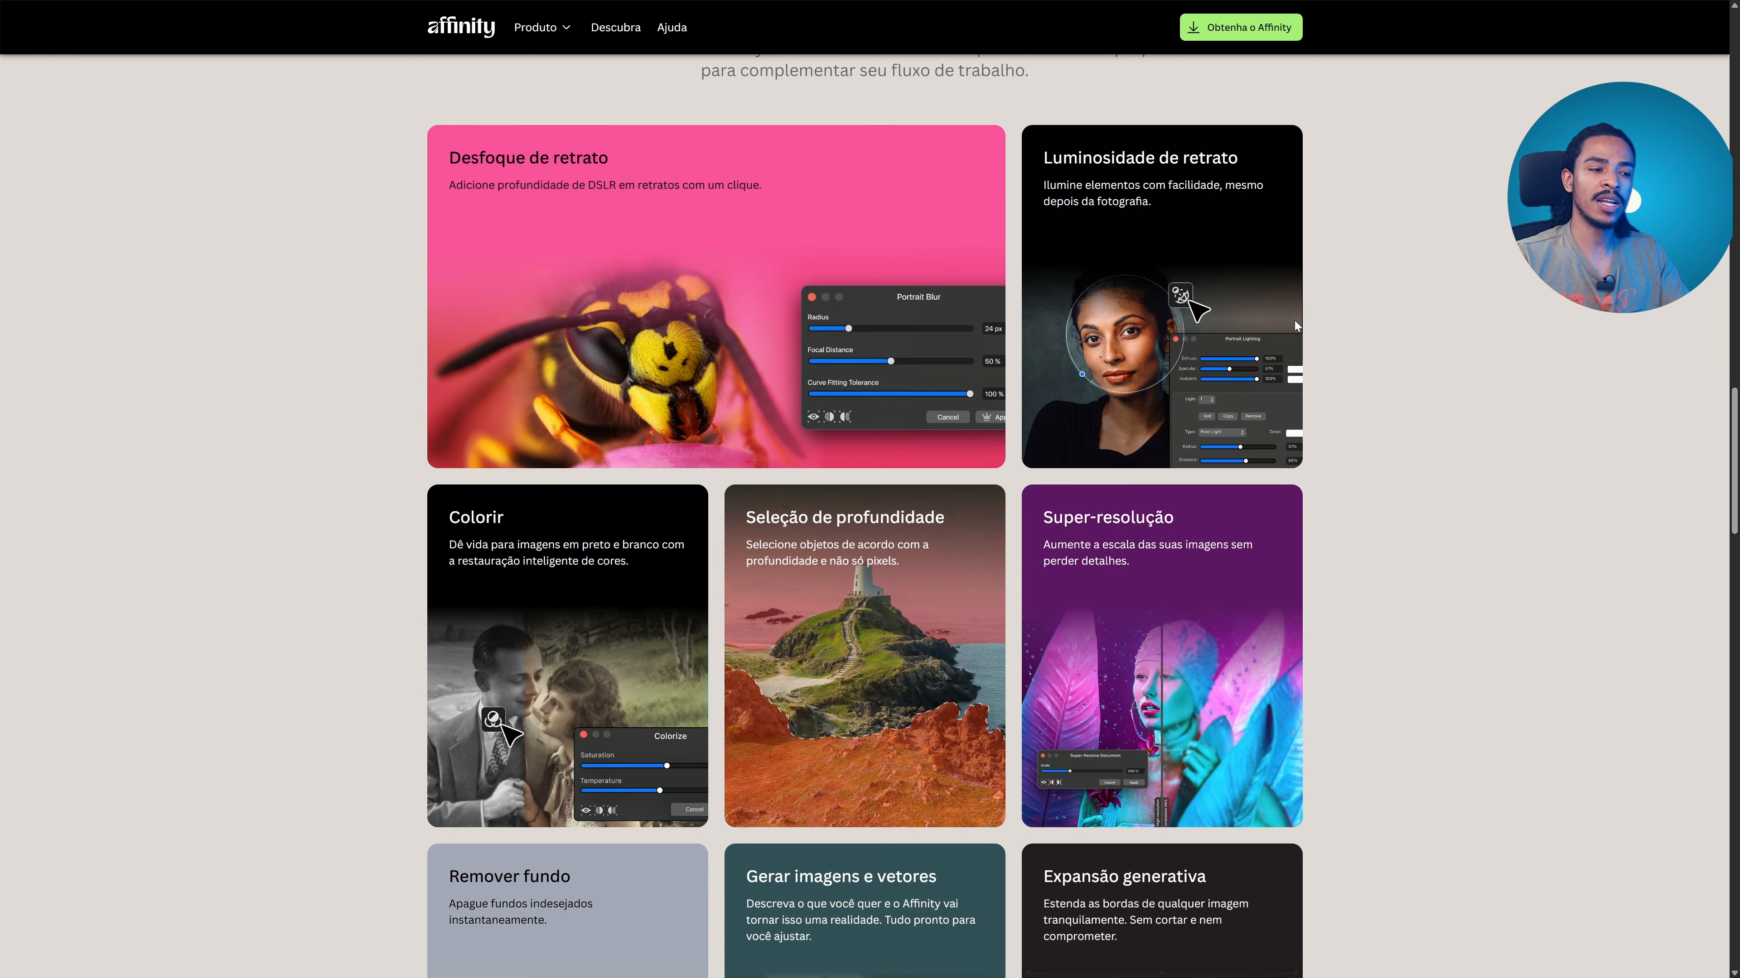
{"action": "scroll", "coordinate": [1176, 573], "scroll_direction": "down", "scroll_amount": 2}
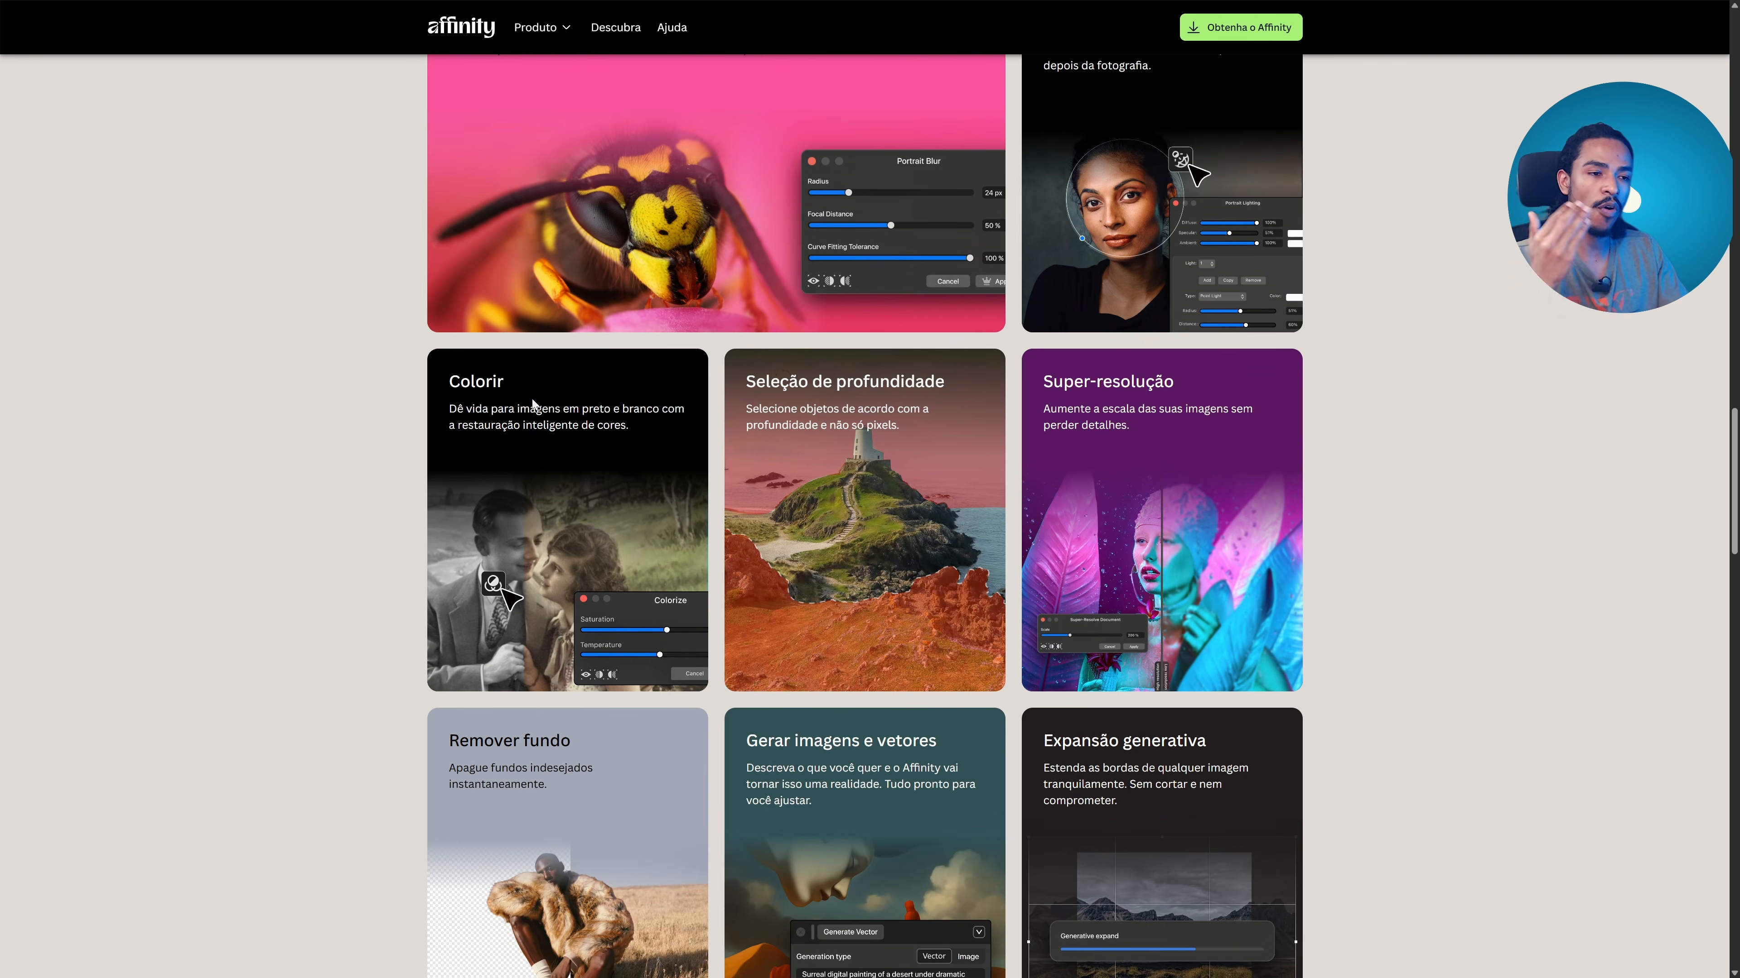
{"action": "scroll", "coordinate": [532, 399], "scroll_direction": "down", "scroll_amount": 5}
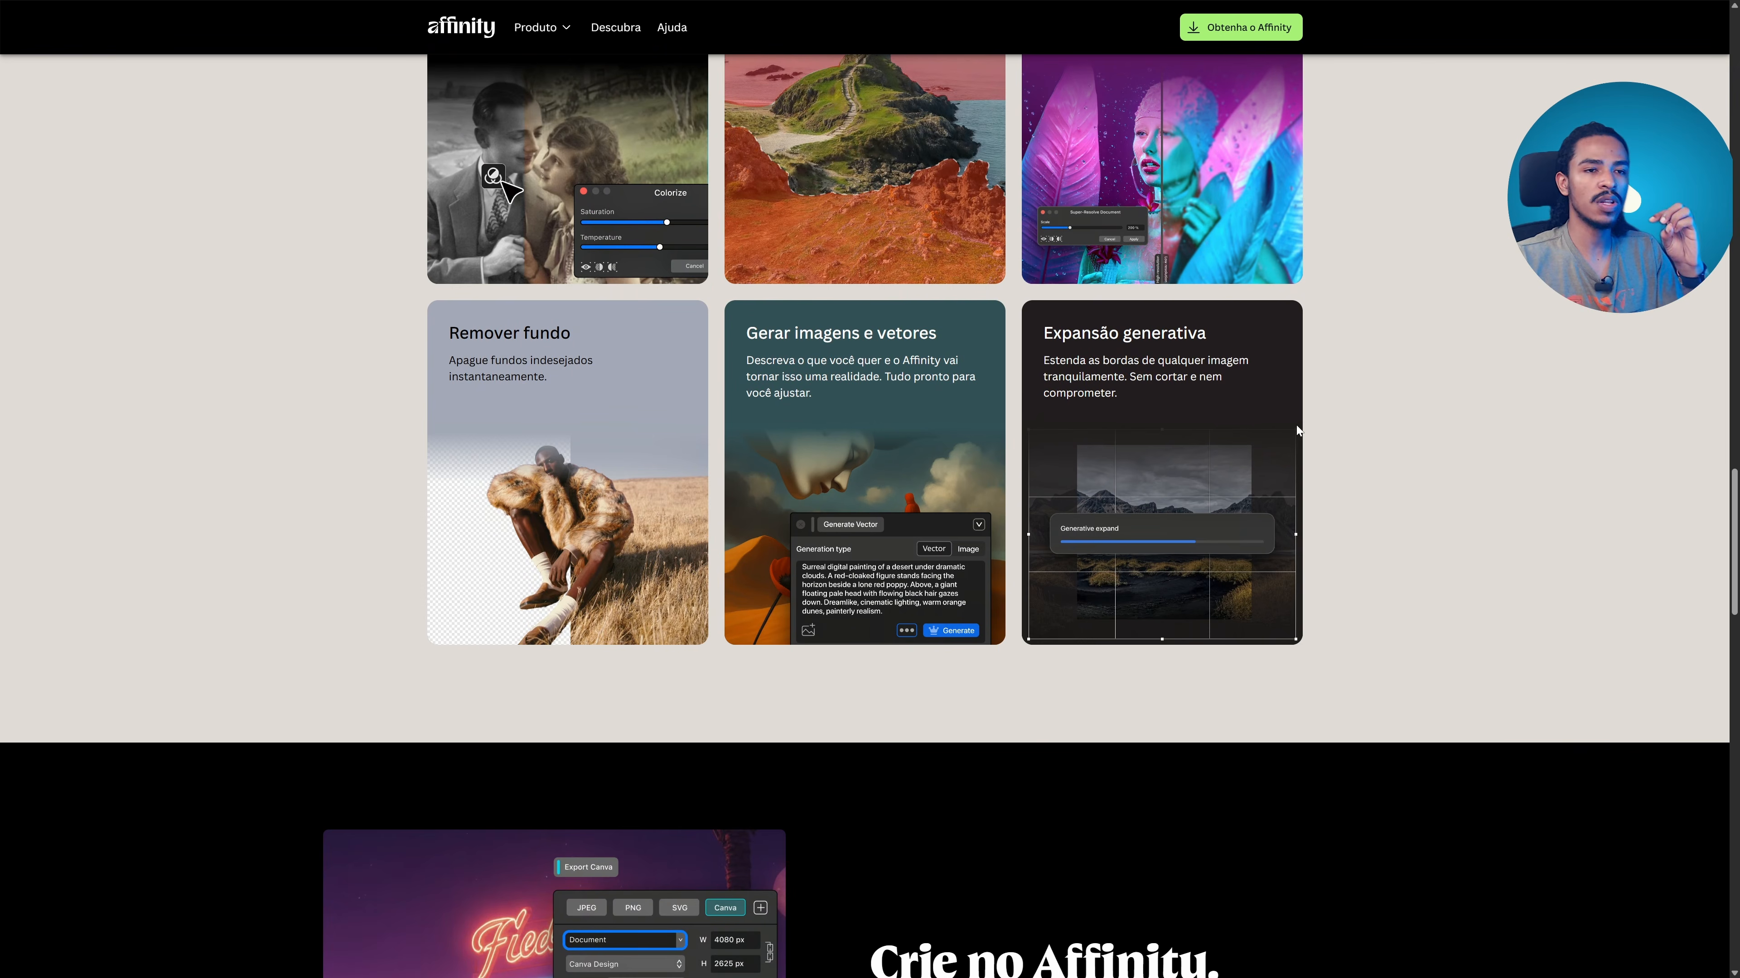
{"action": "scroll", "coordinate": [991, 202], "scroll_direction": "up", "scroll_amount": 3}
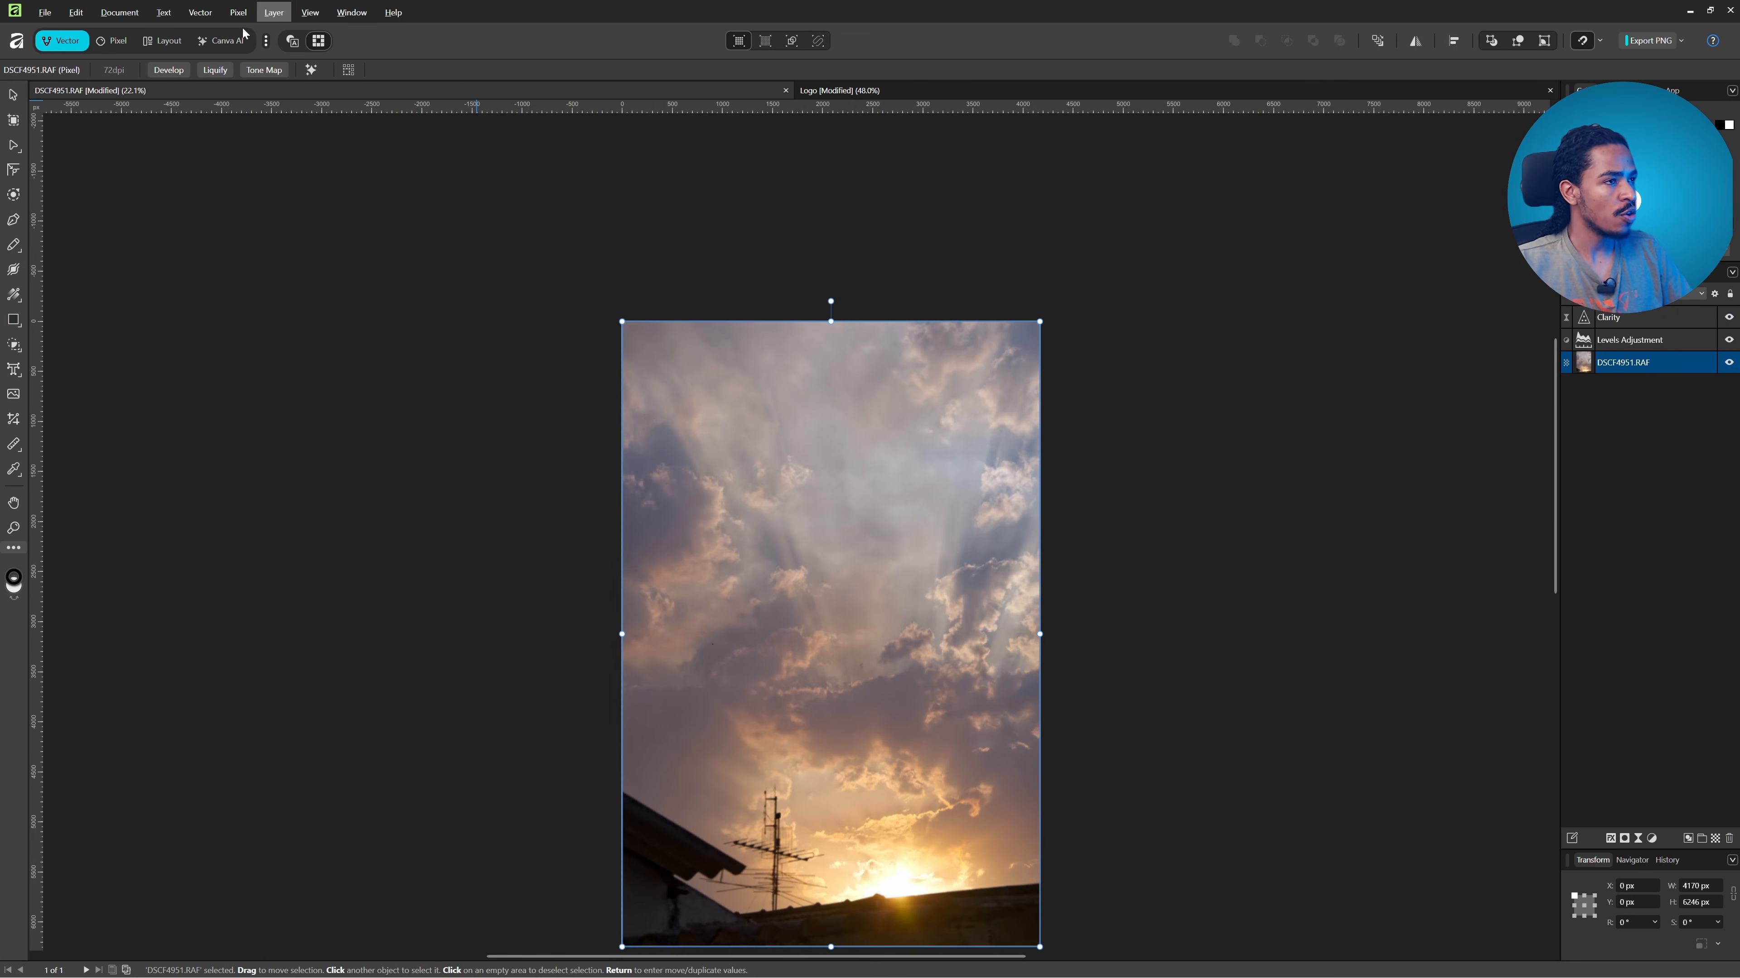
- Switch Affinity to the Canva AI workspace with the sunset photo, and enable the Retouching studio and disable it again
{"action": "left_click", "coordinate": [222, 42]}
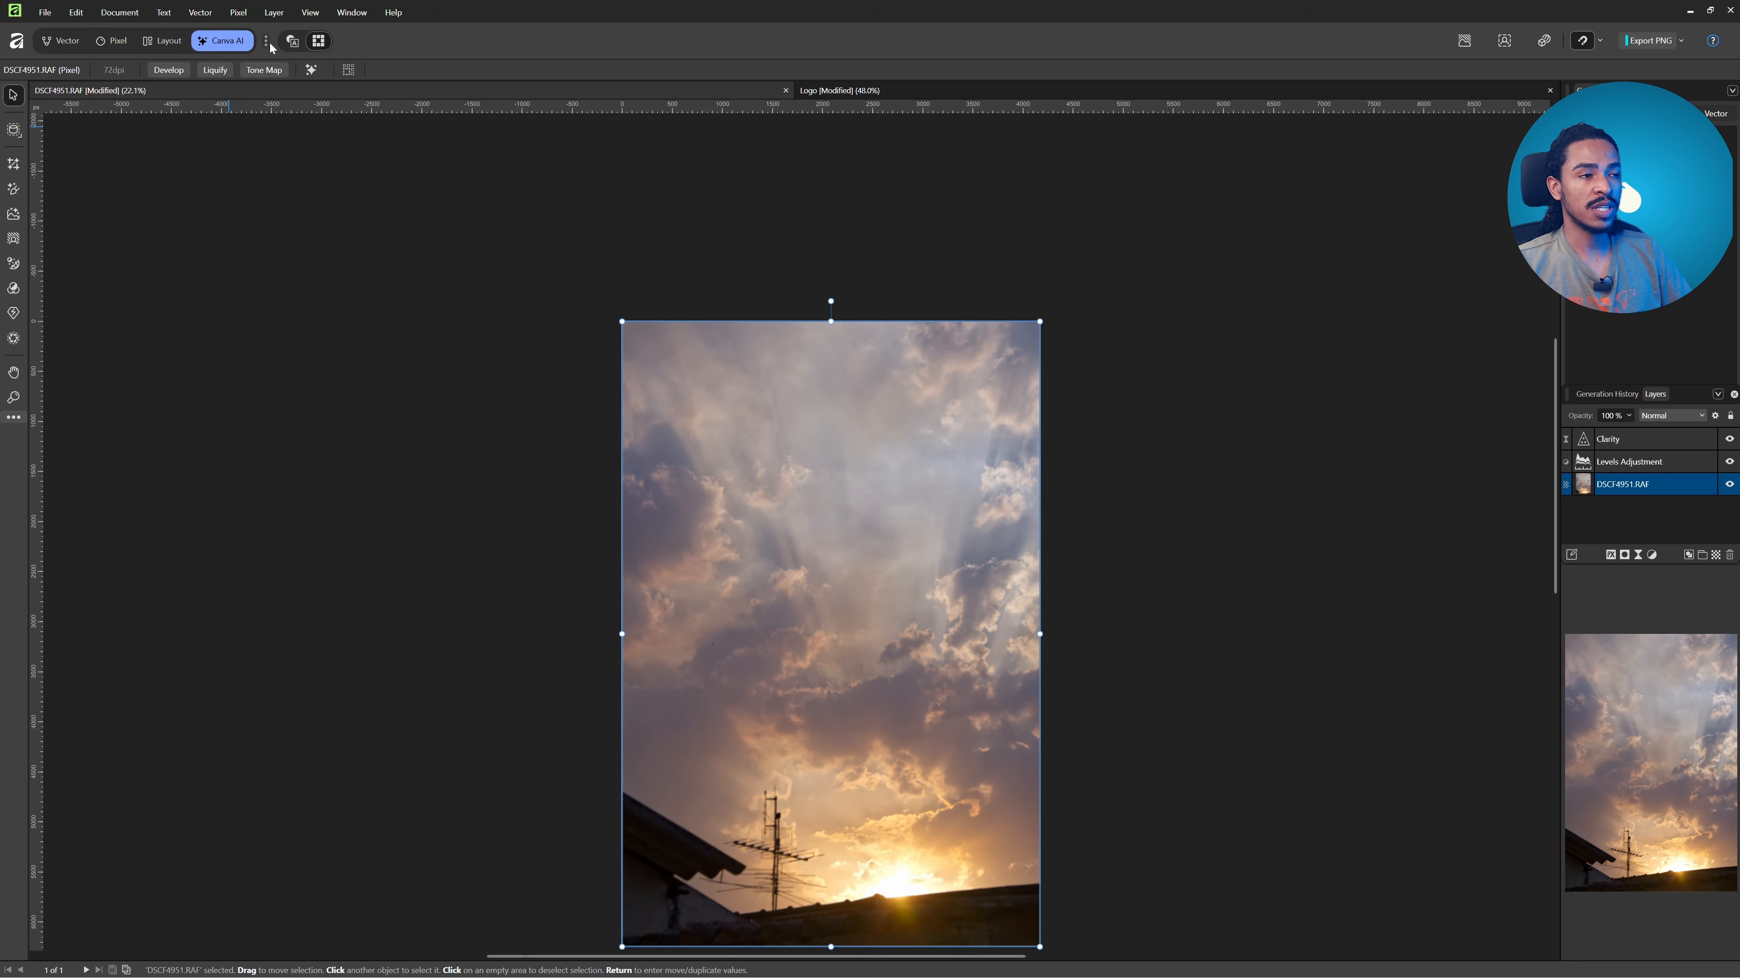
{"action": "left_click", "coordinate": [271, 45]}
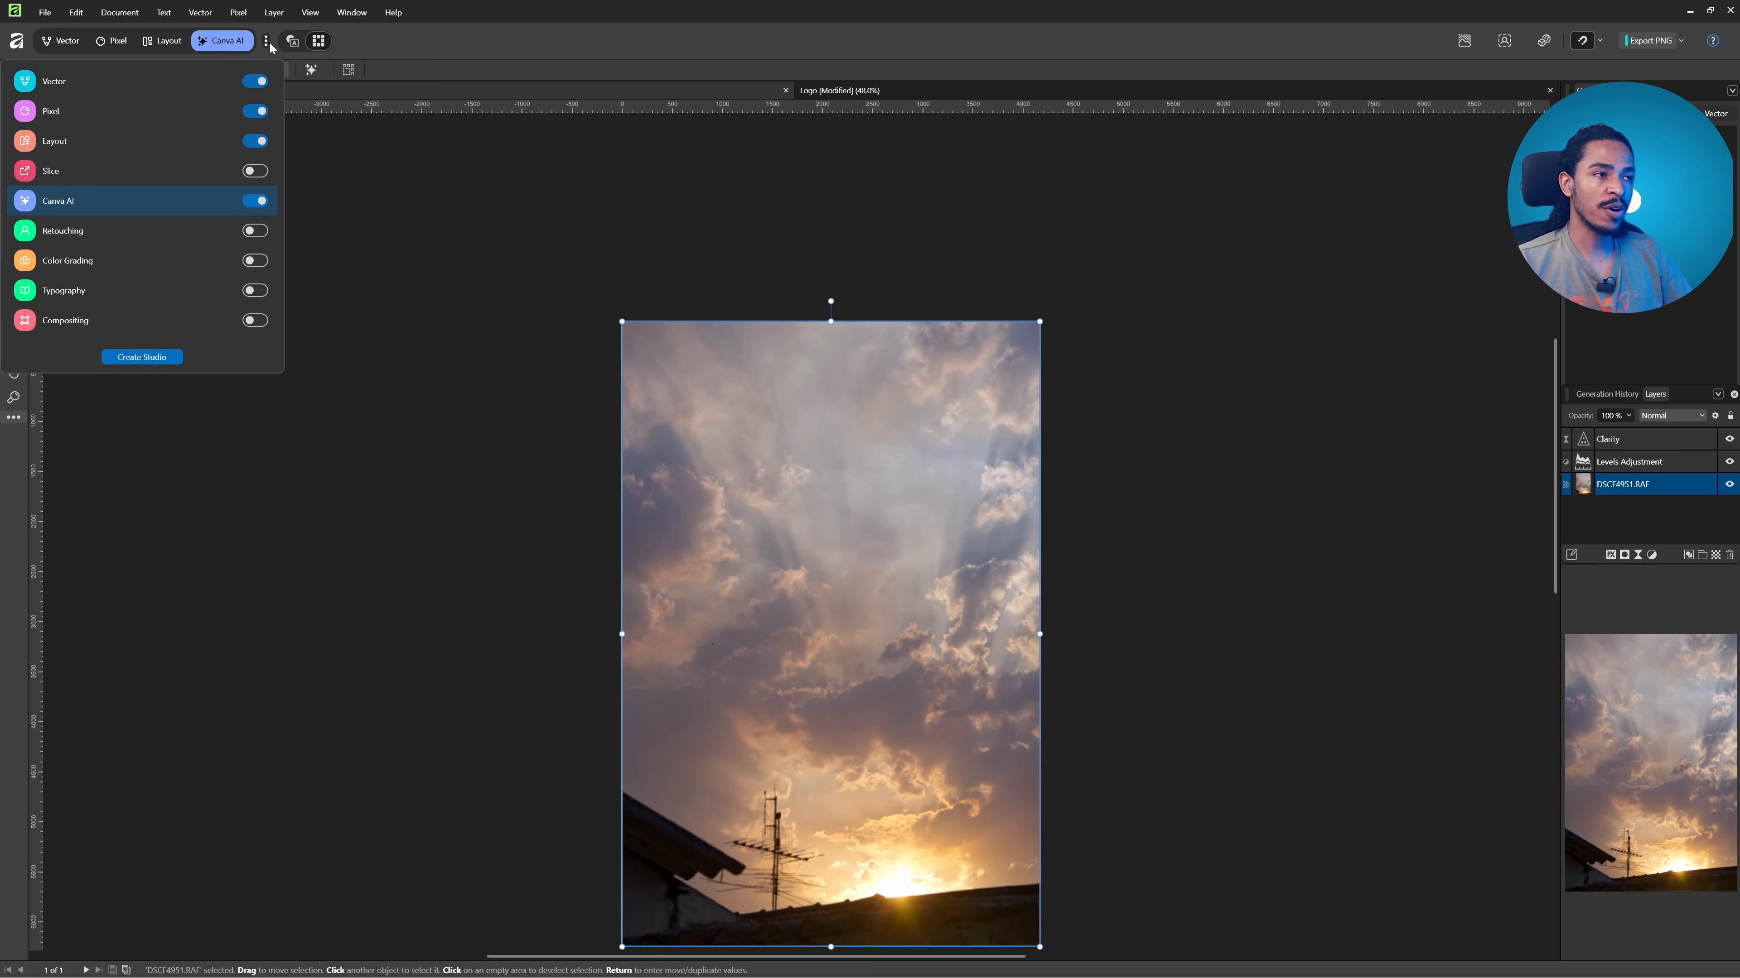
{"action": "left_click", "coordinate": [256, 232]}
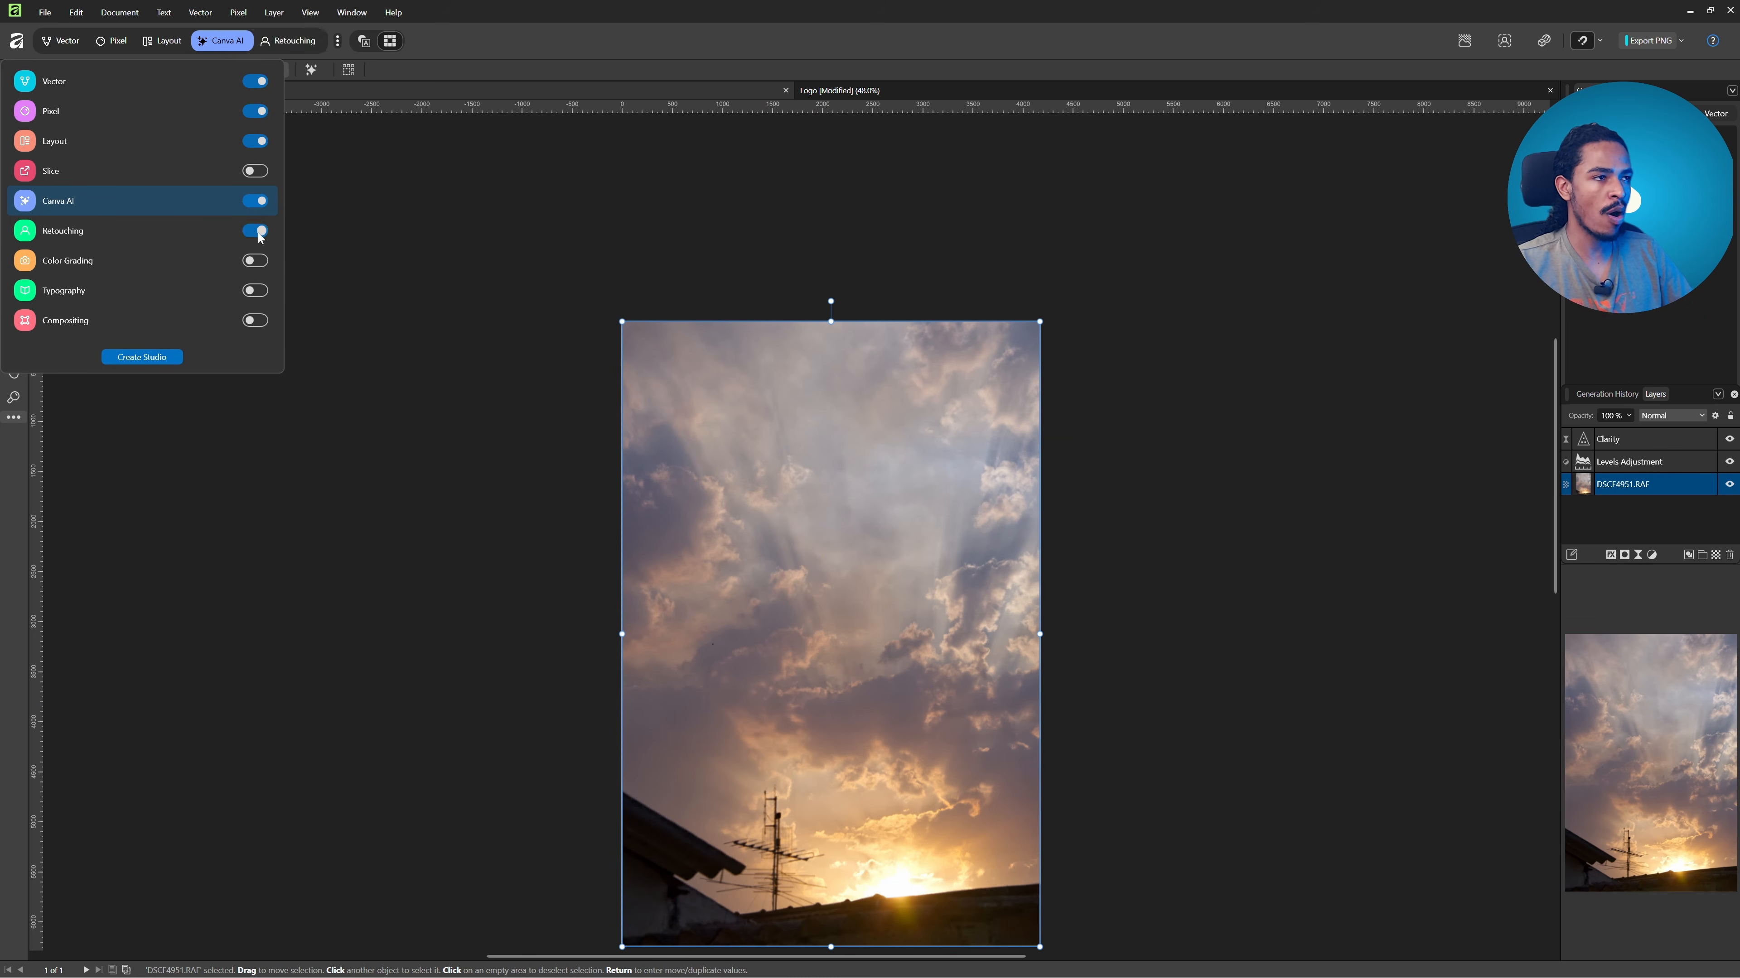
{"action": "left_click", "coordinate": [258, 234]}
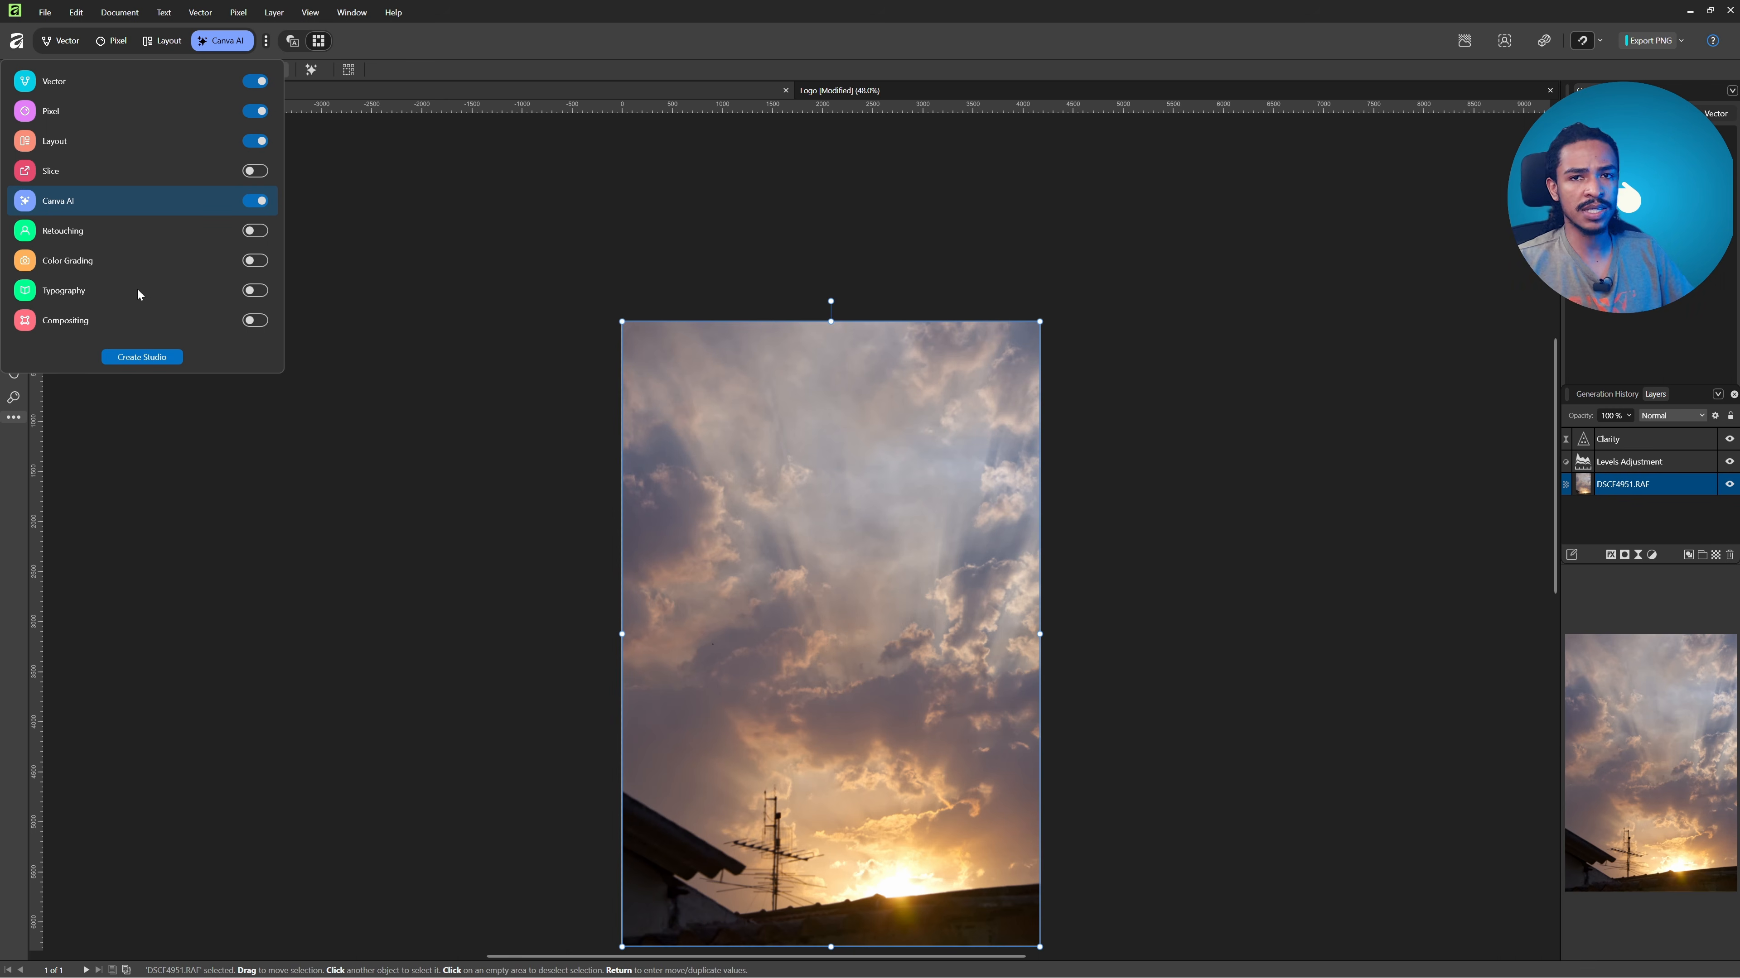
- Make a round freehand selection in the middle of the sky in the sunset photo
{"action": "left_click", "coordinate": [74, 455]}
{"action": "left_click", "coordinate": [13, 418]}
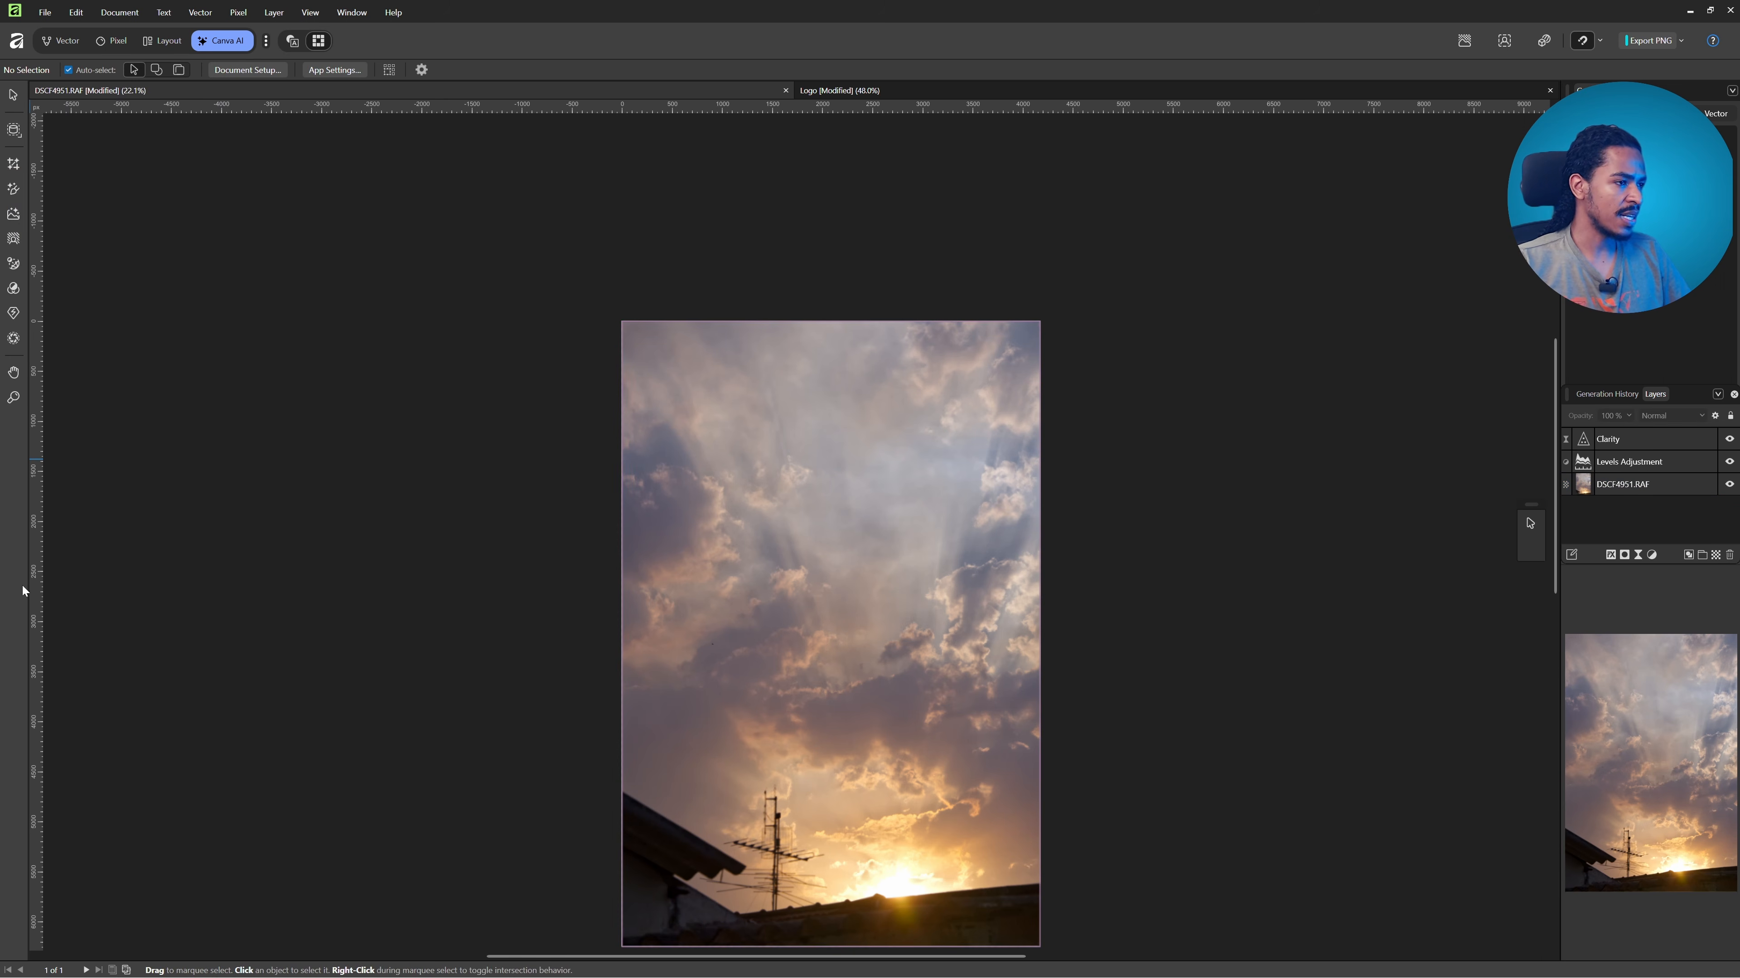
{"action": "scroll", "coordinate": [950, 499], "scroll_direction": "down", "scroll_amount": 10}
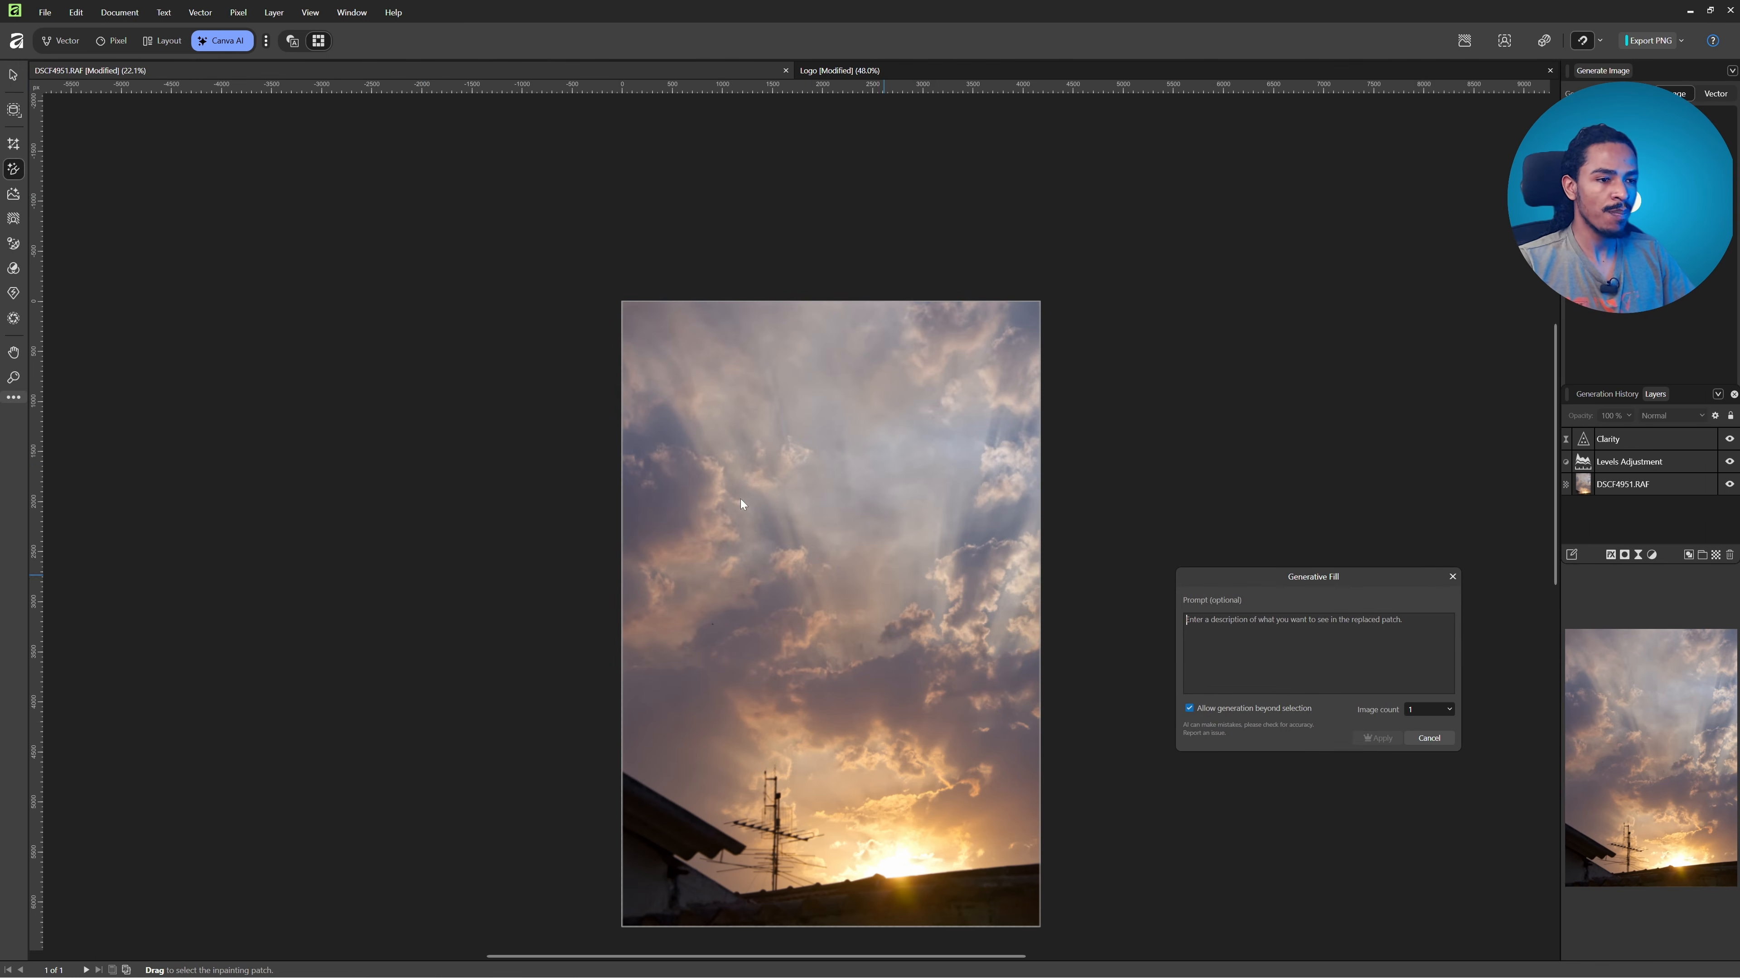
{"action": "left_click", "coordinate": [12, 111]}
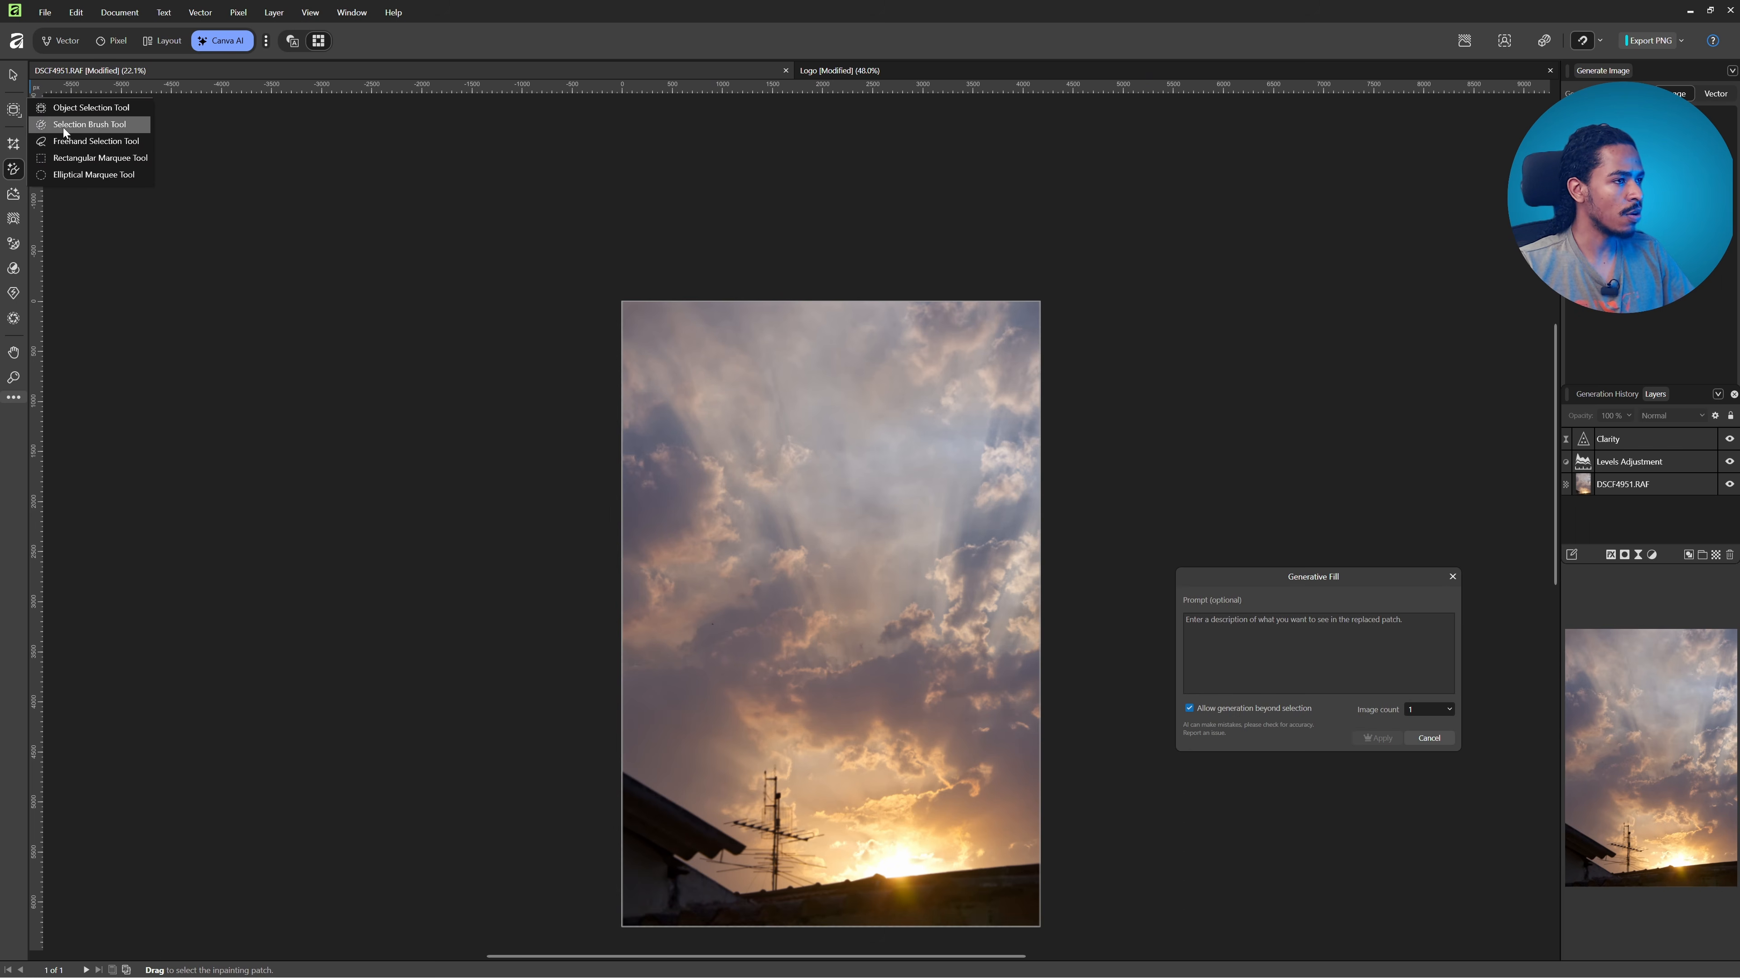
{"action": "left_click", "coordinate": [66, 144]}
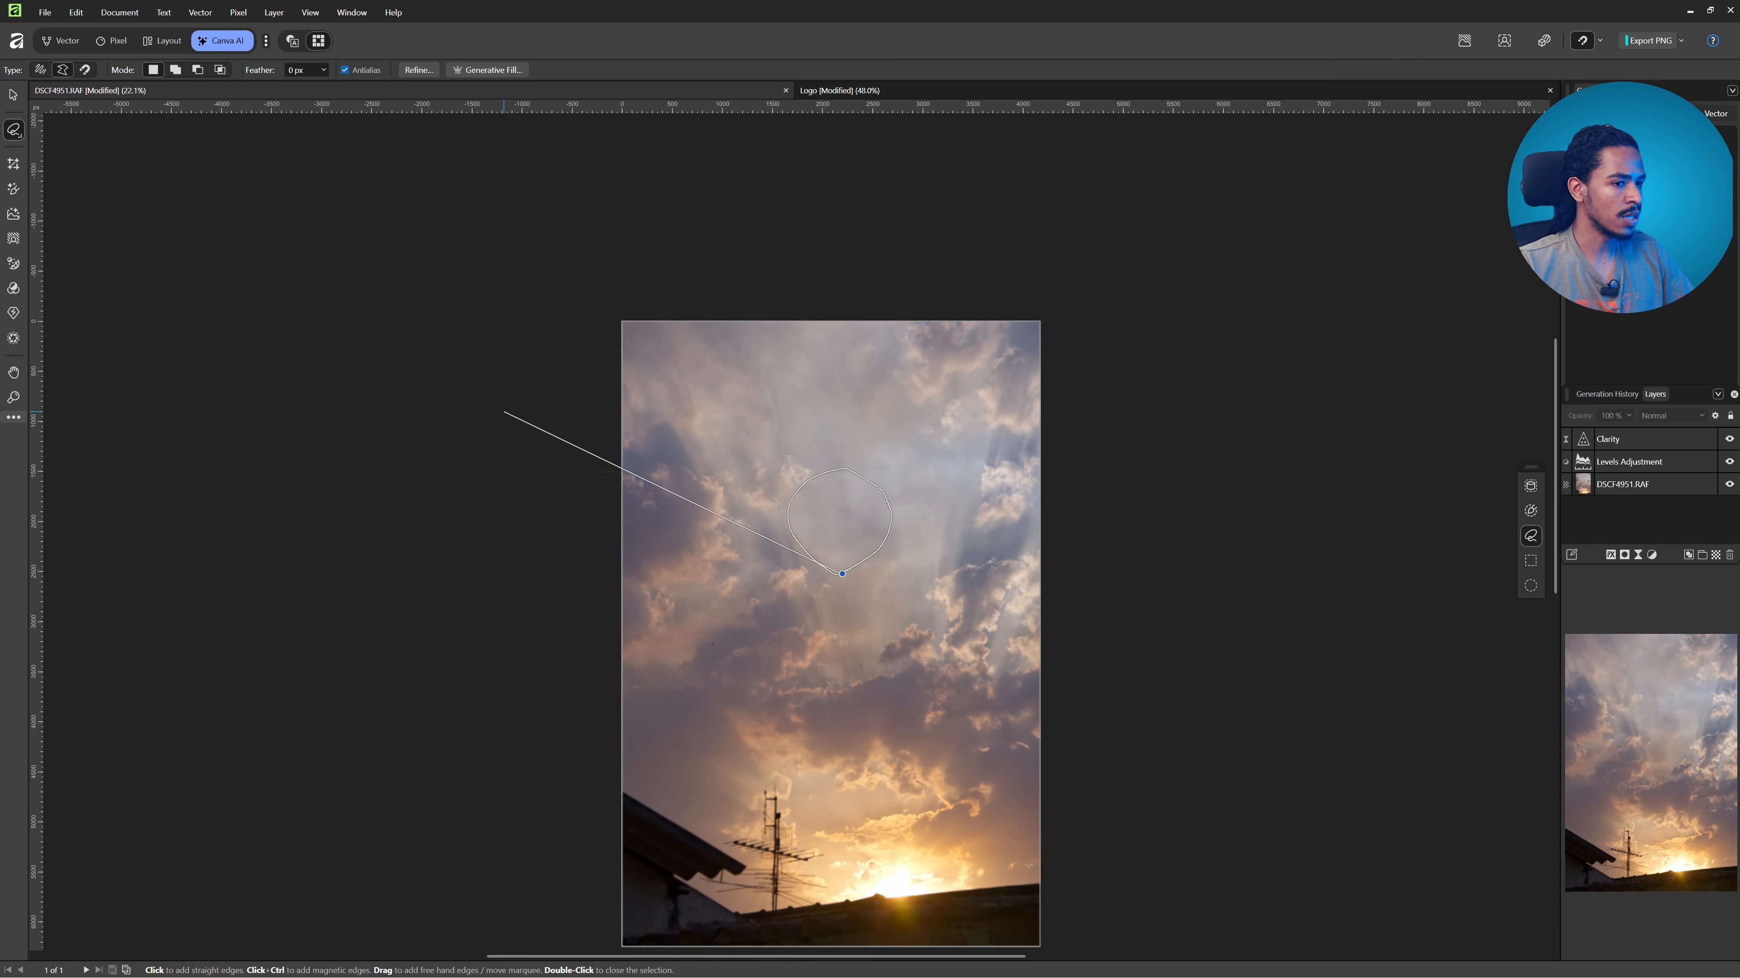
- Apply Generative Fill to the sky selection with the prompt "avião"
{"action": "left_click", "coordinate": [13, 190]}
{"action": "type", "text": "avião"}
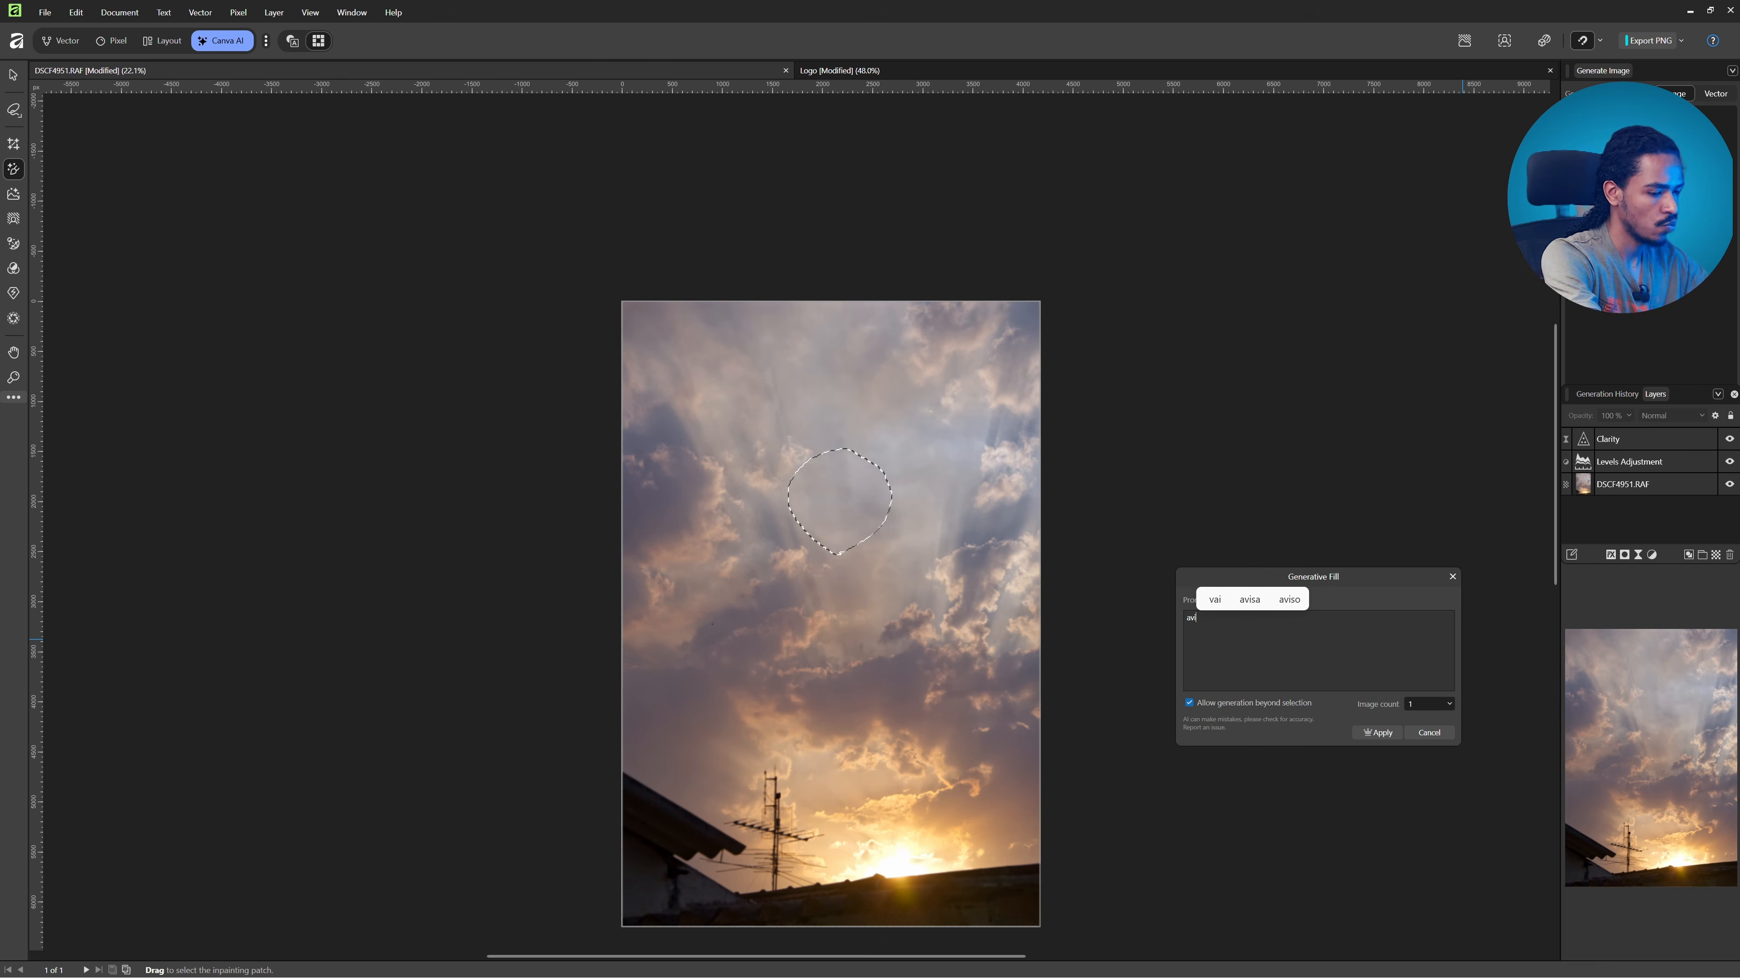
{"action": "left_click", "coordinate": [1382, 732]}
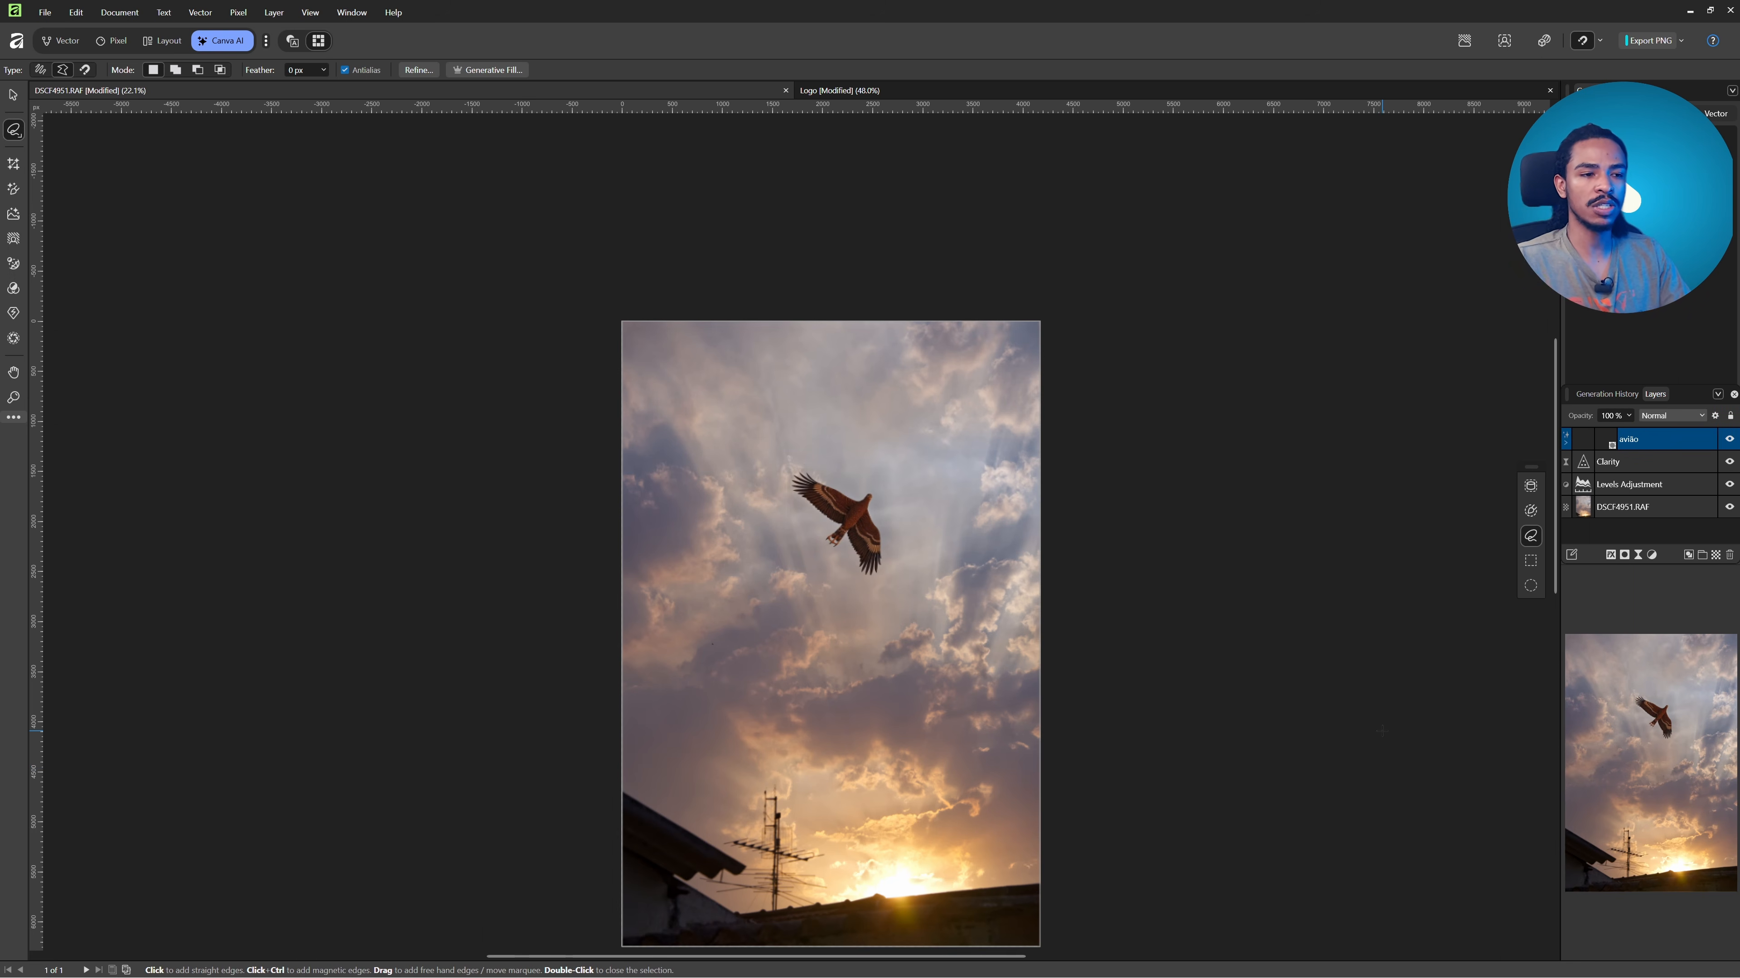
- Undo the bird fill and generate a new one in the same sky selection with the prompt "plane"
{"action": "scroll", "coordinate": [894, 575], "scroll_direction": "up", "scroll_amount": 1}
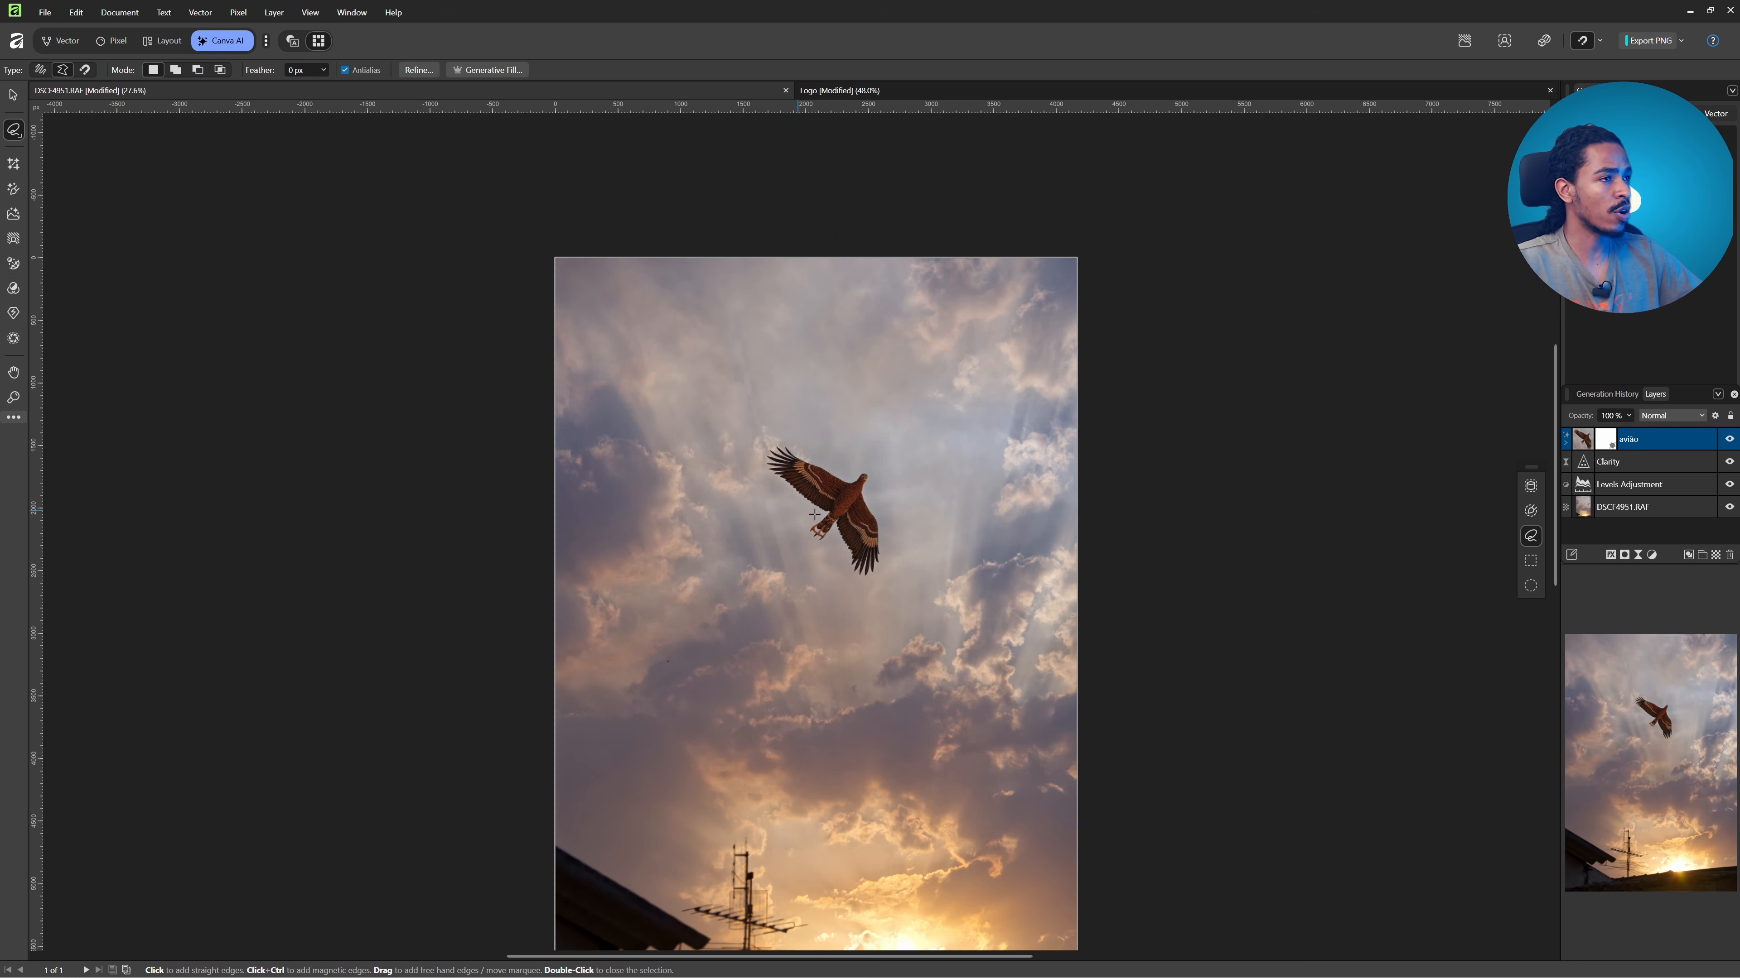
{"action": "key", "text": "ctrl+z"}
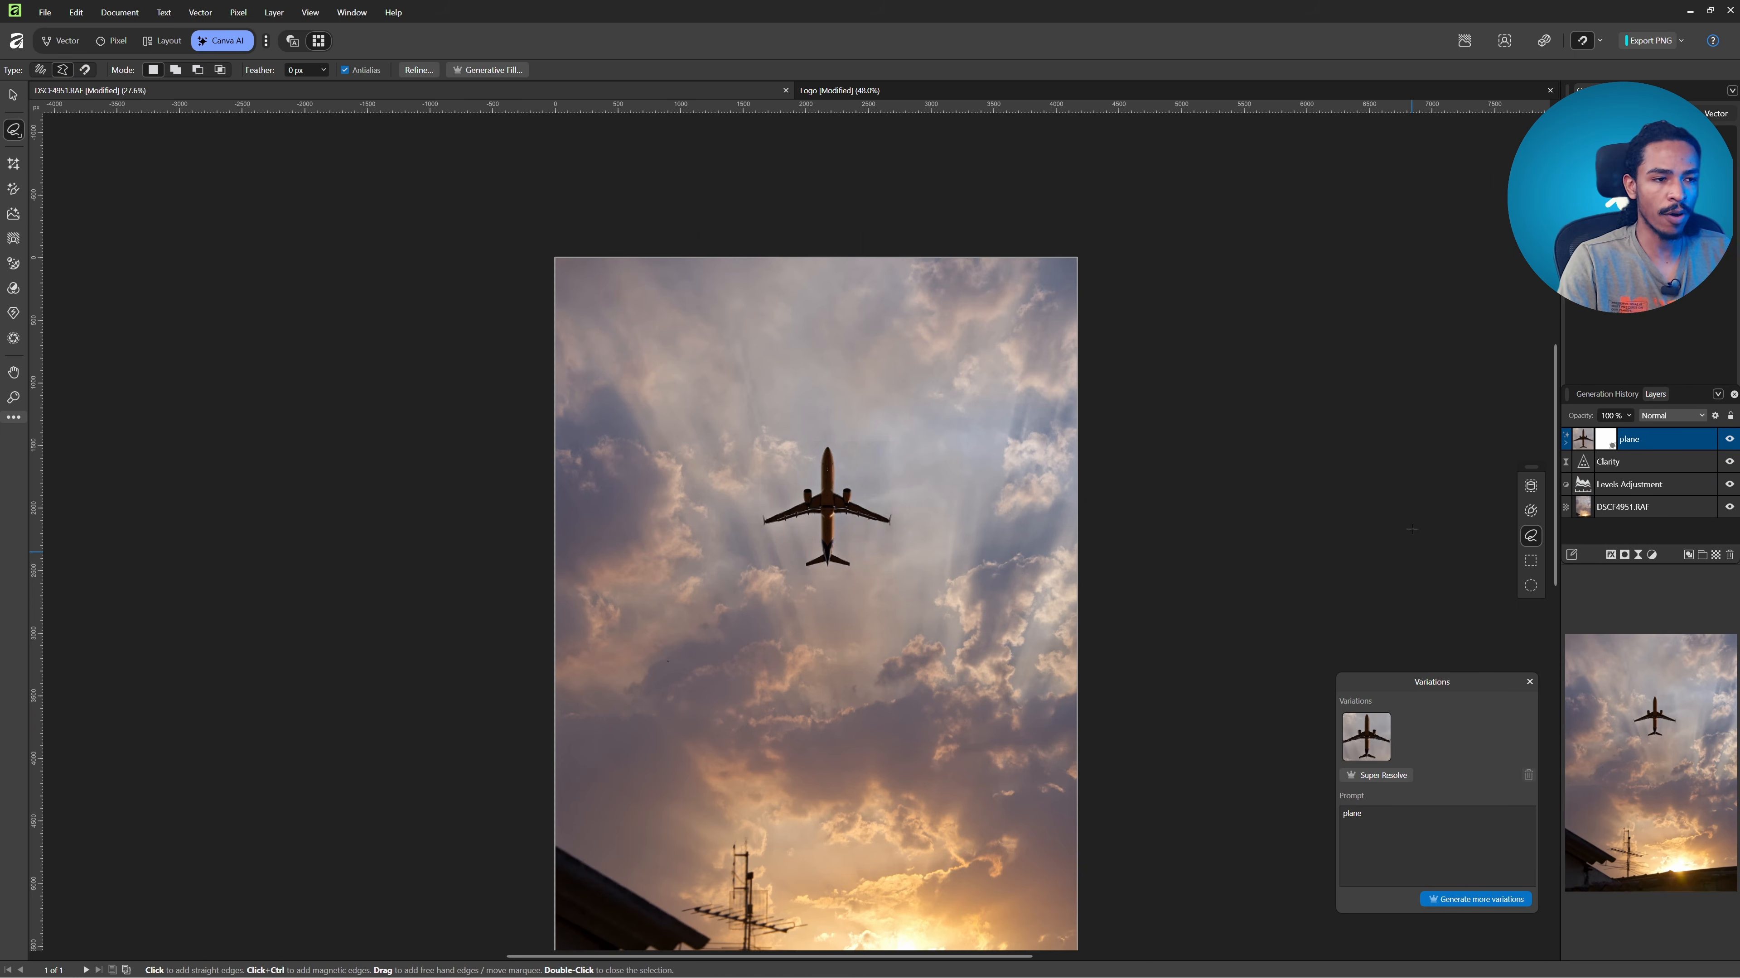
{"action": "scroll", "coordinate": [858, 492], "scroll_direction": "up", "scroll_amount": 1}
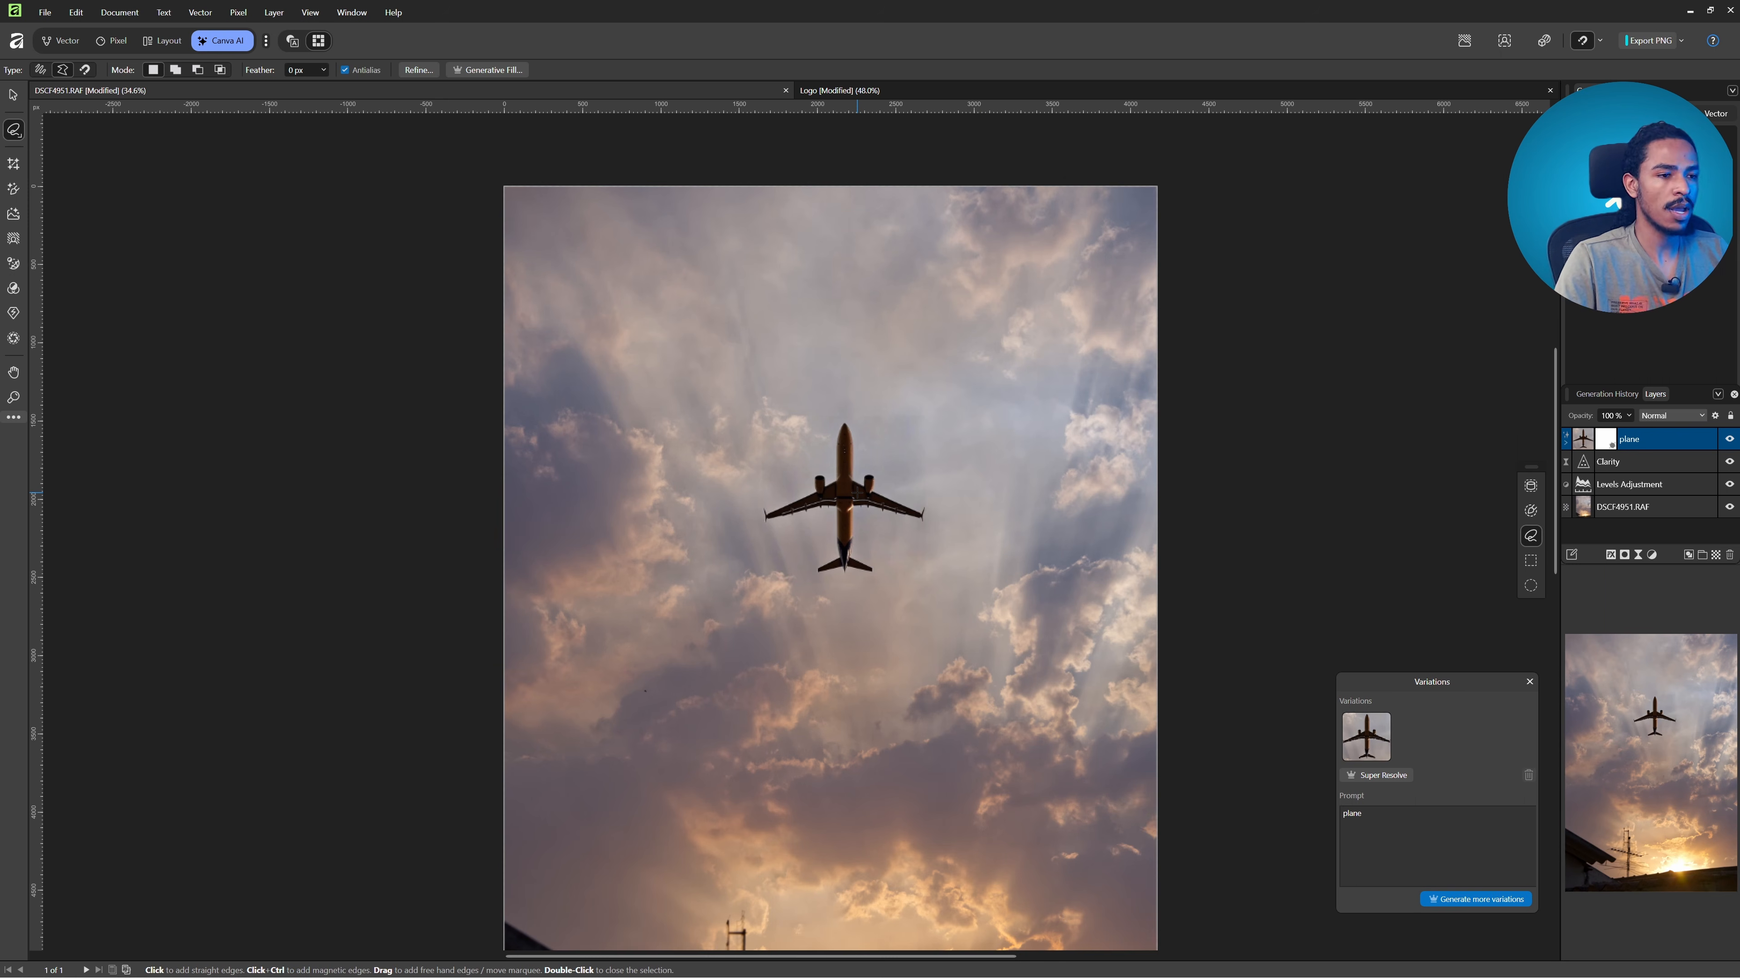
{"action": "scroll", "coordinate": [884, 370], "scroll_direction": "down", "scroll_amount": 2}
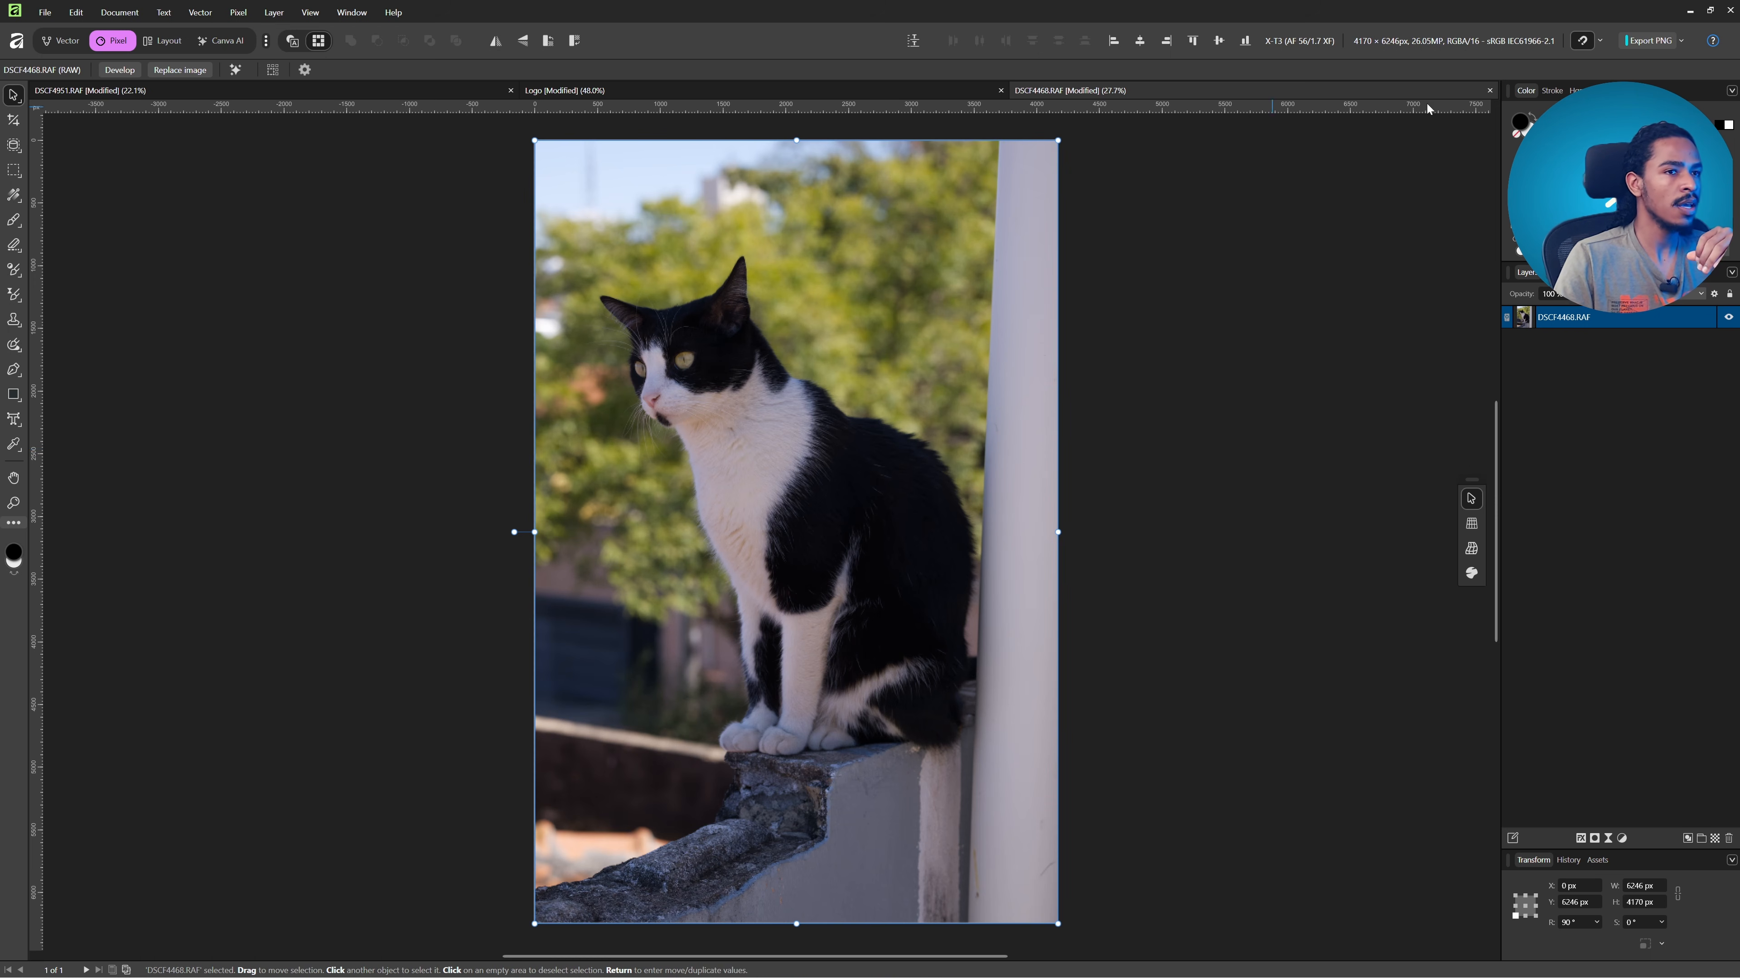
- Switch the cat photo DSCF4468.RAF to the Canva AI workspace and remove the photo's background
{"action": "left_click", "coordinate": [220, 41]}
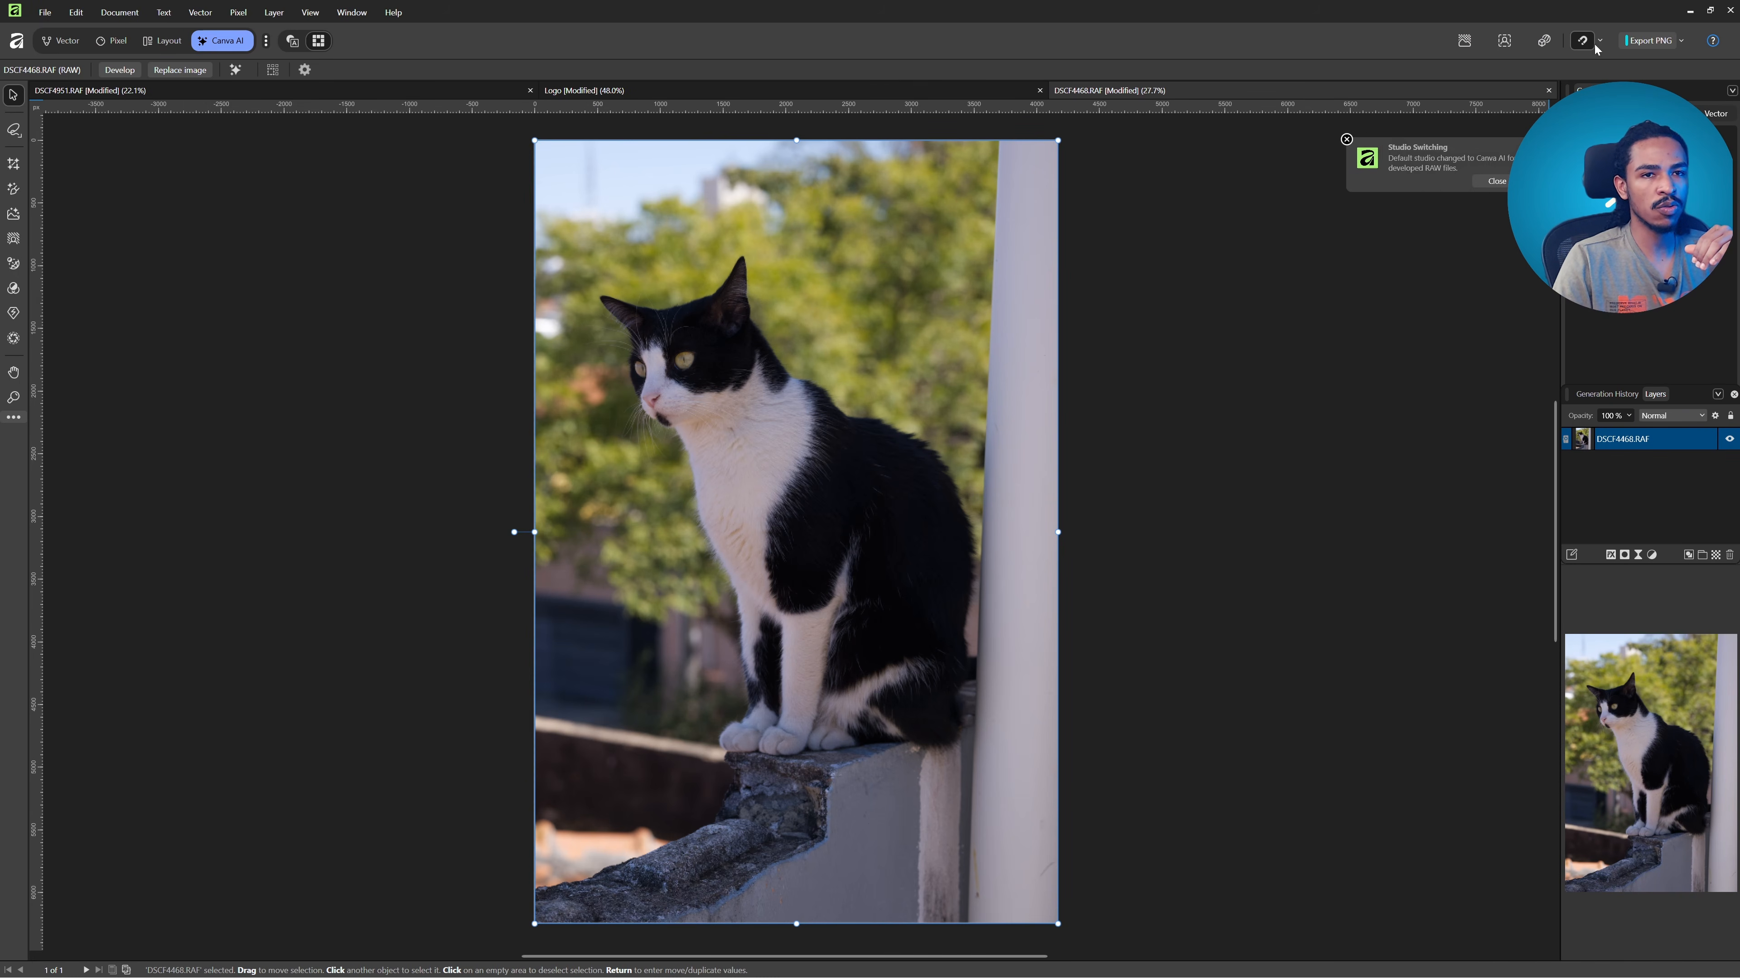
{"action": "left_click", "coordinate": [1471, 42]}
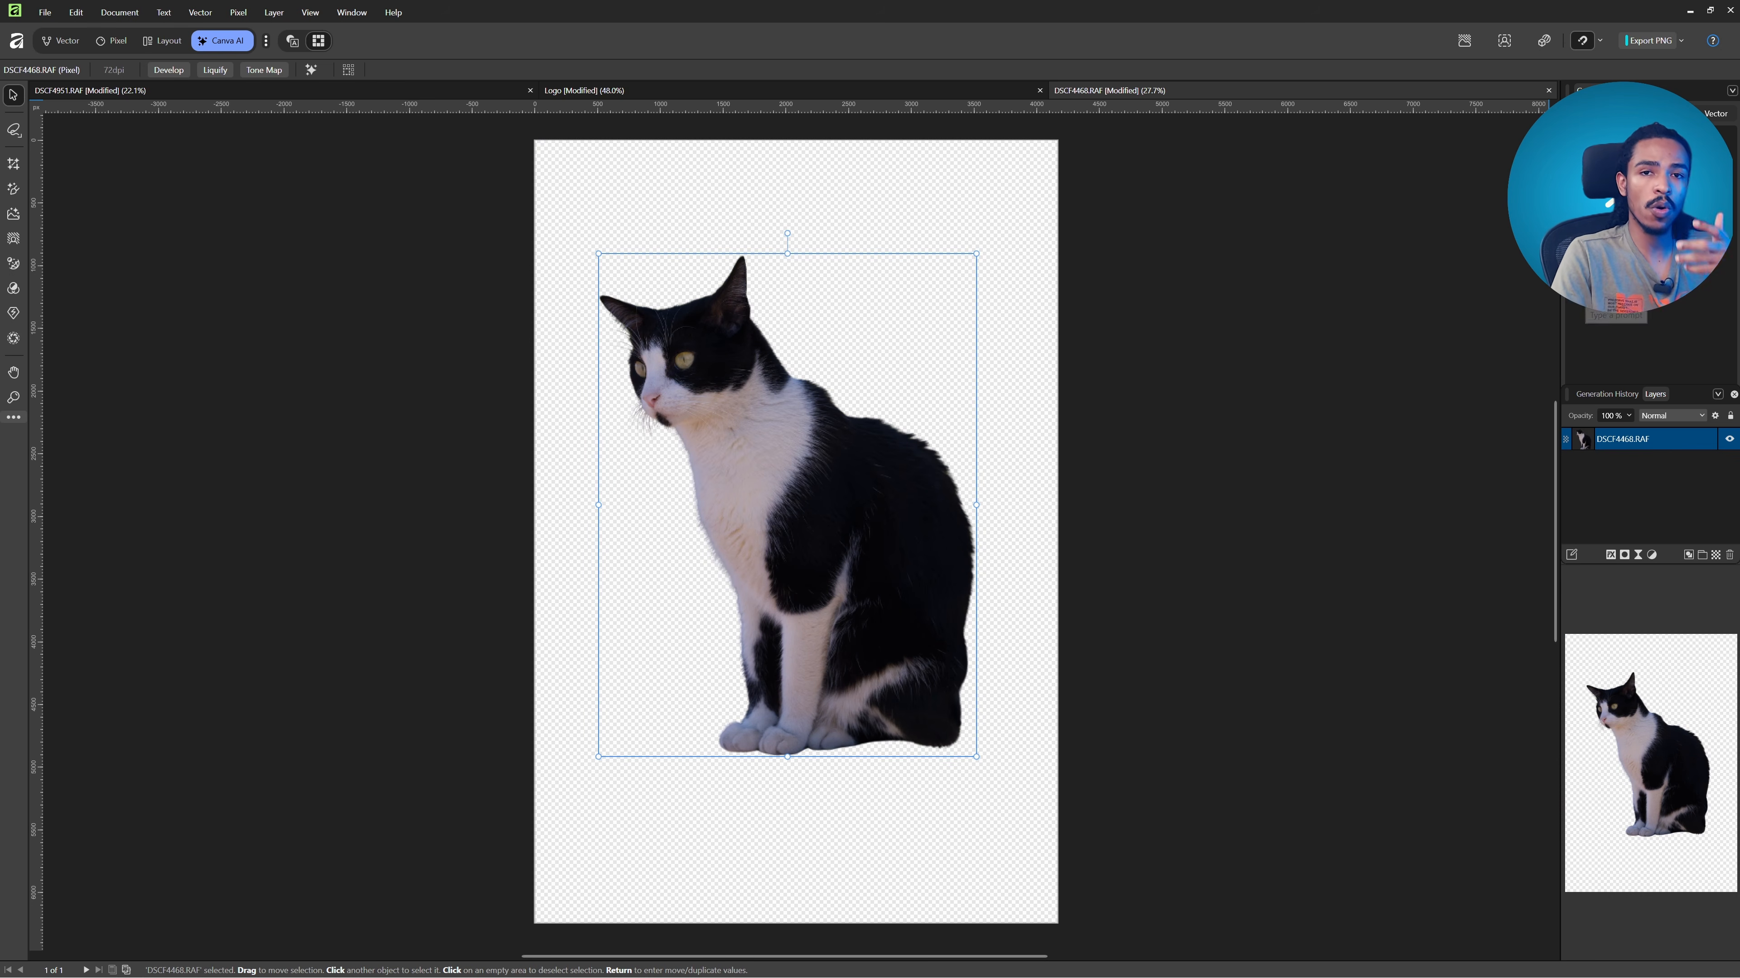
- Examine the cutout edges around the cat's whiskers, ears, body and paws up close
{"action": "scroll", "coordinate": [615, 321], "scroll_direction": "up", "scroll_amount": 2}
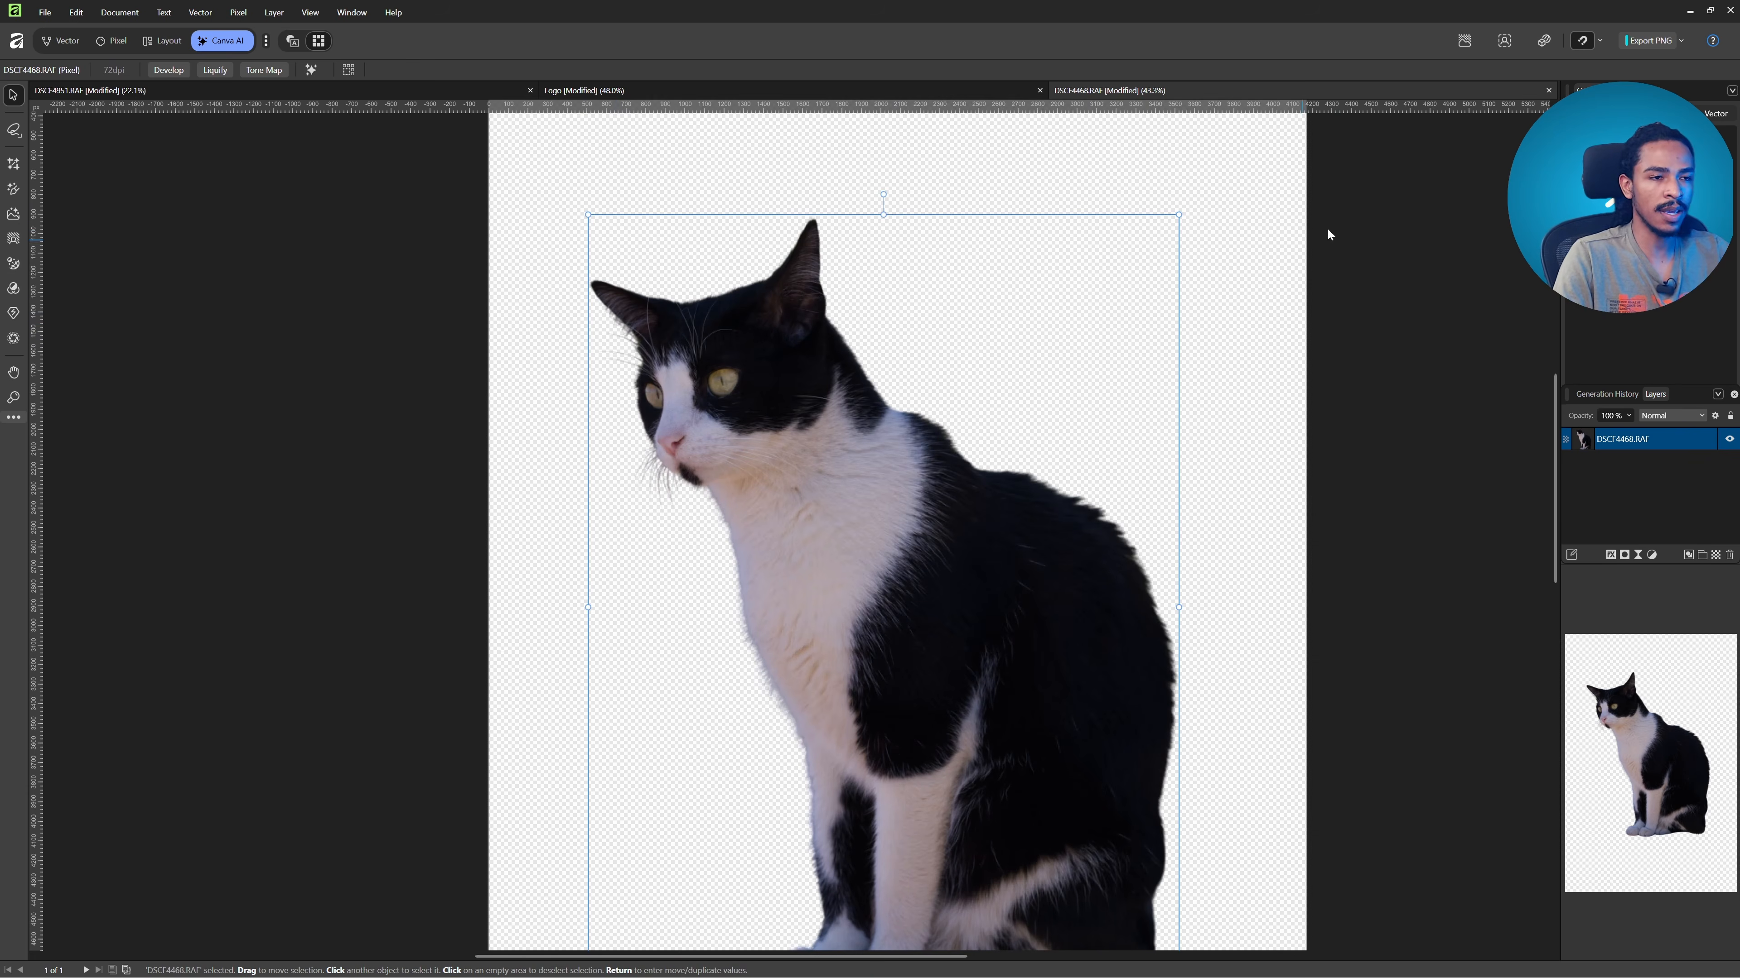
{"action": "scroll", "coordinate": [1327, 234], "scroll_direction": "down", "scroll_amount": 4}
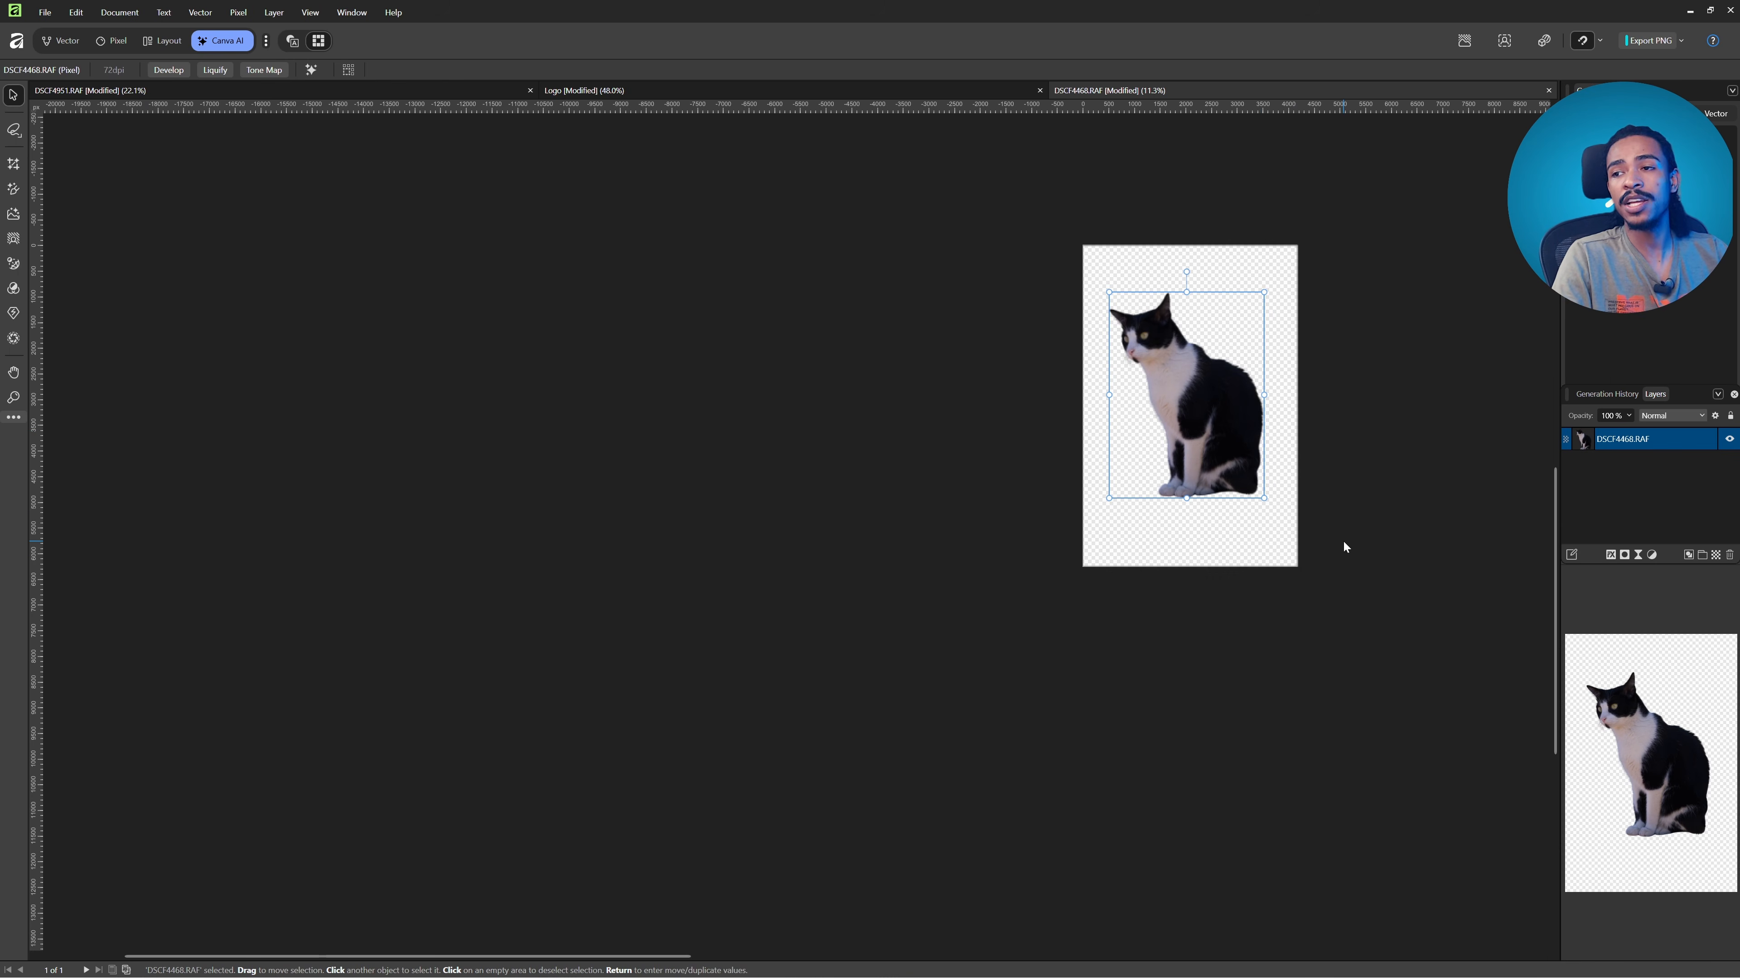
{"action": "scroll", "coordinate": [1333, 459], "scroll_direction": "up", "scroll_amount": 10}
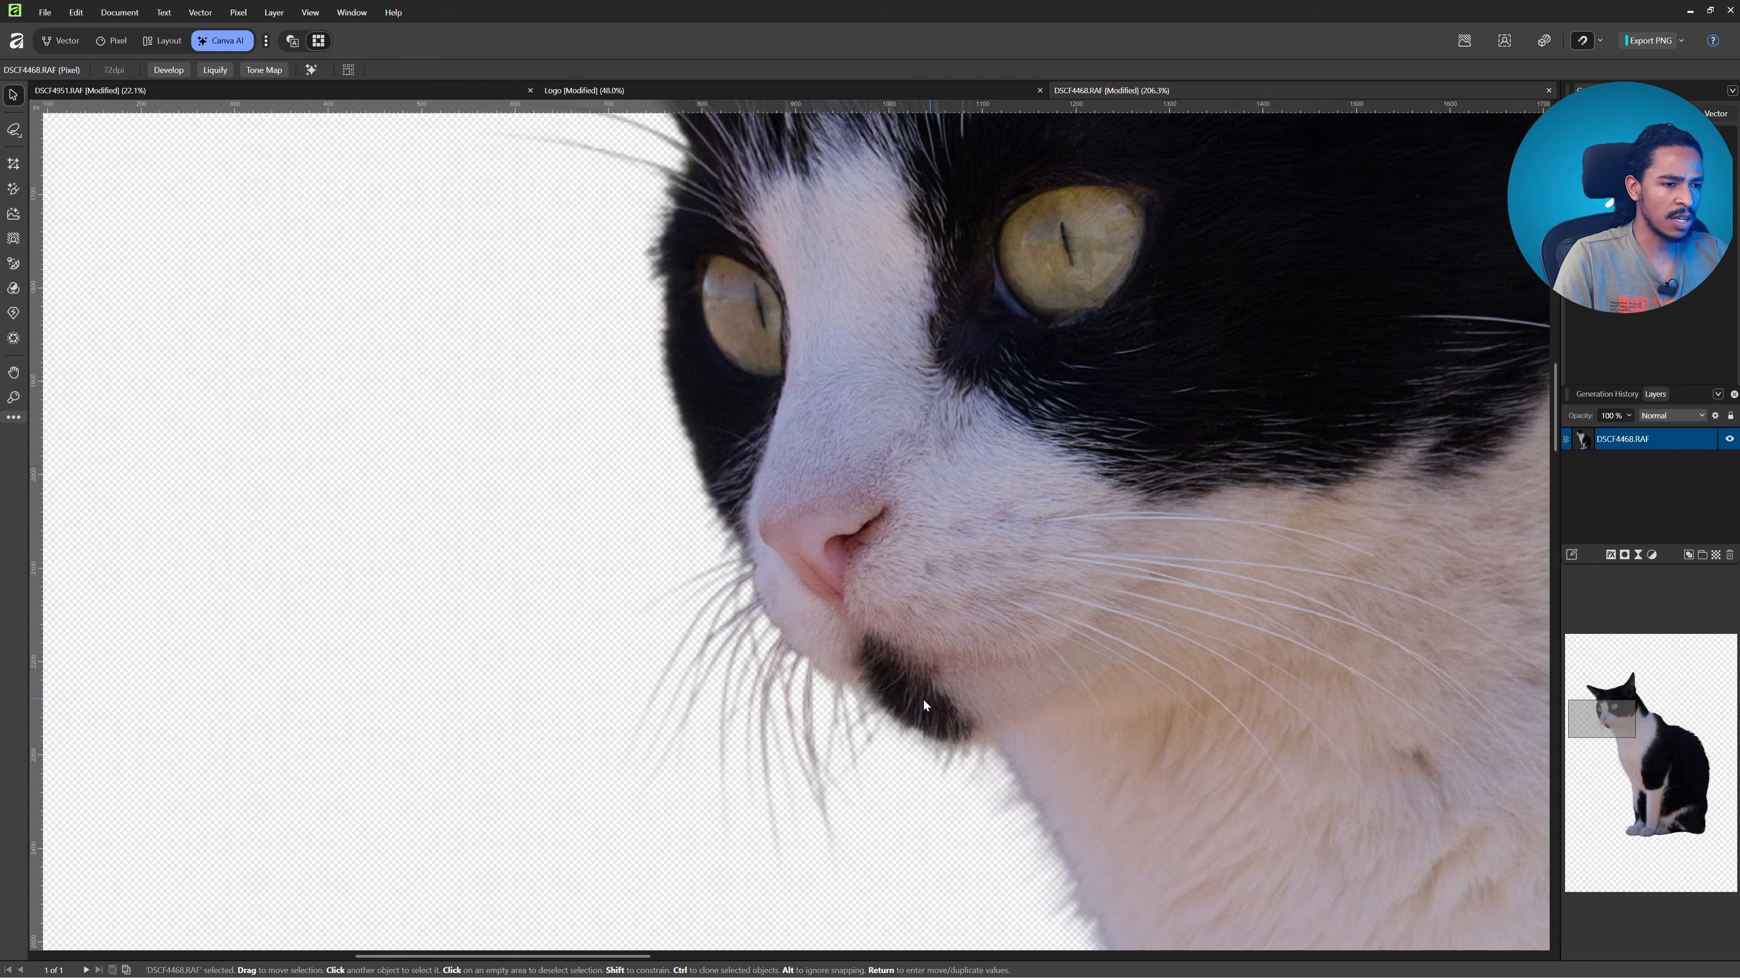
{"action": "left_click_drag", "start_coordinate": [754, 464], "coordinate": [897, 625]}
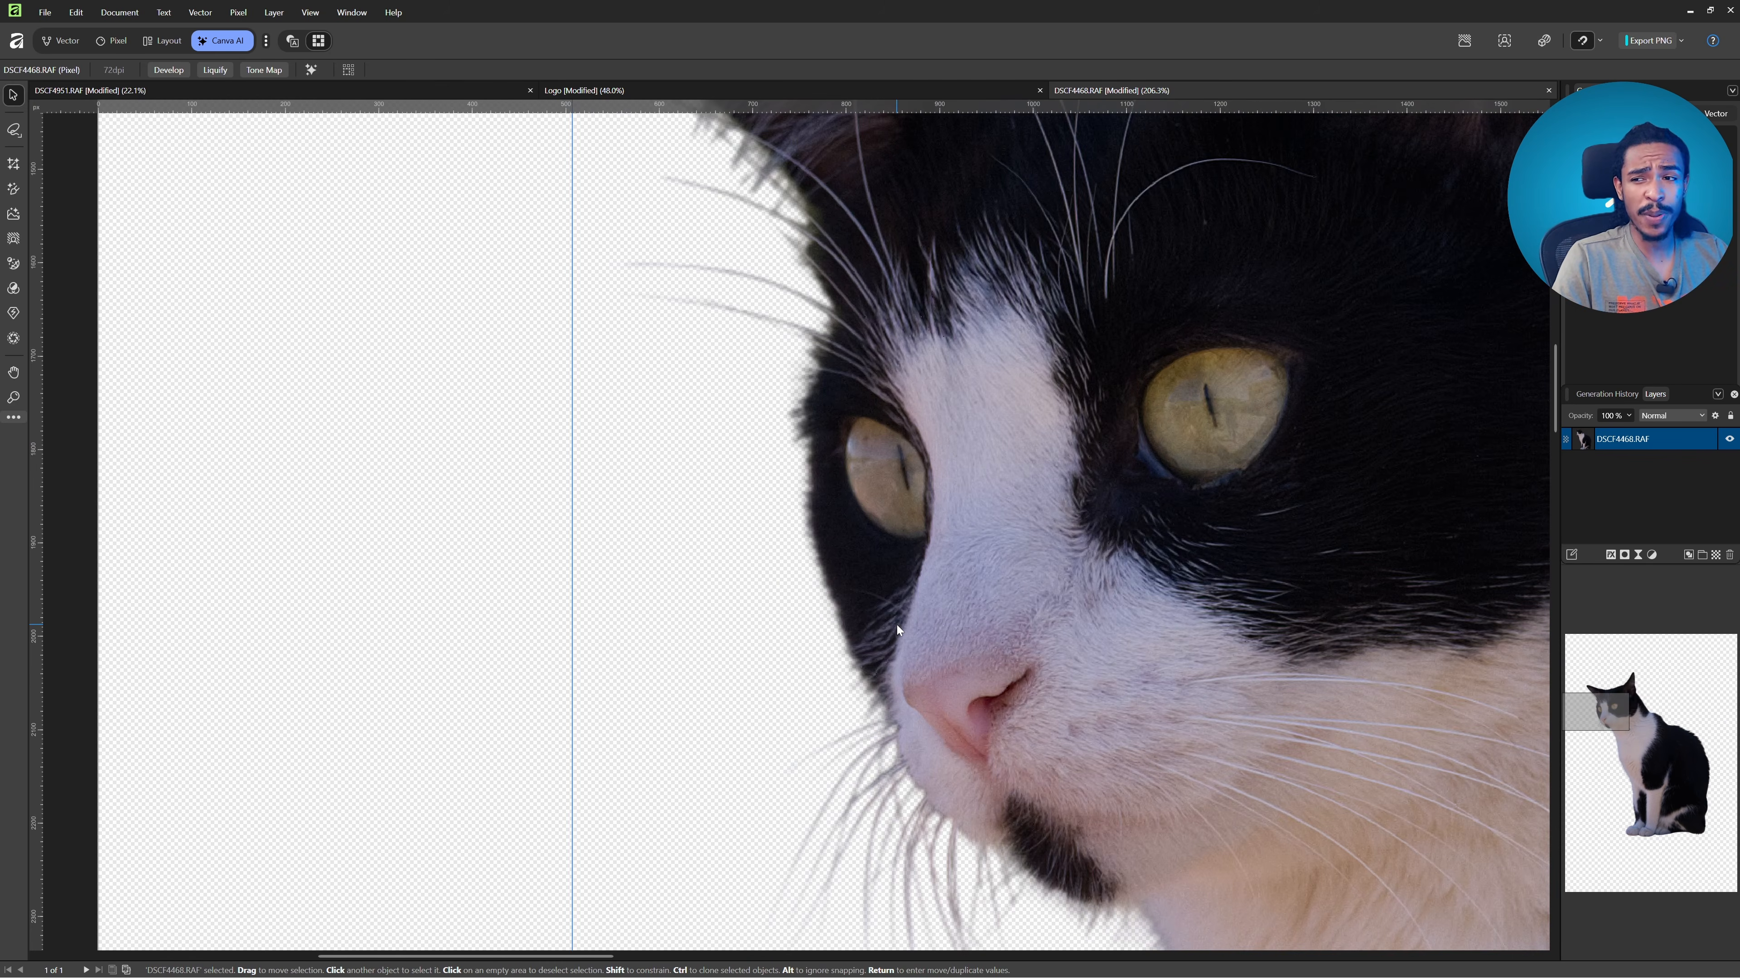
{"action": "scroll", "coordinate": [896, 633], "scroll_direction": "down", "scroll_amount": 3}
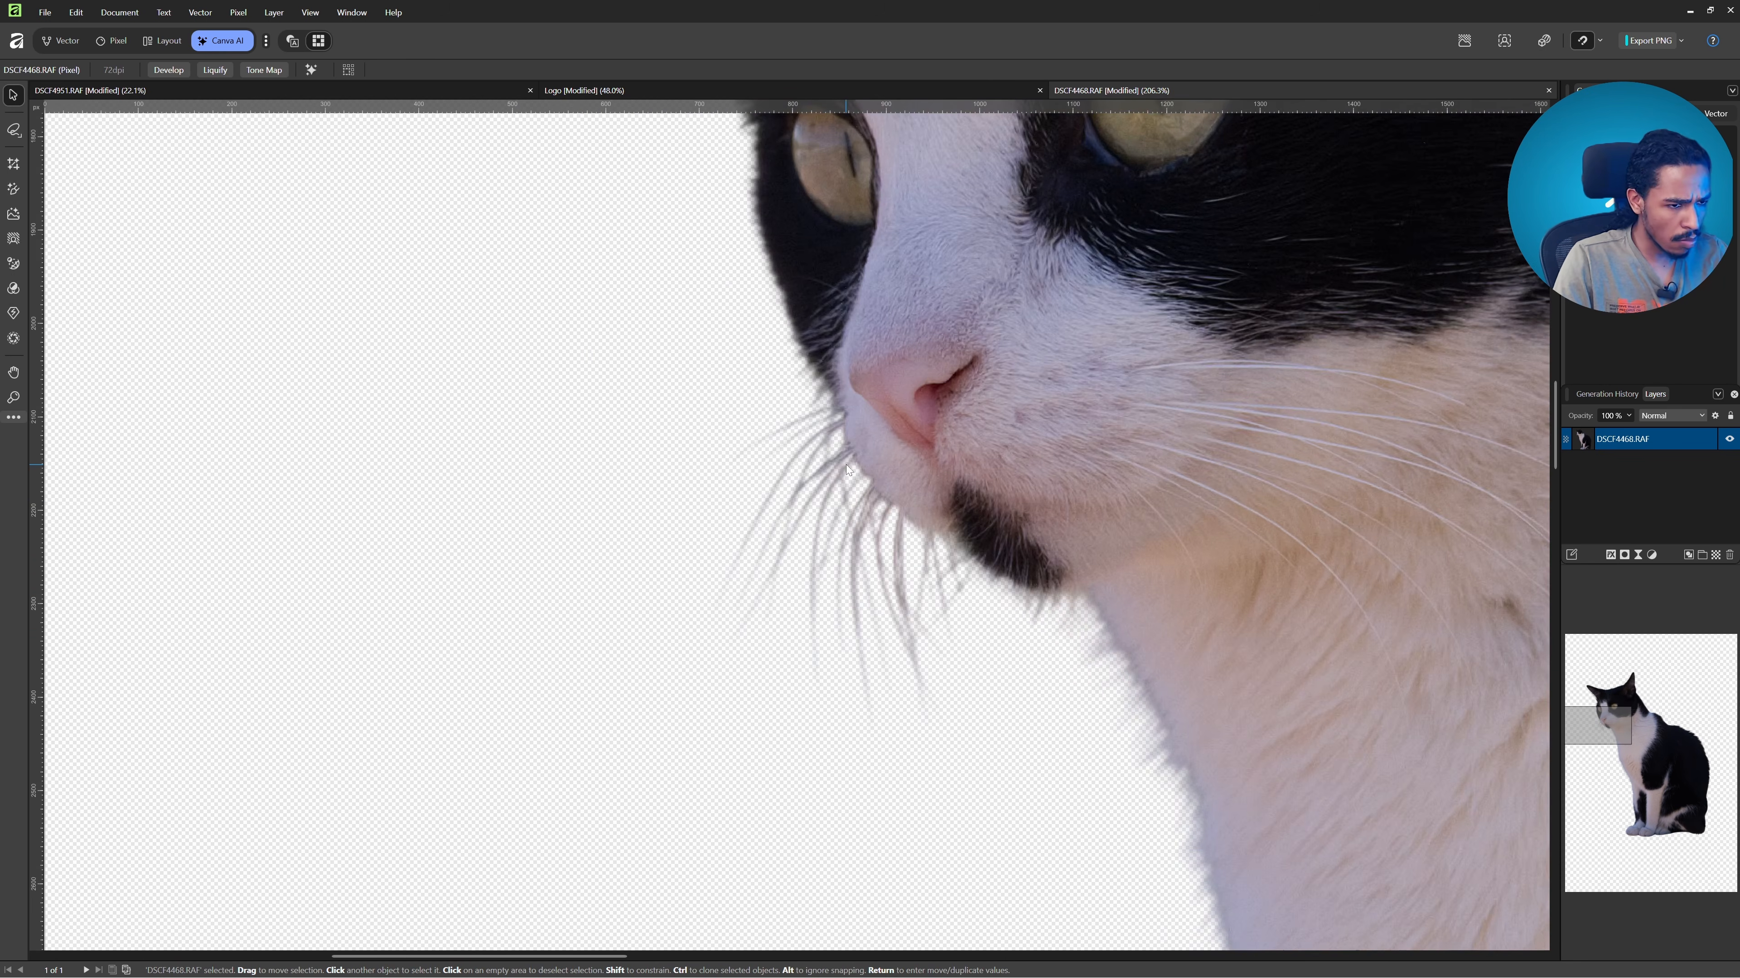
{"action": "scroll", "coordinate": [972, 696], "scroll_direction": "up", "scroll_amount": 3}
{"action": "scroll", "coordinate": [971, 697], "scroll_direction": "down", "scroll_amount": 4}
{"action": "scroll", "coordinate": [1040, 449], "scroll_direction": "up", "scroll_amount": 4}
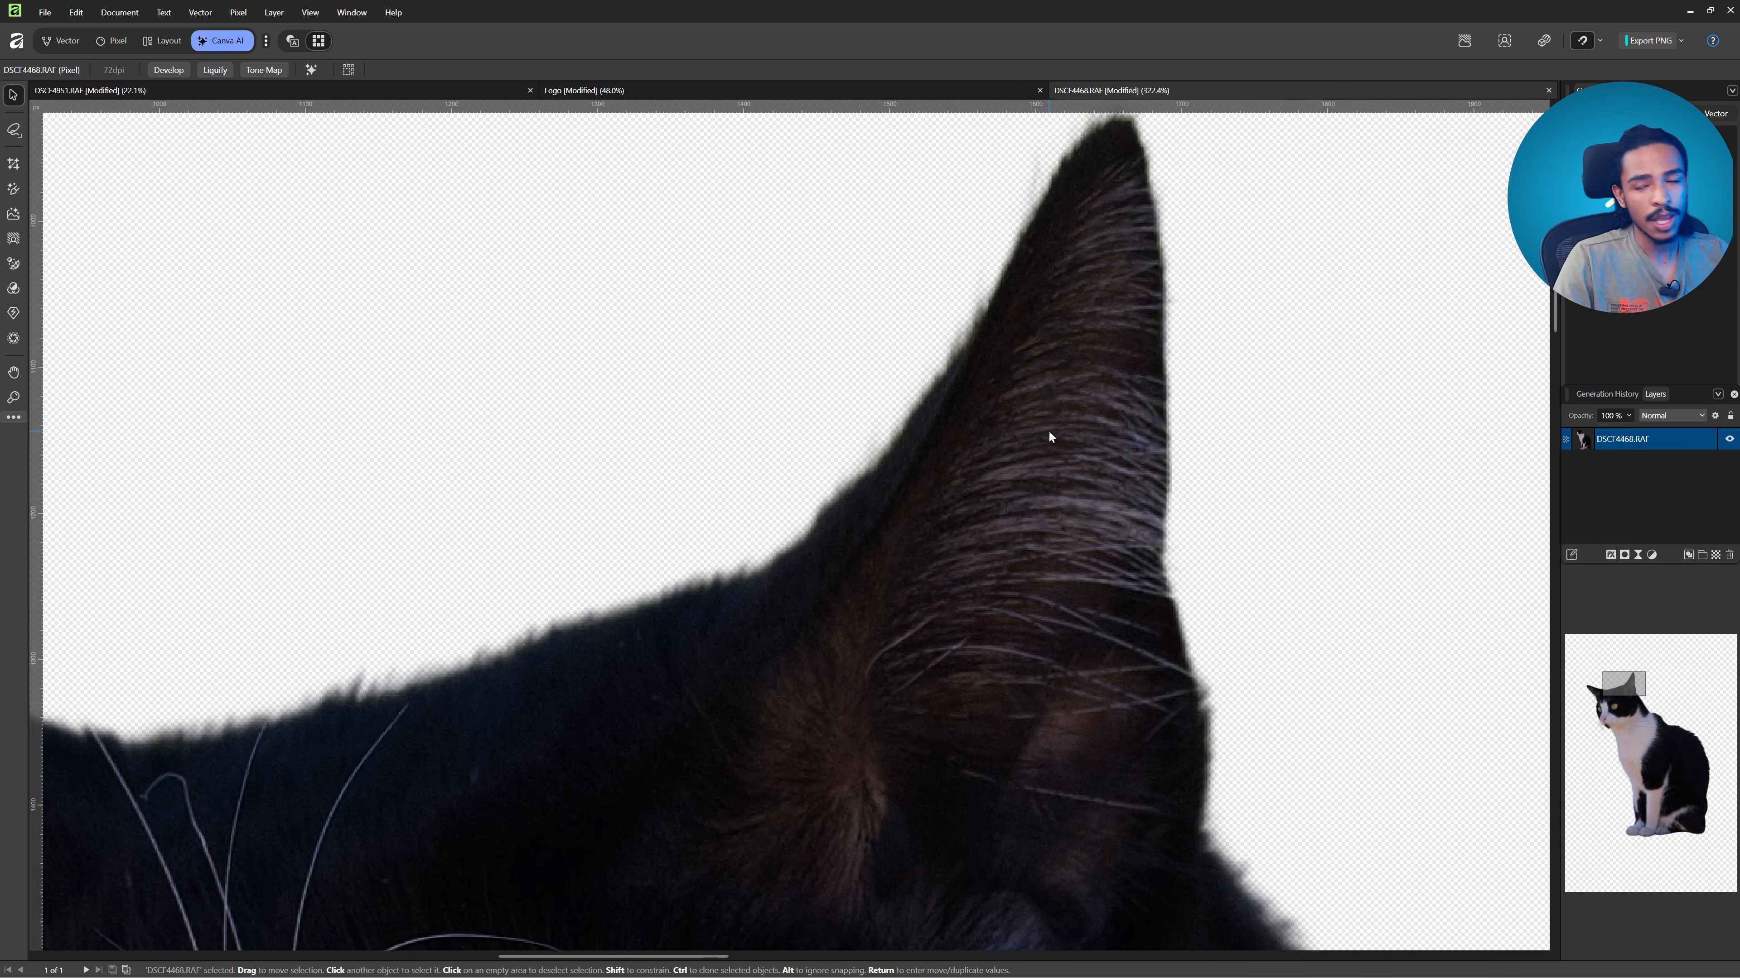
{"action": "scroll", "coordinate": [1048, 430], "scroll_direction": "down", "scroll_amount": 2}
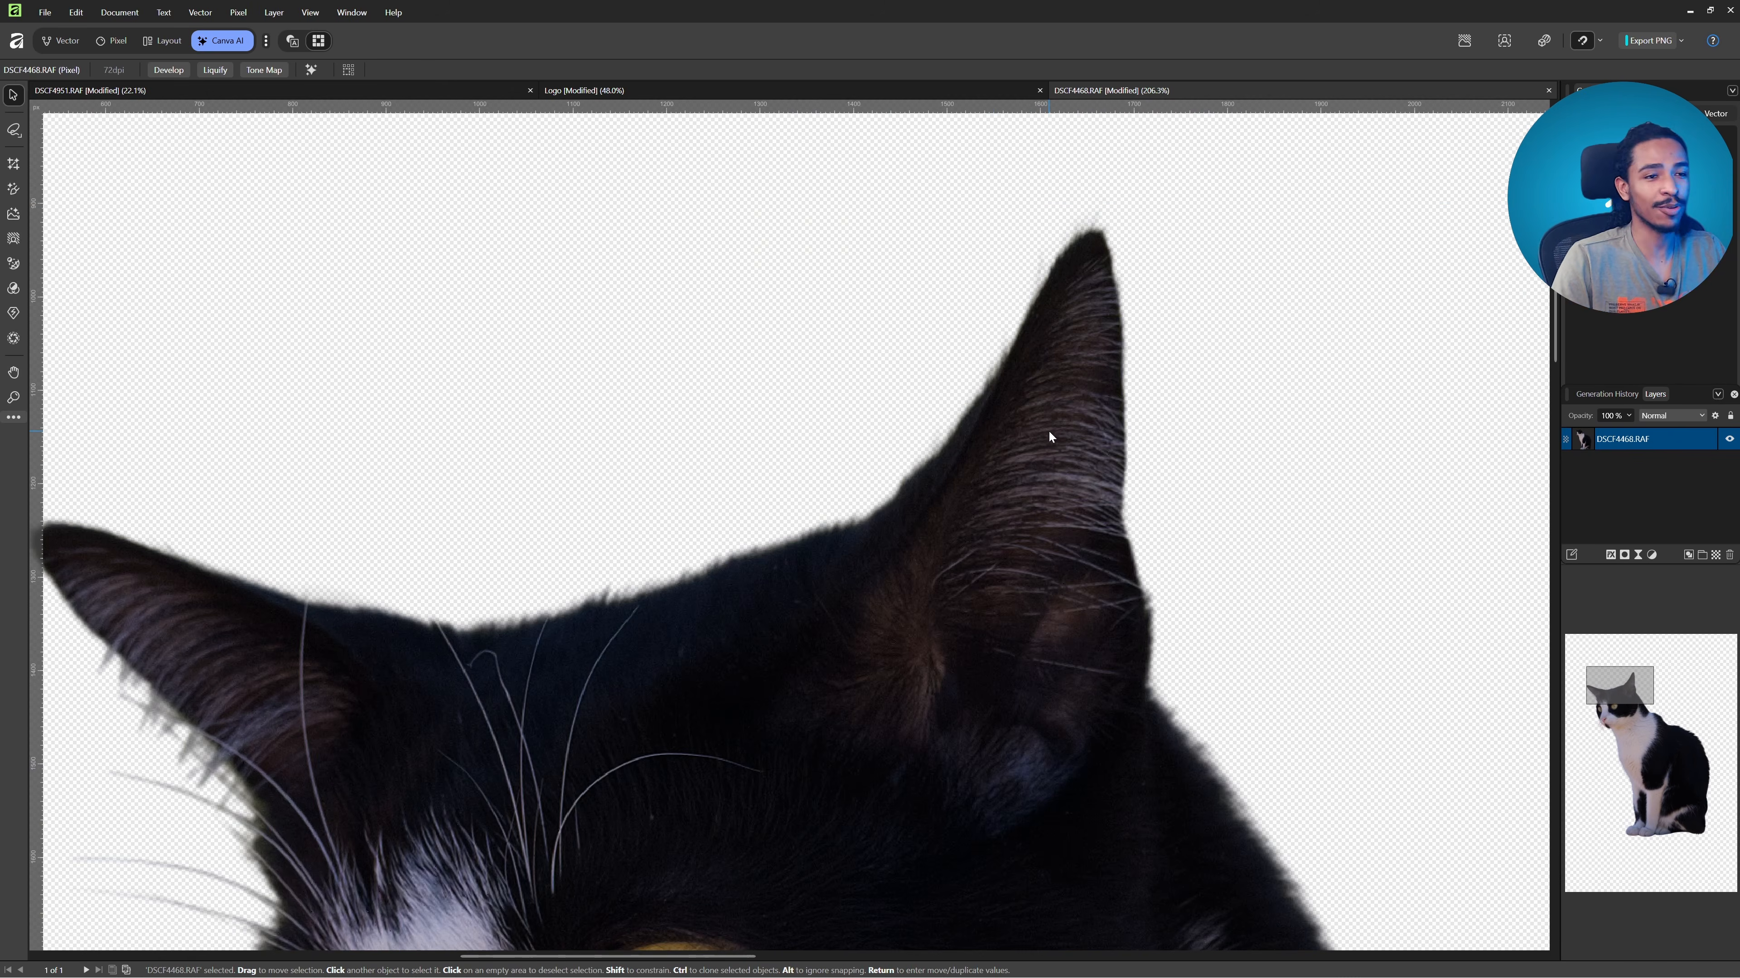
{"action": "scroll", "coordinate": [822, 480], "scroll_direction": "down", "scroll_amount": 4}
{"action": "left_click_drag", "start_coordinate": [517, 549], "coordinate": [644, 213]}
{"action": "scroll", "coordinate": [645, 213], "scroll_direction": "up", "scroll_amount": 2}
{"action": "scroll", "coordinate": [644, 213], "scroll_direction": "down", "scroll_amount": 1}
{"action": "scroll", "coordinate": [698, 396], "scroll_direction": "up", "scroll_amount": 3}
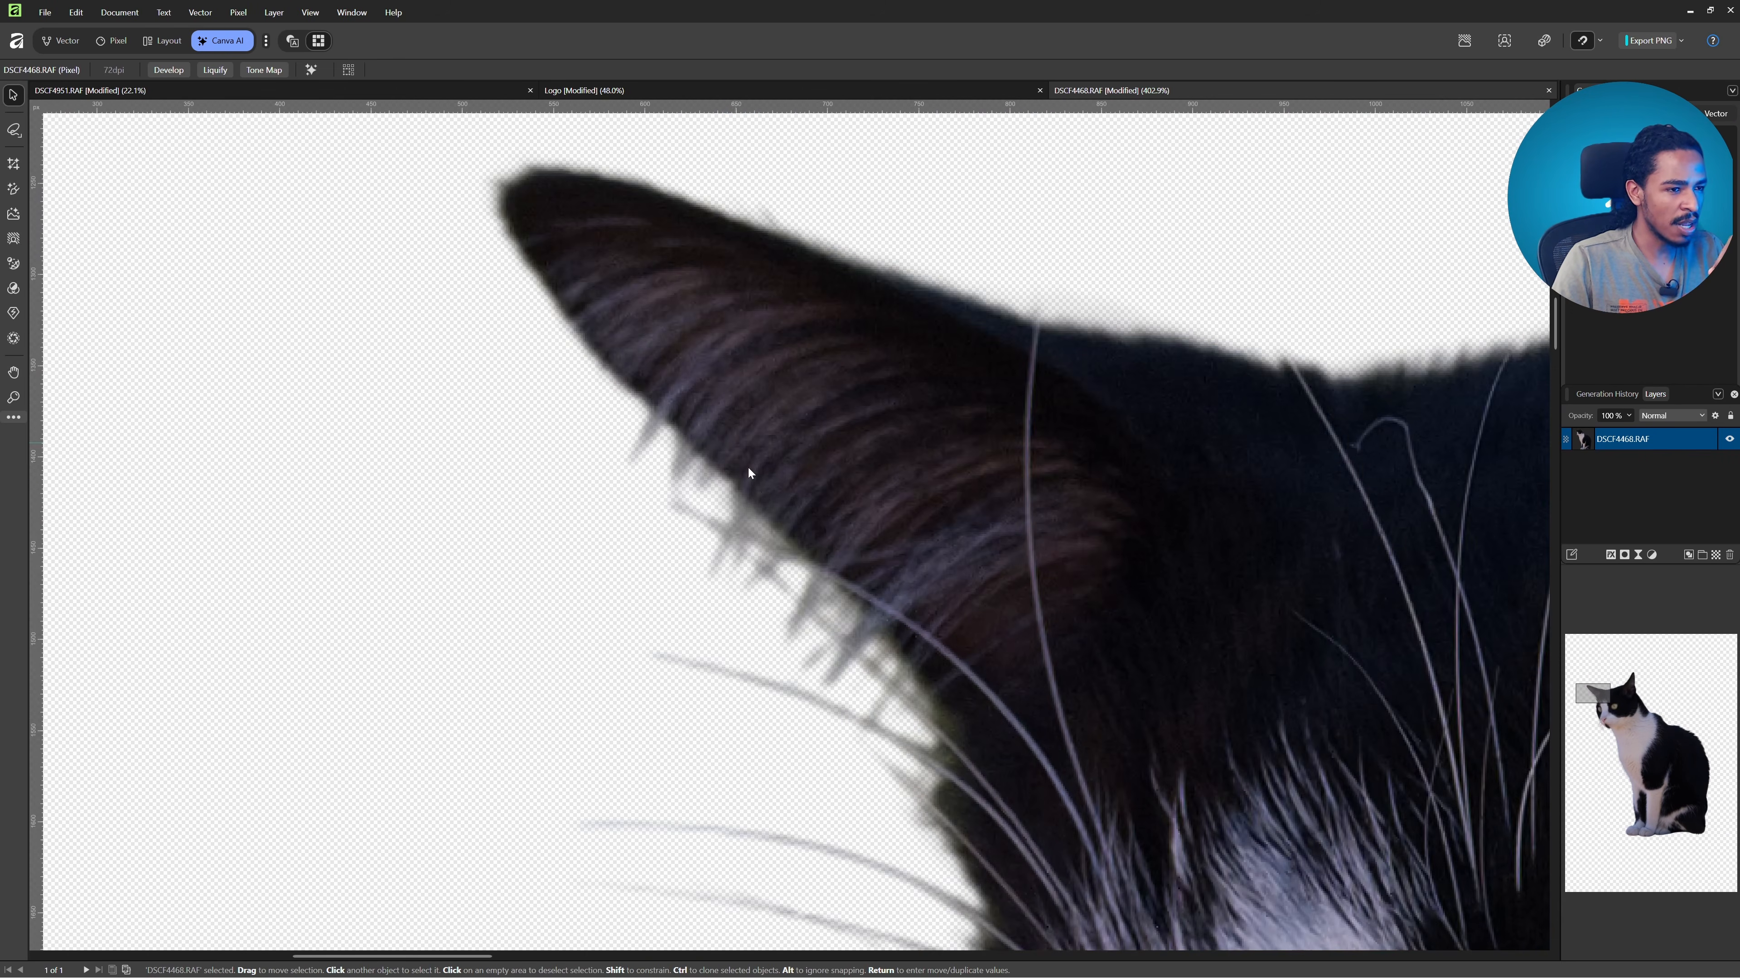
{"action": "scroll", "coordinate": [749, 474], "scroll_direction": "down", "scroll_amount": 6}
{"action": "left_click_drag", "start_coordinate": [816, 381], "coordinate": [789, 313]}
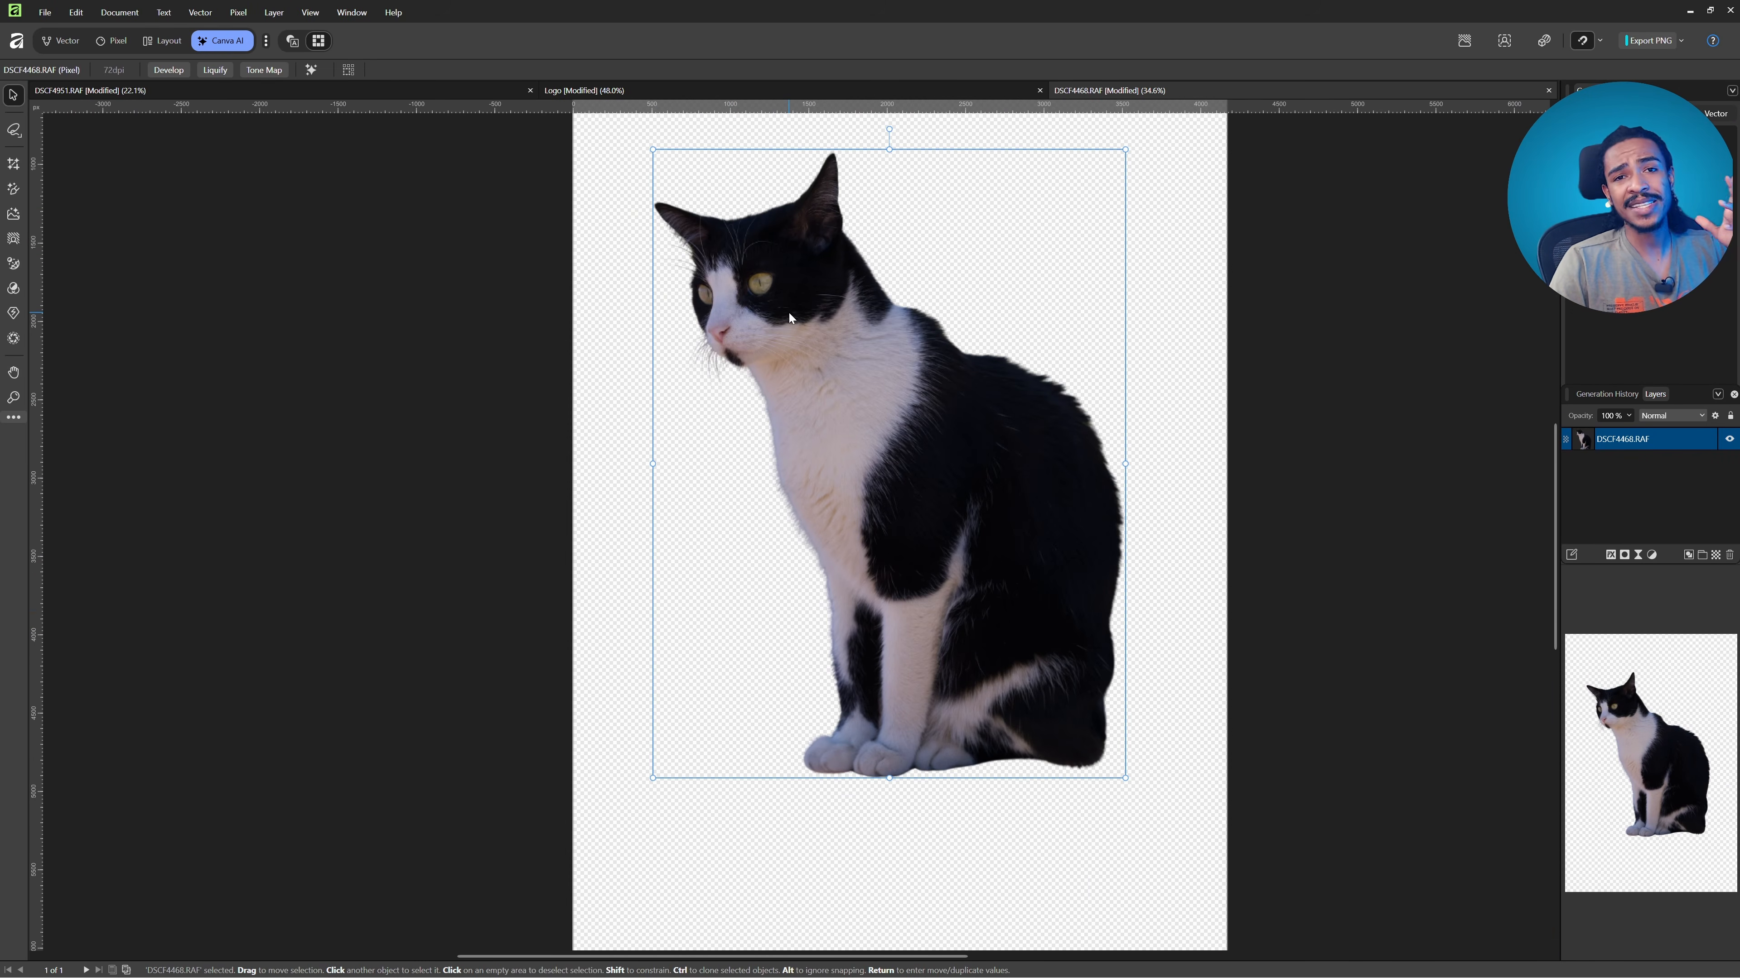
{"action": "scroll", "coordinate": [971, 683], "scroll_direction": "up", "scroll_amount": 4}
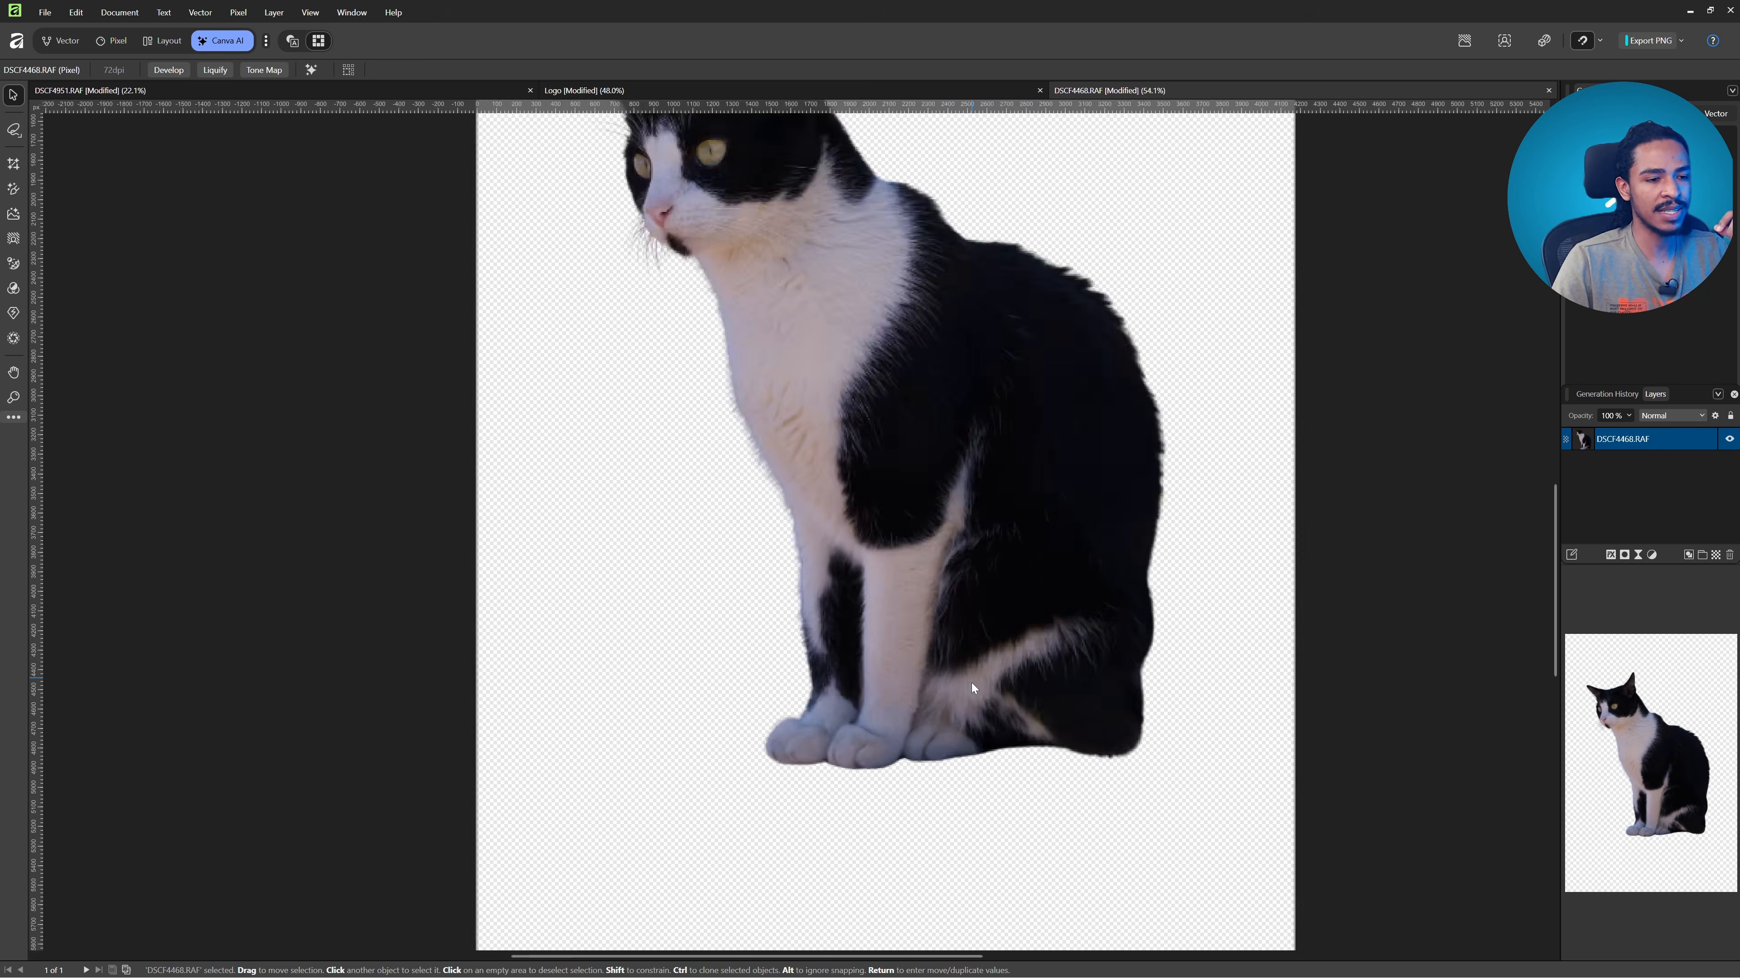
{"action": "scroll", "coordinate": [971, 684], "scroll_direction": "down", "scroll_amount": 6}
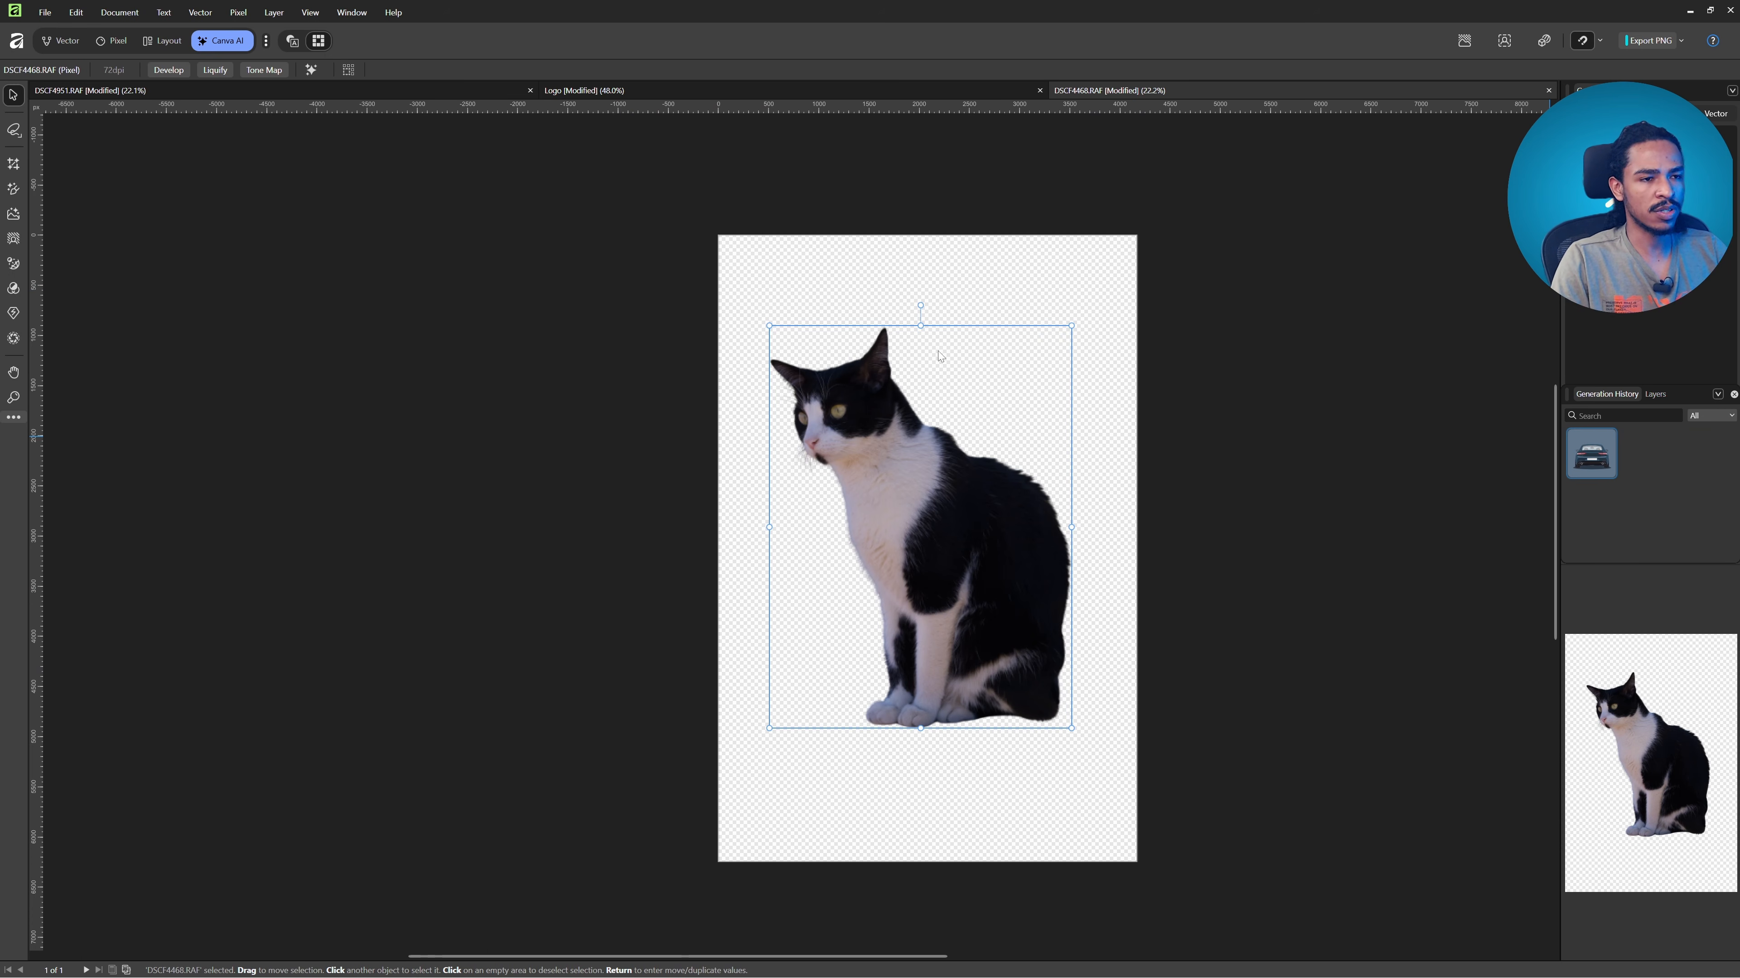
- Open the car illustration from the generation history as a separate vector document
{"action": "right_click", "coordinate": [1596, 461]}
{"action": "left_click", "coordinate": [1545, 490]}
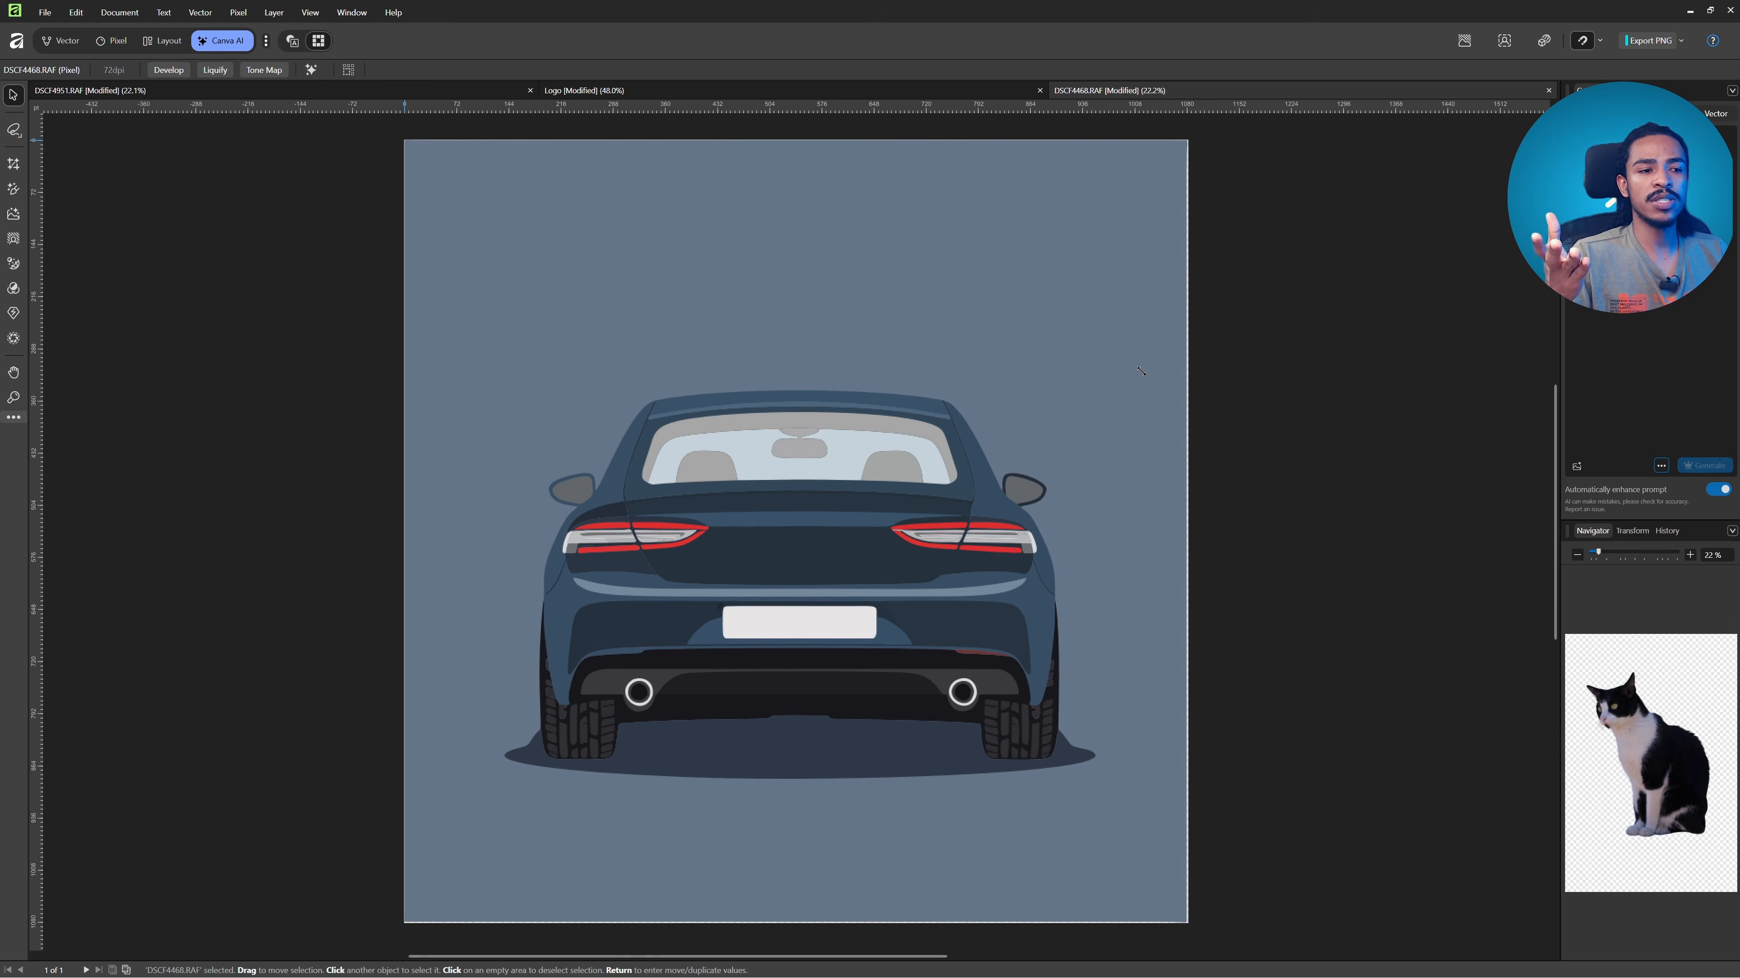
{"action": "scroll", "coordinate": [799, 503], "scroll_direction": "up", "scroll_amount": 6}
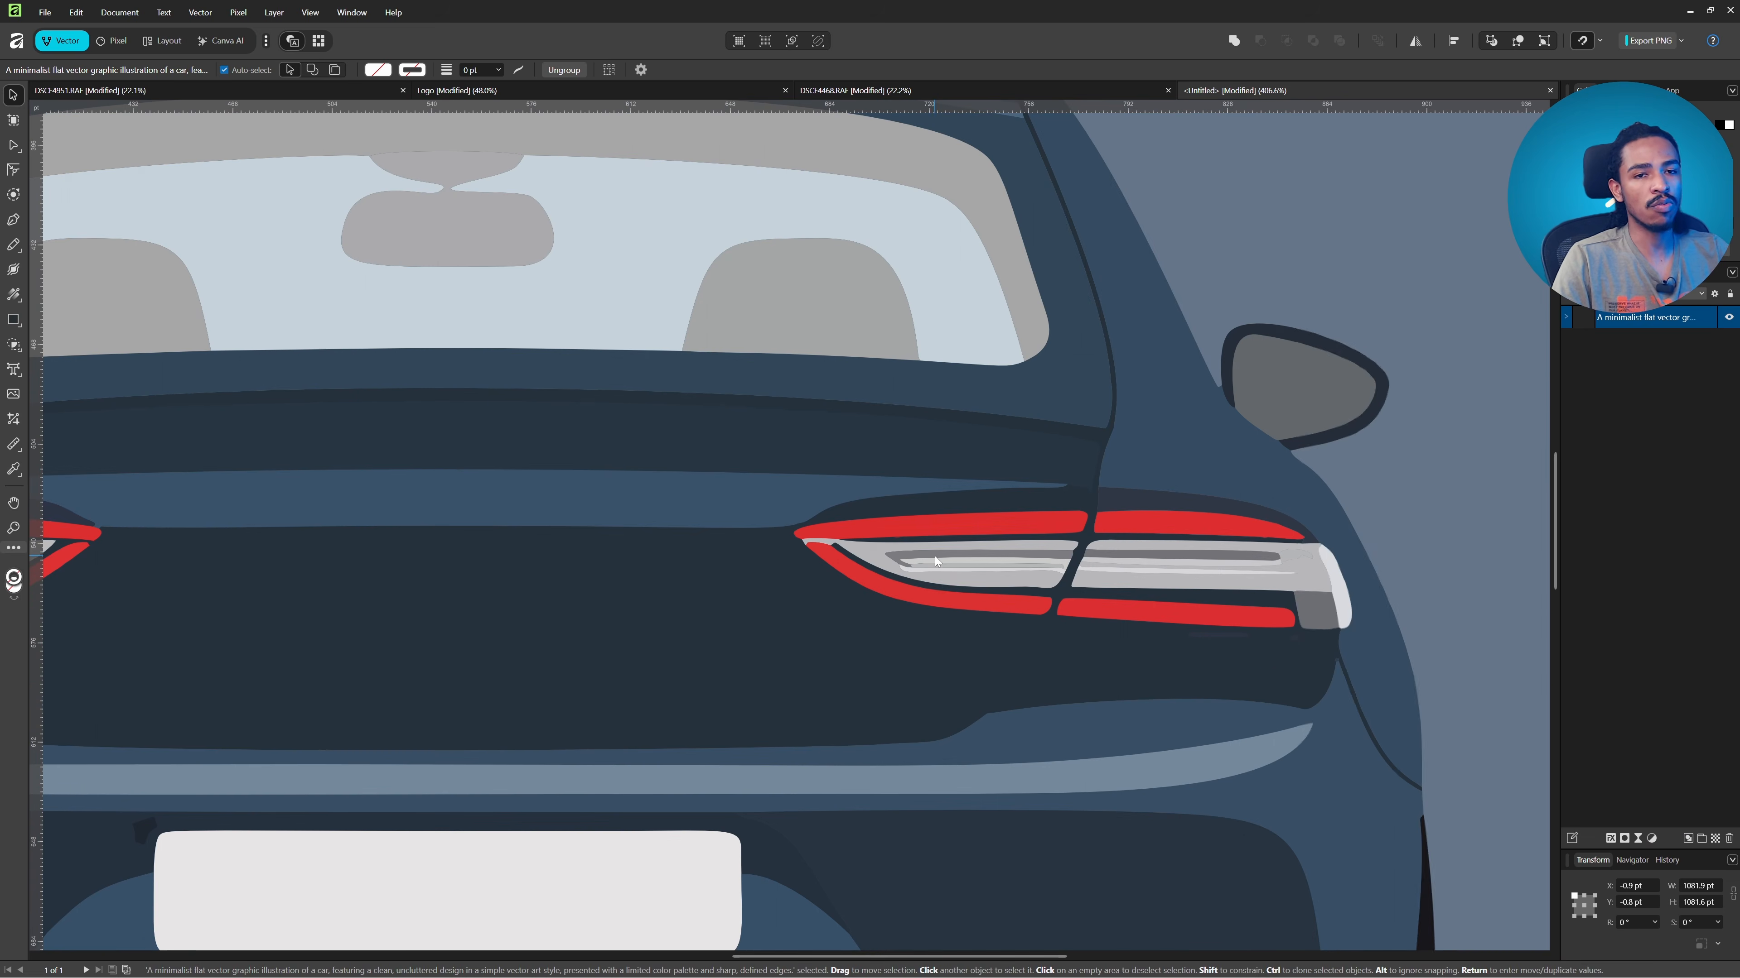
- Select the upper red strip of the car's taillight and inspect its nodes with the Node tool
{"action": "double_click", "coordinate": [1021, 529]}
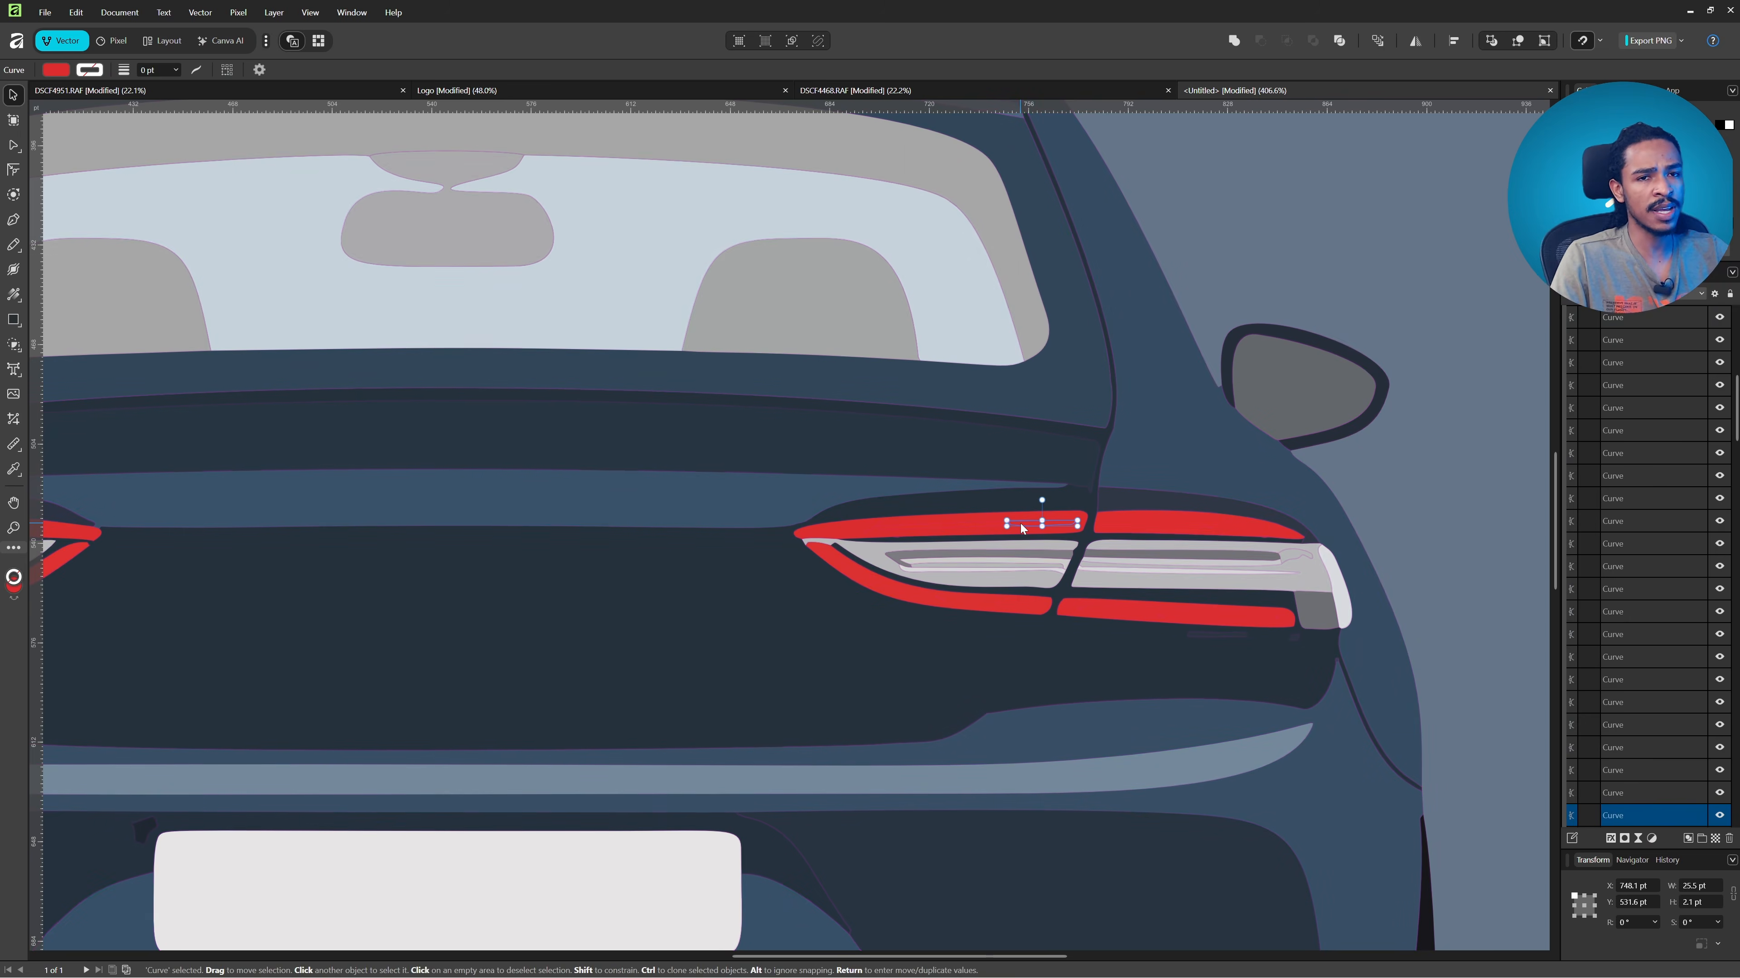
{"action": "scroll", "coordinate": [1074, 531], "scroll_direction": "up", "scroll_amount": 5}
{"action": "left_click", "coordinate": [1081, 482]}
{"action": "scroll", "coordinate": [1184, 517], "scroll_direction": "down", "scroll_amount": 4}
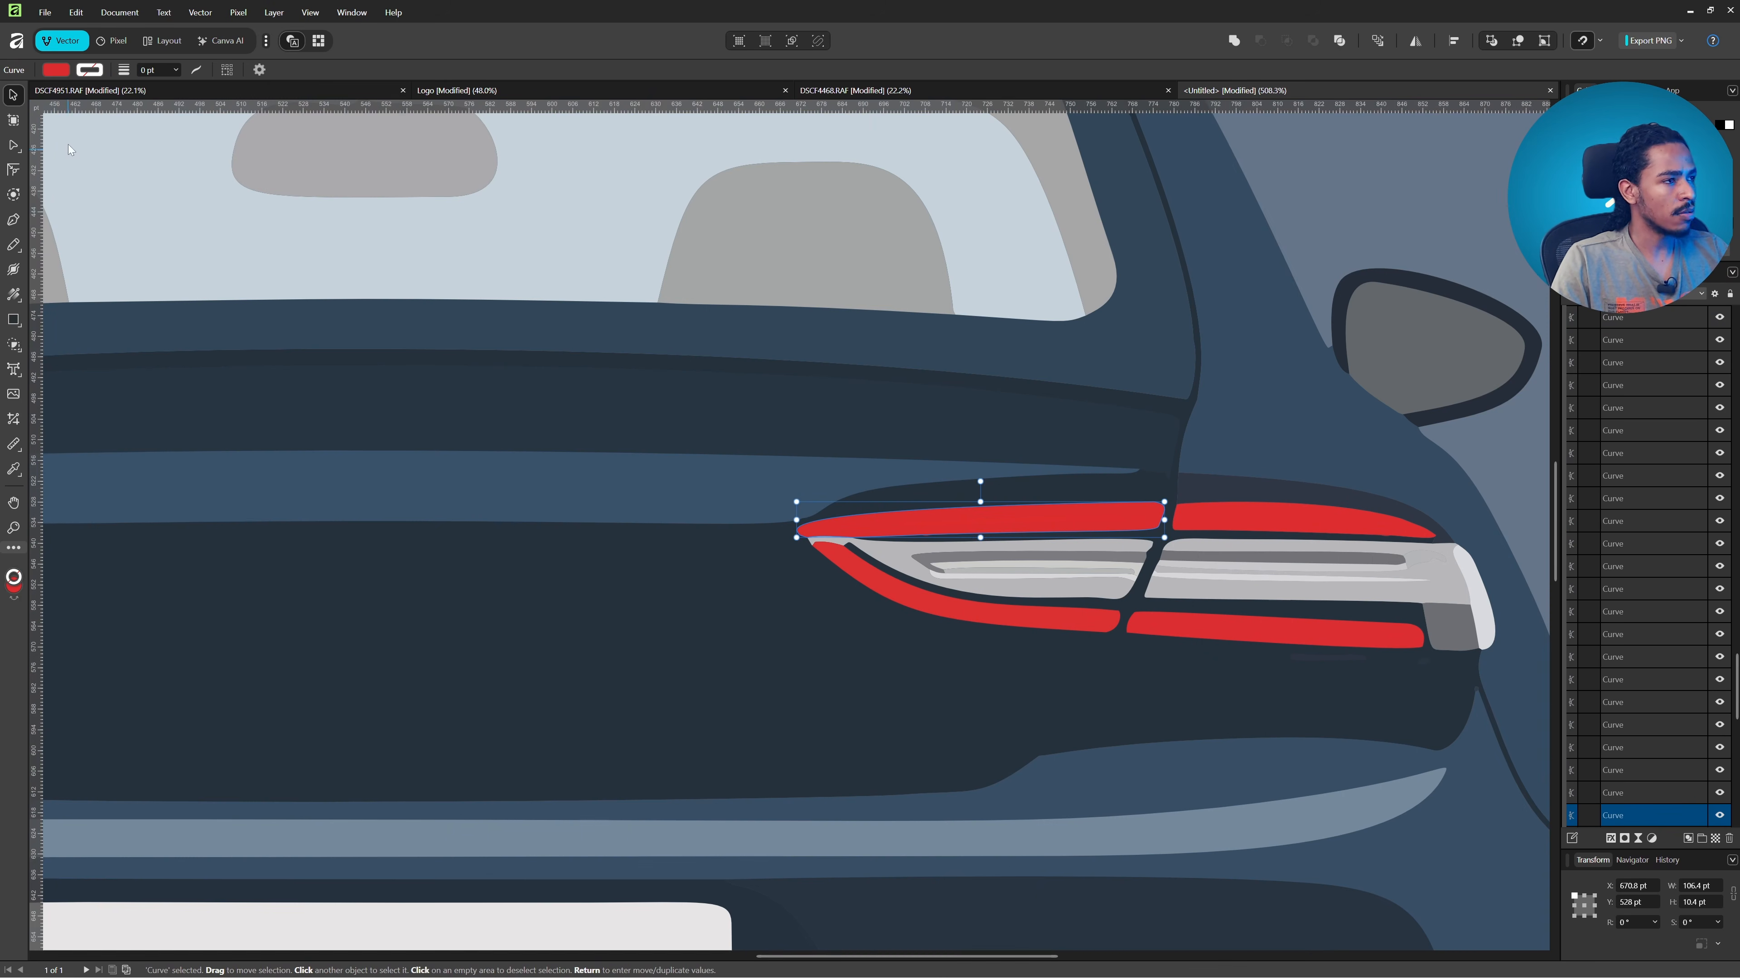
{"action": "left_click", "coordinate": [15, 143]}
{"action": "scroll", "coordinate": [1178, 541], "scroll_direction": "up", "scroll_amount": 5}
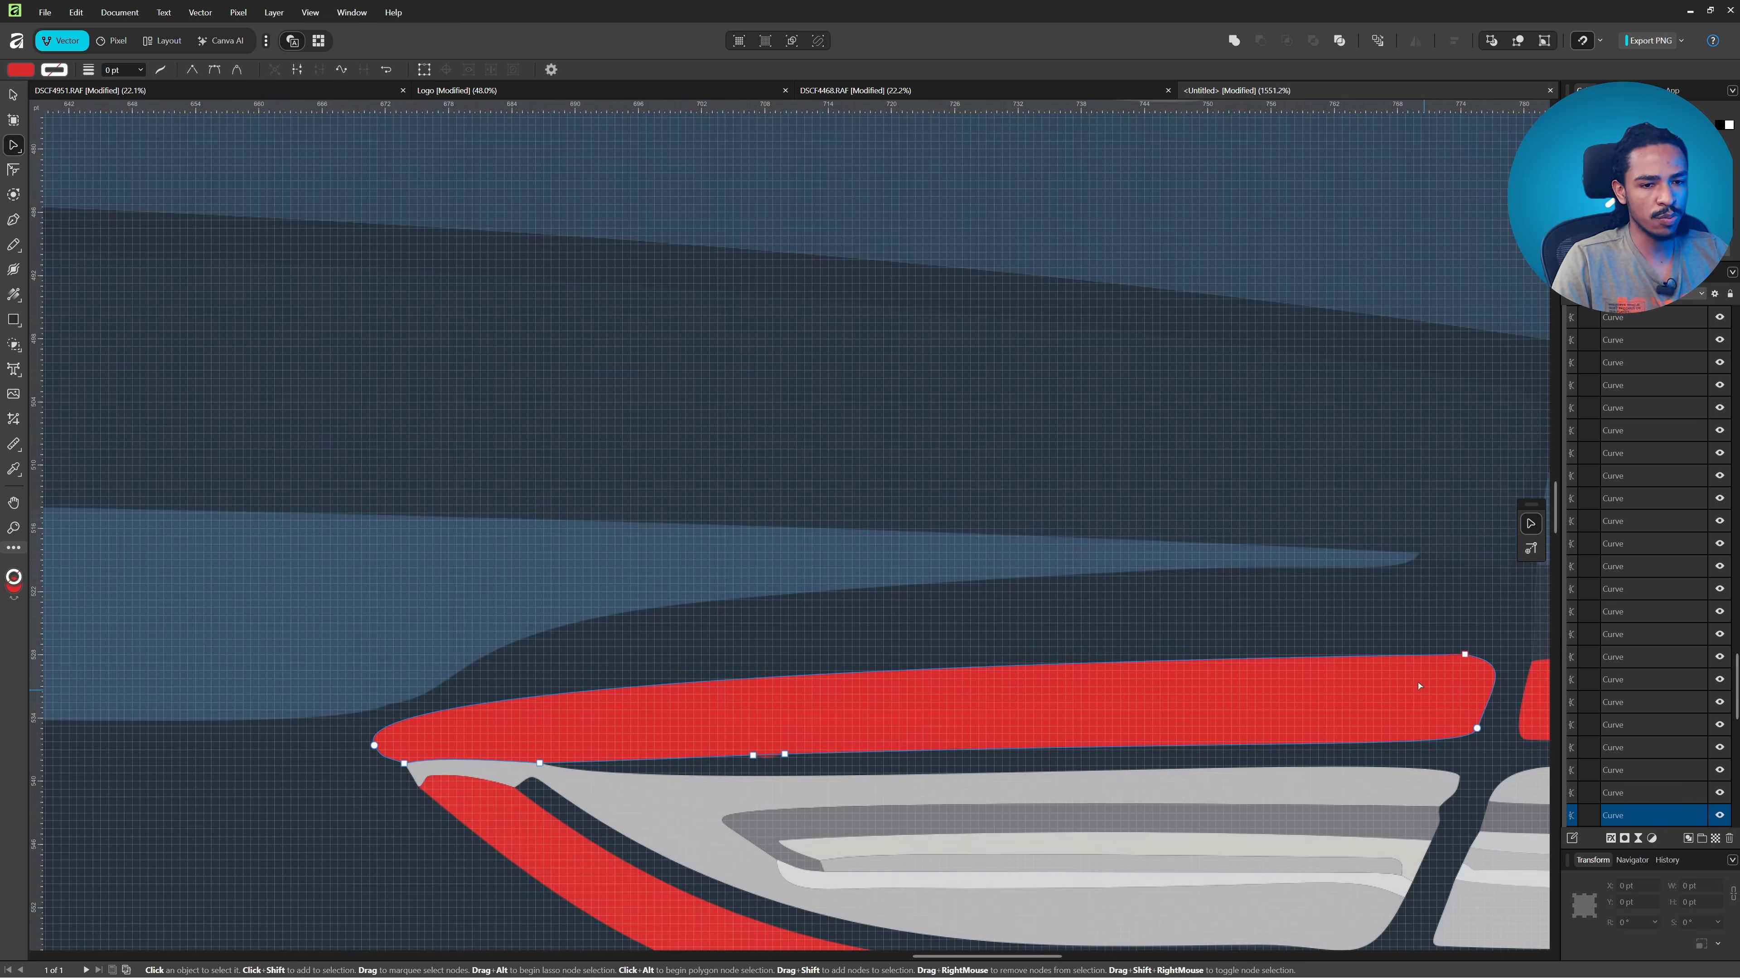
- Inspect the nodes of the car's side body panel beside the taillight and mirror
{"action": "left_click", "coordinate": [1109, 503]}
{"action": "key", "text": "ctrl+0"}
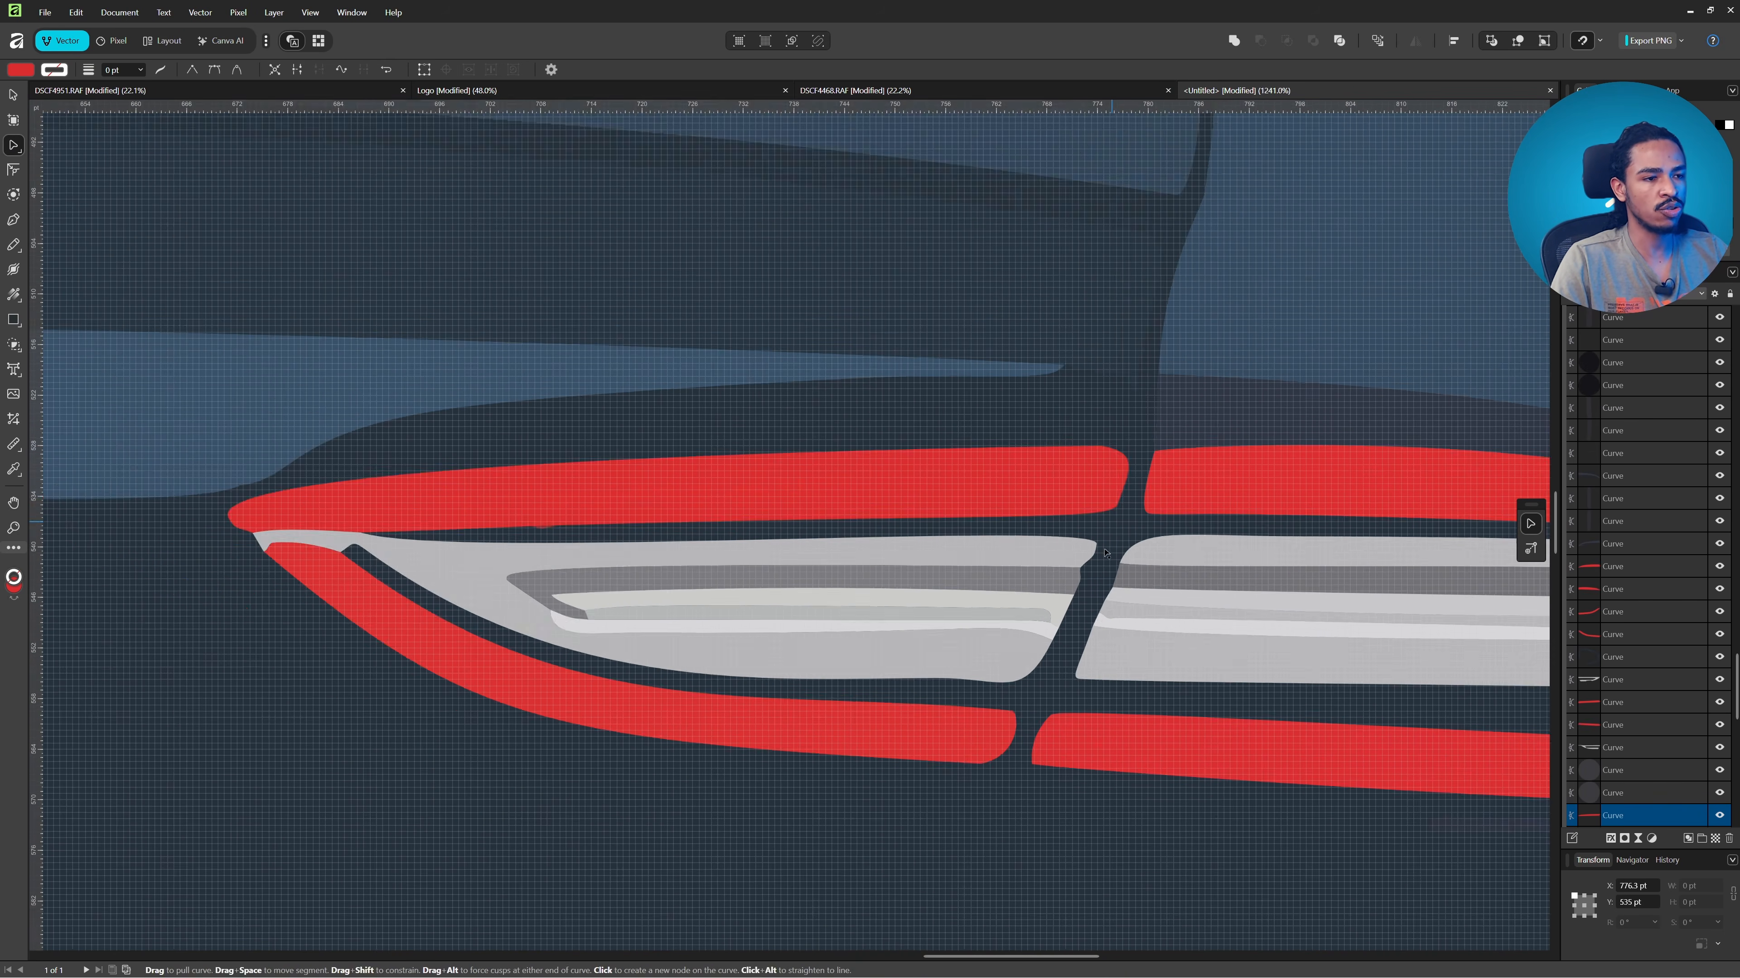
{"action": "scroll", "coordinate": [1104, 511], "scroll_direction": "up", "scroll_amount": 6}
{"action": "left_click", "coordinate": [1192, 577]}
{"action": "scroll", "coordinate": [1192, 578], "scroll_direction": "up", "scroll_amount": 4}
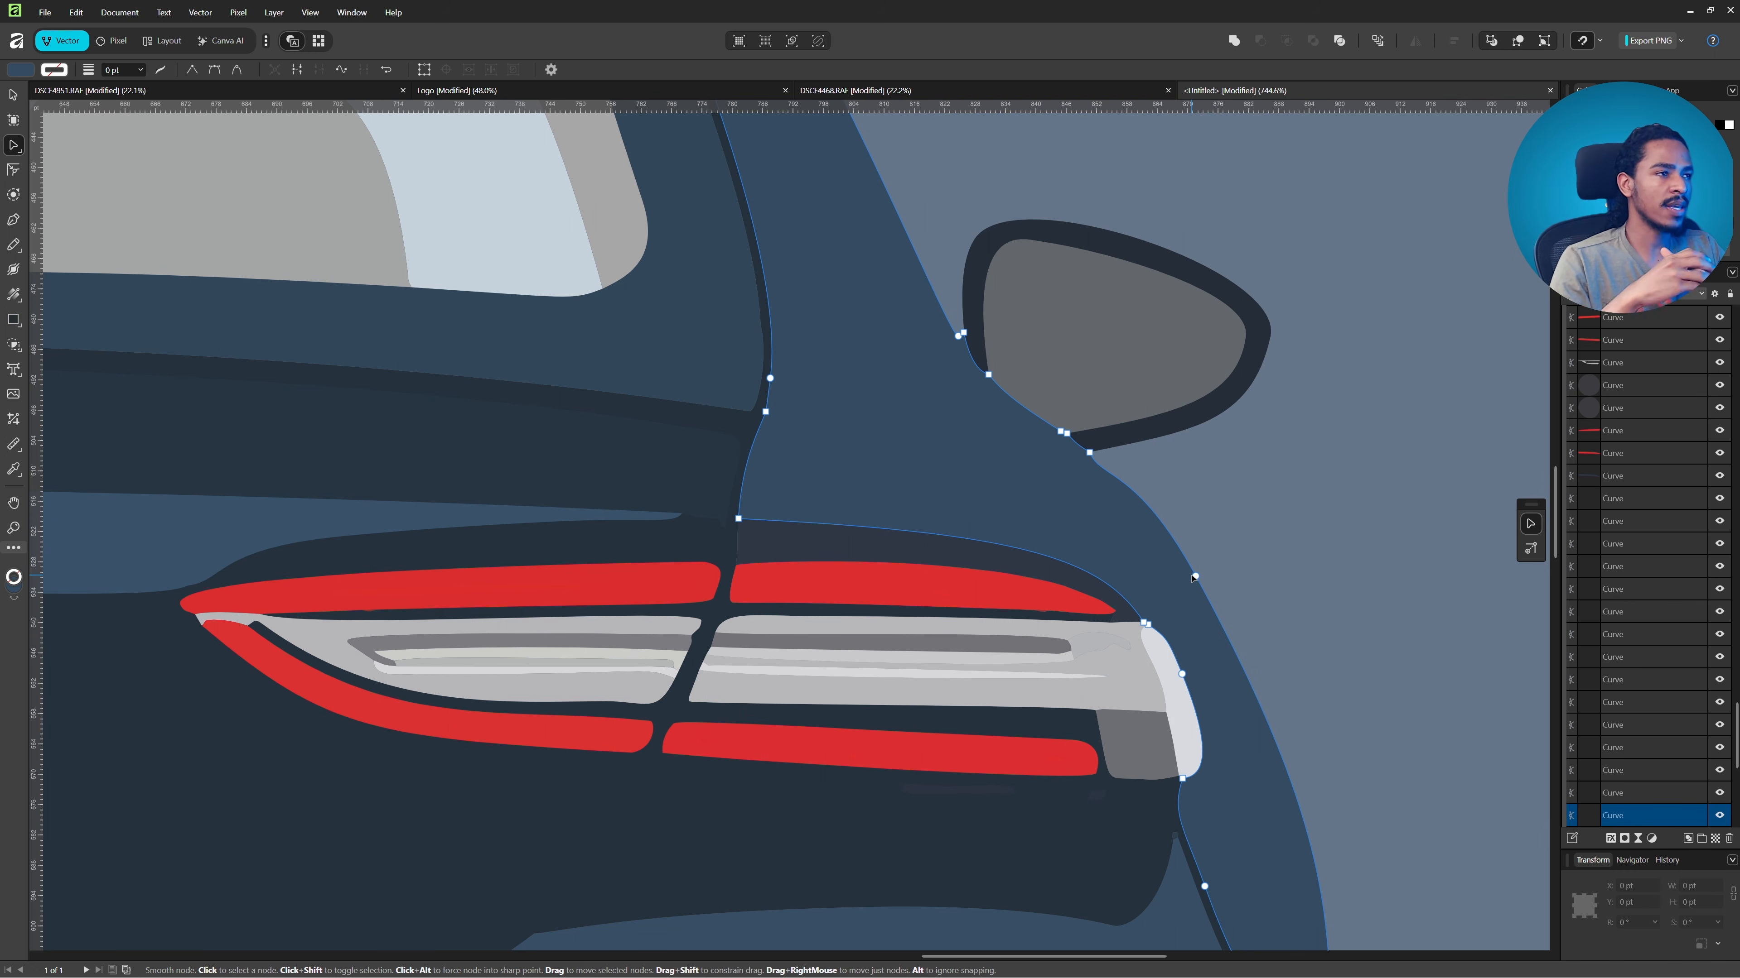
- View the car illustration in the Layout workspace and return to the Vector workspace
{"action": "left_click", "coordinate": [164, 43]}
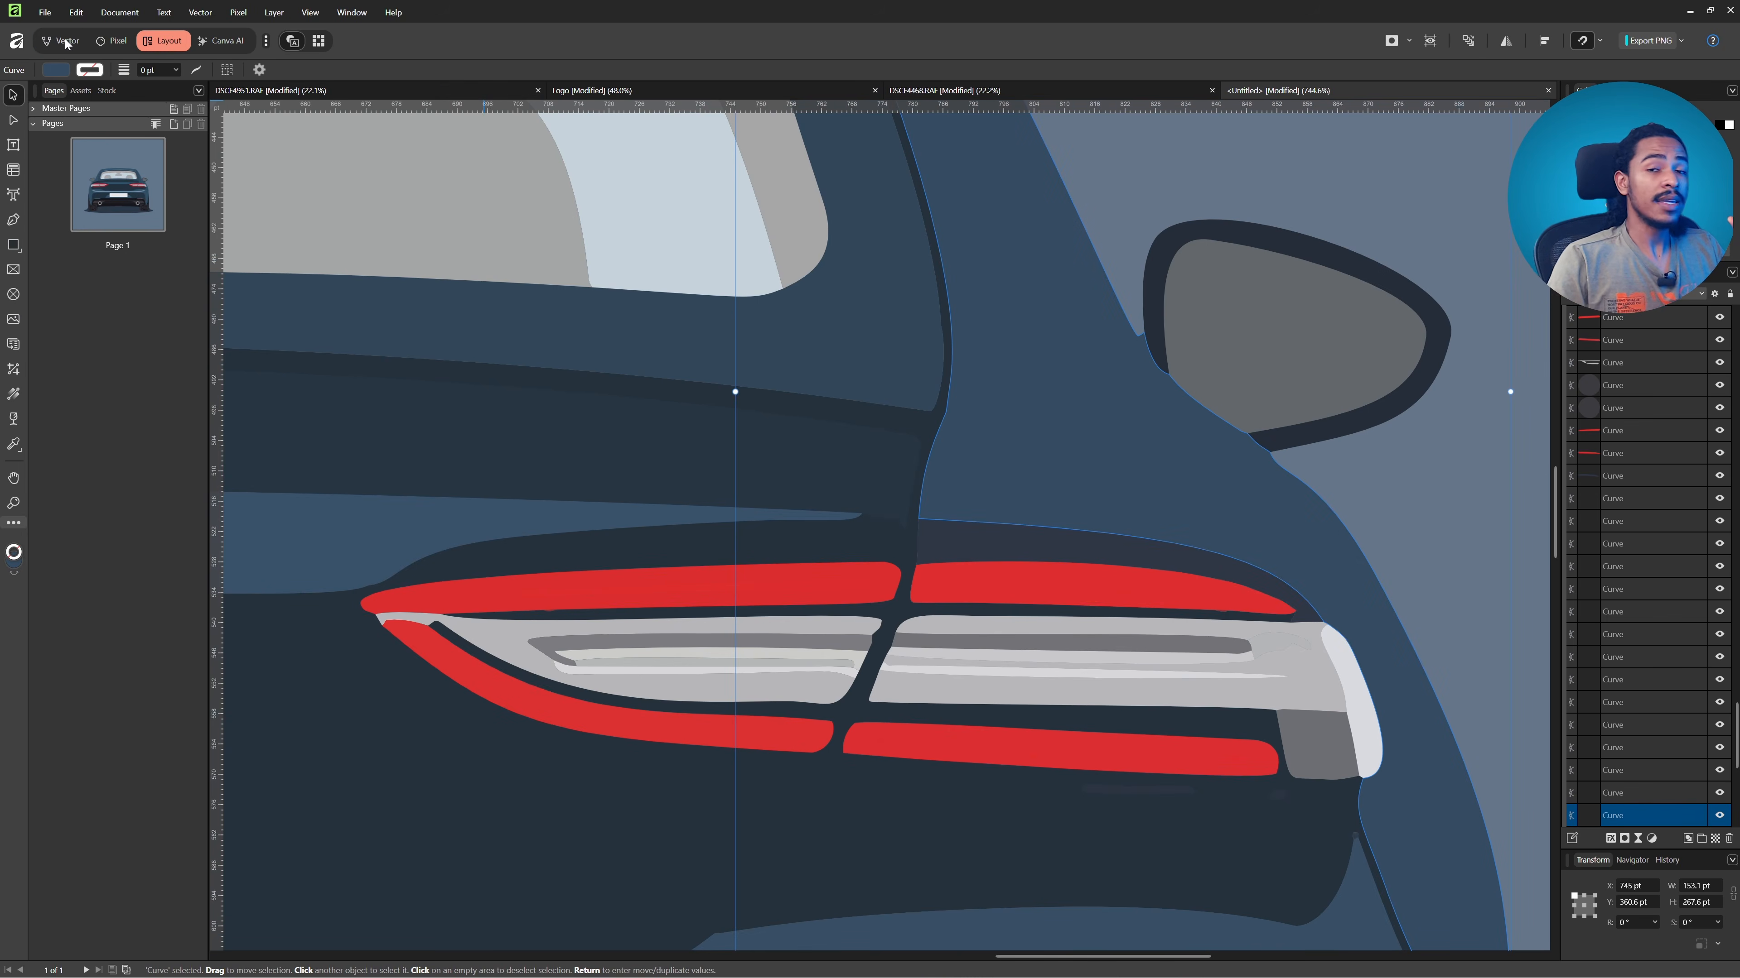
{"action": "left_click", "coordinate": [65, 39]}
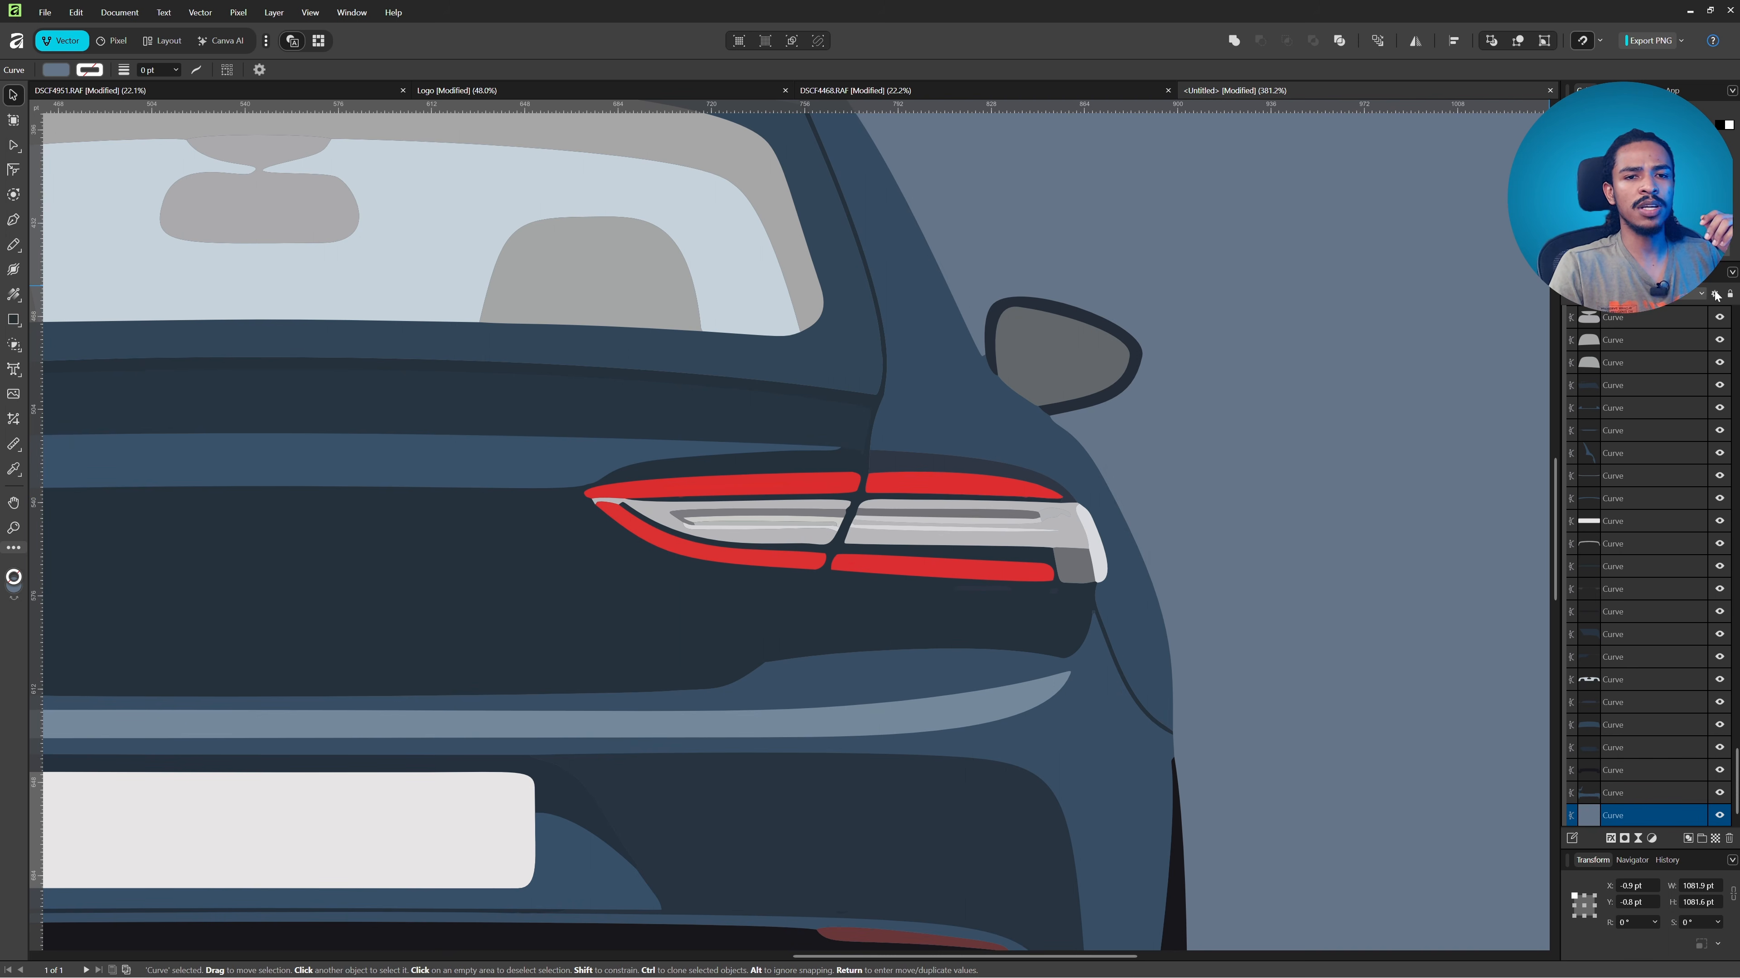
- Look through the layer blend modes available for the car illustration's background curve
{"action": "left_click", "coordinate": [1692, 296]}
{"action": "scroll", "coordinate": [1673, 535], "scroll_direction": "down", "scroll_amount": 1}
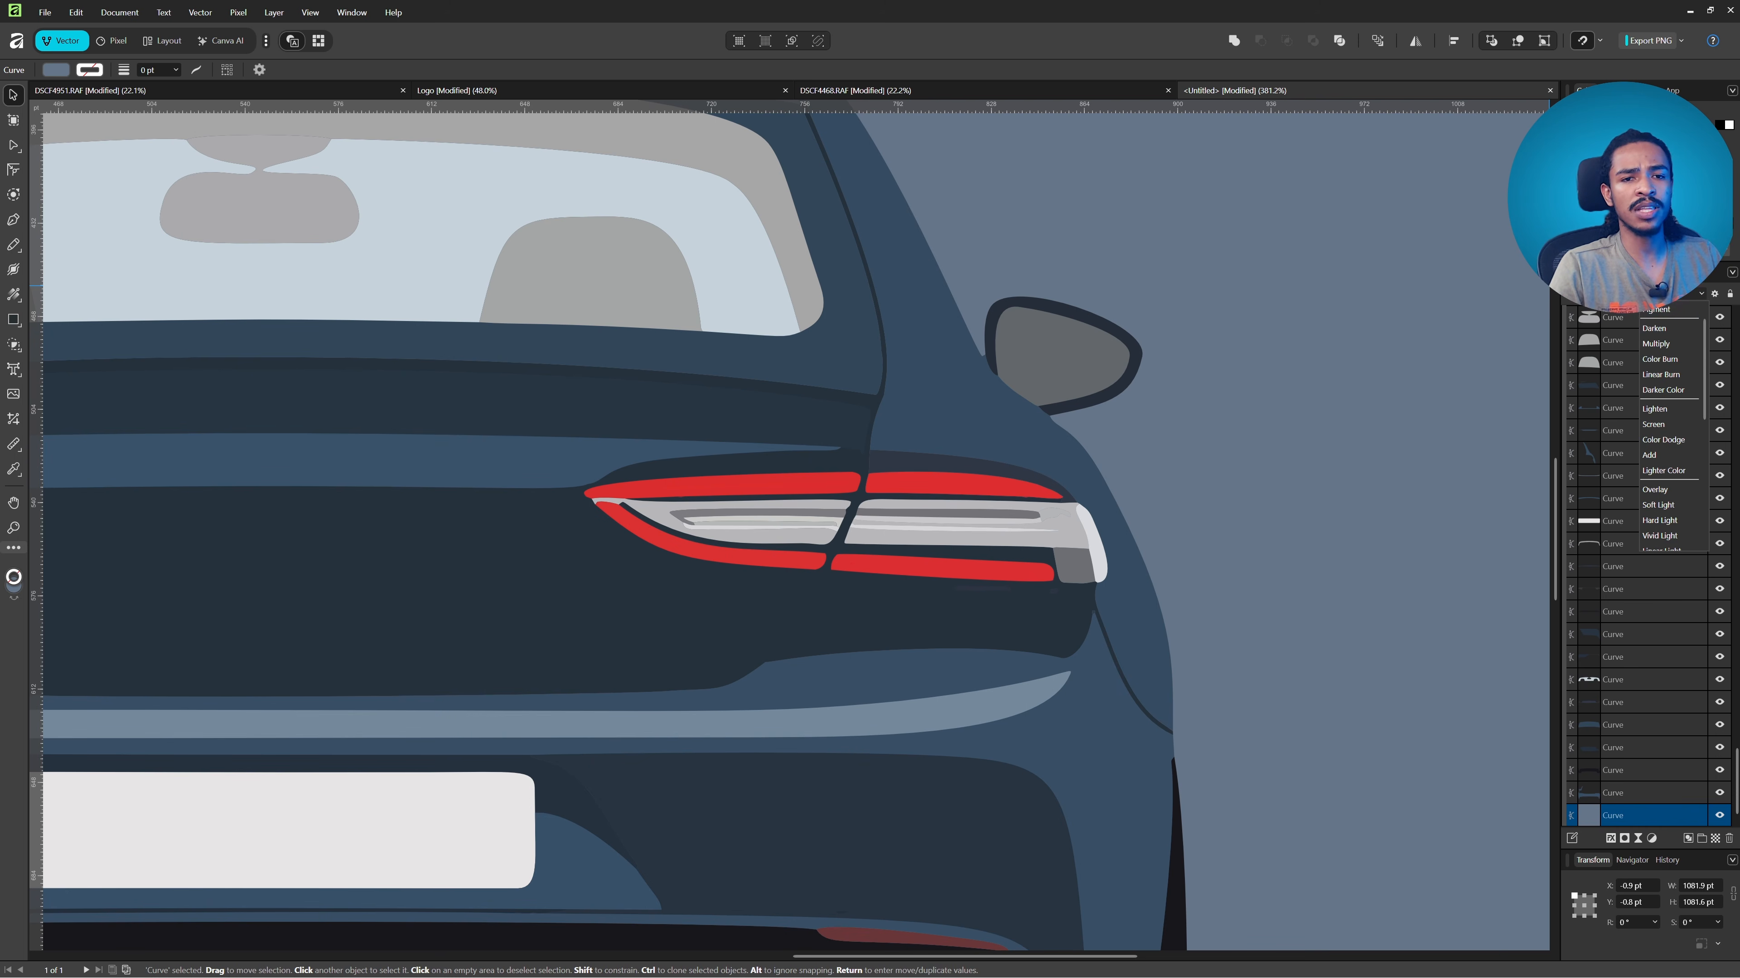
{"action": "left_click", "coordinate": [1678, 294]}
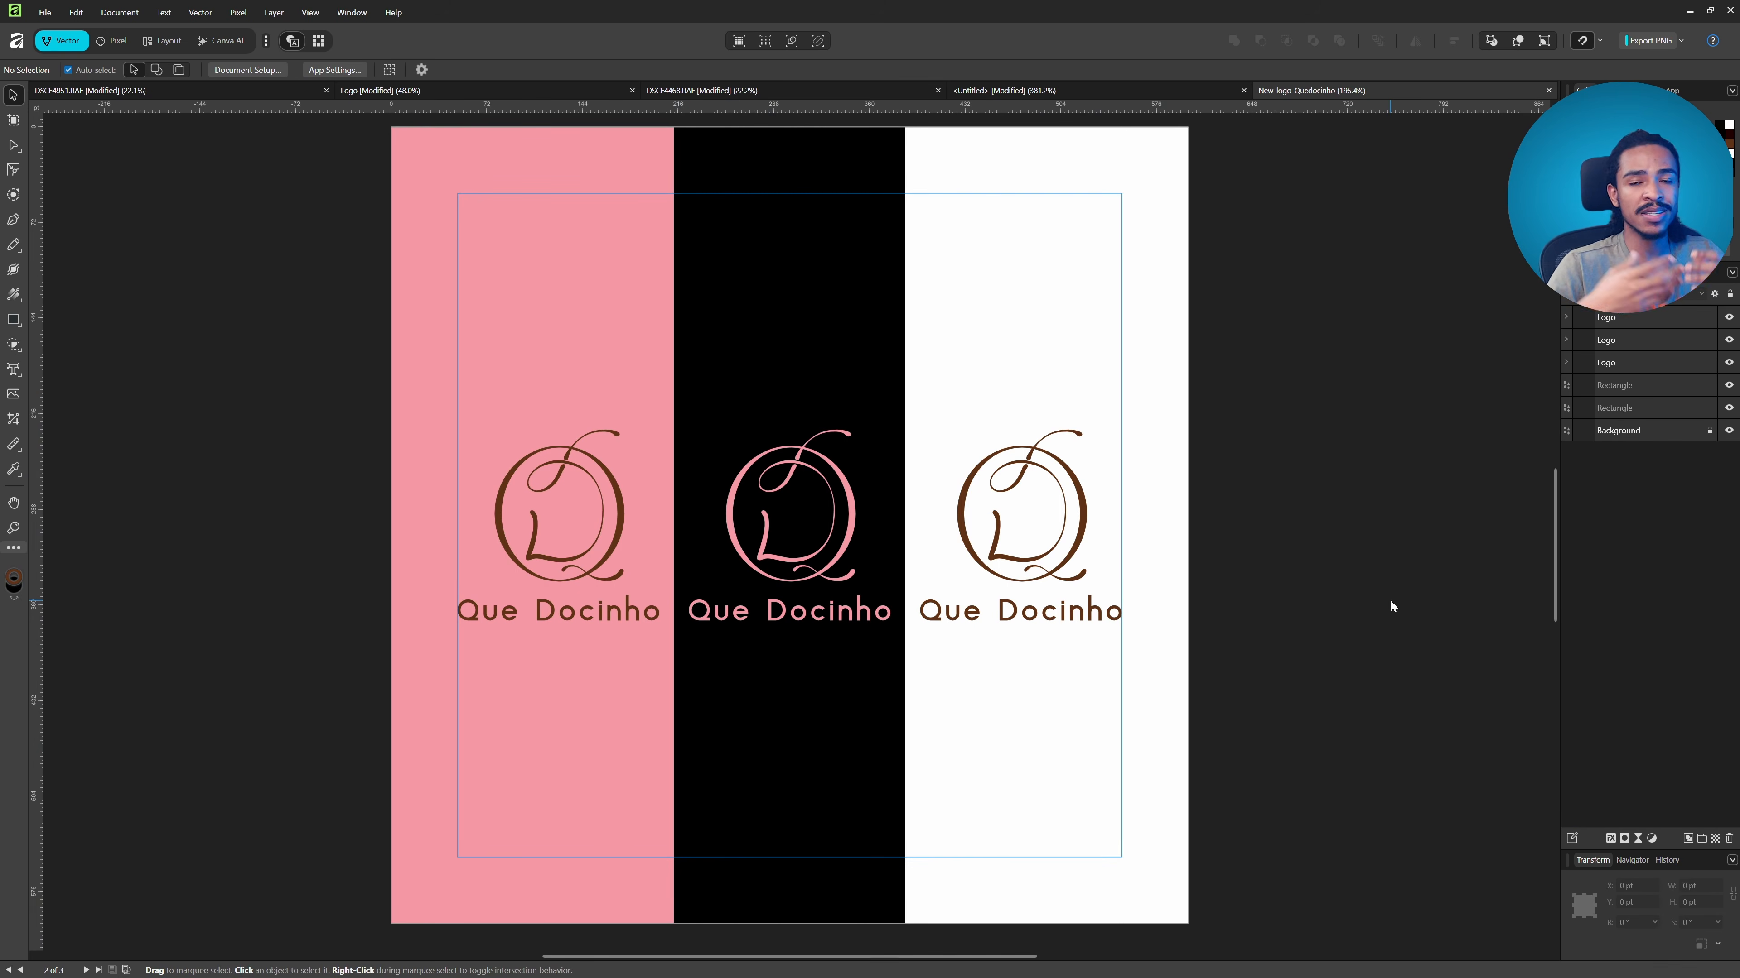
- Look over the pages of logo color variations in the New_logo_Quedocinho document
{"action": "scroll", "coordinate": [1058, 393], "scroll_direction": "down", "scroll_amount": 5}
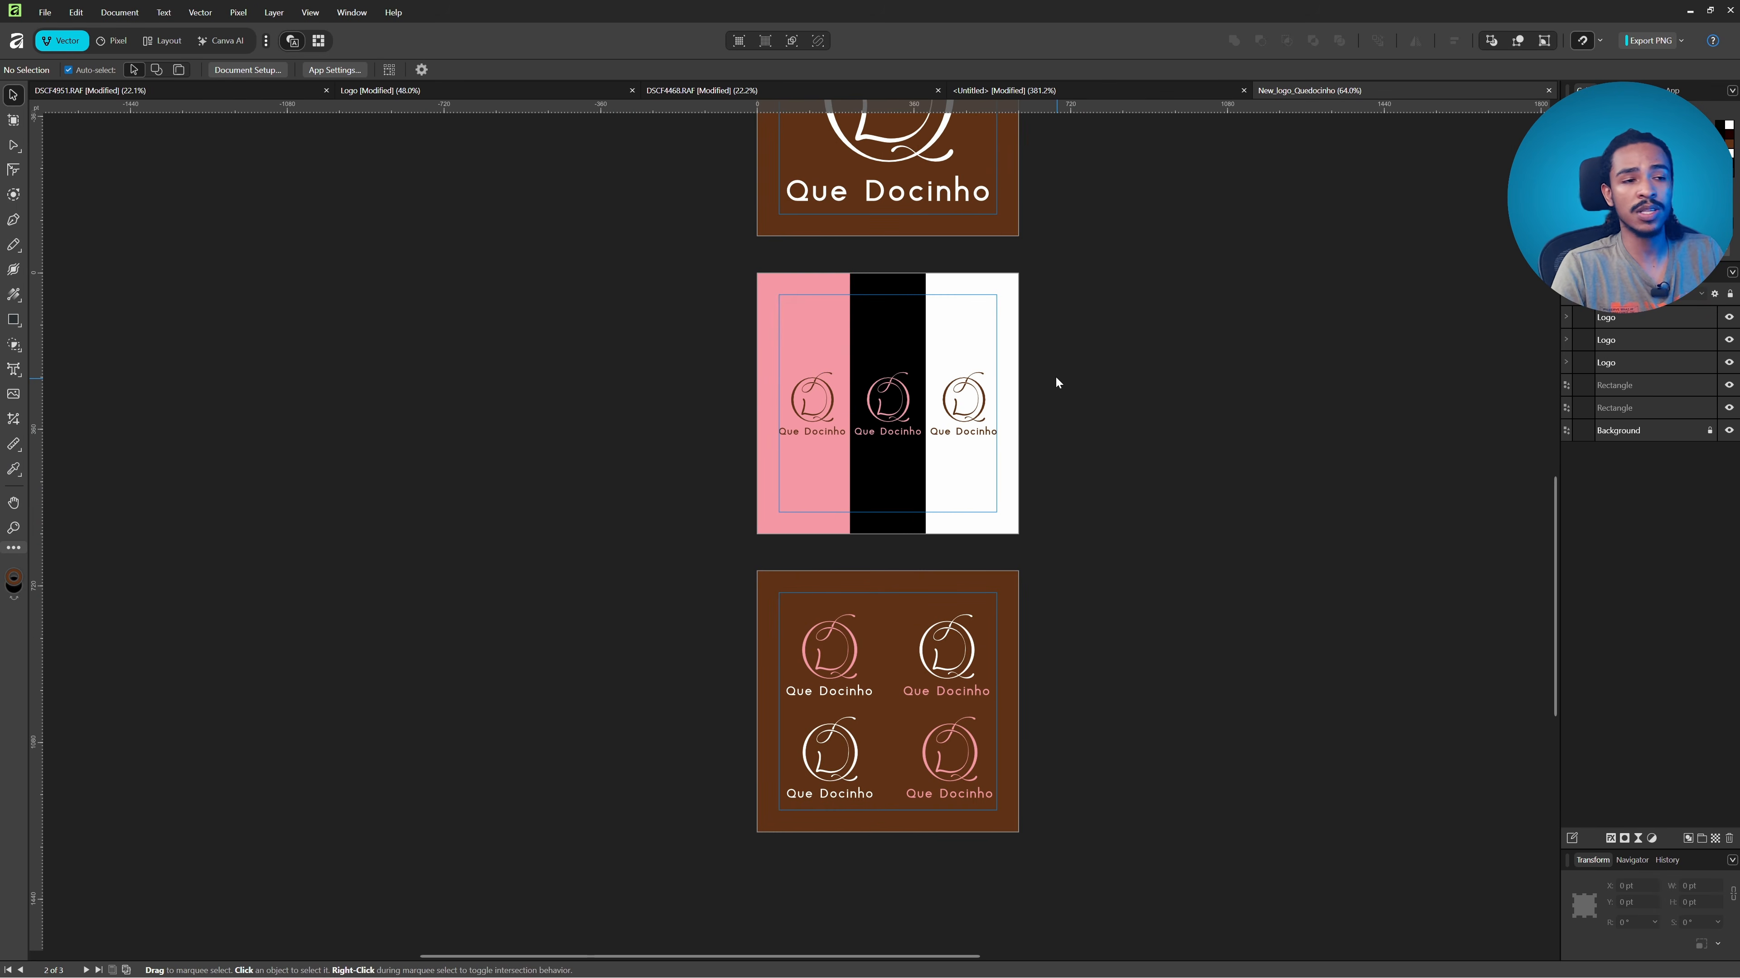
- Examine the white Que Docinho logo on the brown page and compare it with the color variations page
{"action": "scroll", "coordinate": [1055, 375], "scroll_direction": "up", "scroll_amount": 3}
{"action": "scroll", "coordinate": [944, 547], "scroll_direction": "up", "scroll_amount": 5}
{"action": "scroll", "coordinate": [878, 509], "scroll_direction": "down", "scroll_amount": 2}
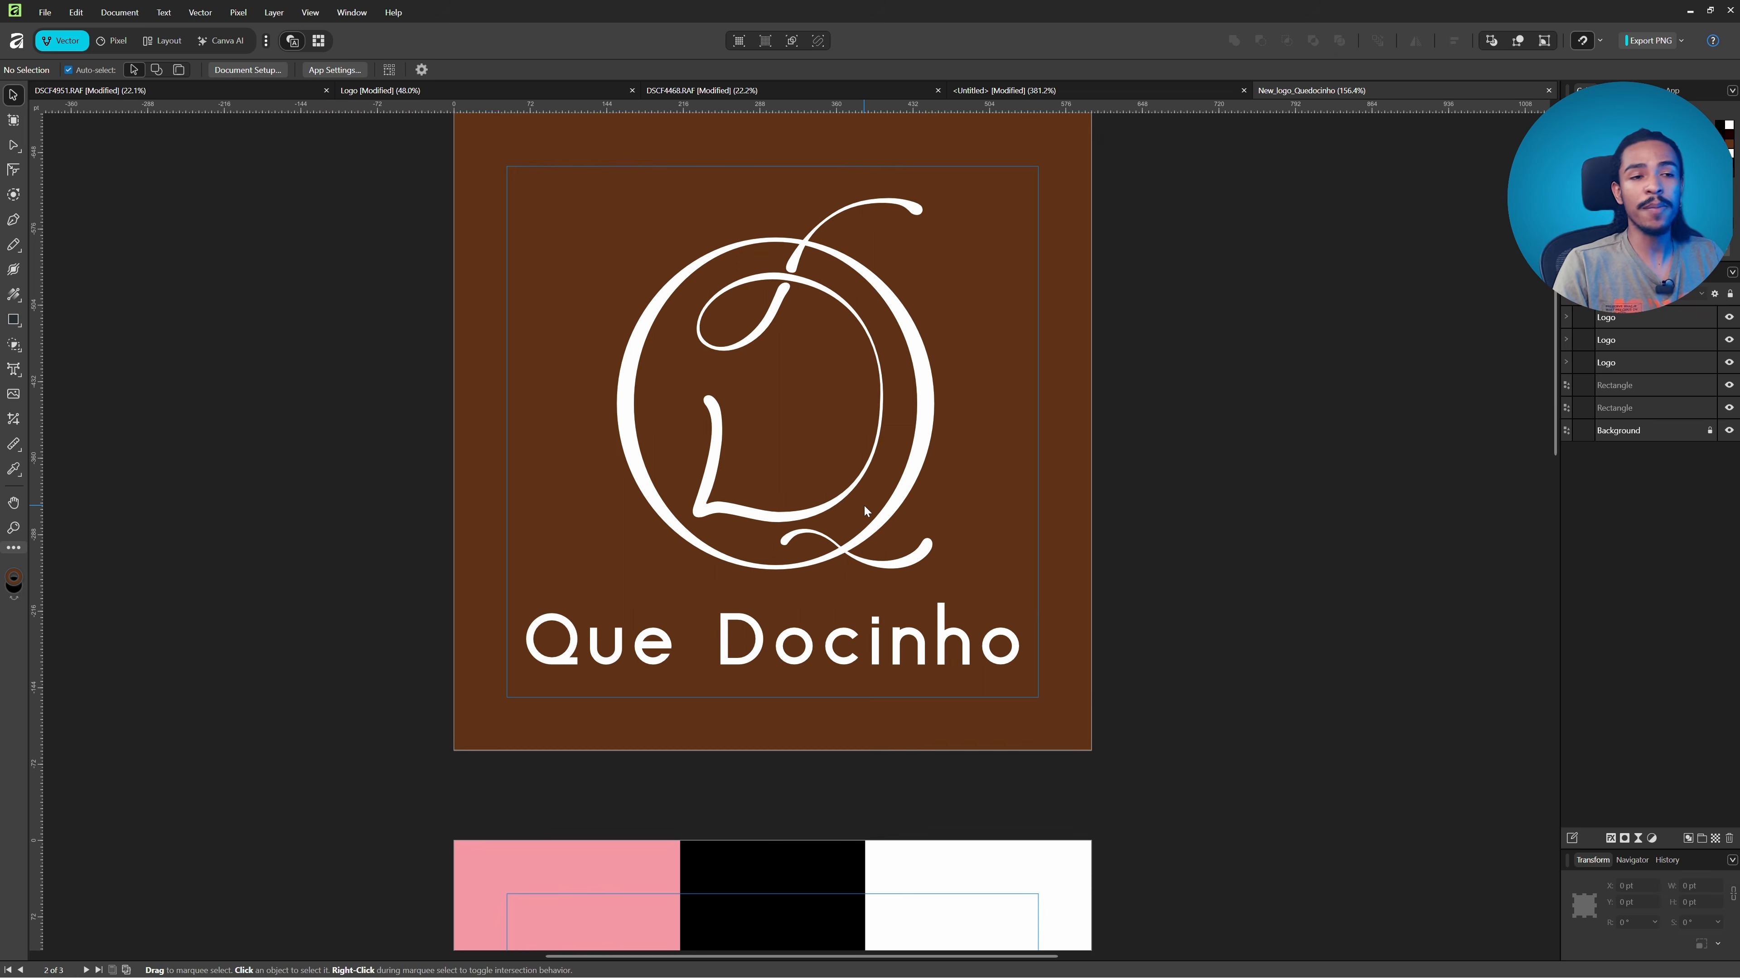
{"action": "left_click_drag", "start_coordinate": [865, 506], "coordinate": [927, 639]}
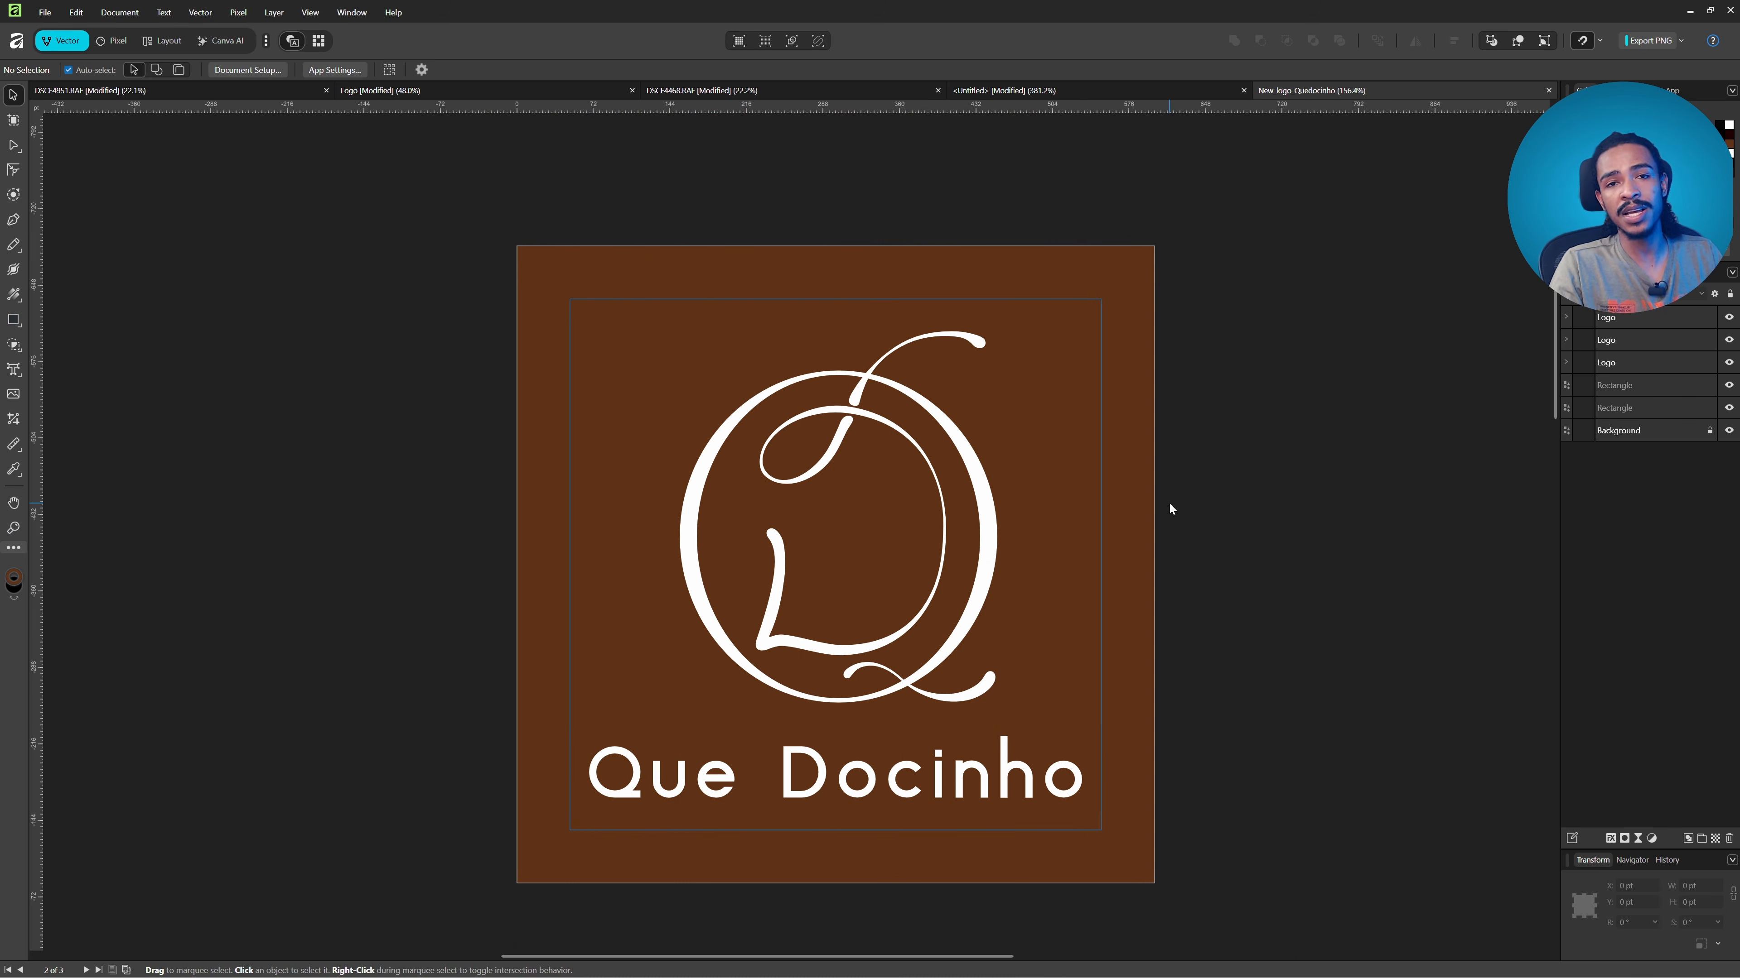
{"action": "scroll", "coordinate": [1169, 502], "scroll_direction": "down", "scroll_amount": 2}
{"action": "scroll", "coordinate": [1013, 395], "scroll_direction": "down", "scroll_amount": 4}
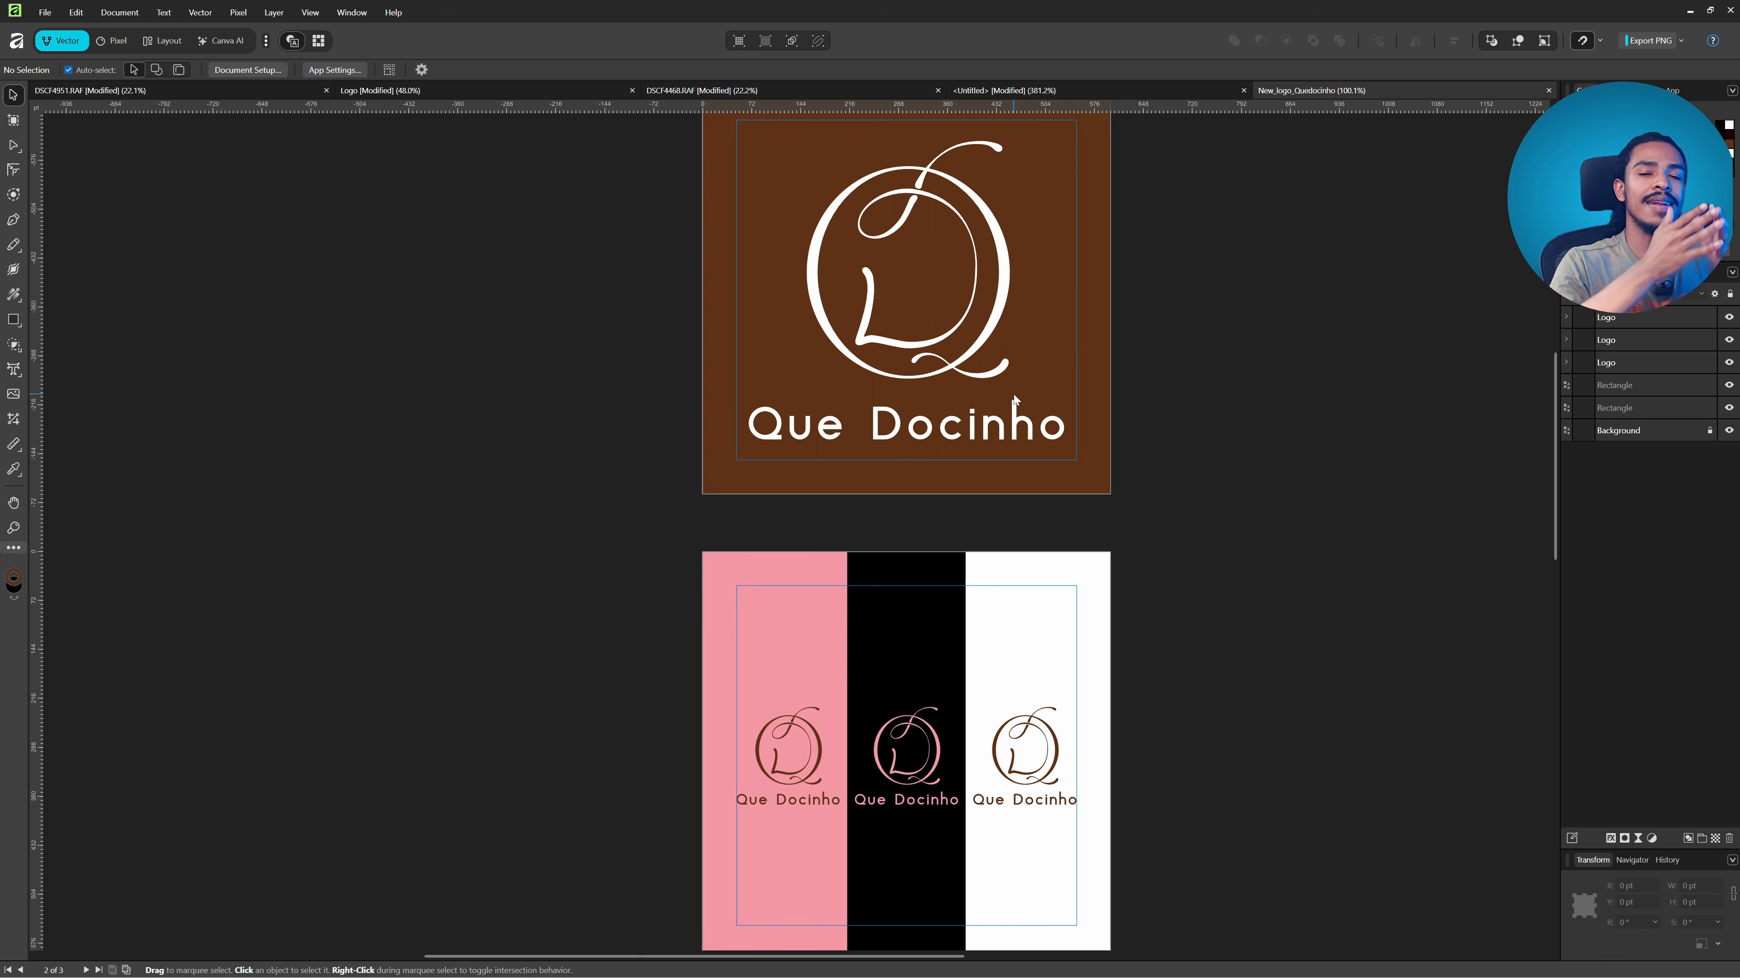
{"action": "scroll", "coordinate": [958, 231], "scroll_direction": "up", "scroll_amount": 5}
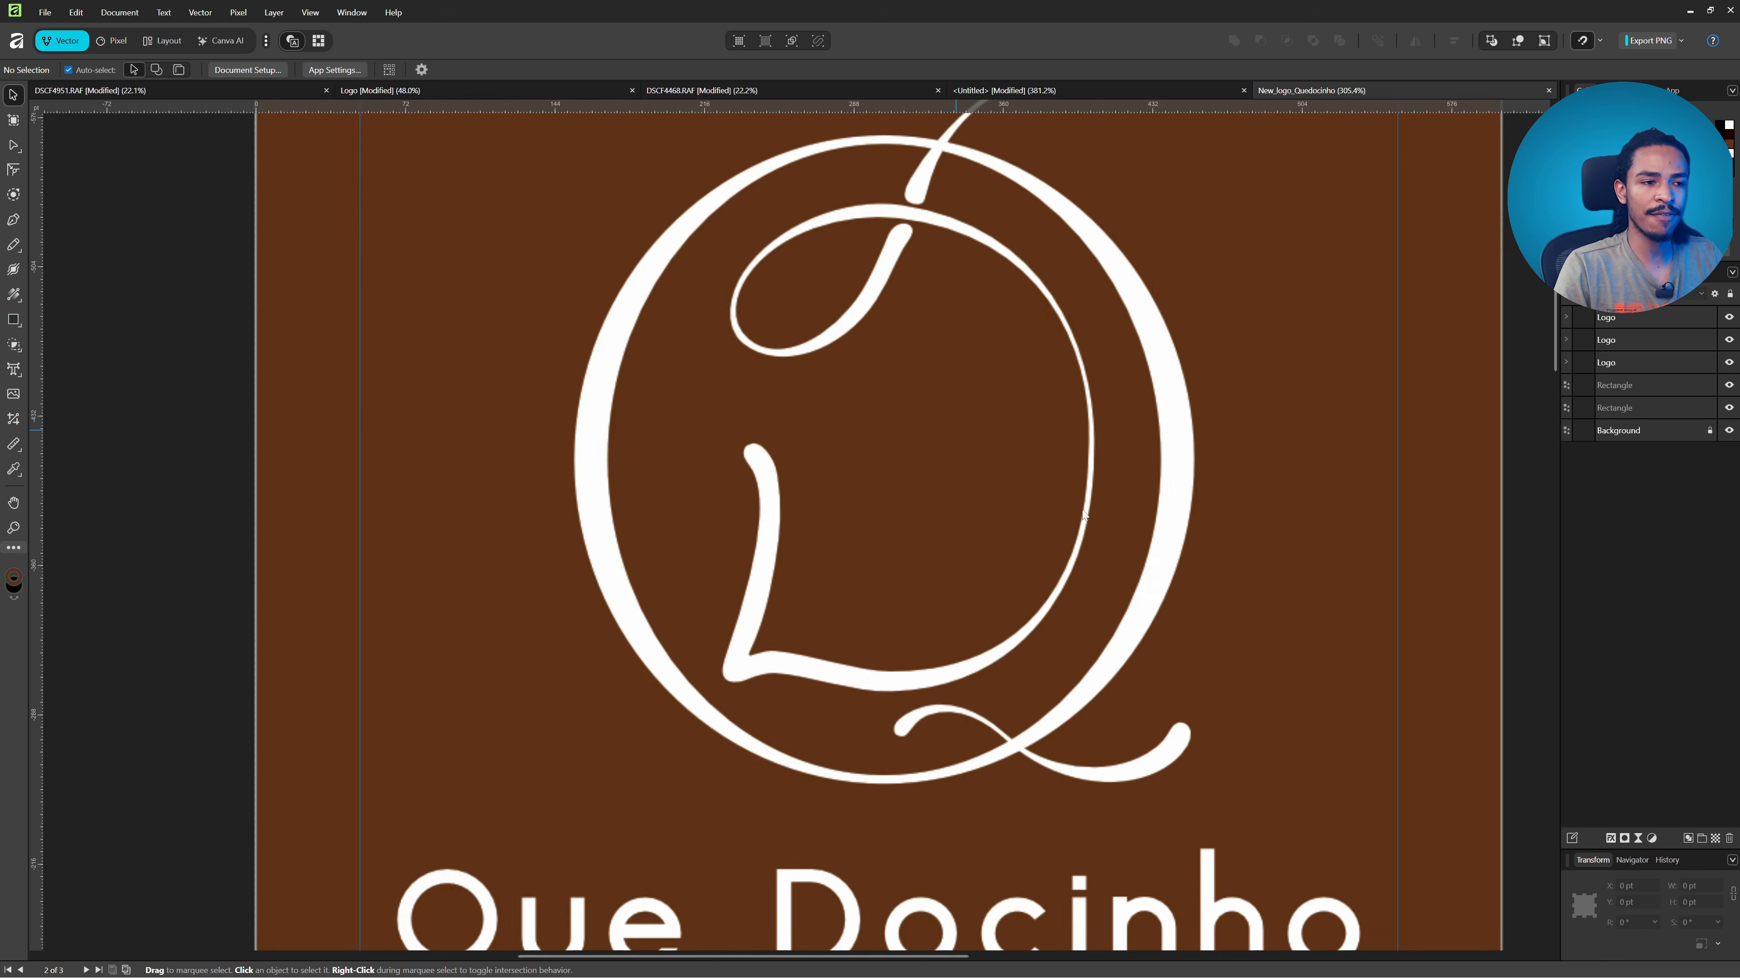
{"action": "scroll", "coordinate": [1027, 540], "scroll_direction": "down", "scroll_amount": 2}
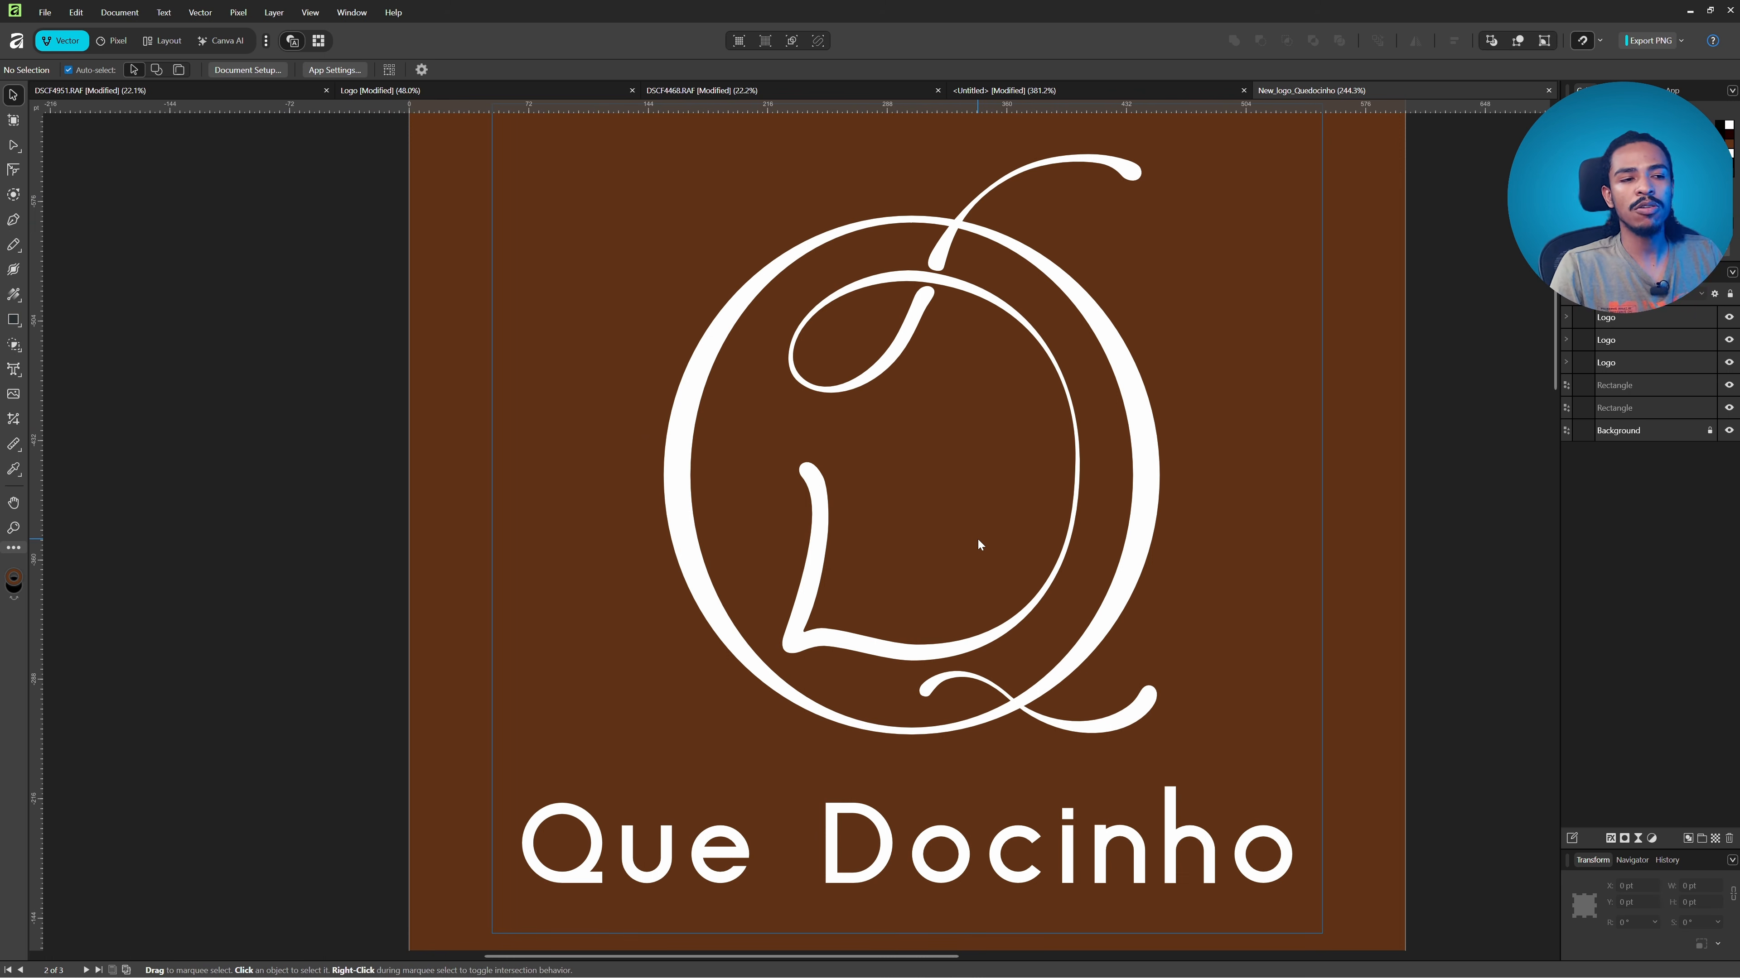
{"action": "scroll", "coordinate": [1135, 456], "scroll_direction": "down", "scroll_amount": 3}
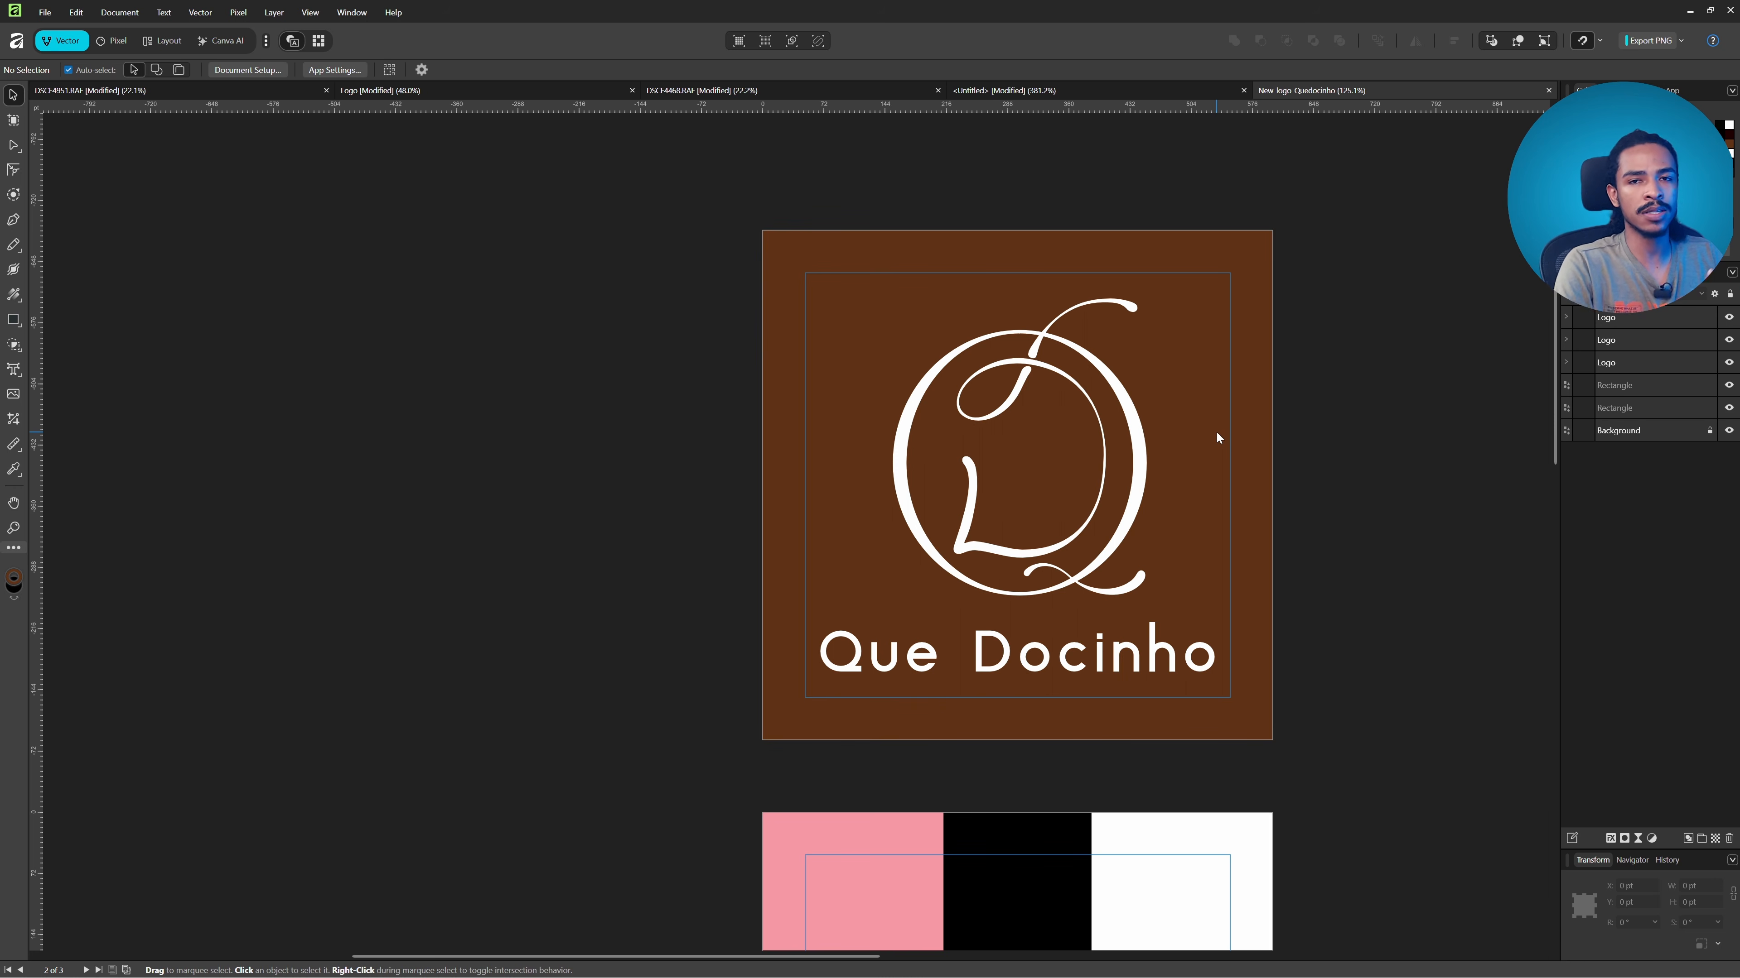
{"action": "scroll", "coordinate": [1217, 431], "scroll_direction": "up", "scroll_amount": 2}
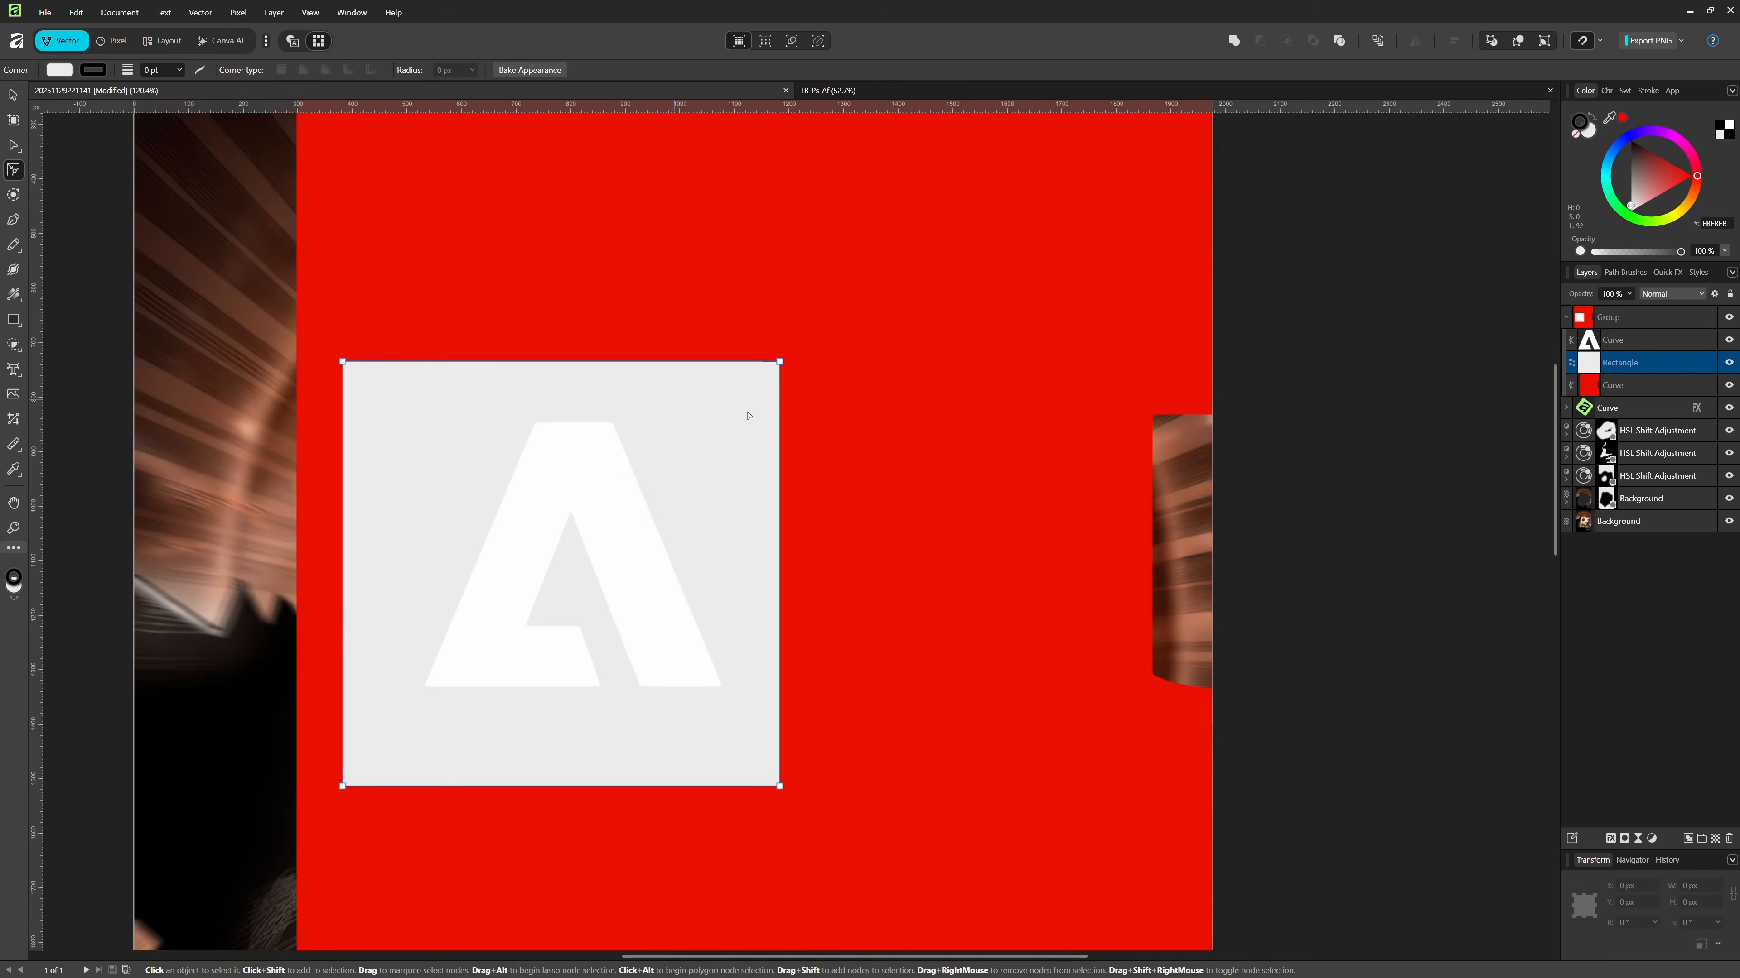
{"action": "scroll", "coordinate": [749, 407], "scroll_direction": "up", "scroll_amount": 5}
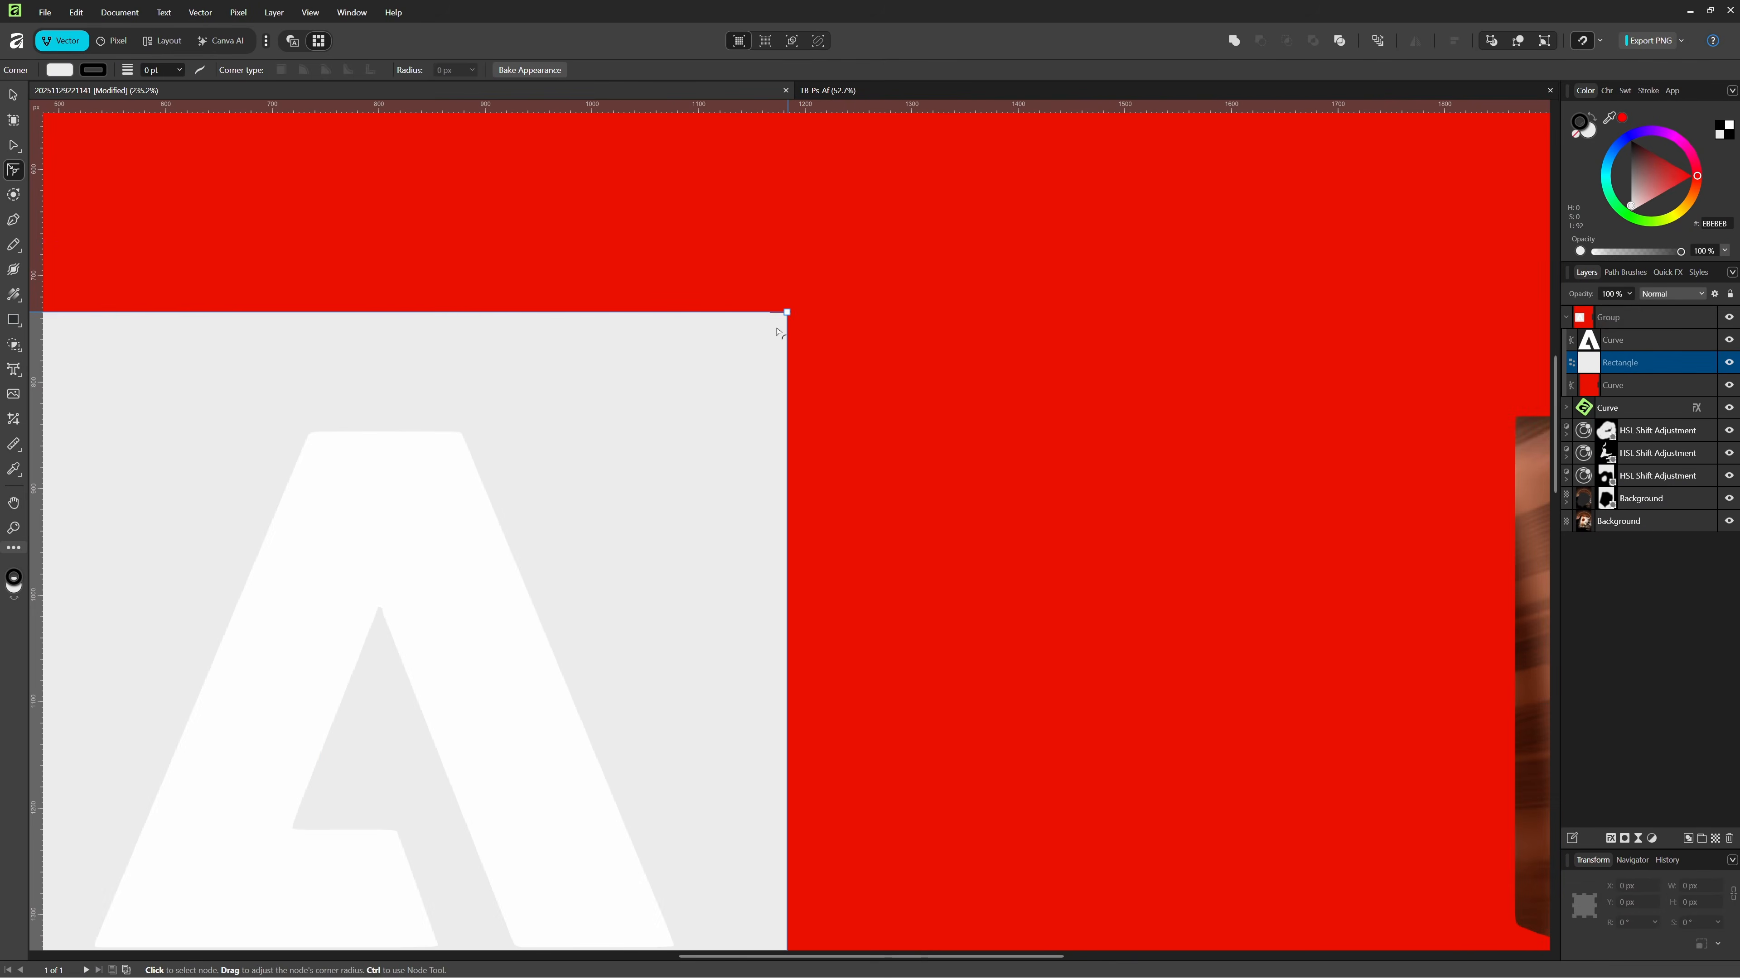
{"action": "left_click_drag", "start_coordinate": [787, 312], "coordinate": [727, 390]}
{"action": "scroll", "coordinate": [729, 392], "scroll_direction": "down", "scroll_amount": 6}
{"action": "scroll", "coordinate": [770, 444], "scroll_direction": "up", "scroll_amount": 2}
{"action": "key", "text": "ctrl+z"}
{"action": "key", "text": "ctrl+z"}
{"action": "key", "text": "ctrl+shift+z"}
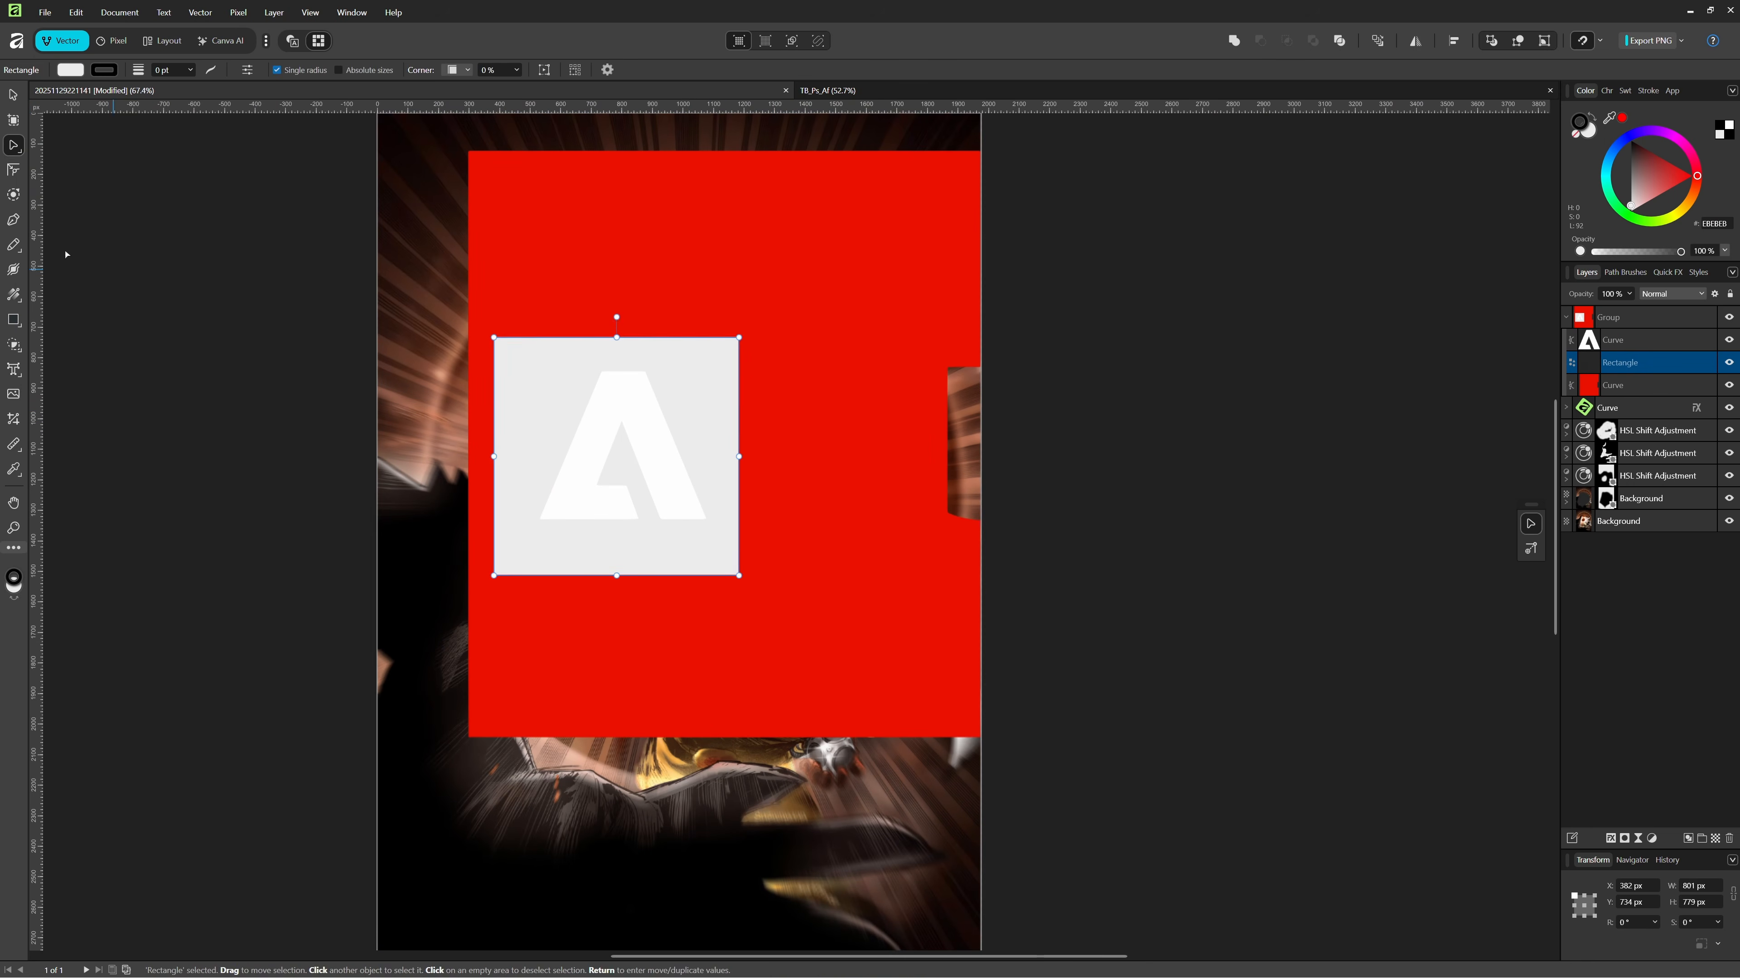
- Round all four corners of the light gray rectangle behind the white A and convert the rectangle to curves
{"action": "left_click", "coordinate": [15, 171]}
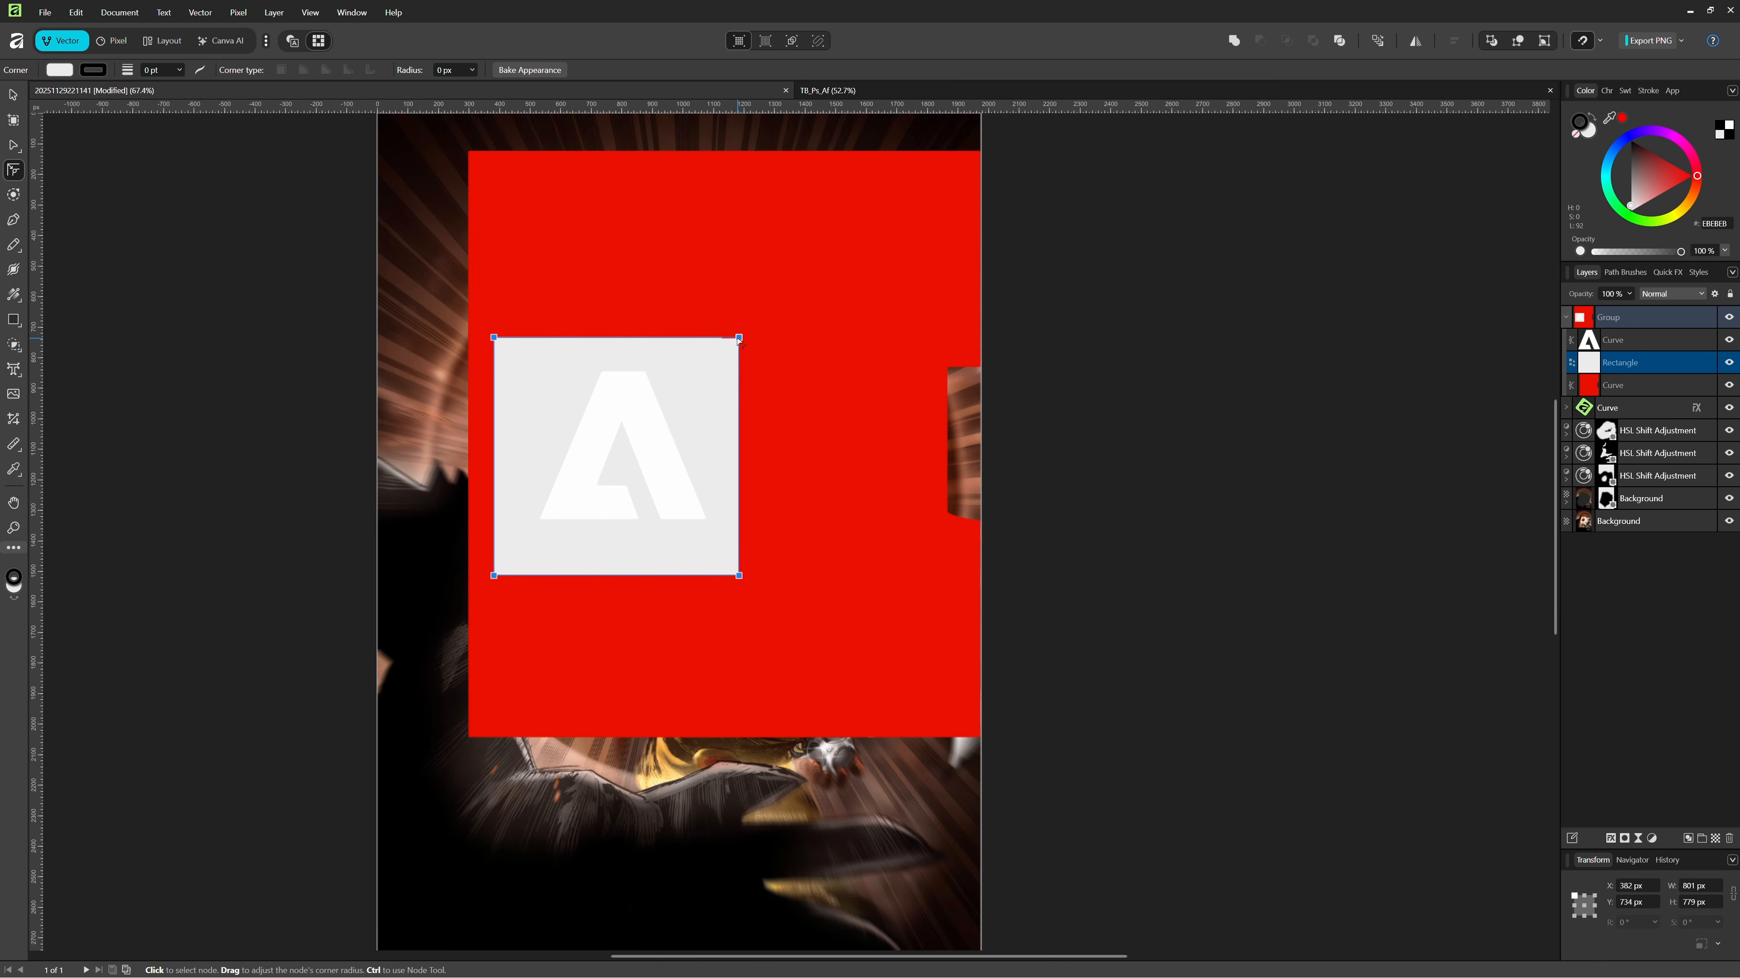
{"action": "left_click_drag", "start_coordinate": [722, 361], "coordinate": [724, 358]}
{"action": "key", "text": "ctrl+Return"}
{"action": "key", "text": "v"}
- Center the white A horizontally and vertically on the rounded light gray square
{"action": "scroll", "coordinate": [698, 444], "scroll_direction": "up", "scroll_amount": 1}
{"action": "left_click", "coordinate": [654, 449], "text": "shift"}
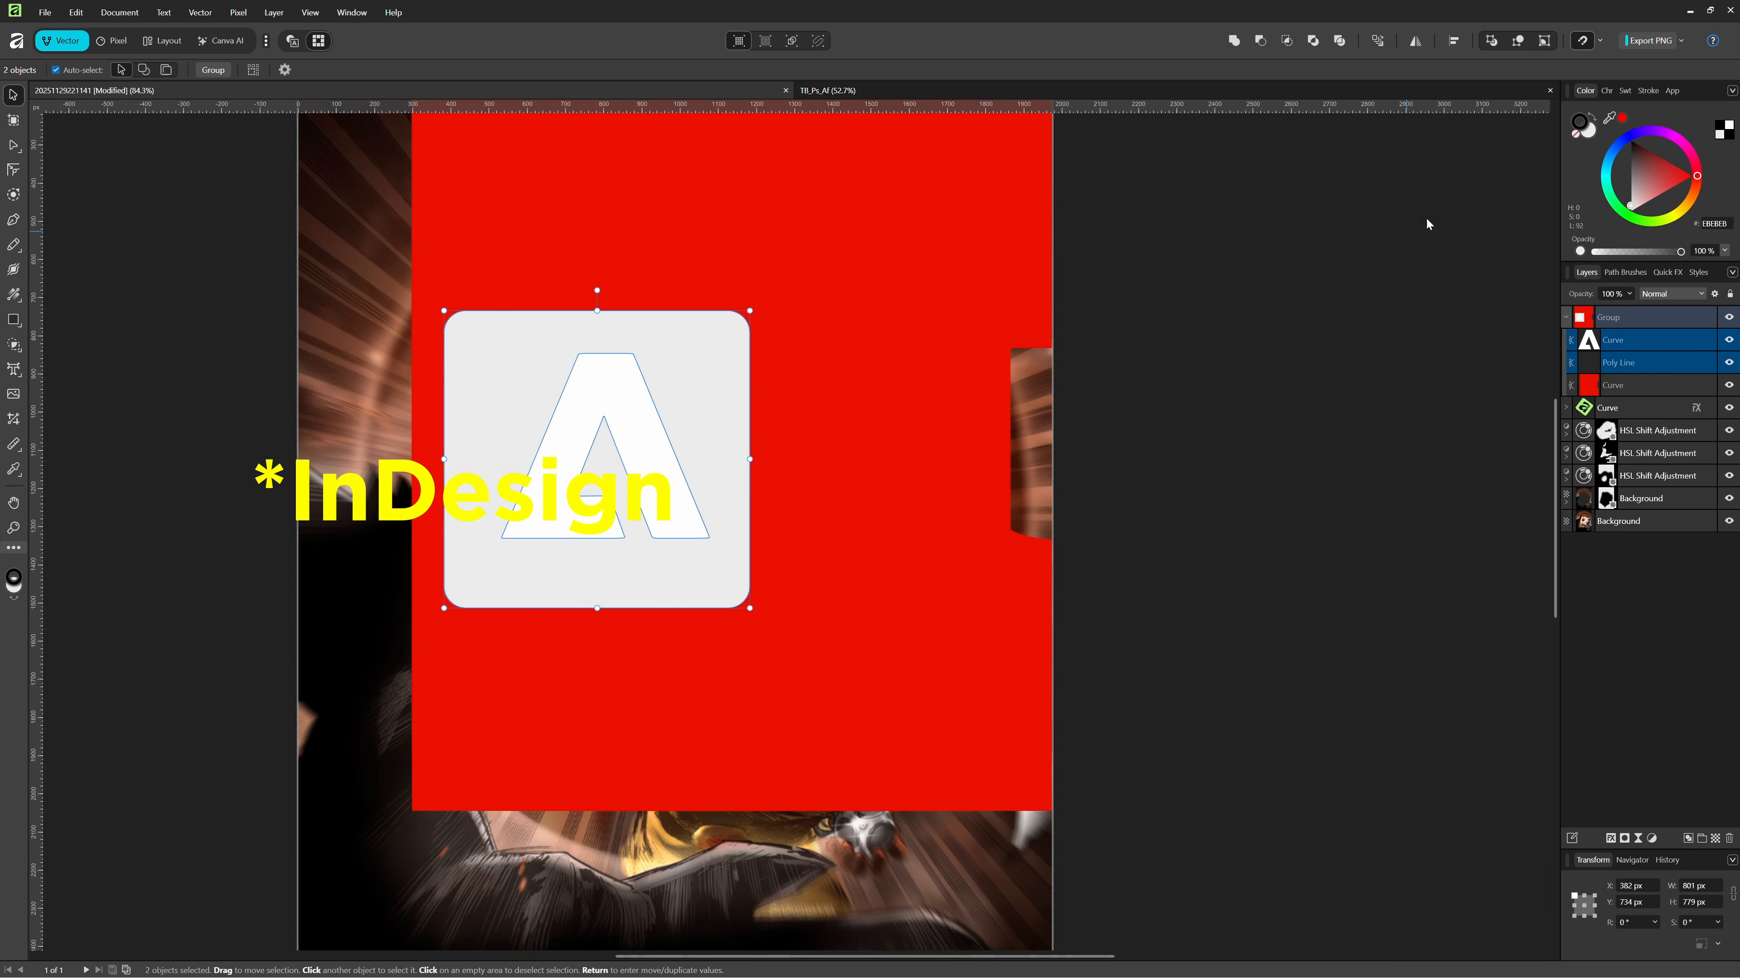
{"action": "left_click", "coordinate": [1453, 41]}
{"action": "left_click", "coordinate": [1495, 88]}
{"action": "left_click", "coordinate": [1496, 156]}
{"action": "left_click", "coordinate": [1452, 343]}
- Intersect the rounded light gray square with the red curve beneath it to form a red rounded square
{"action": "left_click", "coordinate": [1618, 362]}
{"action": "left_click", "coordinate": [1613, 385], "text": "shift"}
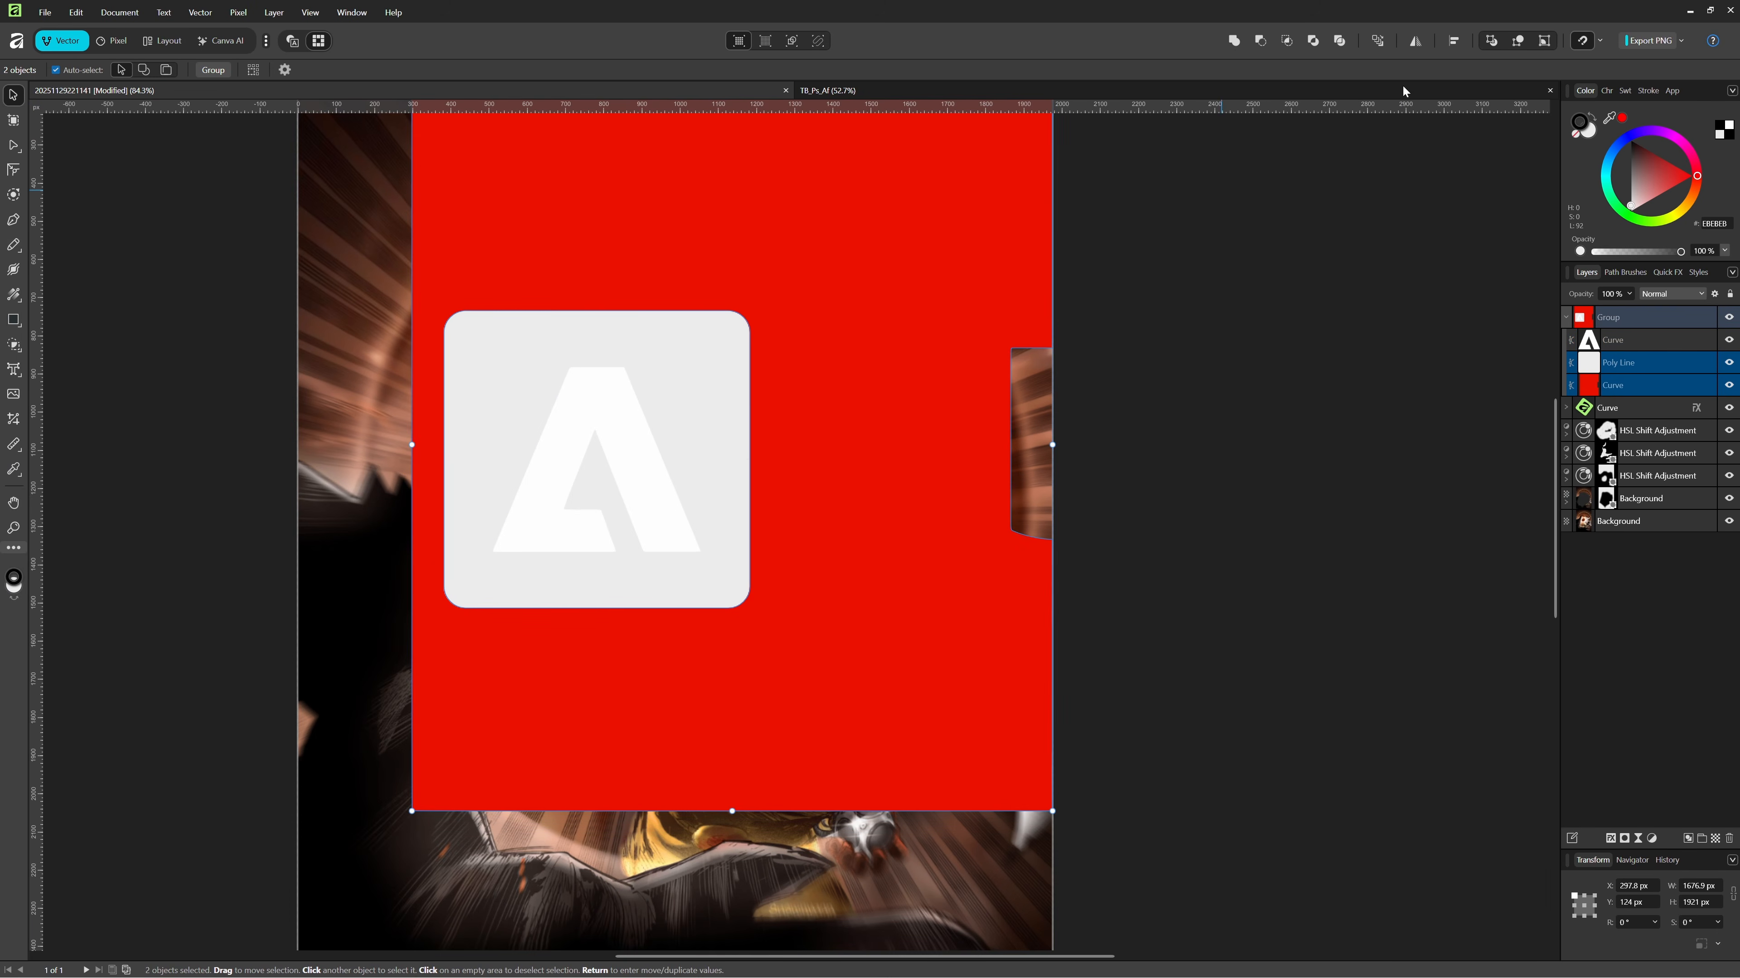
{"action": "left_click", "coordinate": [1263, 43]}
{"action": "key", "text": "ctrl+z"}
{"action": "left_click", "coordinate": [1287, 42]}
{"action": "left_click", "coordinate": [1232, 381]}
{"action": "scroll", "coordinate": [671, 452], "scroll_direction": "up", "scroll_amount": 2}
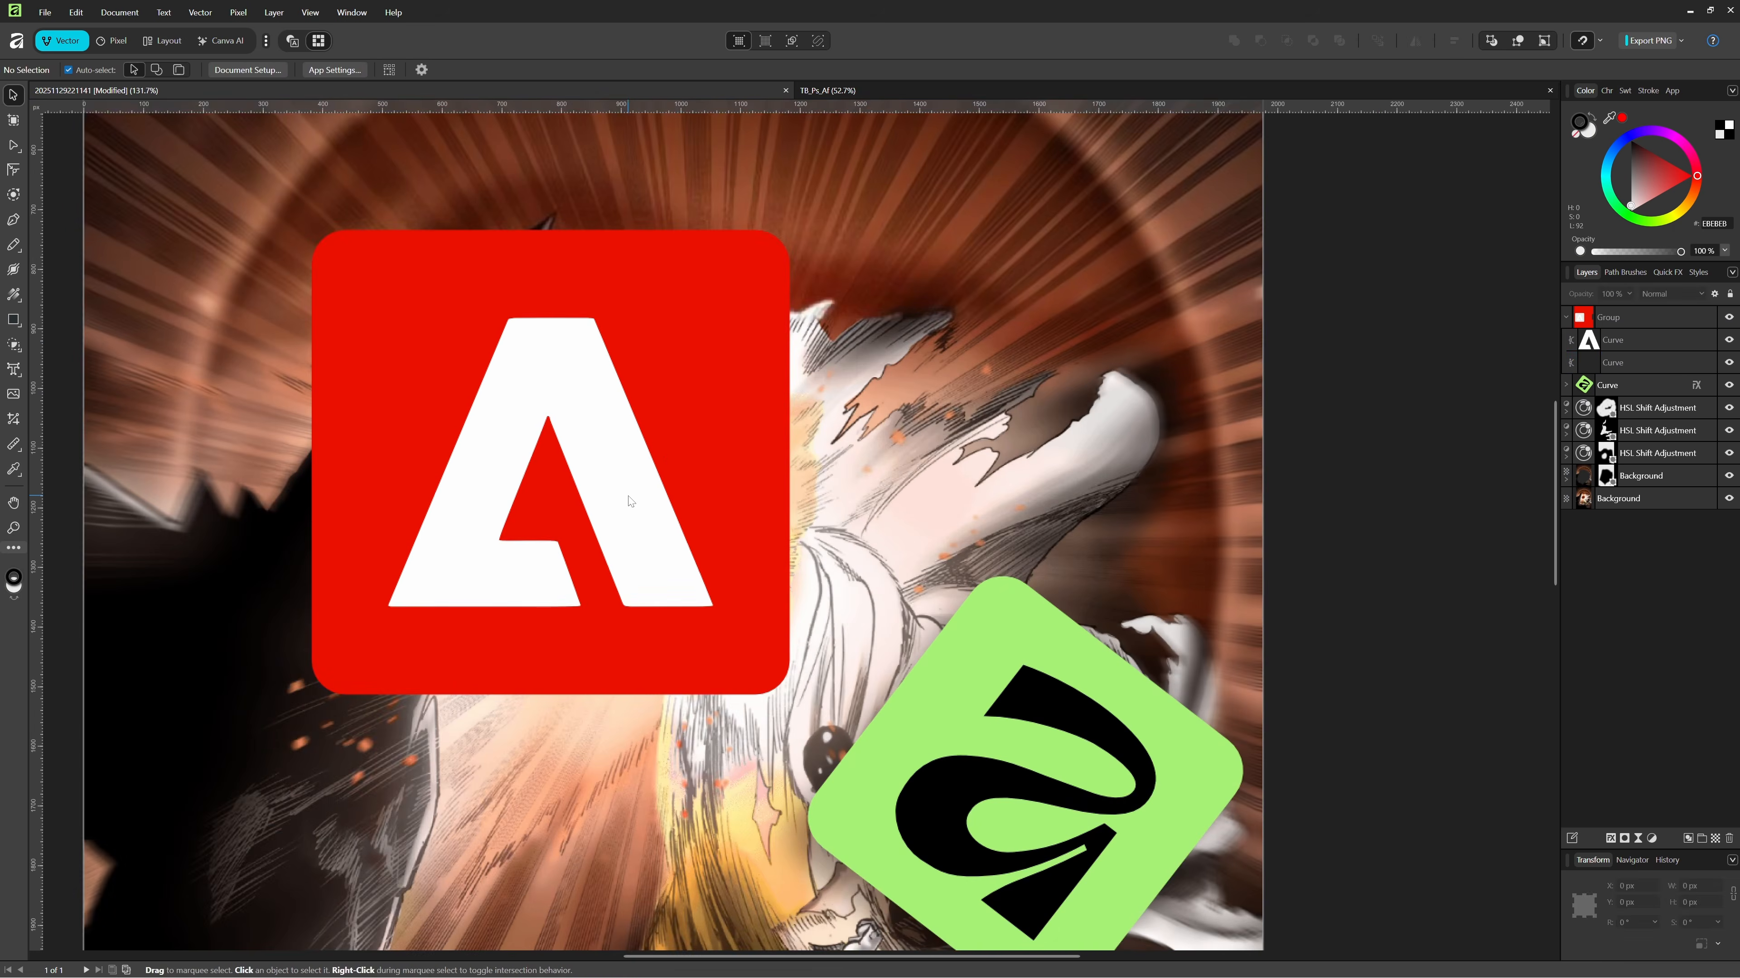
- Move the nodes at the lower inner corner of the A's left leg together to tighten the corner
{"action": "double_click", "coordinate": [632, 501]}
{"action": "scroll", "coordinate": [469, 600], "scroll_direction": "up", "scroll_amount": 2}
{"action": "left_click", "coordinate": [14, 145]}
{"action": "scroll", "coordinate": [617, 618], "scroll_direction": "up", "scroll_amount": 5}
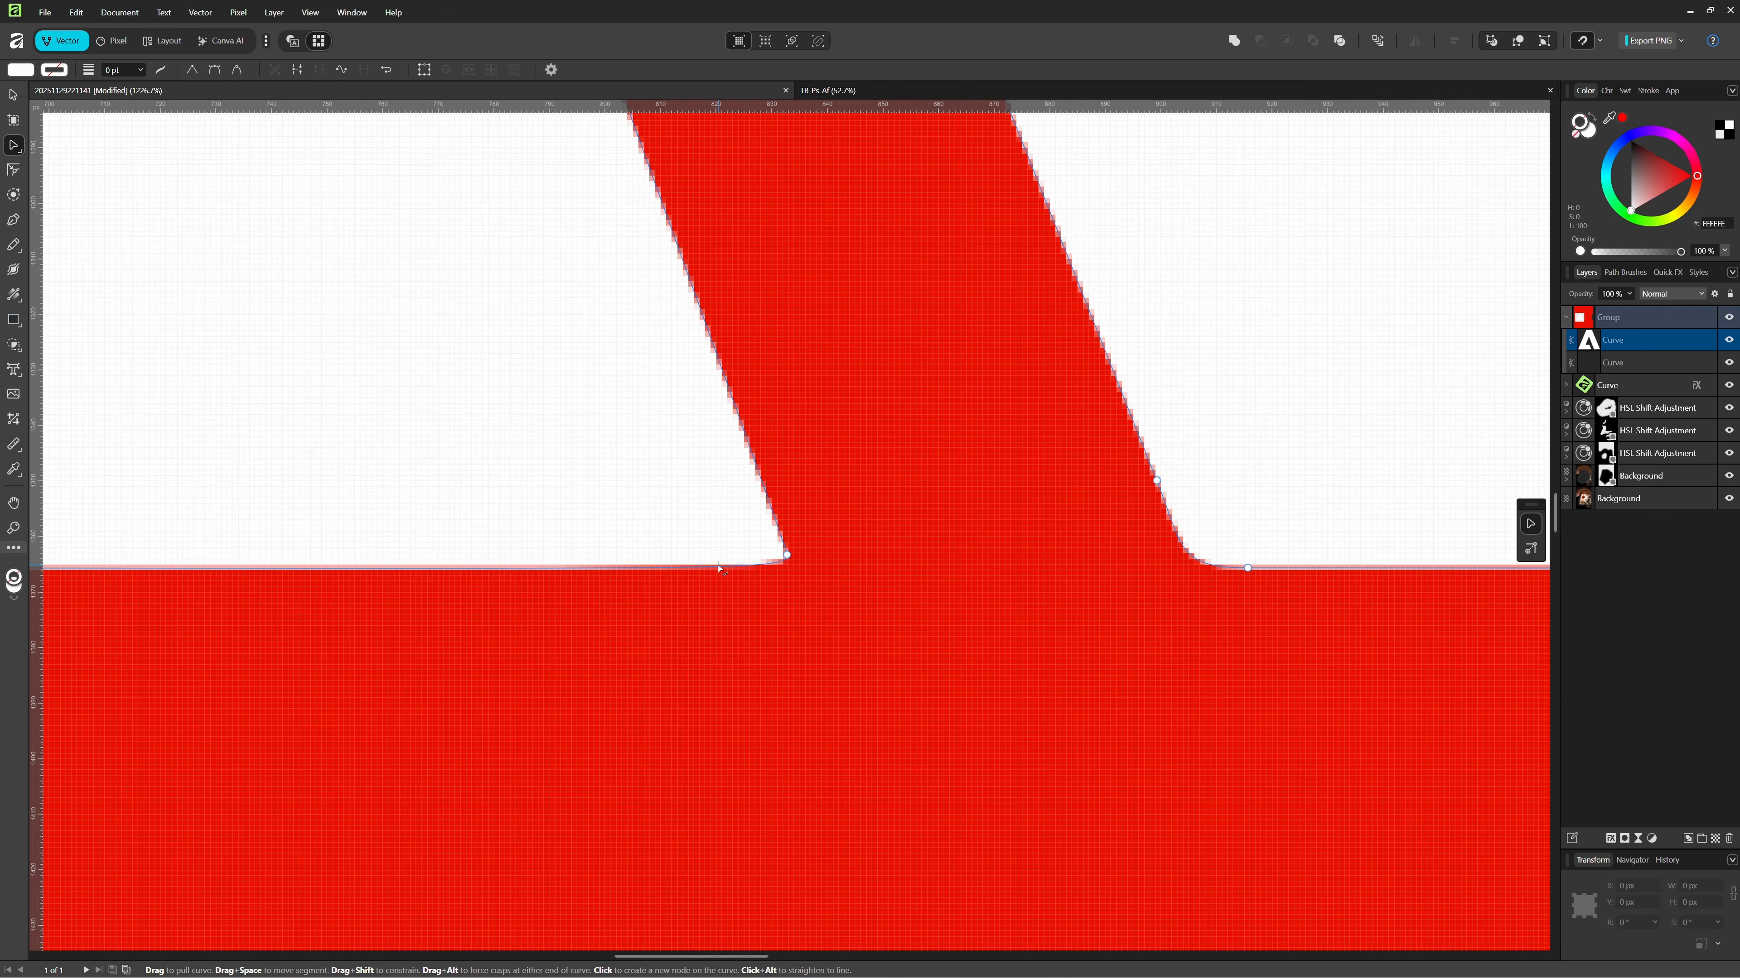
{"action": "left_click", "coordinate": [723, 567]}
{"action": "scroll", "coordinate": [672, 596], "scroll_direction": "up", "scroll_amount": 2}
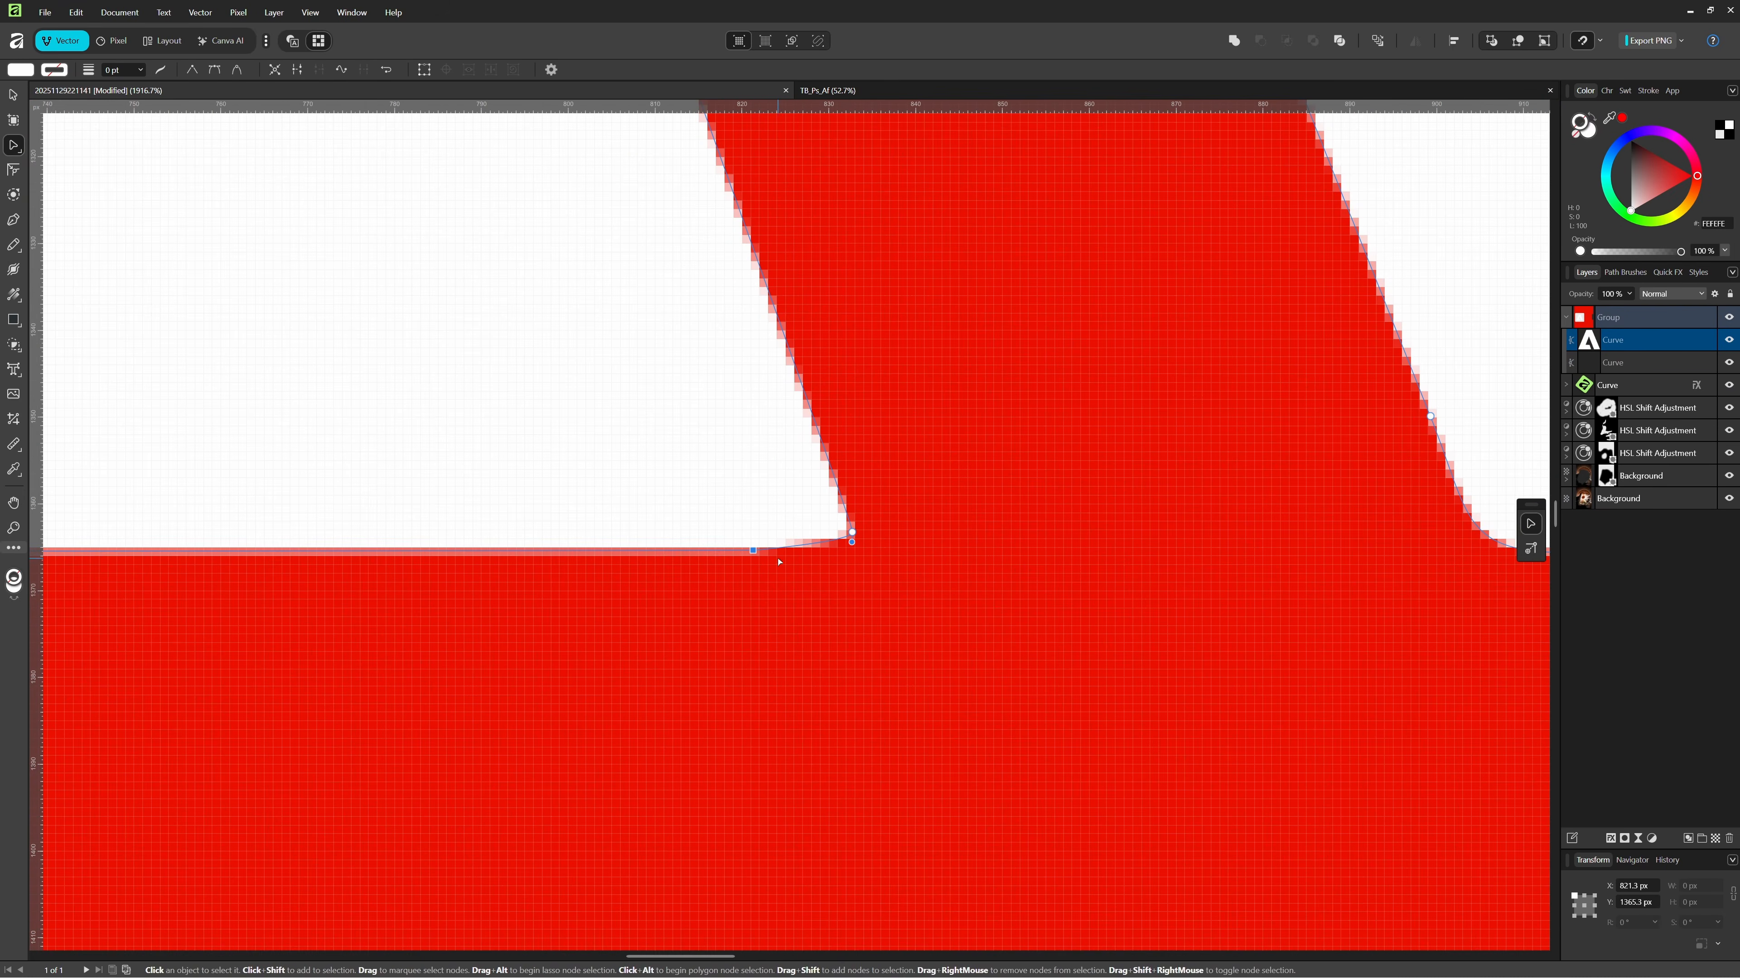
{"action": "left_click", "coordinate": [832, 471]}
{"action": "scroll", "coordinate": [860, 548], "scroll_direction": "down", "scroll_amount": 7}
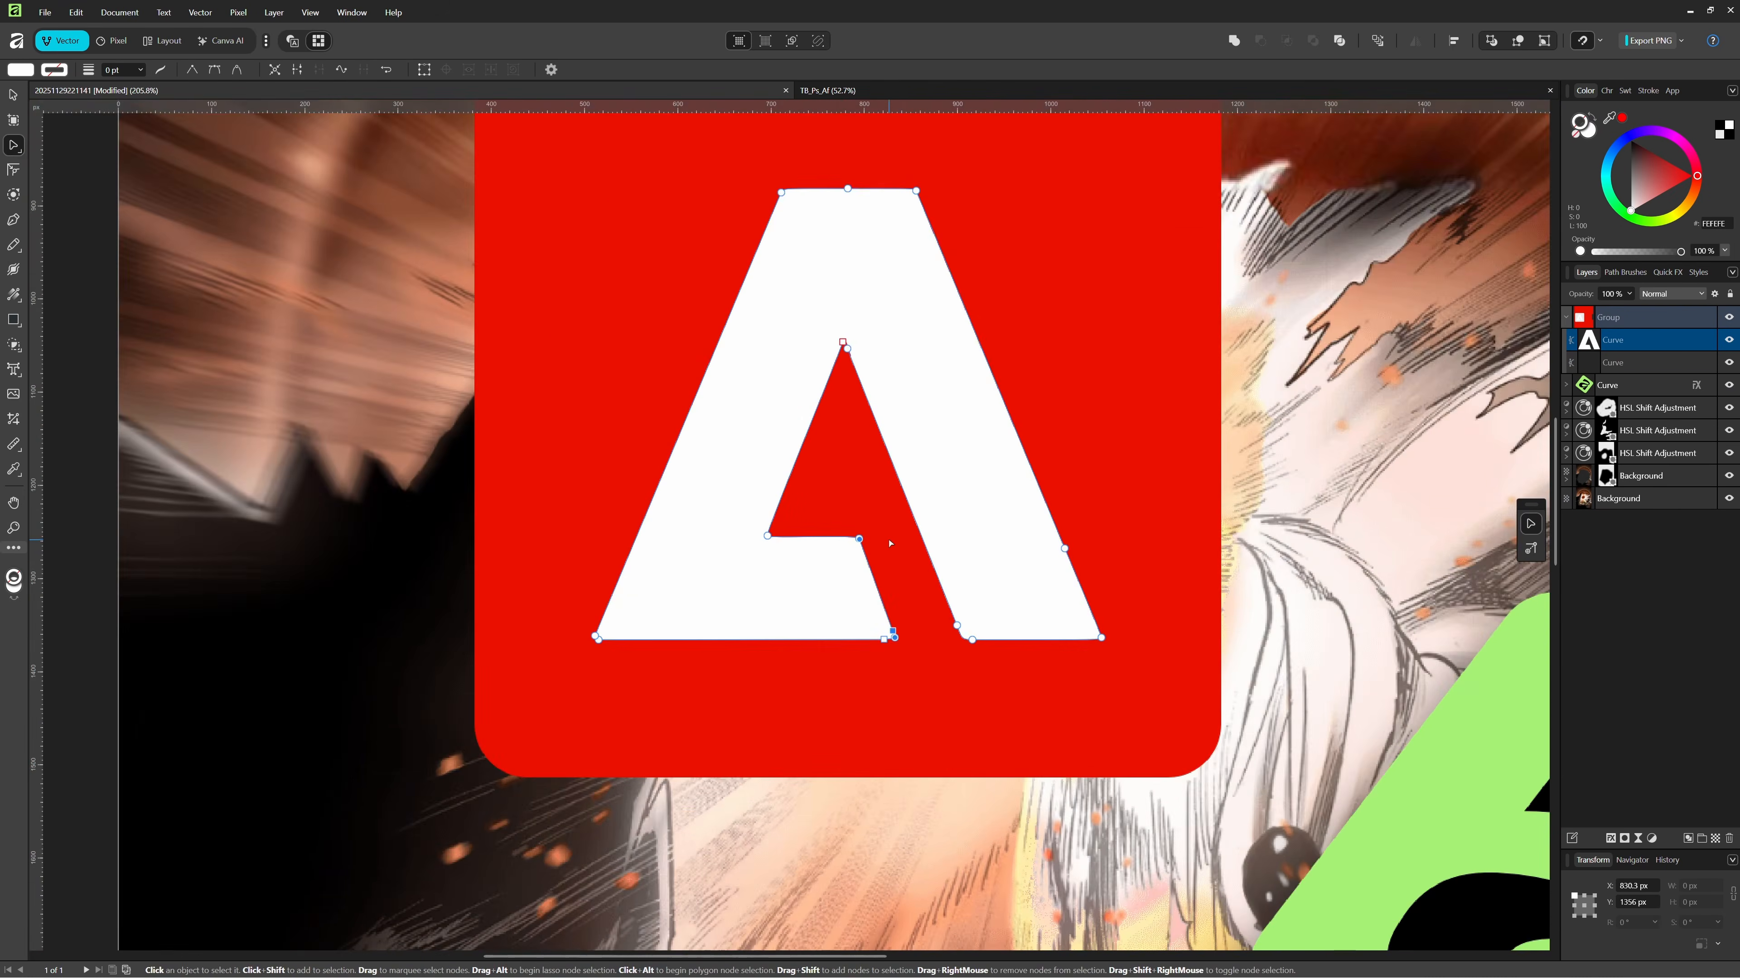
{"action": "scroll", "coordinate": [907, 668], "scroll_direction": "up", "scroll_amount": 4}
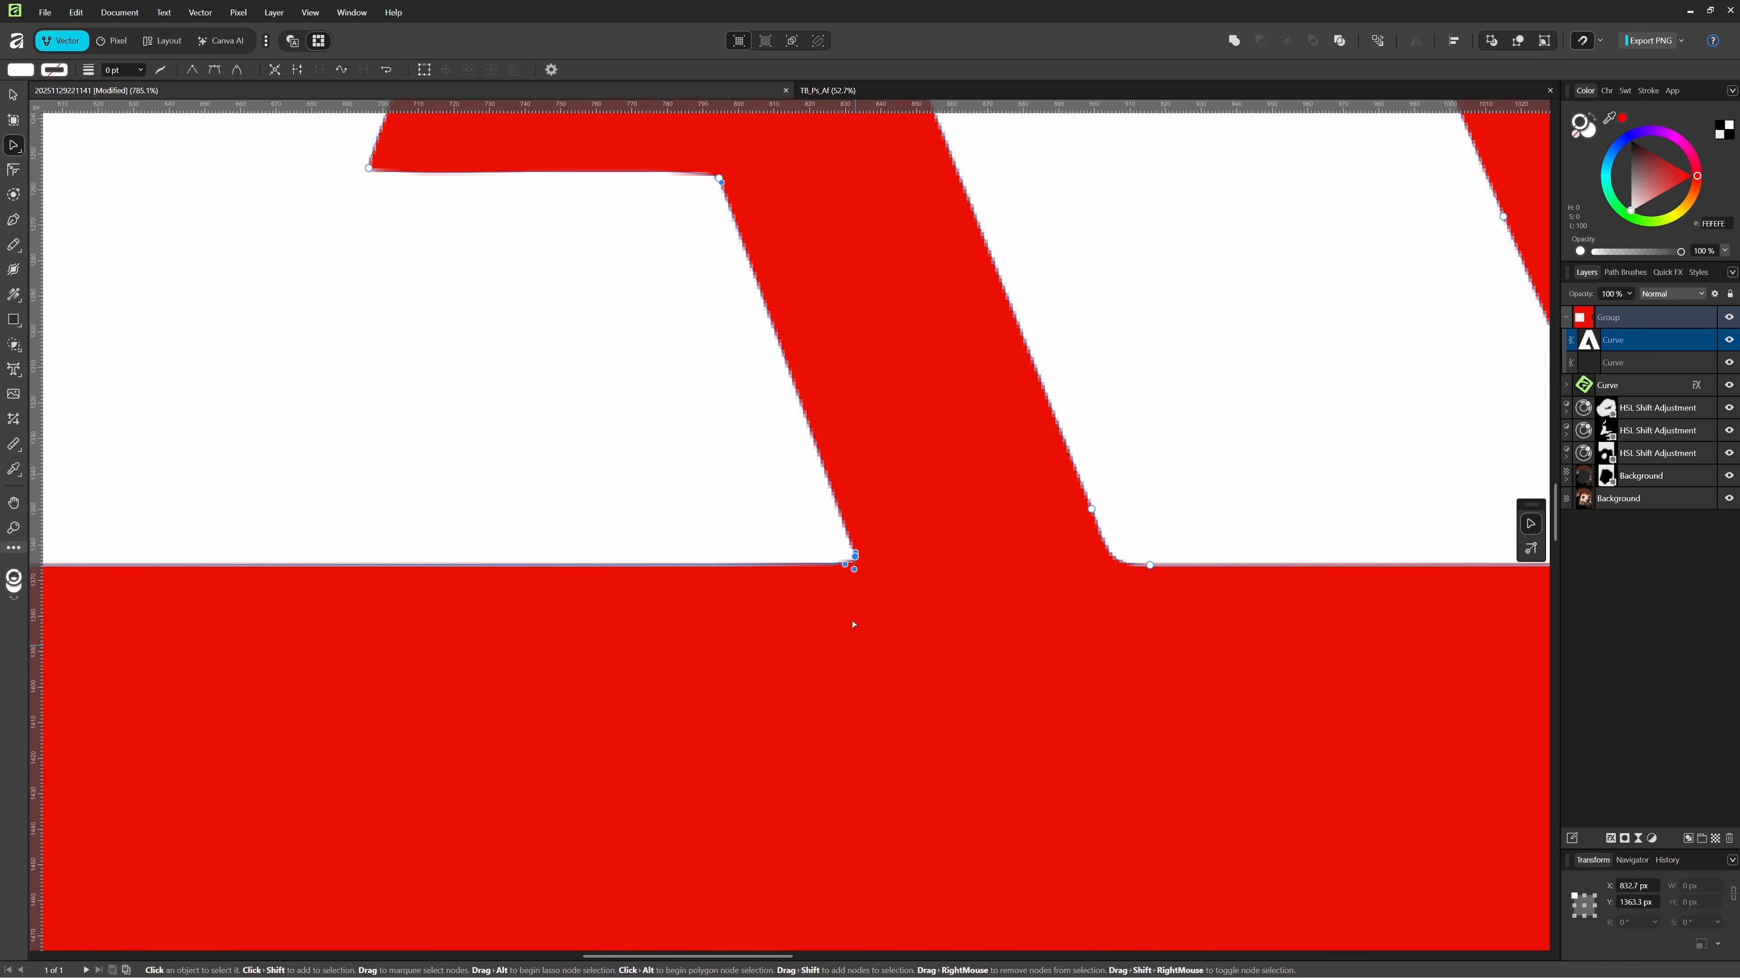
{"action": "scroll", "coordinate": [853, 553], "scroll_direction": "up", "scroll_amount": 4}
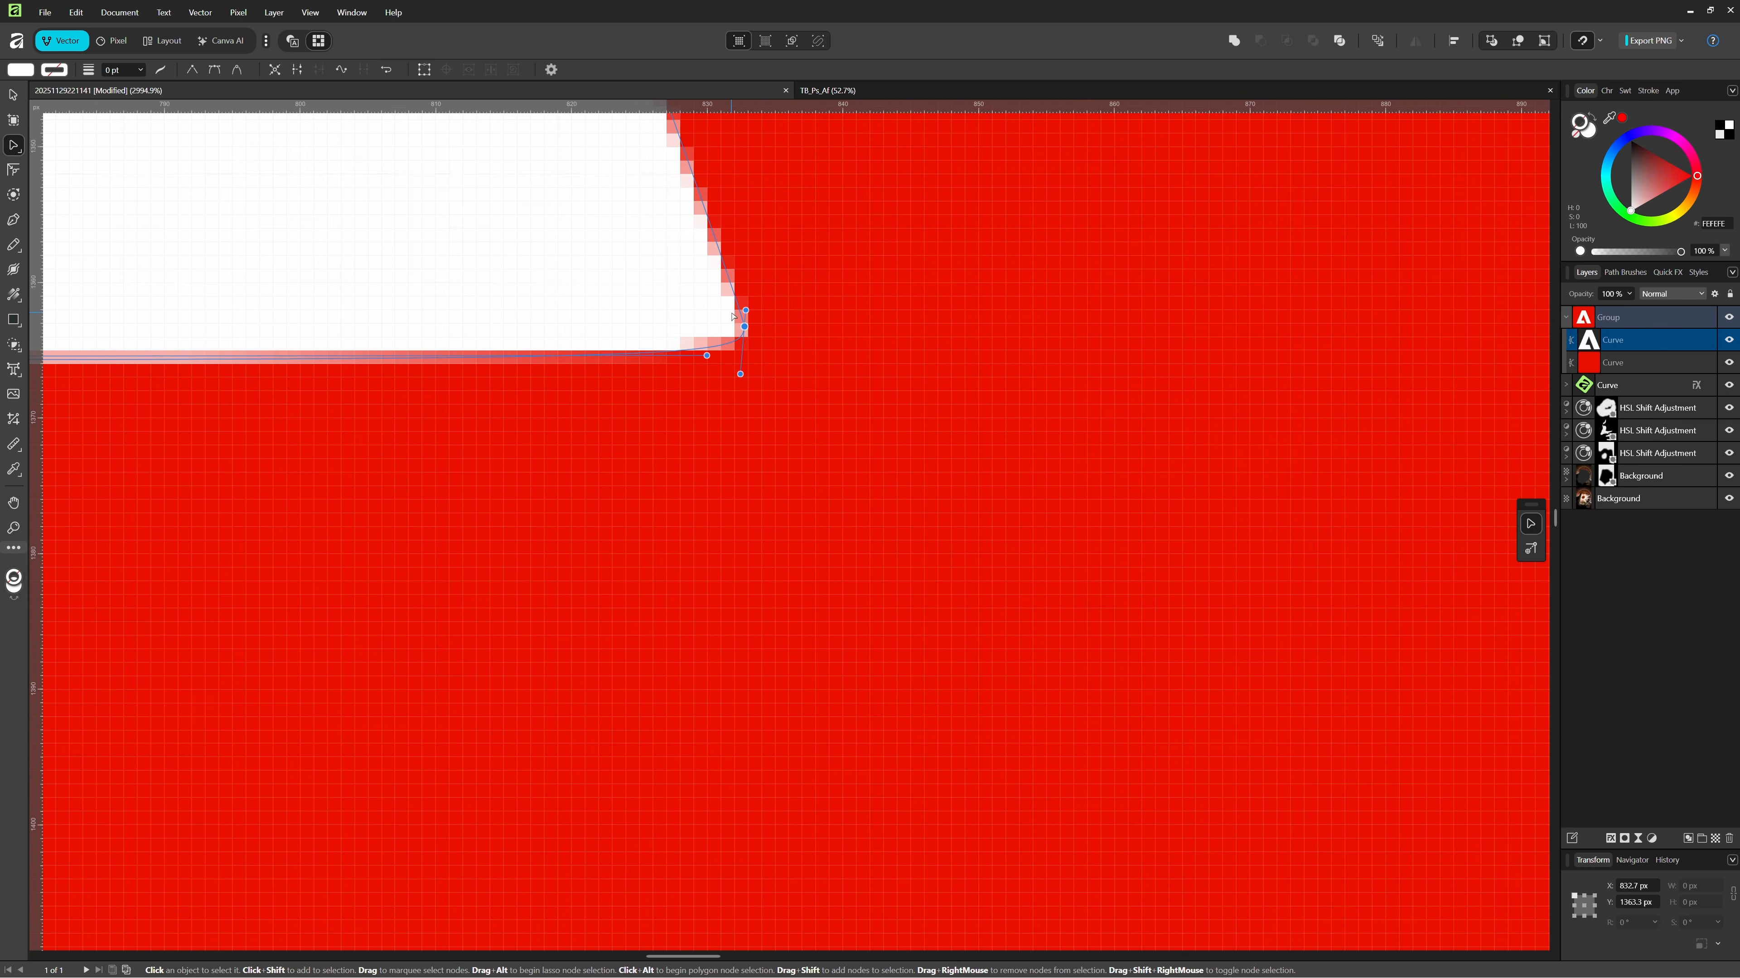
- Convert the A's nodes to sharp and move the right leg's lower inner node in line with its inner edge
{"action": "scroll", "coordinate": [733, 317], "scroll_direction": "down", "scroll_amount": 8}
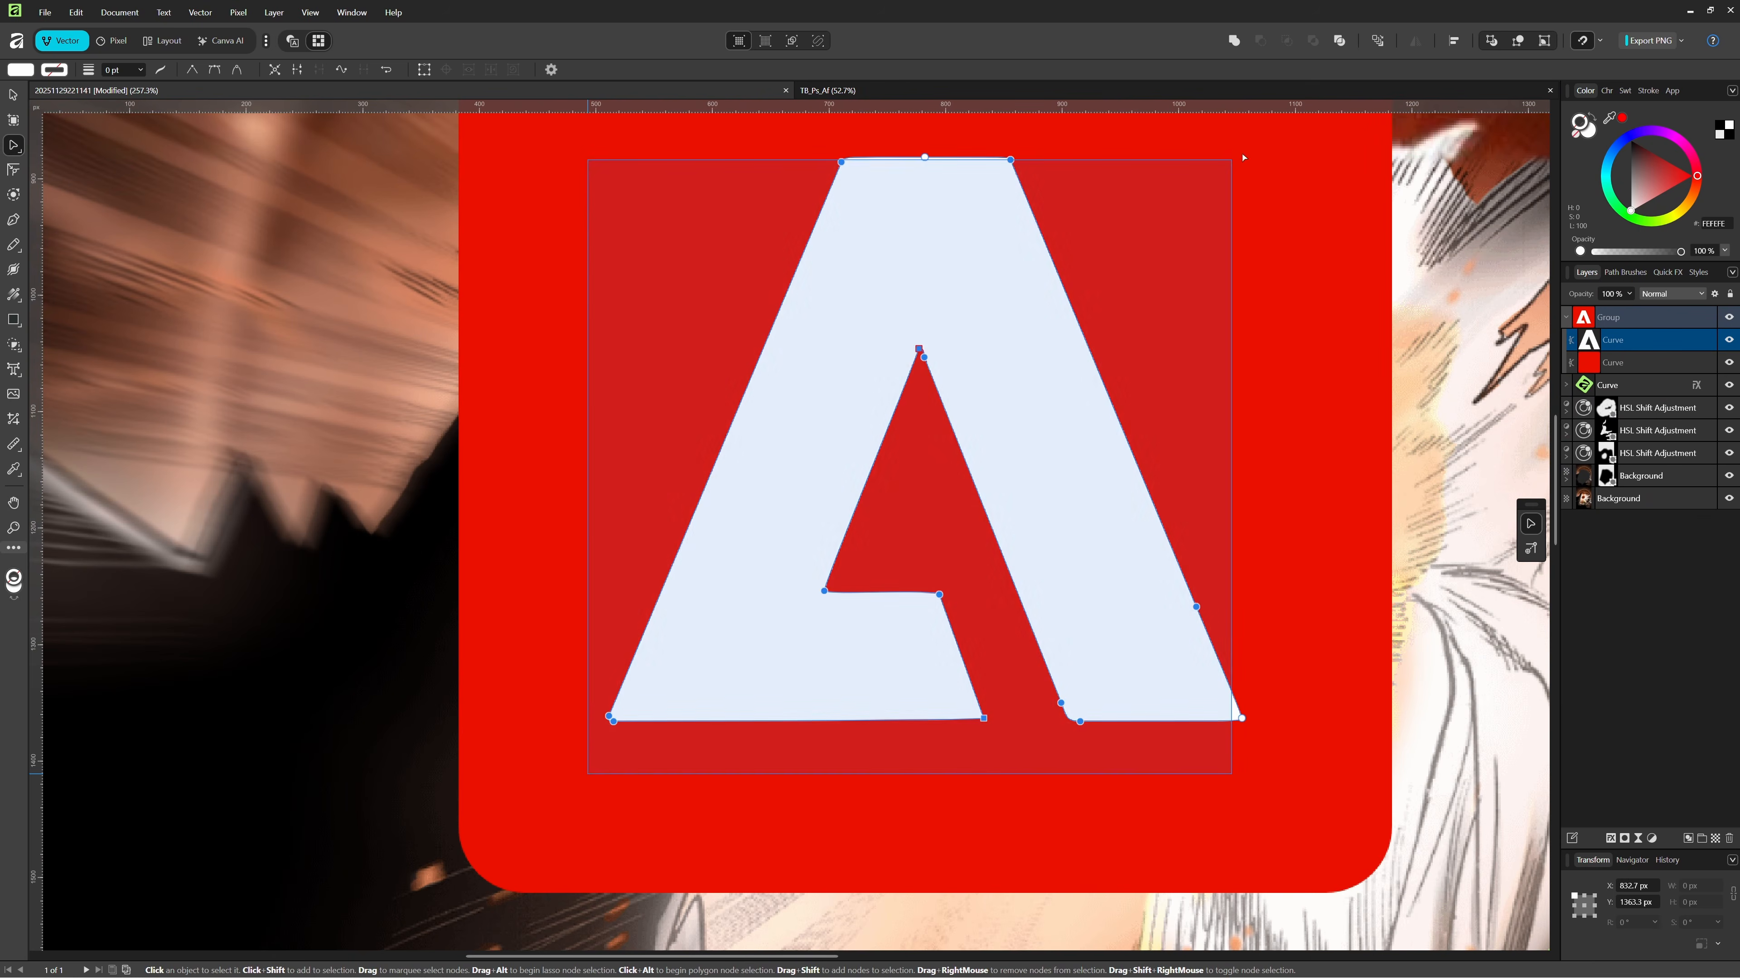
{"action": "left_click", "coordinate": [191, 70]}
{"action": "scroll", "coordinate": [774, 675], "scroll_direction": "up", "scroll_amount": 5}
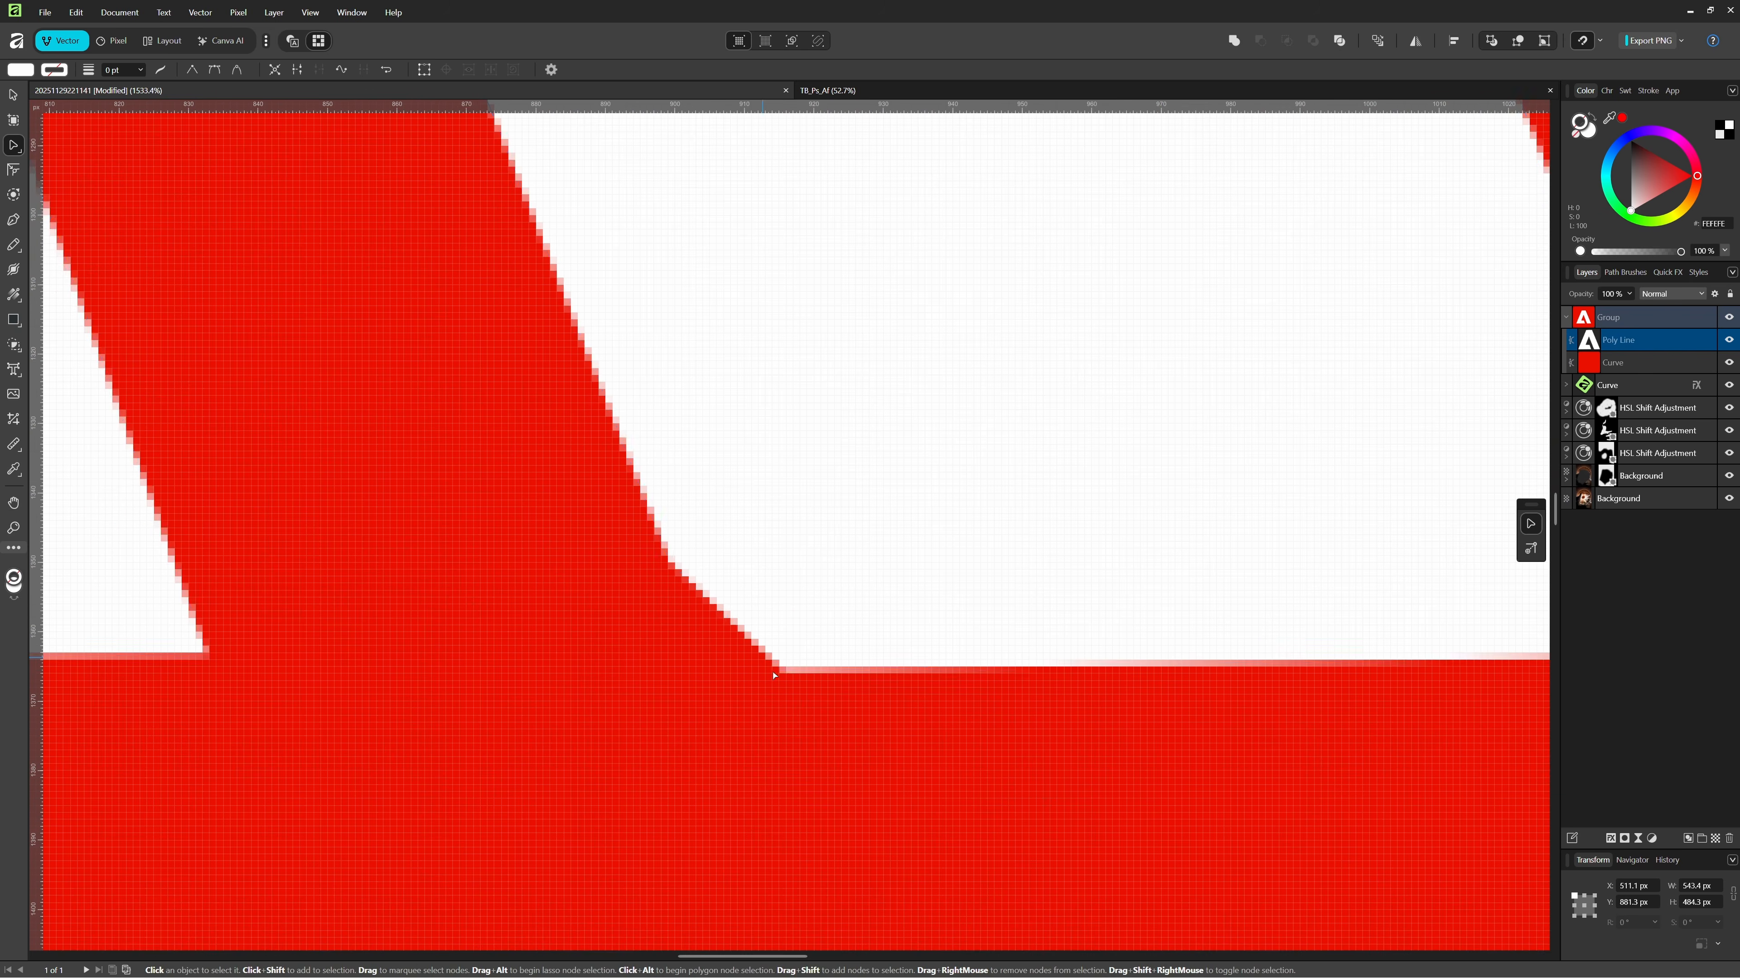
{"action": "left_click_drag", "start_coordinate": [773, 675], "coordinate": [714, 672]}
{"action": "key", "text": "ctrl+z"}
- Delete the redundant nodes along the A's straight edges, including the one near the right leg's lower inner corner
{"action": "left_click", "coordinate": [670, 563]}
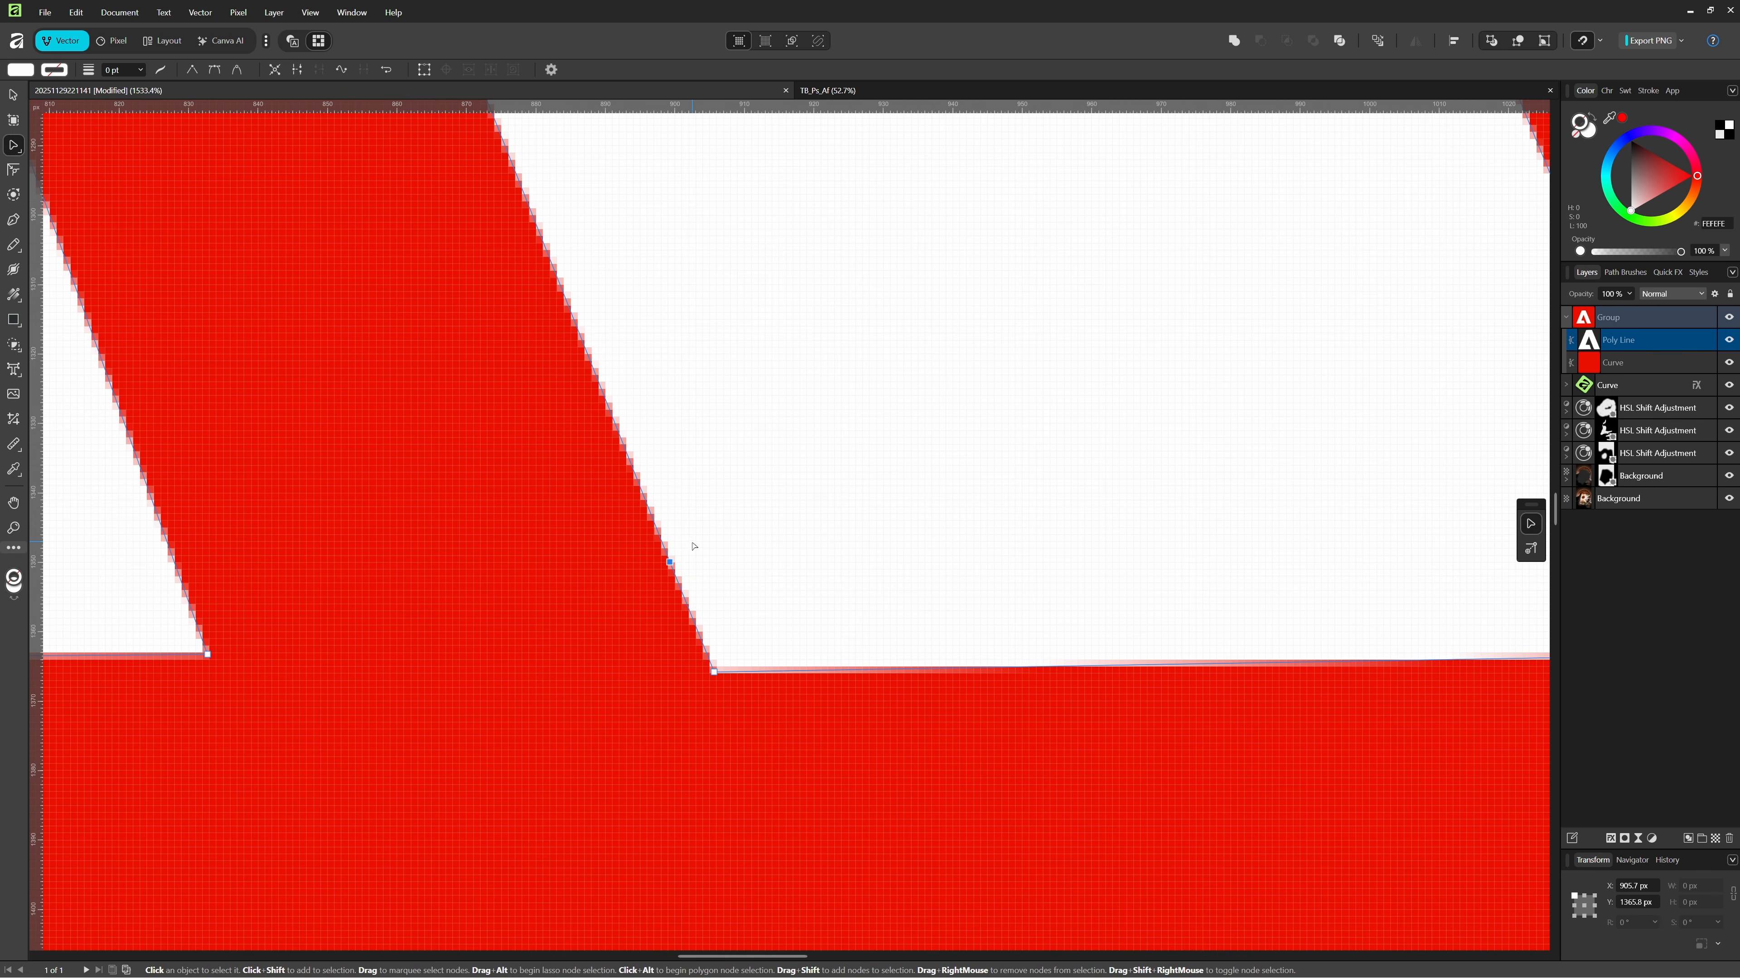
{"action": "scroll", "coordinate": [693, 545], "scroll_direction": "down", "scroll_amount": 10}
{"action": "scroll", "coordinate": [673, 488], "scroll_direction": "up", "scroll_amount": 5}
{"action": "left_click_drag", "start_coordinate": [636, 536], "coordinate": [698, 419]}
{"action": "key", "text": "Delete"}
{"action": "scroll", "coordinate": [699, 419], "scroll_direction": "down", "scroll_amount": 3}
{"action": "scroll", "coordinate": [770, 638], "scroll_direction": "up", "scroll_amount": 1}
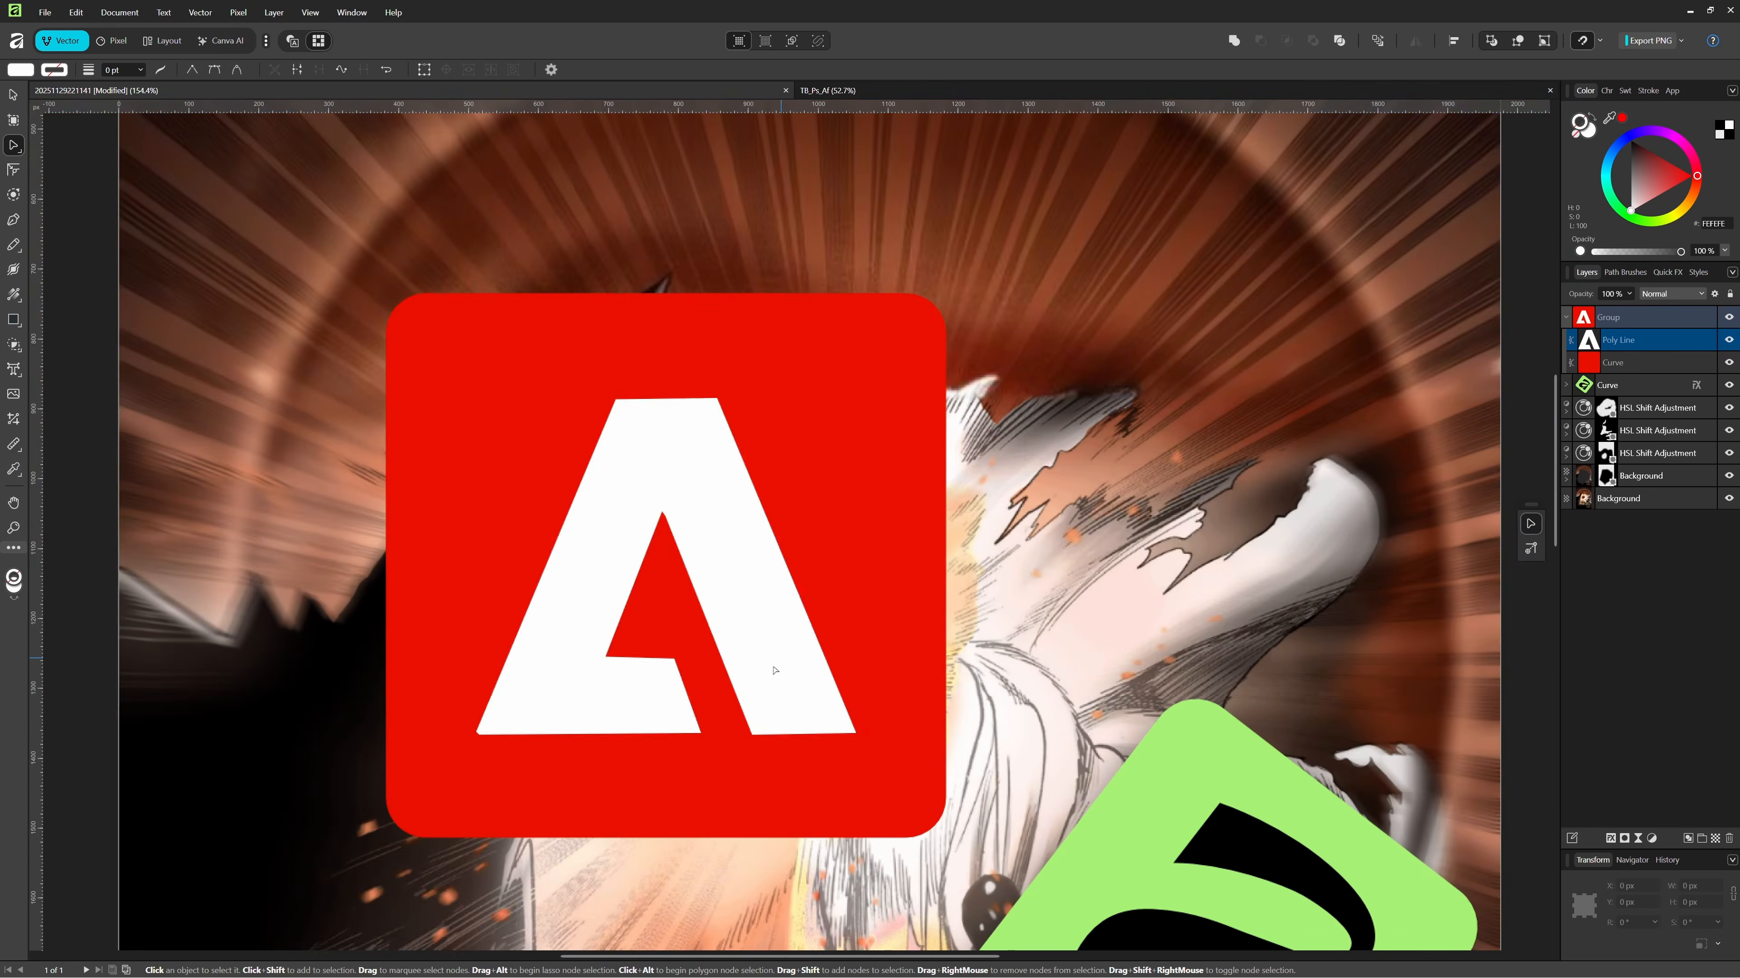
- Add a horizontal guide along the A's base and align the left leg's lower outer corner node to it
{"action": "scroll", "coordinate": [479, 712], "scroll_direction": "up", "scroll_amount": 5}
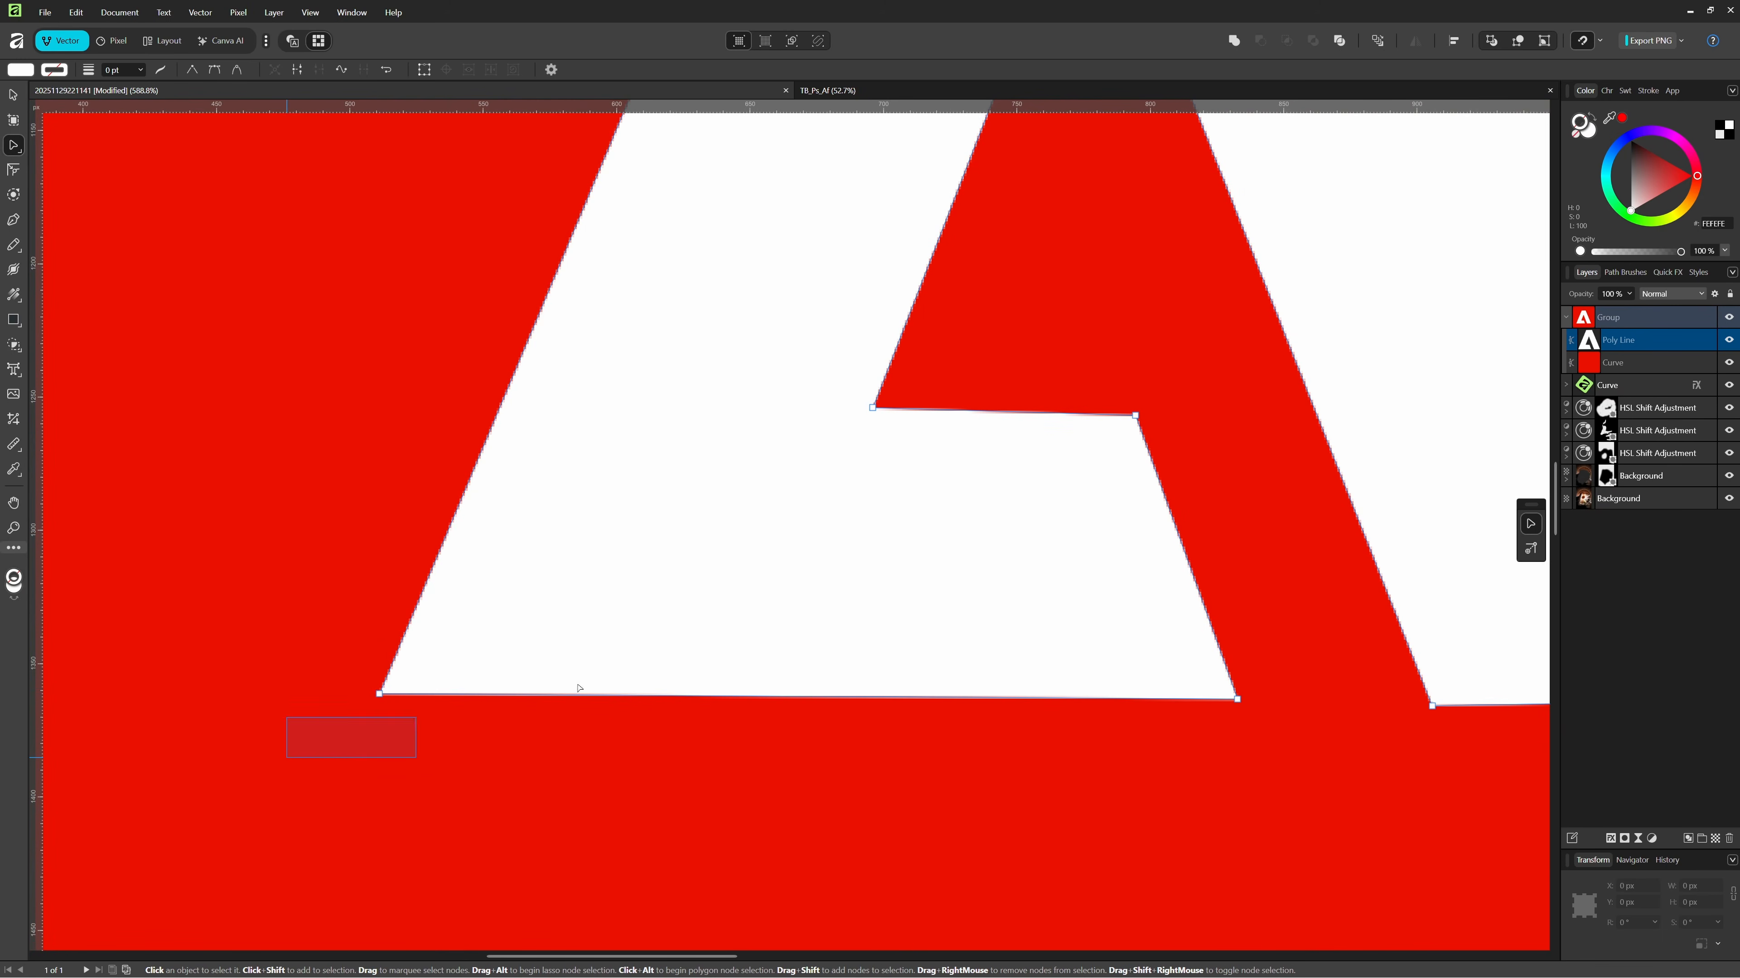
{"action": "left_click_drag", "start_coordinate": [286, 758], "coordinate": [1278, 636]}
{"action": "left_click_drag", "start_coordinate": [698, 107], "coordinate": [1238, 697]}
{"action": "scroll", "coordinate": [416, 726], "scroll_direction": "up", "scroll_amount": 2}
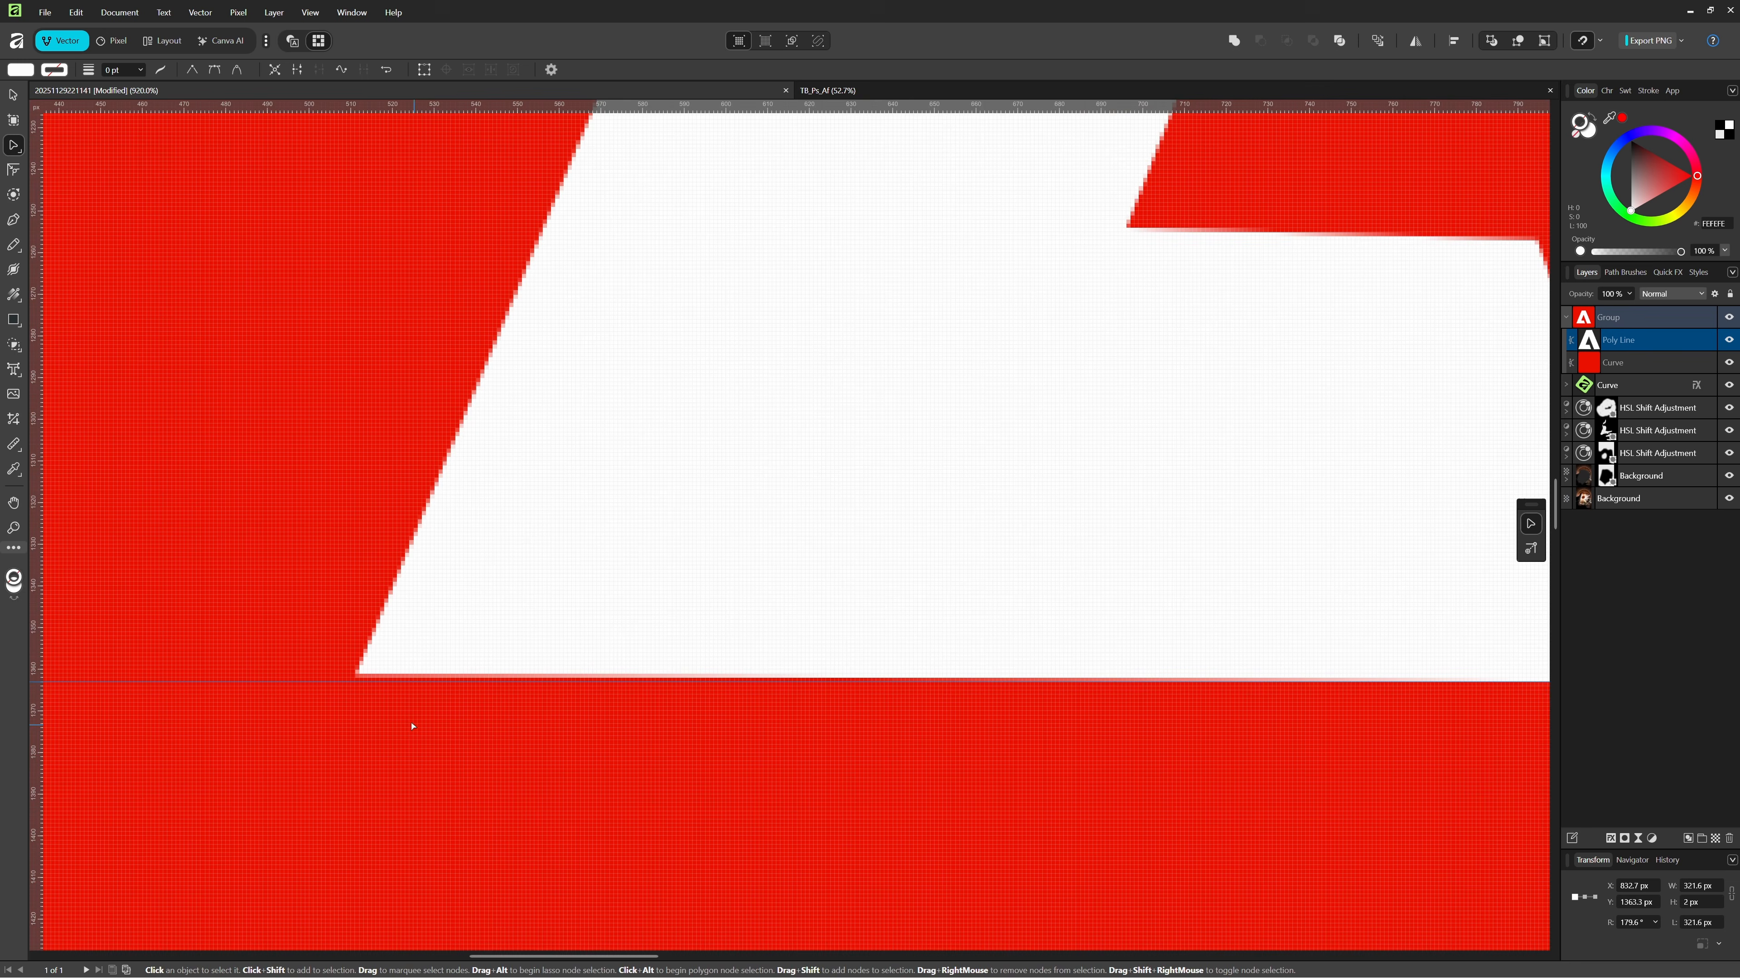
{"action": "left_click_drag", "start_coordinate": [356, 675], "coordinate": [352, 682]}
{"action": "scroll", "coordinate": [464, 629], "scroll_direction": "down", "scroll_amount": 7}
- Sharpen the A's inner apex by raising its top node slightly and deleting the redundant node beside it
{"action": "scroll", "coordinate": [684, 335], "scroll_direction": "up", "scroll_amount": 7}
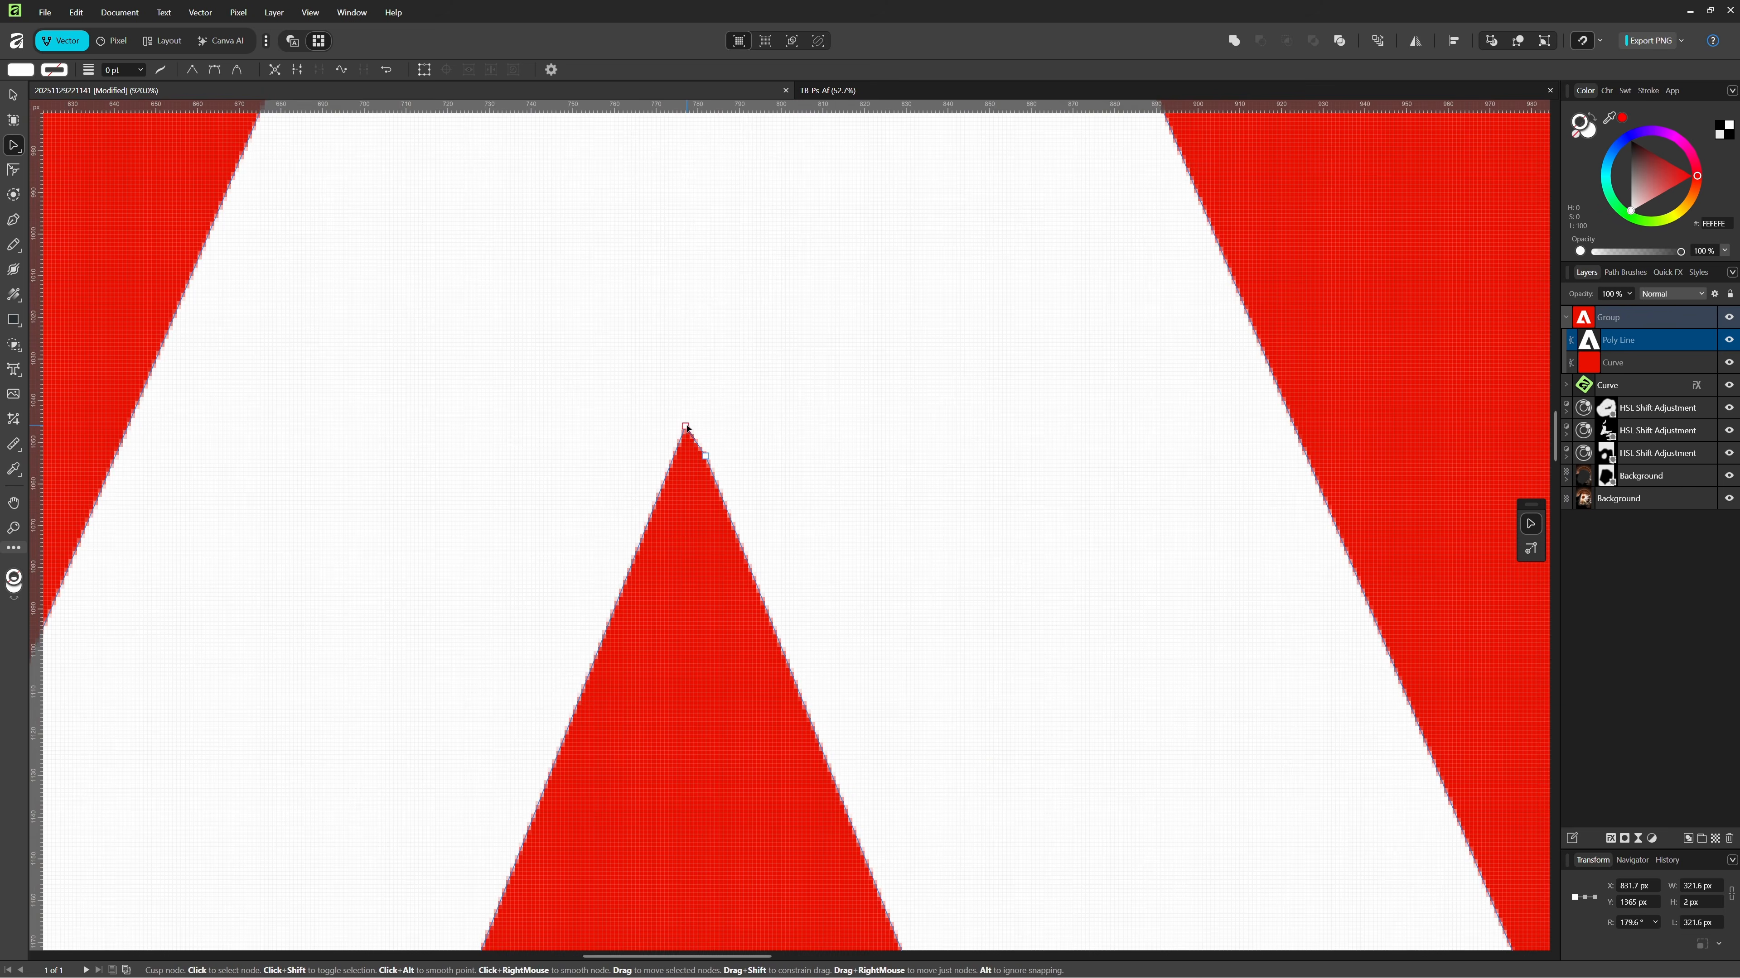
{"action": "scroll", "coordinate": [686, 427], "scroll_direction": "up", "scroll_amount": 1}
{"action": "left_click_drag", "start_coordinate": [686, 427], "coordinate": [689, 412]}
{"action": "left_click_drag", "start_coordinate": [700, 444], "coordinate": [722, 477]}
{"action": "key", "text": "Delete"}
{"action": "scroll", "coordinate": [713, 461], "scroll_direction": "down", "scroll_amount": 7}
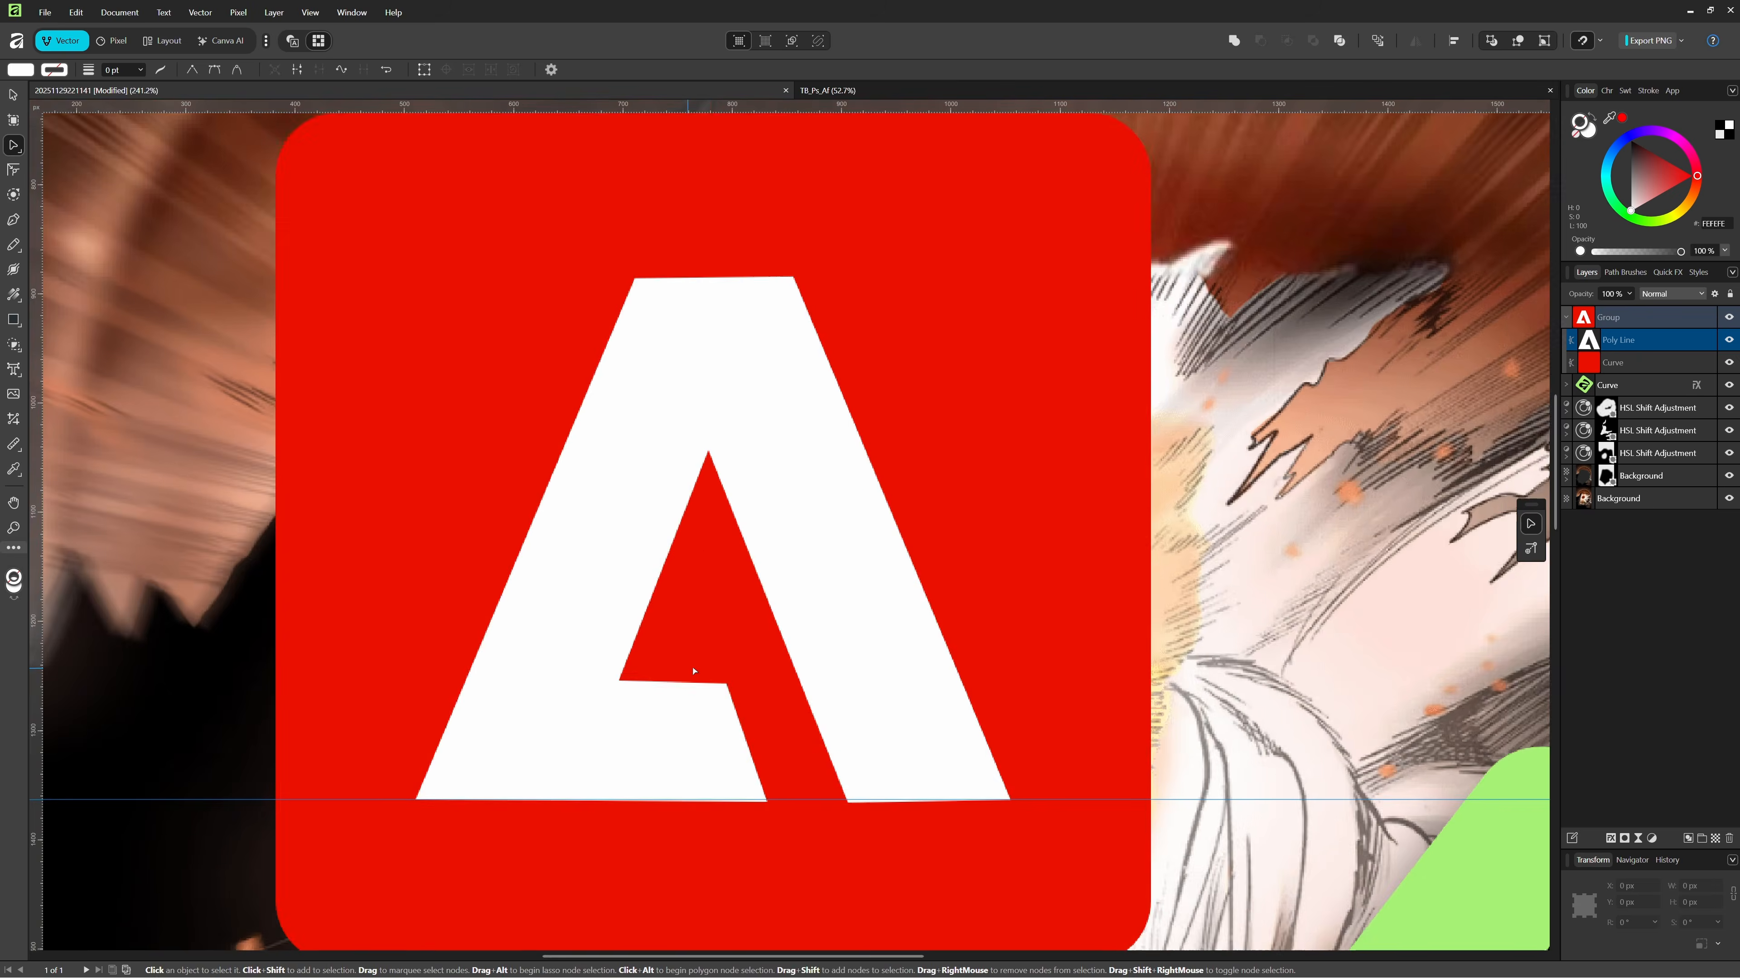
- Add a horizontal guide at the top of the A's crossbar and align the crossbar's inner corner node to it
{"action": "scroll", "coordinate": [562, 729], "scroll_direction": "up", "scroll_amount": 5}
{"action": "scroll", "coordinate": [750, 607], "scroll_direction": "down", "scroll_amount": 1}
{"action": "left_click_drag", "start_coordinate": [1060, 107], "coordinate": [1014, 583]}
{"action": "scroll", "coordinate": [751, 606], "scroll_direction": "up", "scroll_amount": 4}
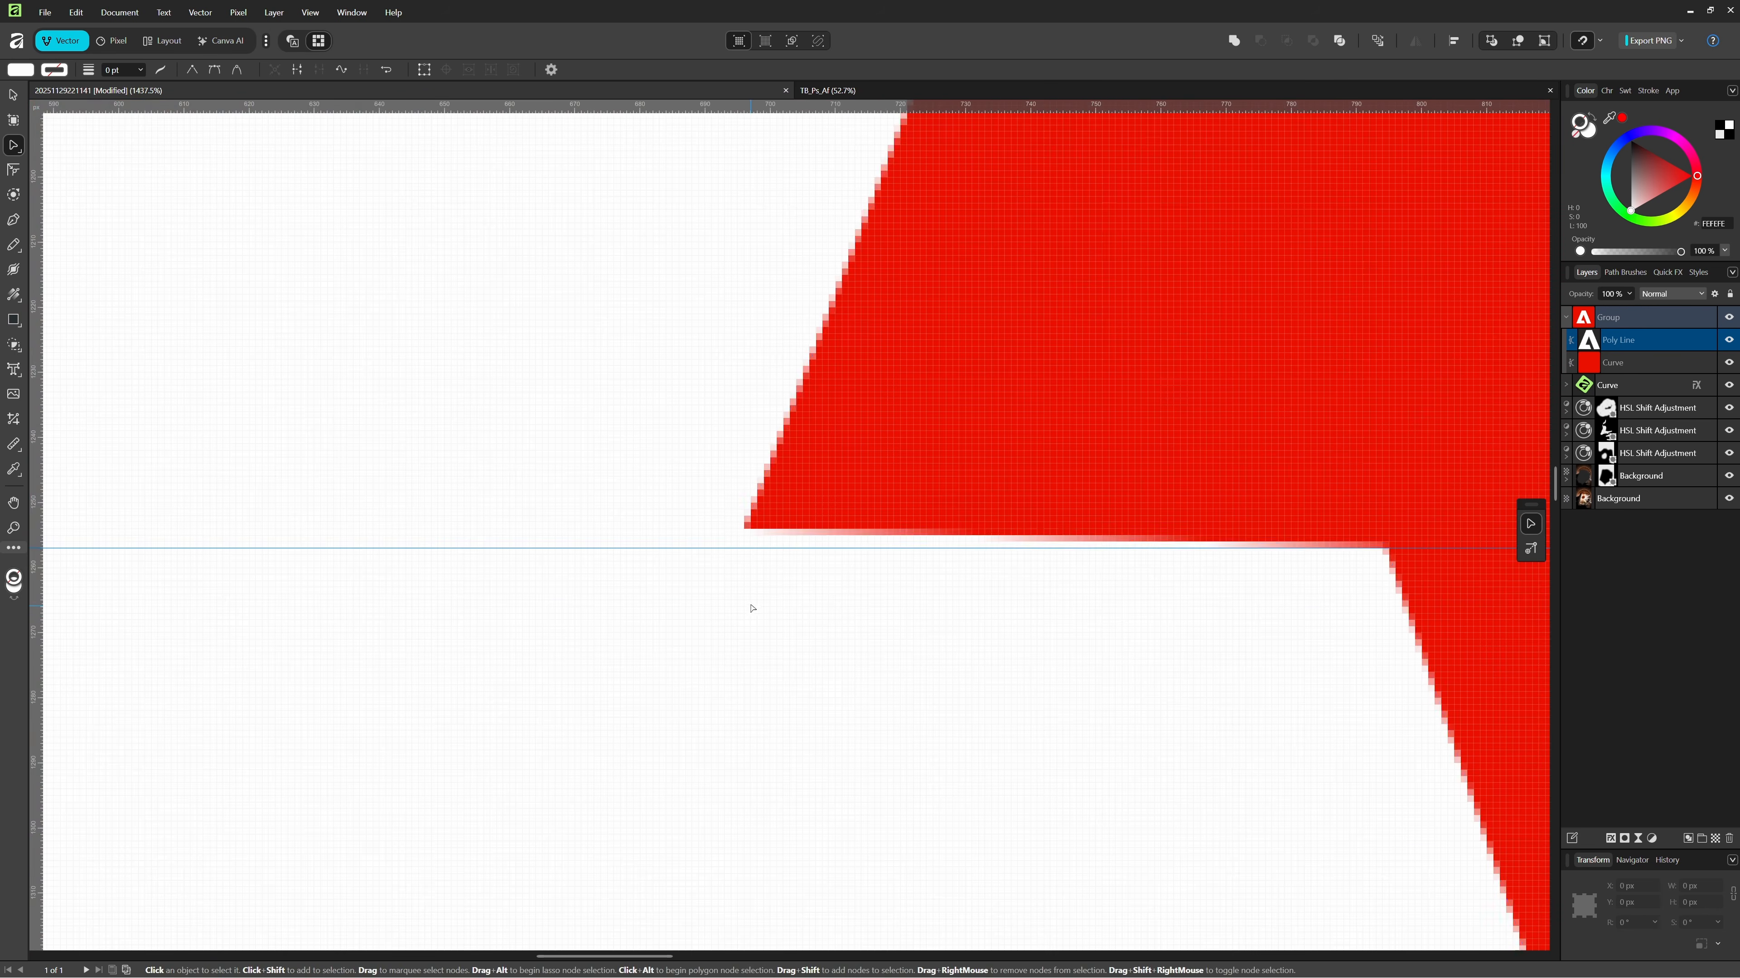
{"action": "scroll", "coordinate": [751, 607], "scroll_direction": "down", "scroll_amount": 8}
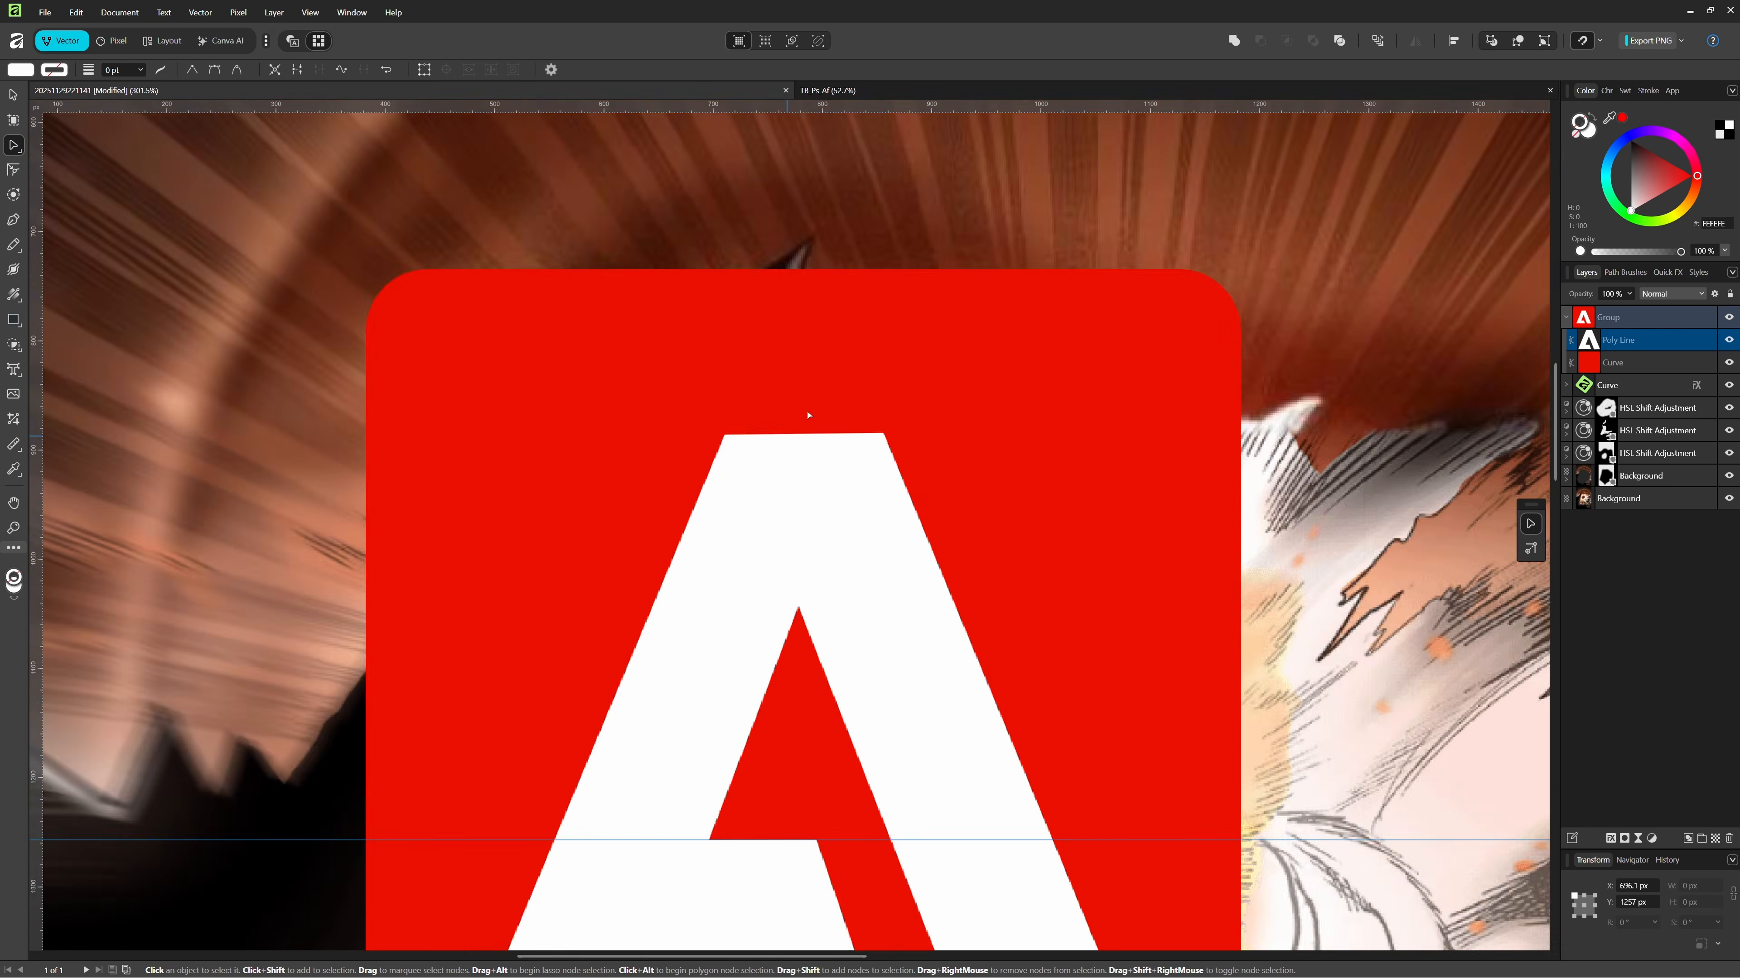
- Align the A's upper left corner node with a horizontal guide along the letter's top edge
{"action": "scroll", "coordinate": [724, 433], "scroll_direction": "up", "scroll_amount": 9}
{"action": "left_click", "coordinate": [616, 431]}
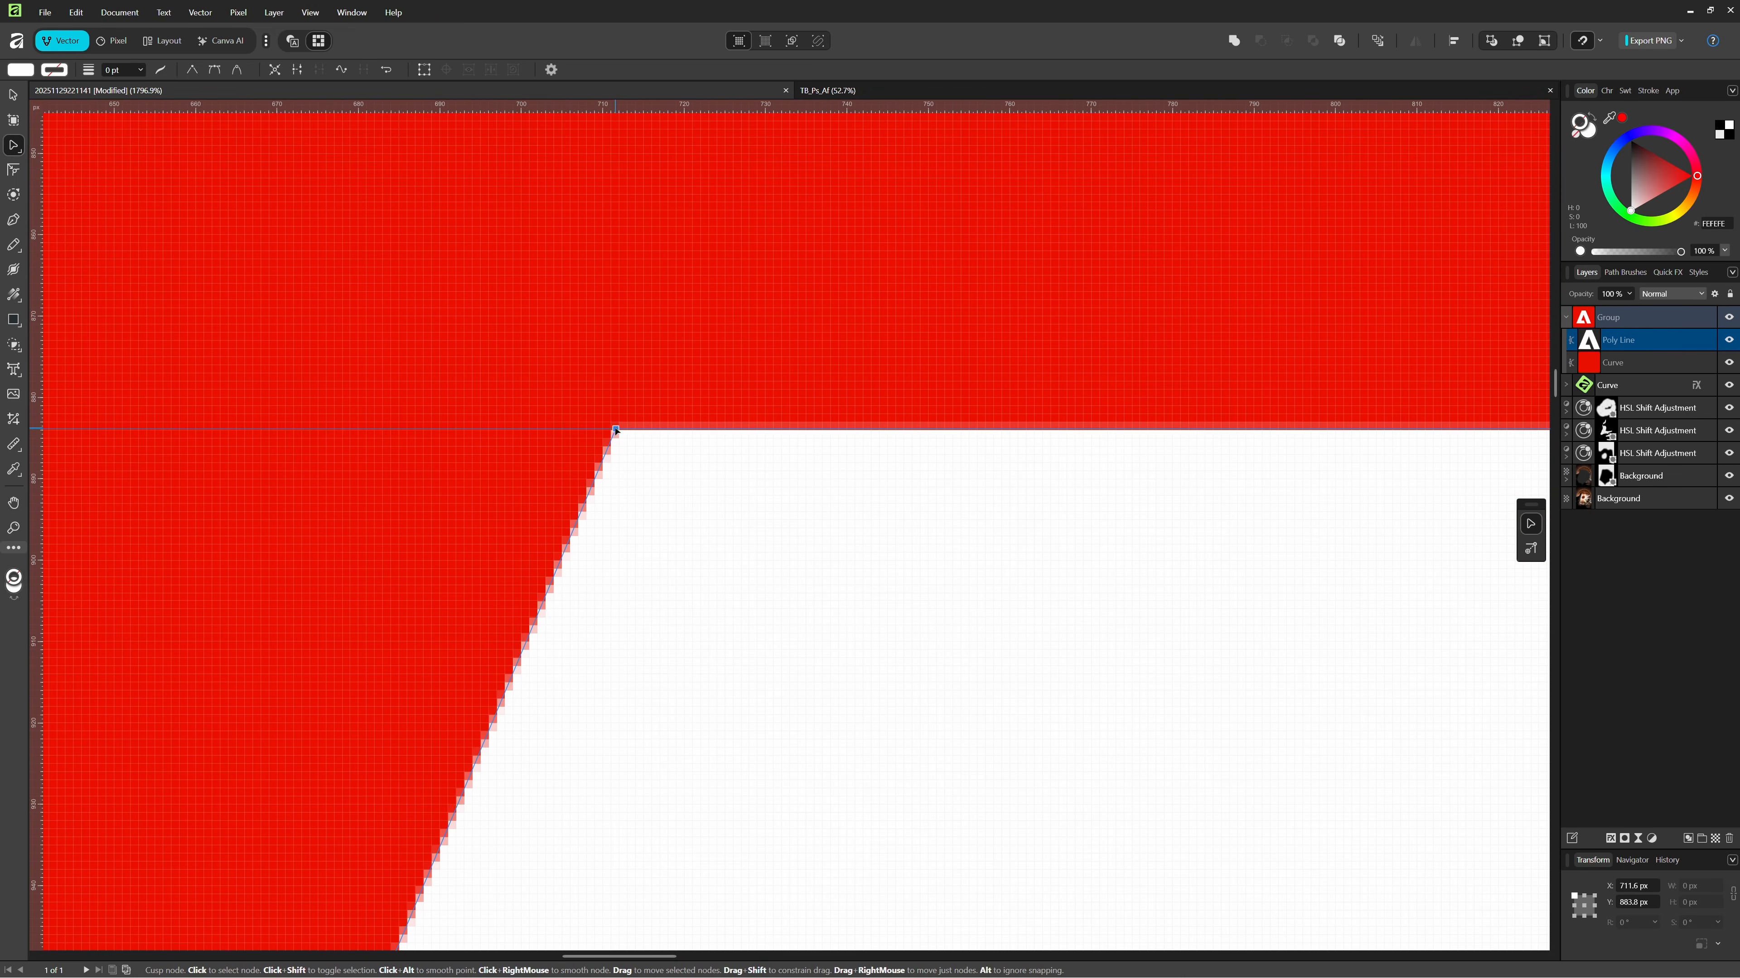
{"action": "scroll", "coordinate": [710, 512], "scroll_direction": "down", "scroll_amount": 8}
- Move the right leg's lower inner node onto the base guide and delete the redundant node on its outer edge
{"action": "scroll", "coordinate": [792, 784], "scroll_direction": "up", "scroll_amount": 6}
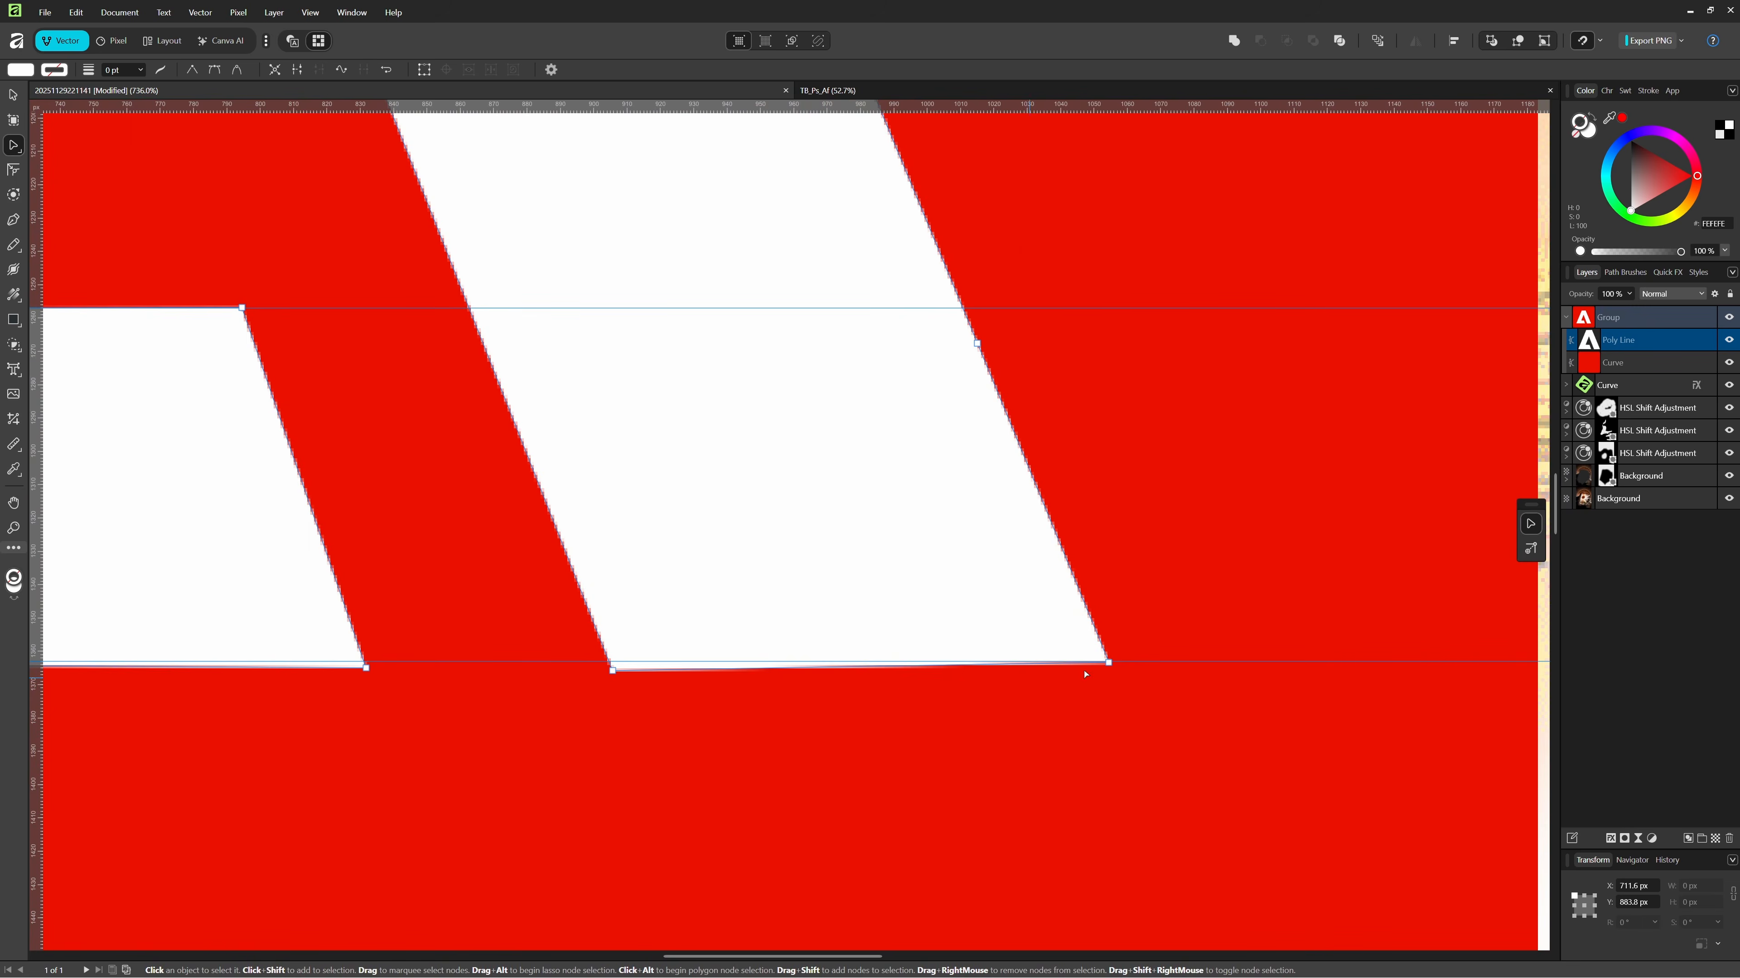
{"action": "left_click_drag", "start_coordinate": [612, 671], "coordinate": [608, 662]}
{"action": "scroll", "coordinate": [778, 653], "scroll_direction": "down", "scroll_amount": 7}
{"action": "left_click_drag", "start_coordinate": [784, 654], "coordinate": [800, 734]}
{"action": "left_click", "coordinate": [845, 654]}
{"action": "key", "text": "Delete"}
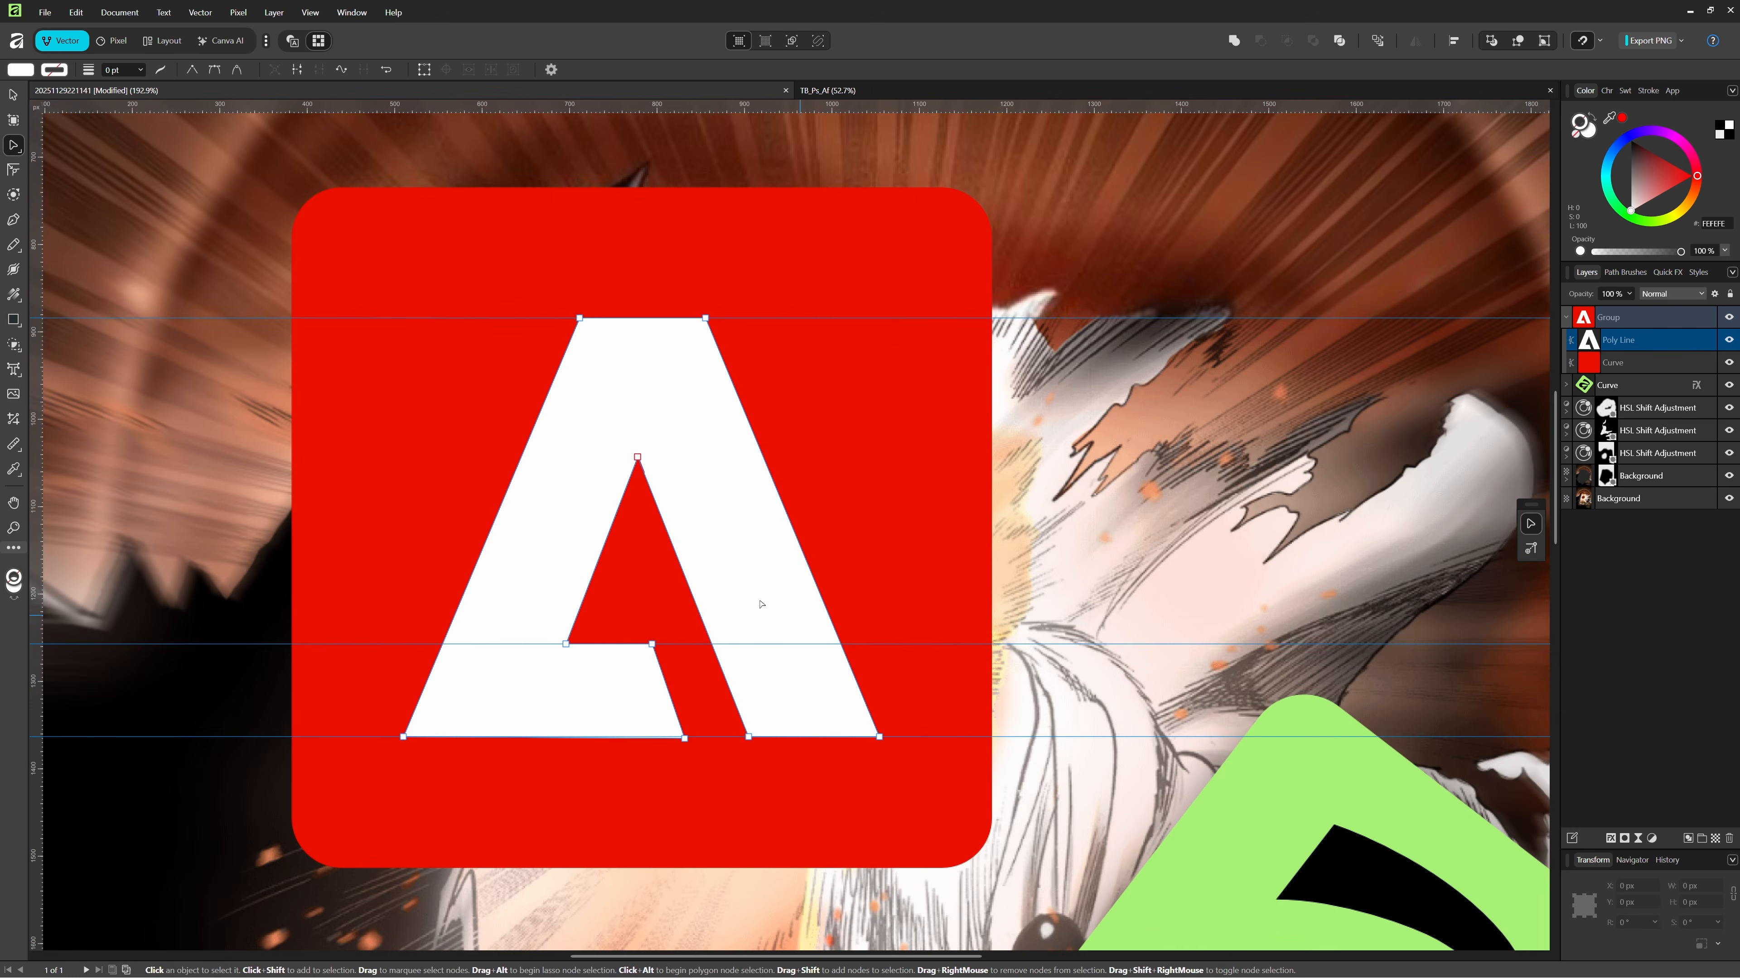
- Round all corners of the white A slightly with the Corner tool, including the inner apex and crossbar corners
{"action": "scroll", "coordinate": [761, 604], "scroll_direction": "down", "scroll_amount": 5}
{"action": "left_click", "coordinate": [14, 170]}
{"action": "scroll", "coordinate": [689, 445], "scroll_direction": "up", "scroll_amount": 6}
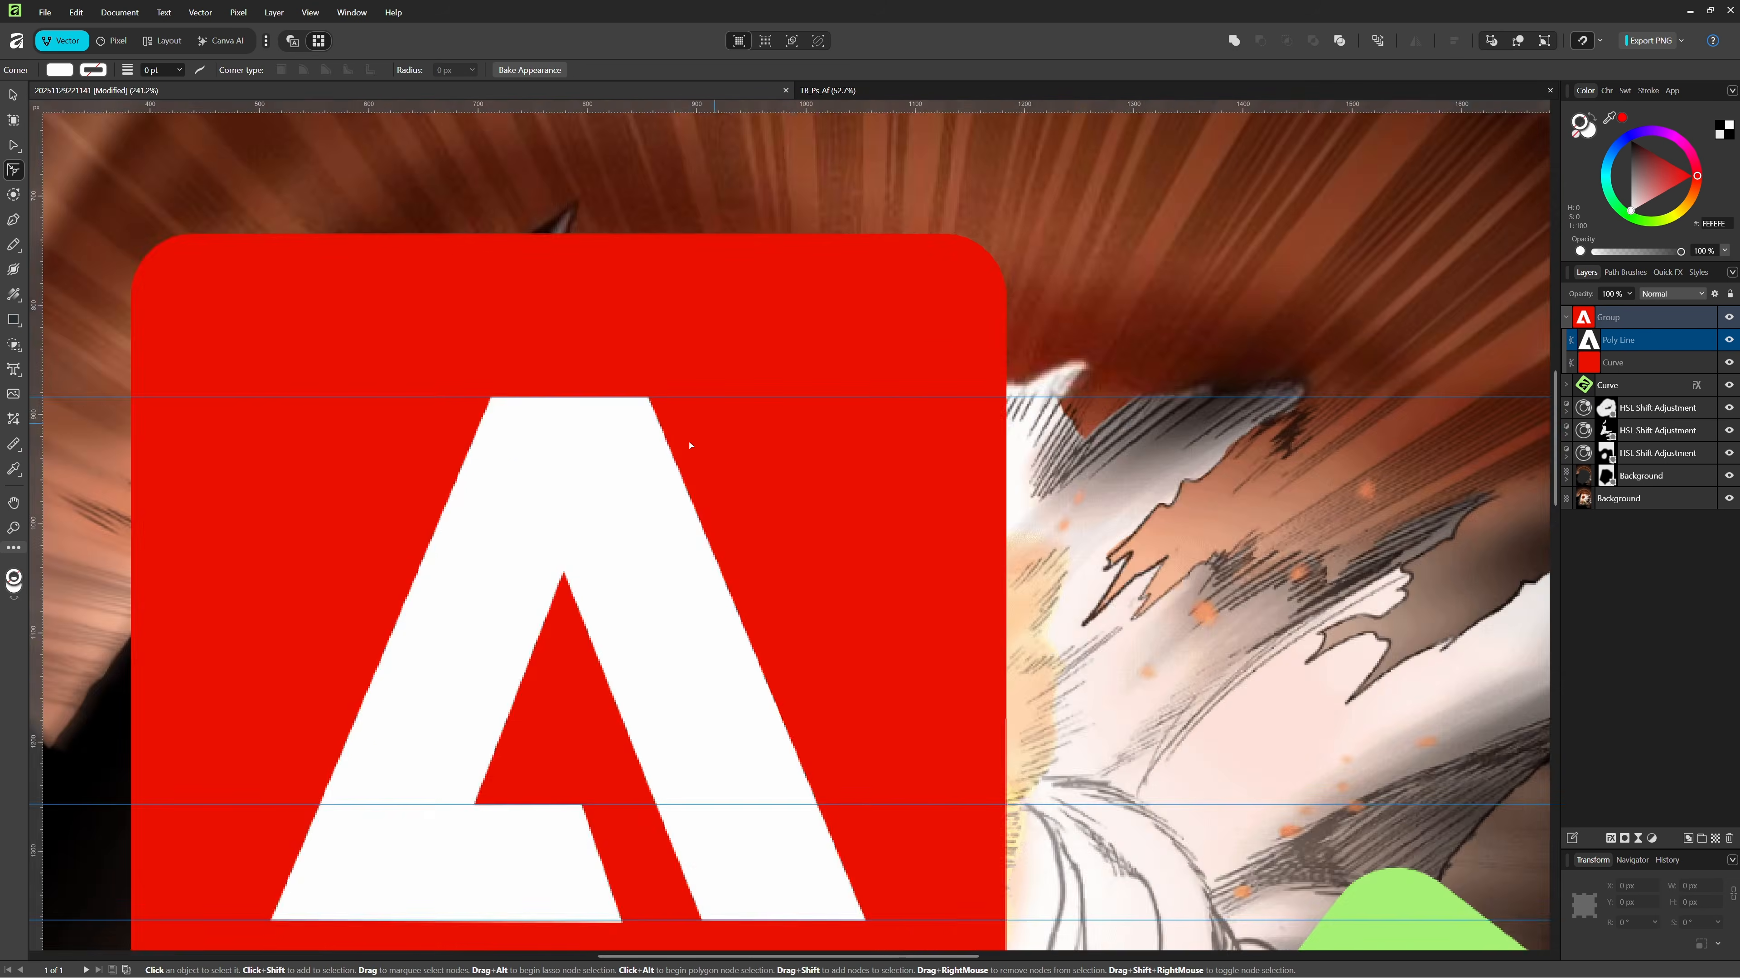
{"action": "scroll", "coordinate": [675, 471], "scroll_direction": "down", "scroll_amount": 5}
{"action": "left_click_drag", "start_coordinate": [497, 707], "coordinate": [790, 435]}
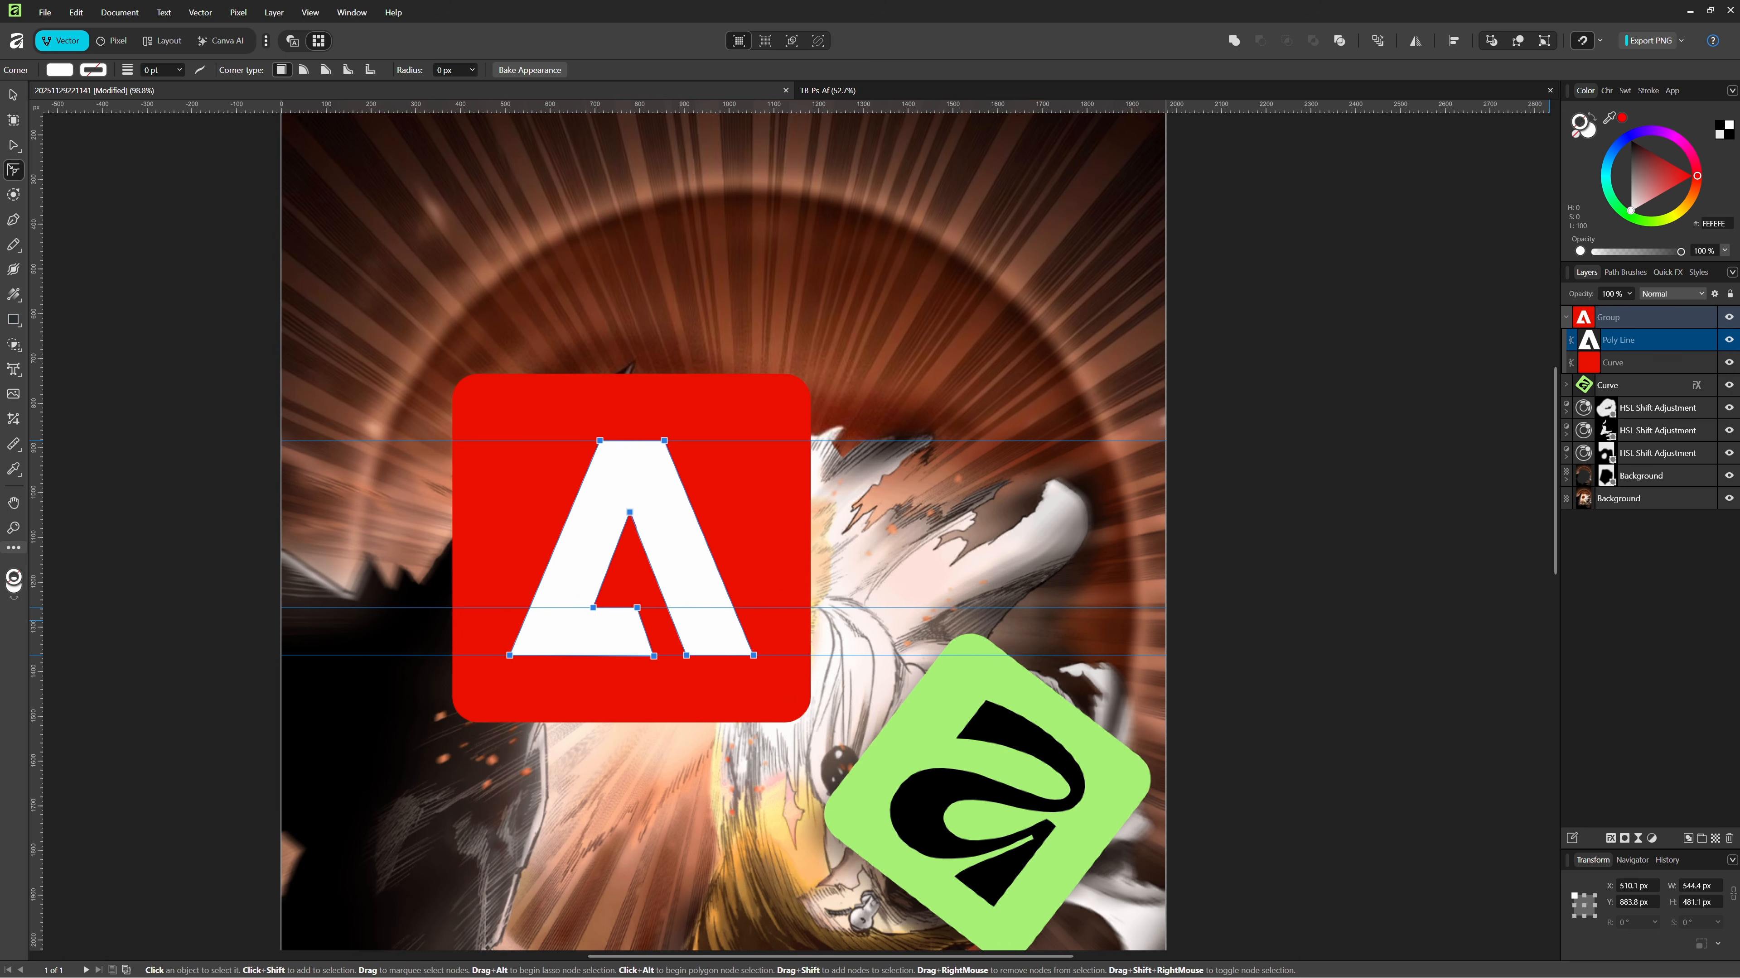
{"action": "scroll", "coordinate": [1170, 640], "scroll_direction": "up", "scroll_amount": 2}
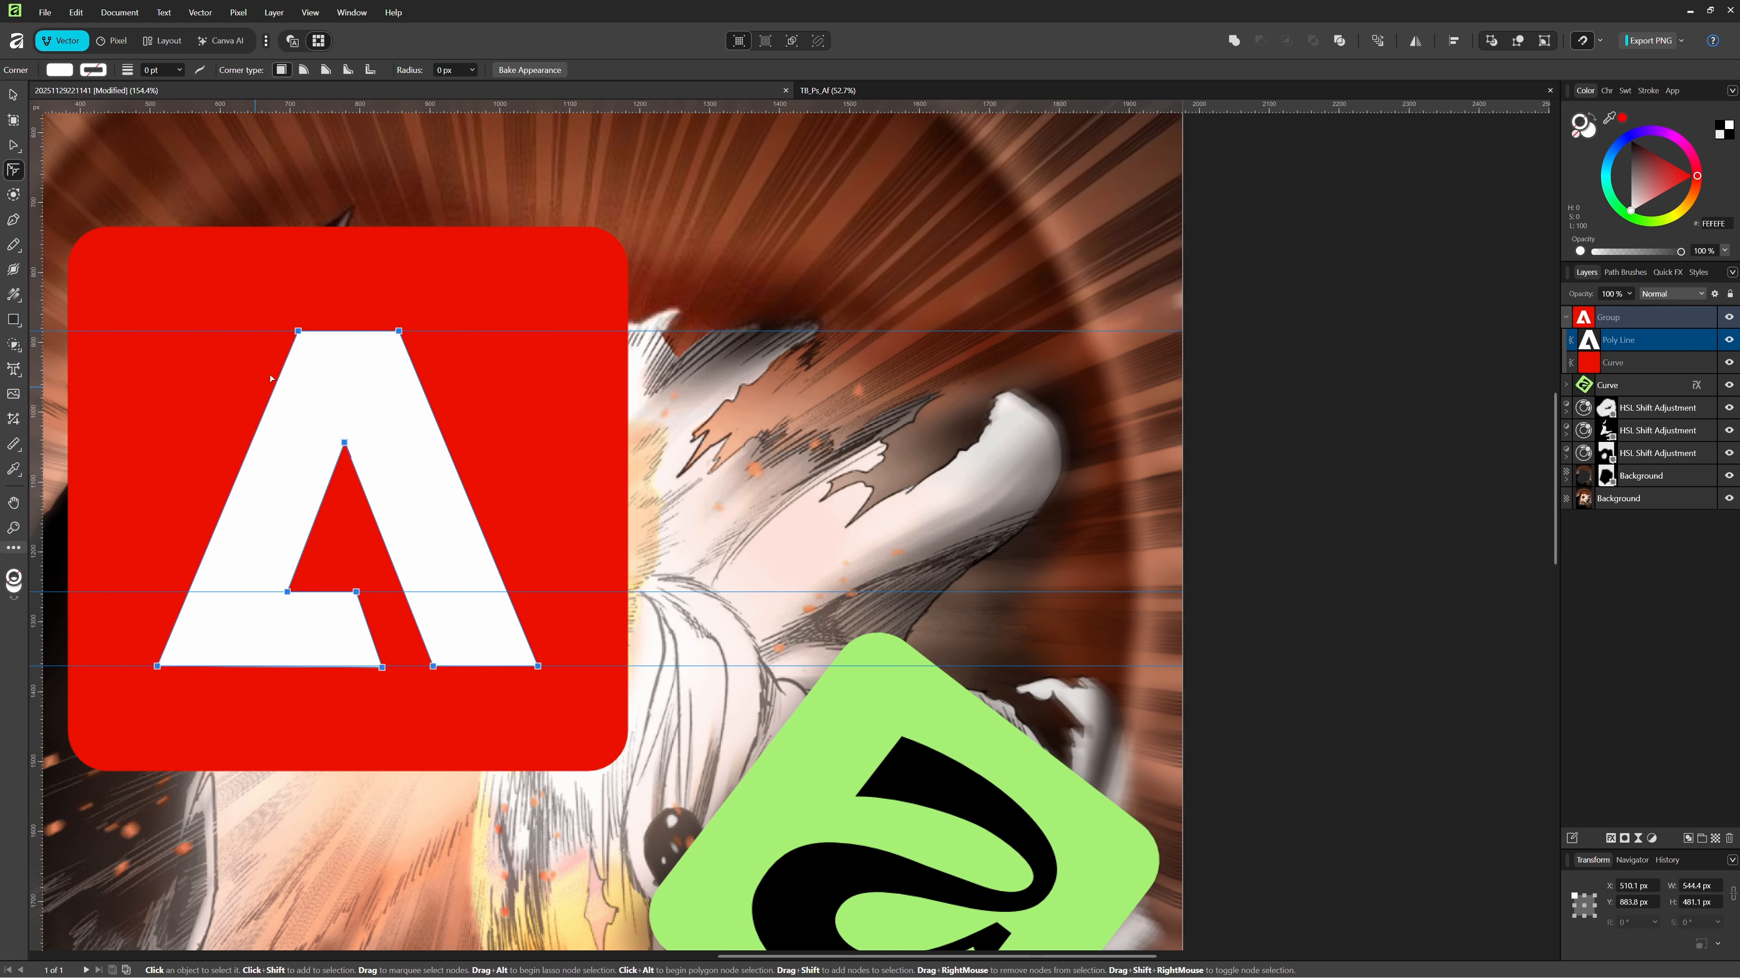
{"action": "left_click_drag", "start_coordinate": [271, 363], "coordinate": [424, 302]}
{"action": "left_click_drag", "start_coordinate": [130, 713], "coordinate": [221, 640]}
{"action": "left_click_drag", "start_coordinate": [354, 718], "coordinate": [411, 655]}
{"action": "left_click_drag", "start_coordinate": [399, 729], "coordinate": [555, 644]}
{"action": "left_click_drag", "start_coordinate": [395, 445], "coordinate": [686, 615]}
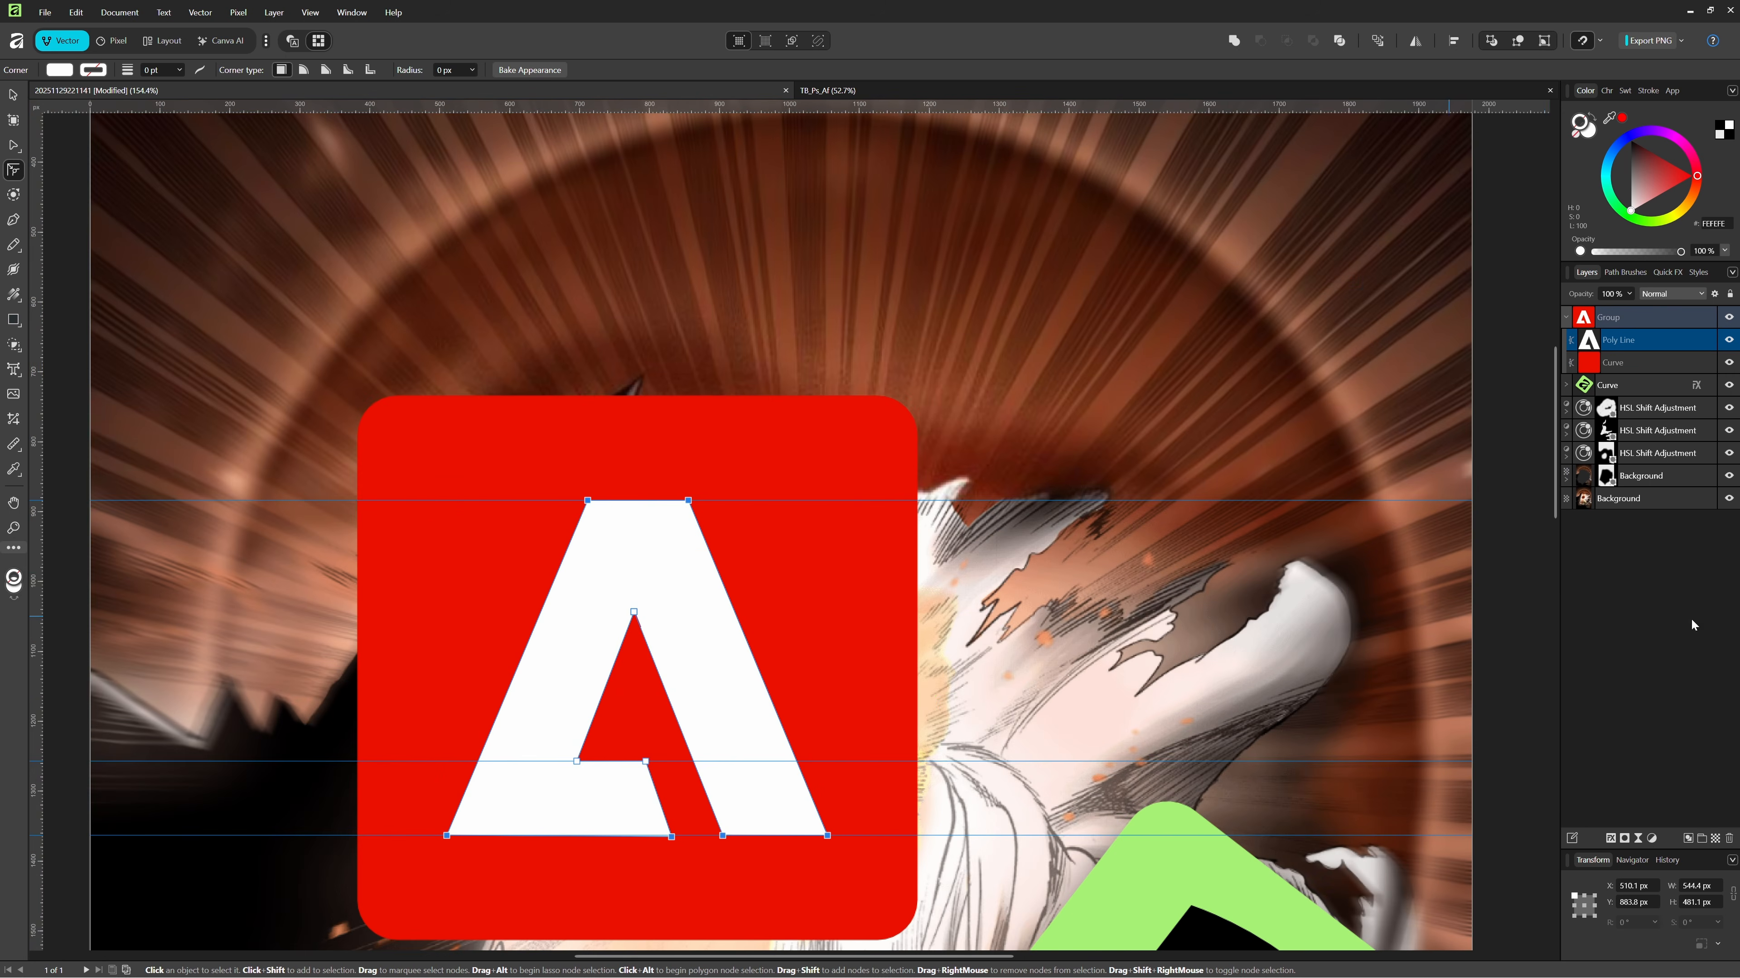
{"action": "scroll", "coordinate": [653, 663], "scroll_direction": "up", "scroll_amount": 1}
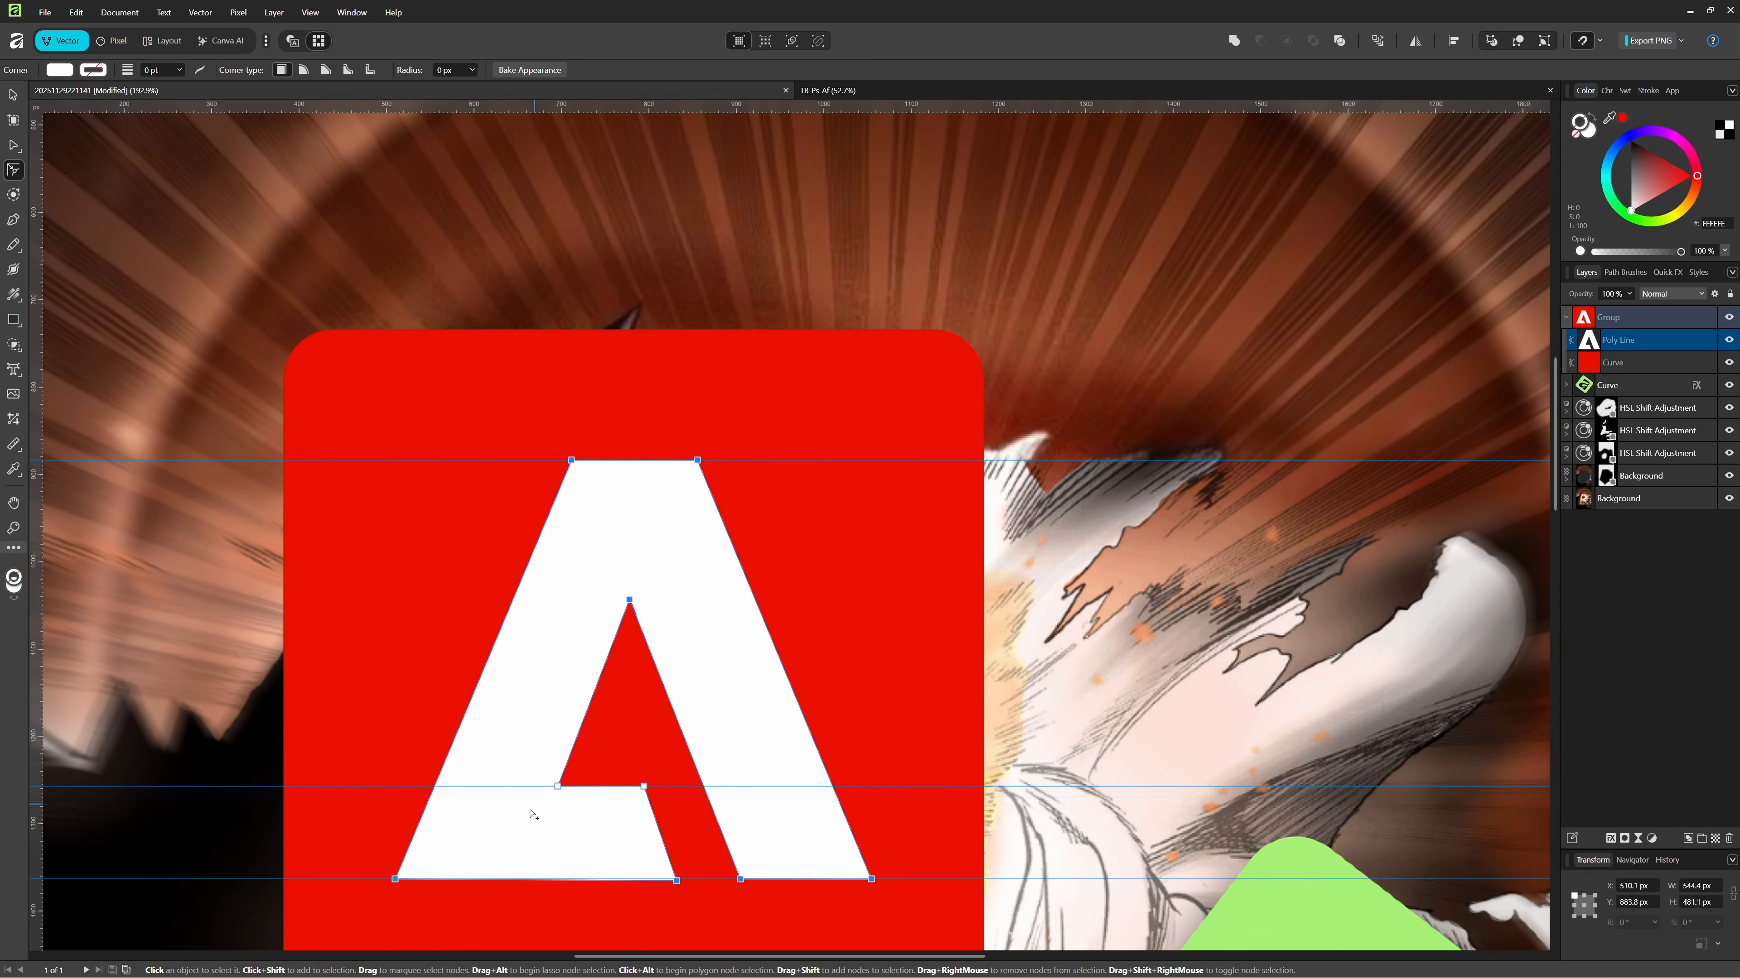
{"action": "left_click_drag", "start_coordinate": [532, 812], "coordinate": [694, 749]}
{"action": "scroll", "coordinate": [684, 471], "scroll_direction": "up", "scroll_amount": 7}
{"action": "left_click_drag", "start_coordinate": [744, 432], "coordinate": [739, 440]}
{"action": "scroll", "coordinate": [739, 439], "scroll_direction": "down", "scroll_amount": 7}
{"action": "left_click_drag", "start_coordinate": [815, 699], "coordinate": [830, 561]}
- Rename the group containing the white A and its red square as Logo_adobe
{"action": "left_click", "coordinate": [13, 95]}
{"action": "left_click", "coordinate": [902, 217]}
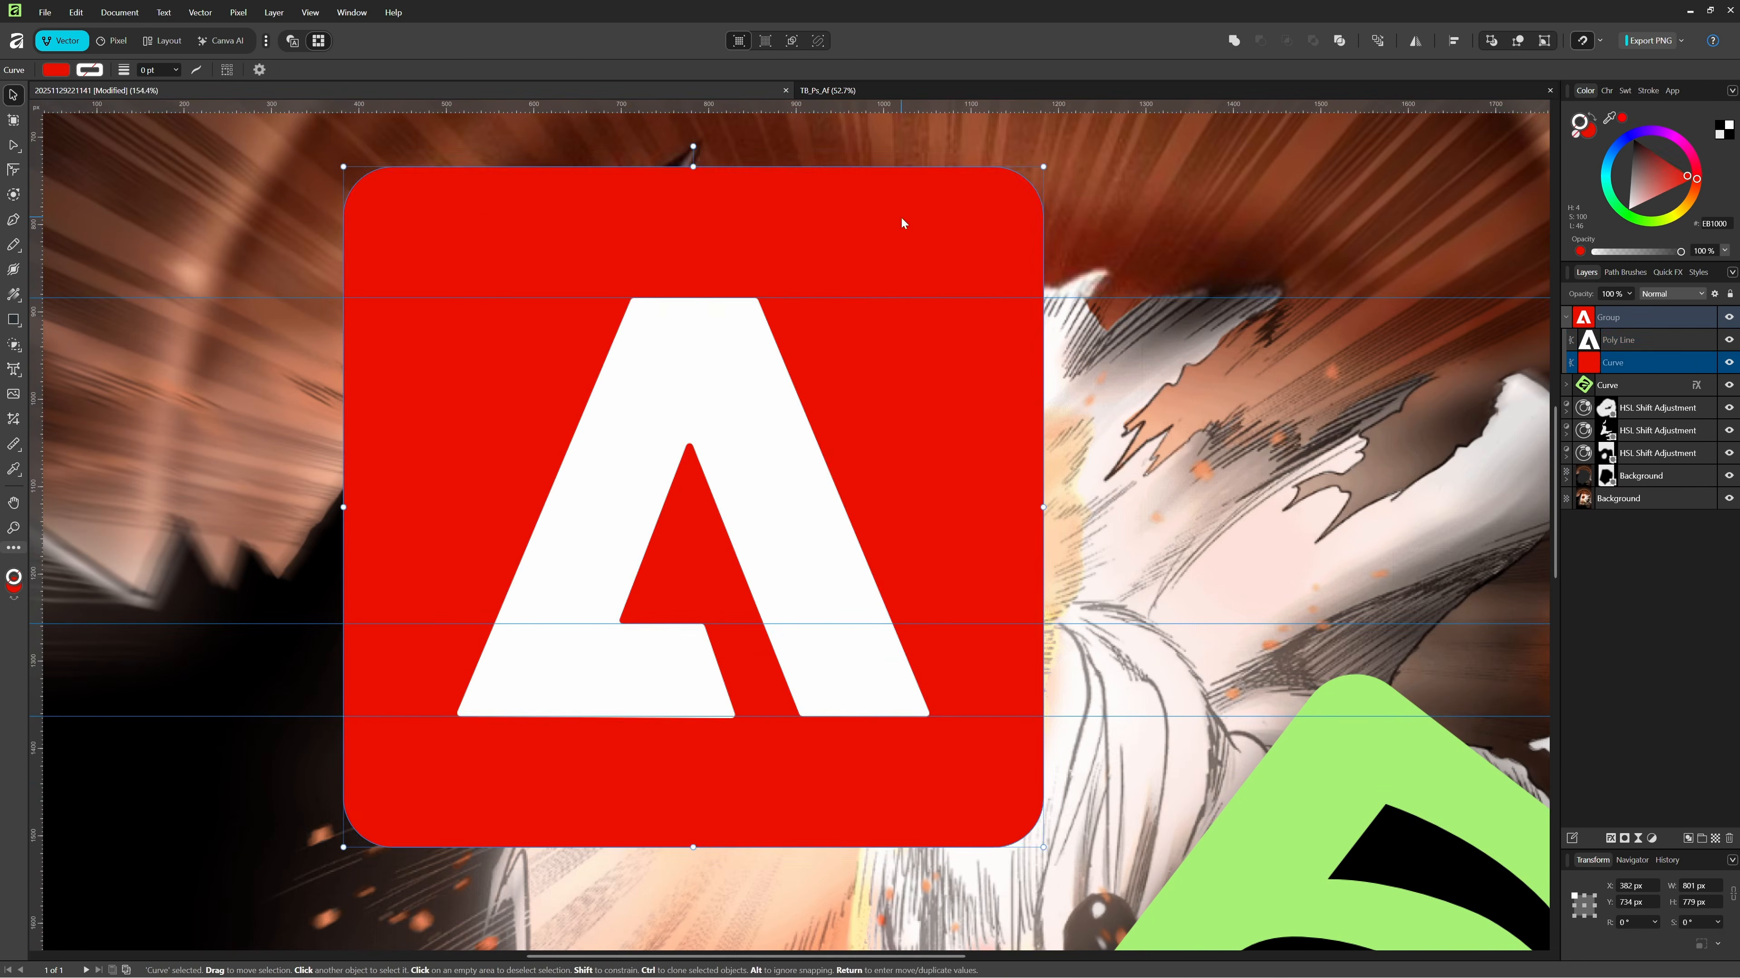
{"action": "scroll", "coordinate": [904, 241], "scroll_direction": "down", "scroll_amount": 3}
{"action": "left_click", "coordinate": [815, 294], "text": "shift"}
{"action": "left_click", "coordinate": [938, 264], "text": "shift"}
{"action": "left_click", "coordinate": [951, 277], "text": "shift"}
{"action": "key", "text": "alt"}
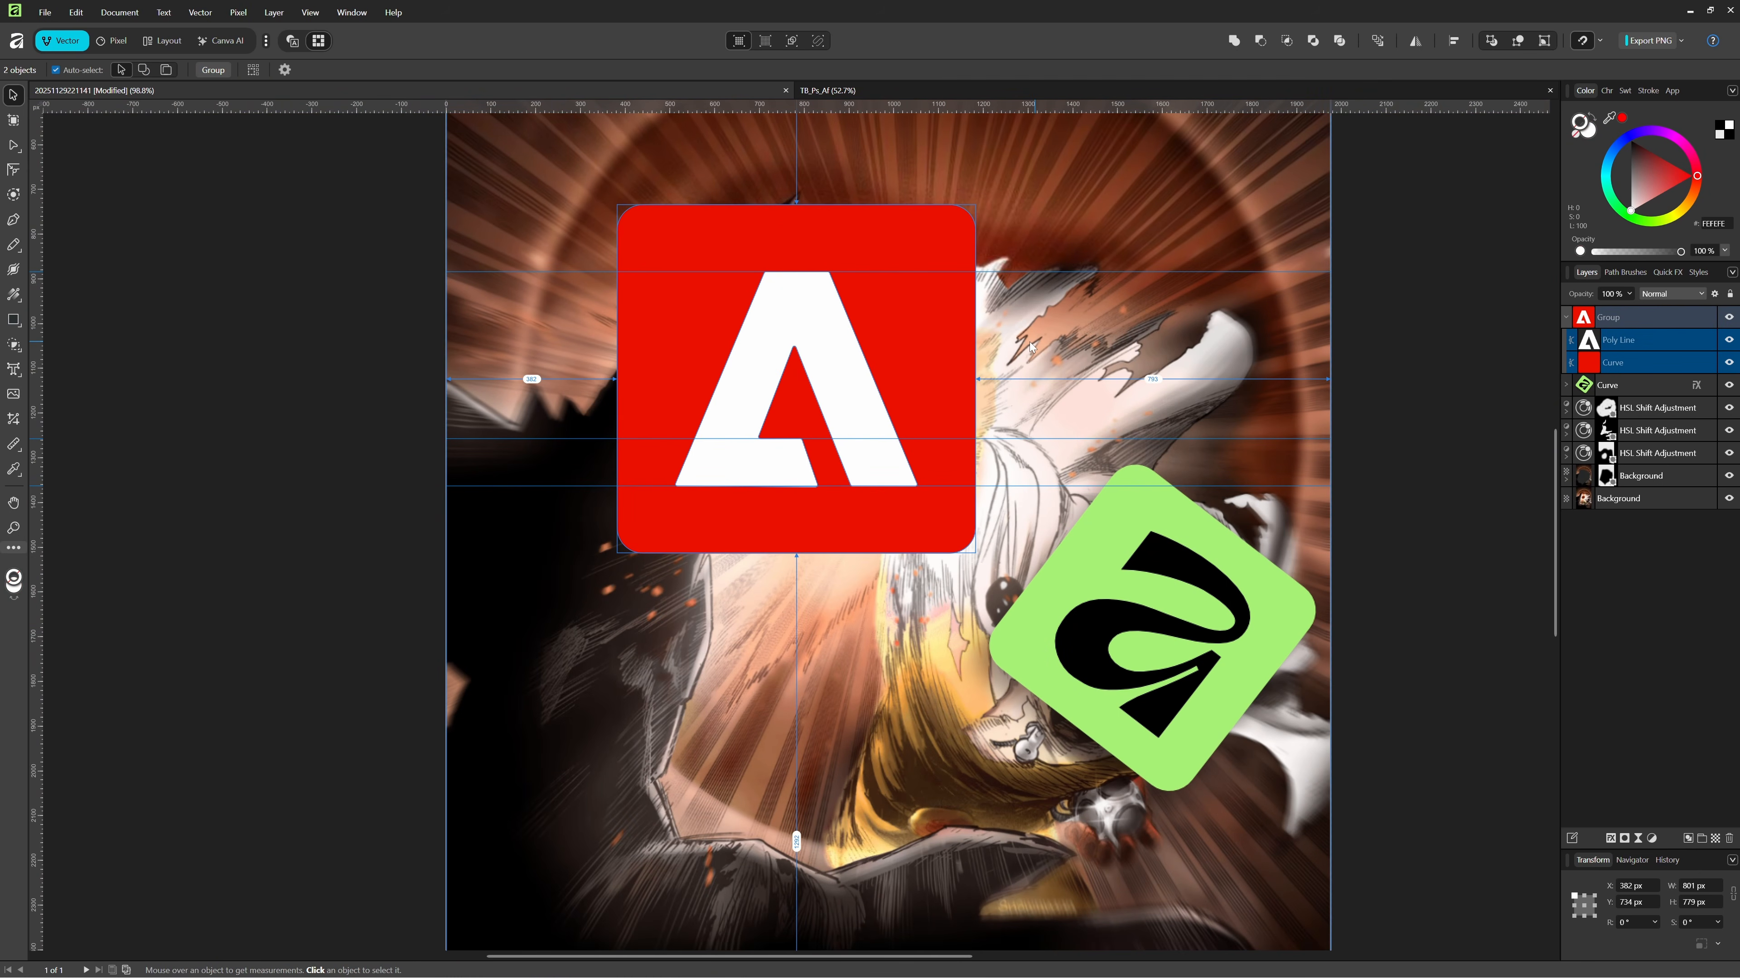
{"action": "double_click", "coordinate": [1619, 318]}
{"action": "type", "text": "Logo"}
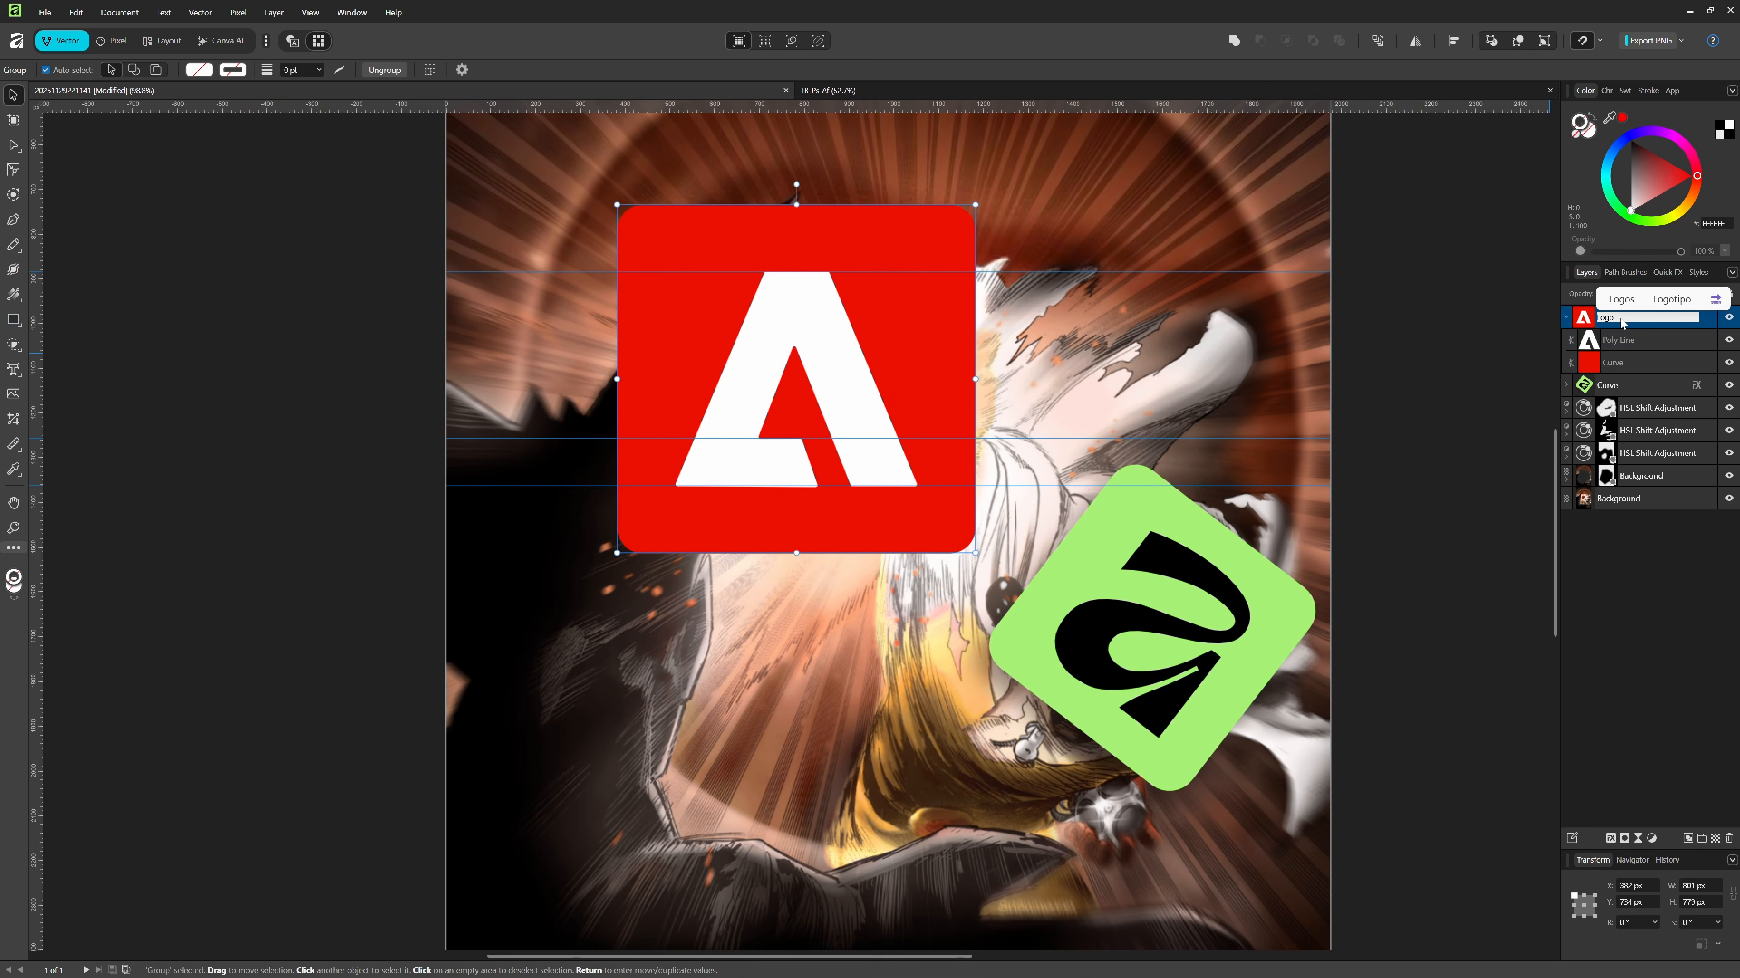
{"action": "type", "text": "_adobe"}
{"action": "key", "text": "Return"}
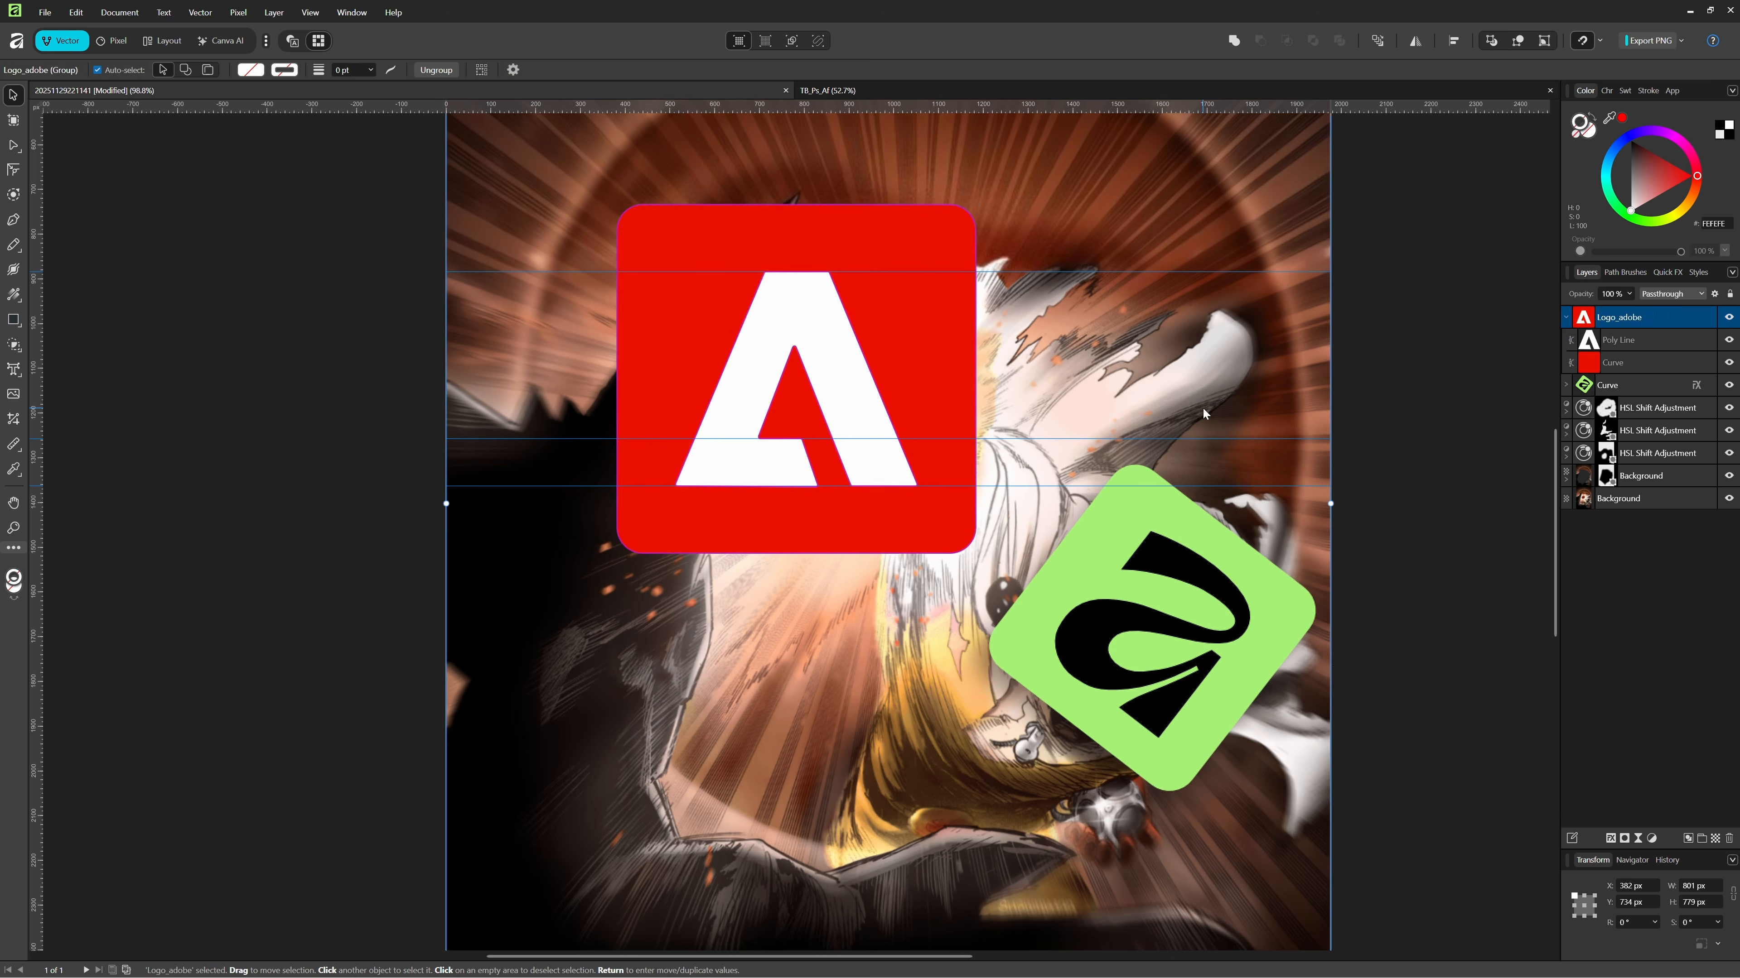
{"action": "double_click", "coordinate": [944, 310]}
{"action": "left_click_drag", "start_coordinate": [909, 313], "coordinate": [810, 505]}
{"action": "key", "text": "ctrl+z"}
- Move the Logo_adobe group to the poster's left edge, opposite the green logo, and scale it down to about 635 × 618 px
{"action": "left_click", "coordinate": [1630, 319]}
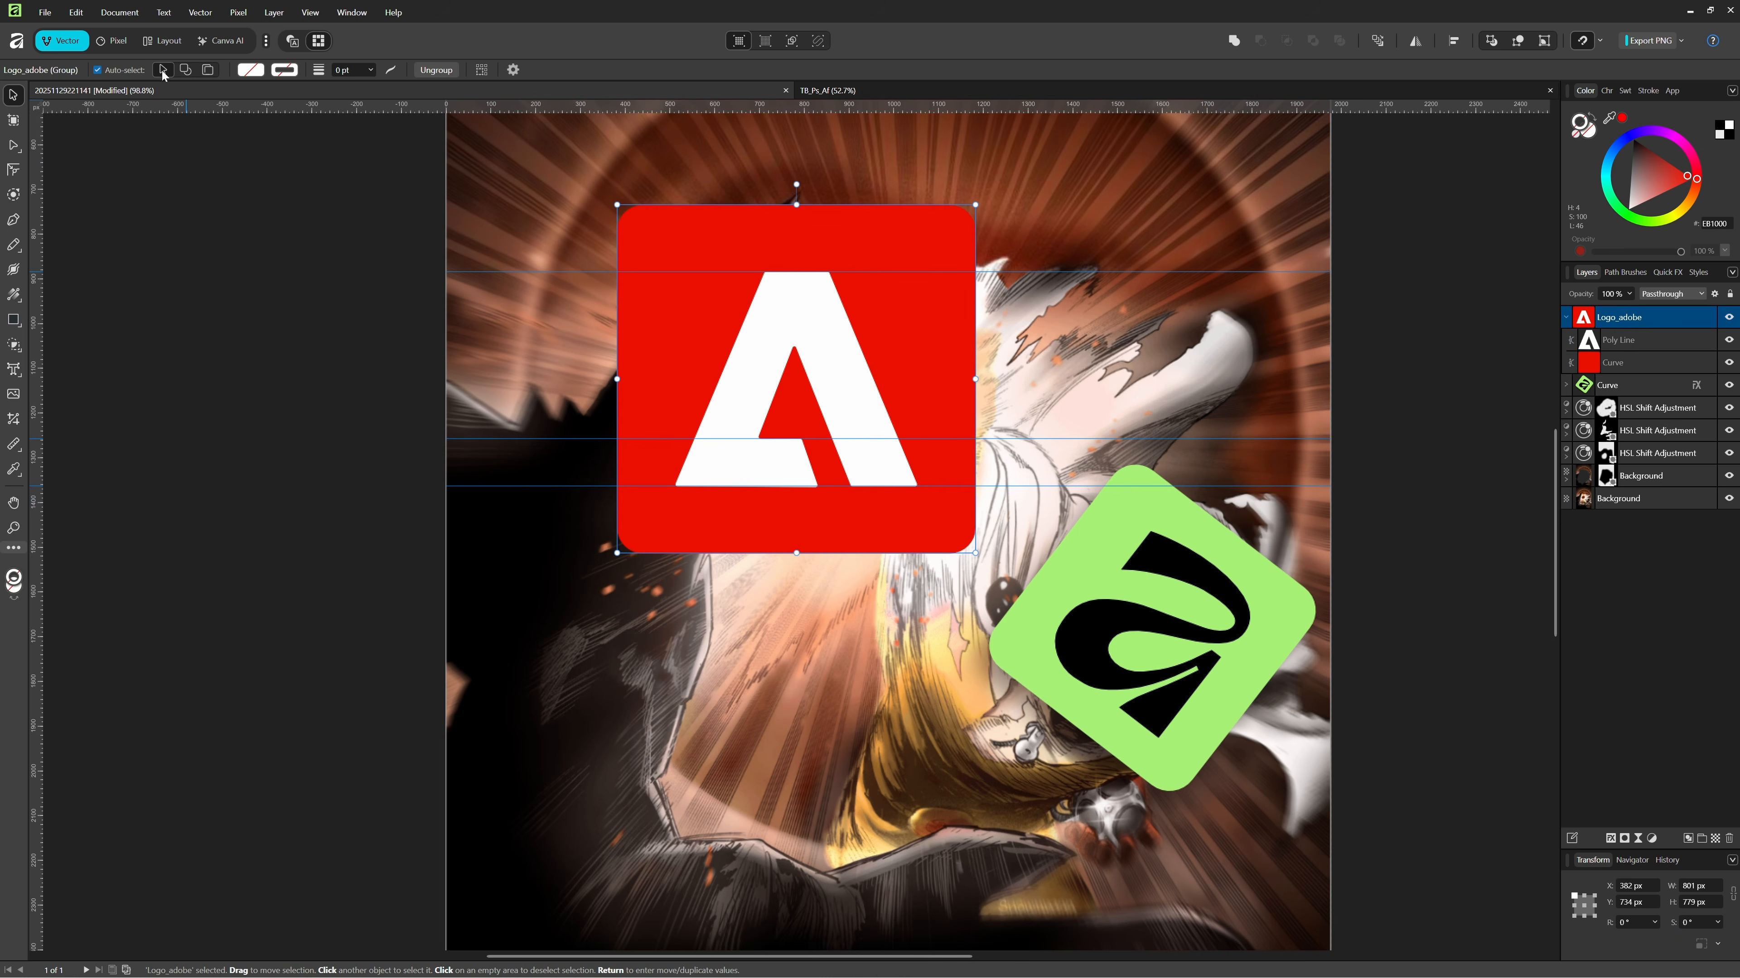
{"action": "left_click_drag", "start_coordinate": [921, 327], "coordinate": [790, 504]}
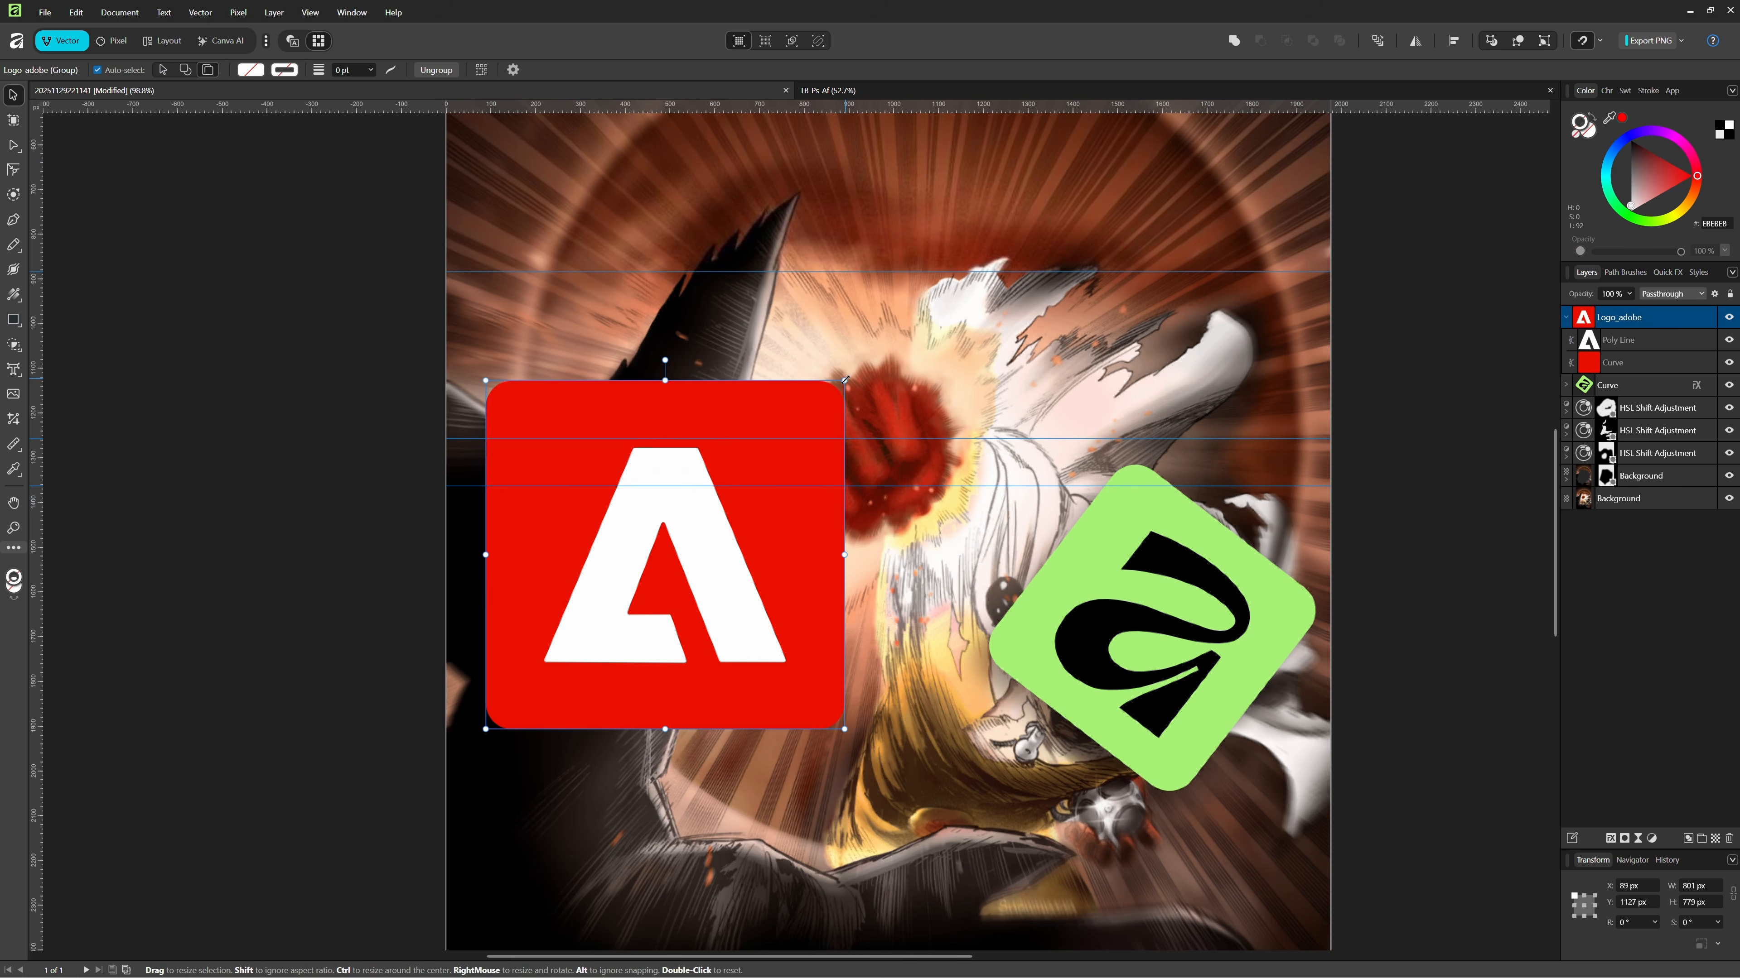
{"action": "left_click_drag", "start_coordinate": [844, 381], "coordinate": [729, 468]}
{"action": "left_click_drag", "start_coordinate": [700, 544], "coordinate": [670, 503]}
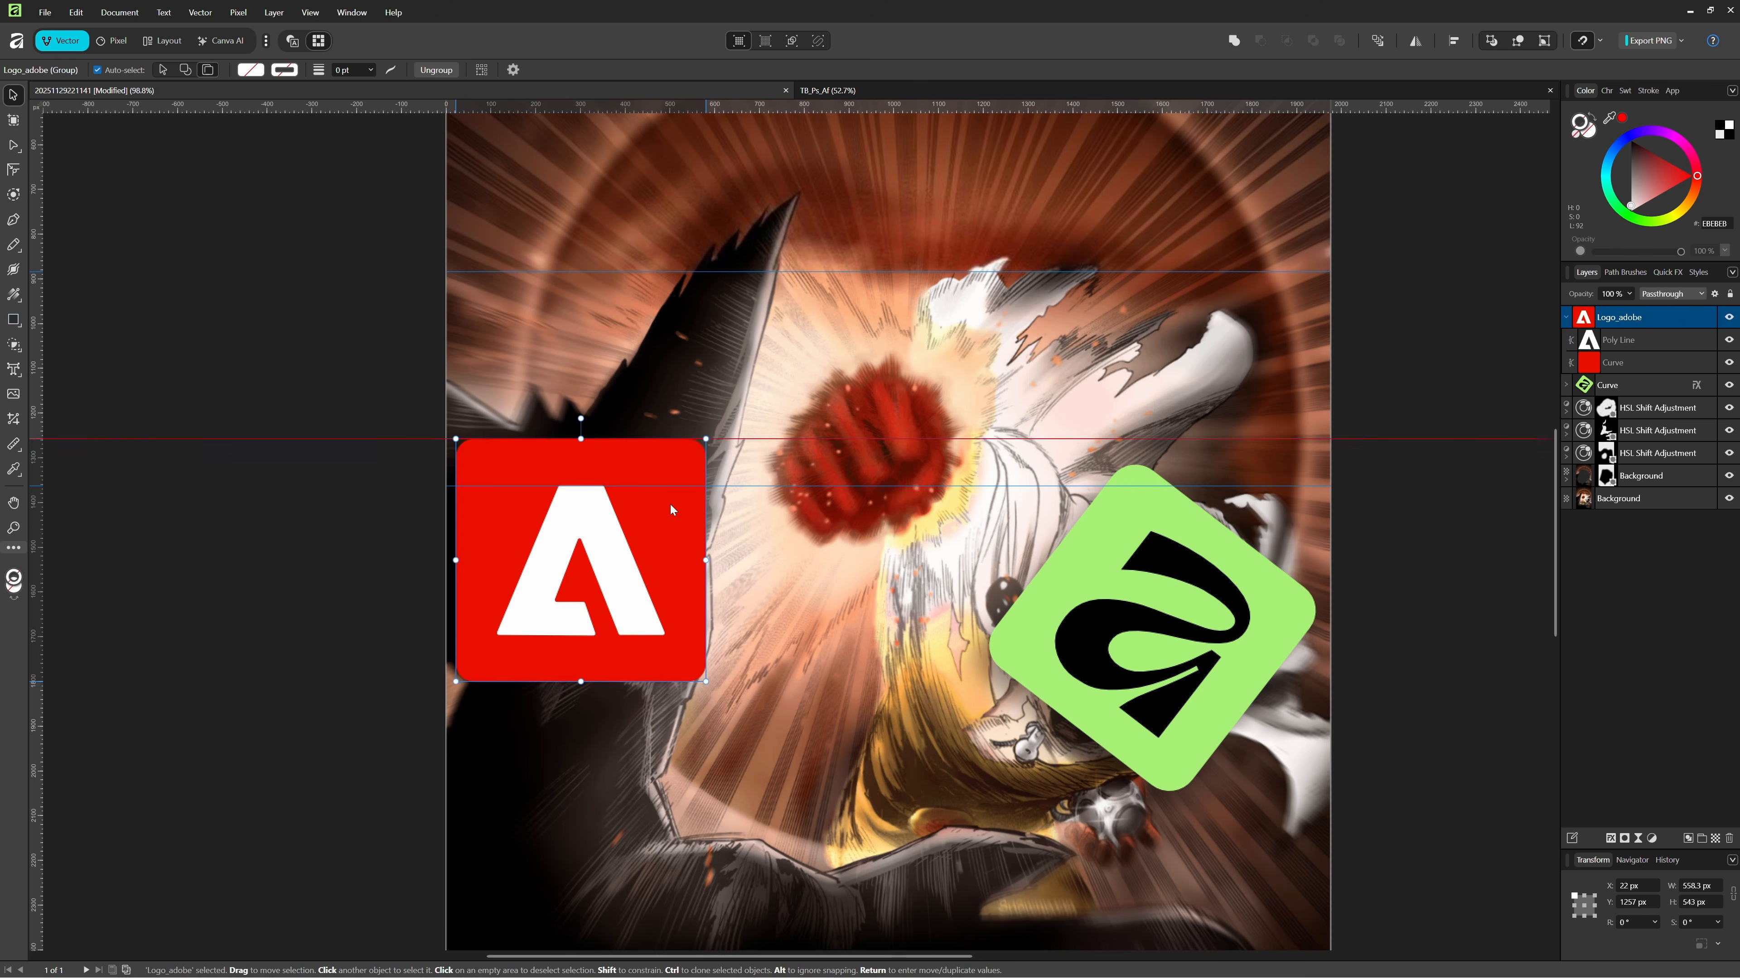
{"action": "left_click_drag", "start_coordinate": [708, 685], "coordinate": [744, 722]}
{"action": "left_click_drag", "start_coordinate": [717, 606], "coordinate": [723, 606]}
{"action": "scroll", "coordinate": [904, 390], "scroll_direction": "down", "scroll_amount": 3}
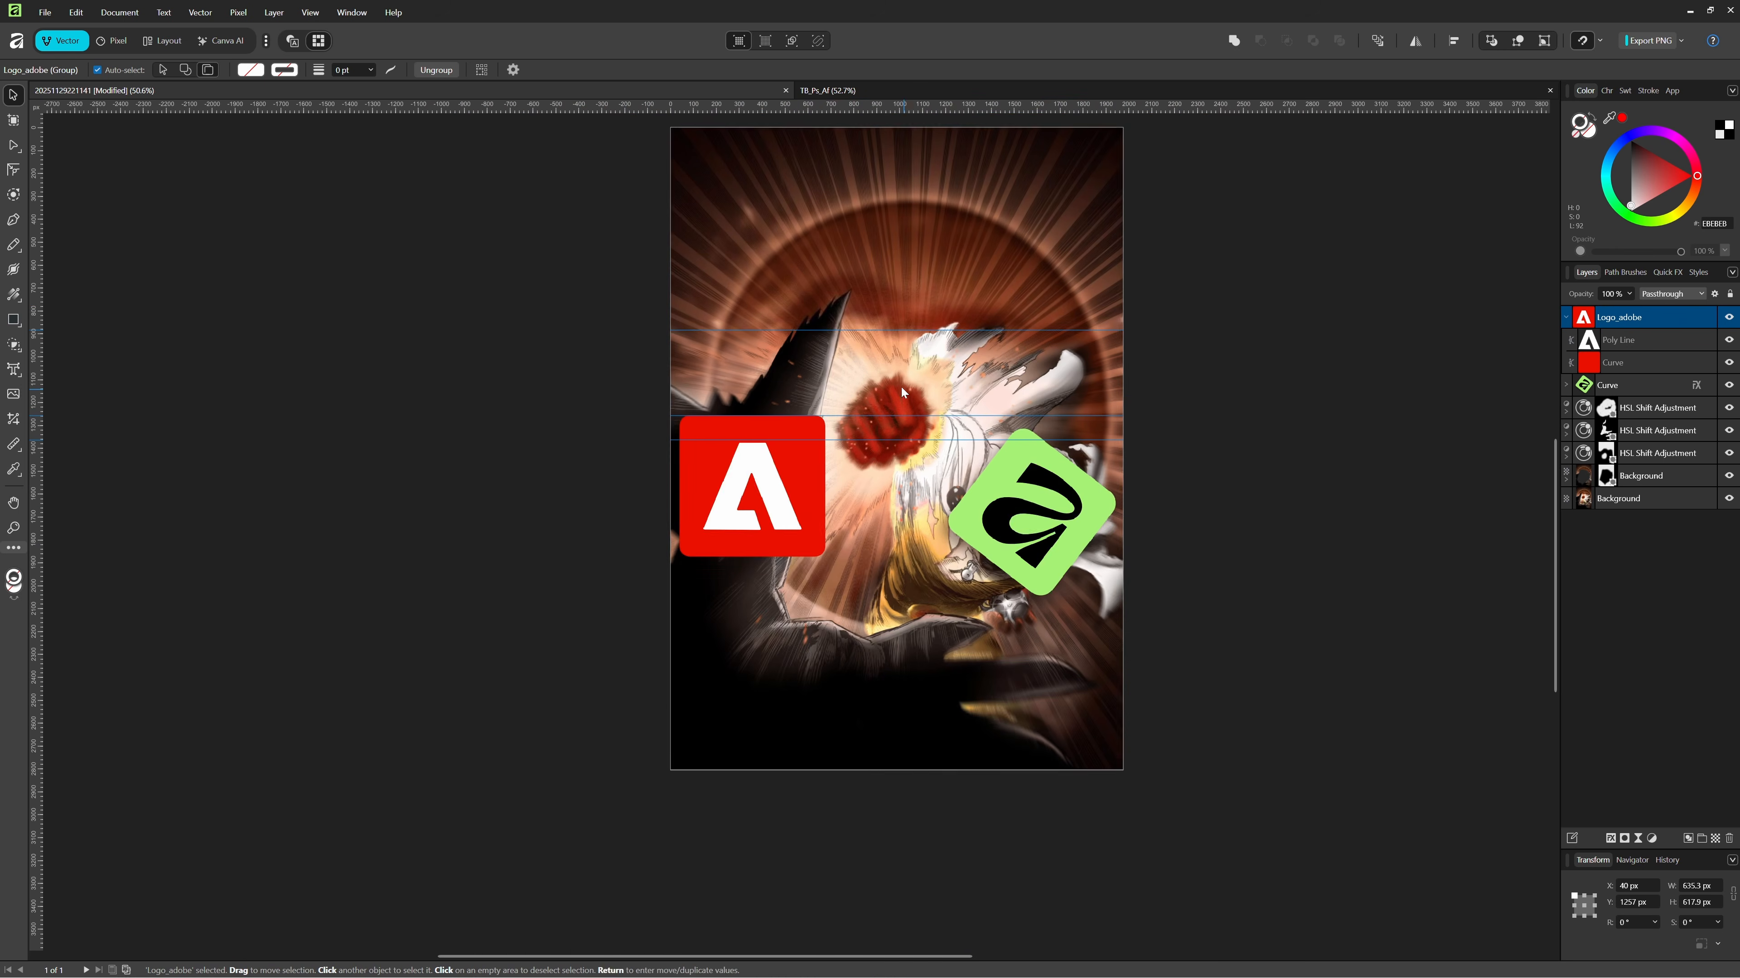
- Remove the horizontal guides from the canvas
{"action": "left_click_drag", "start_coordinate": [1036, 330], "coordinate": [1031, 96]}
{"action": "left_click_drag", "start_coordinate": [1030, 415], "coordinate": [1013, 96]}
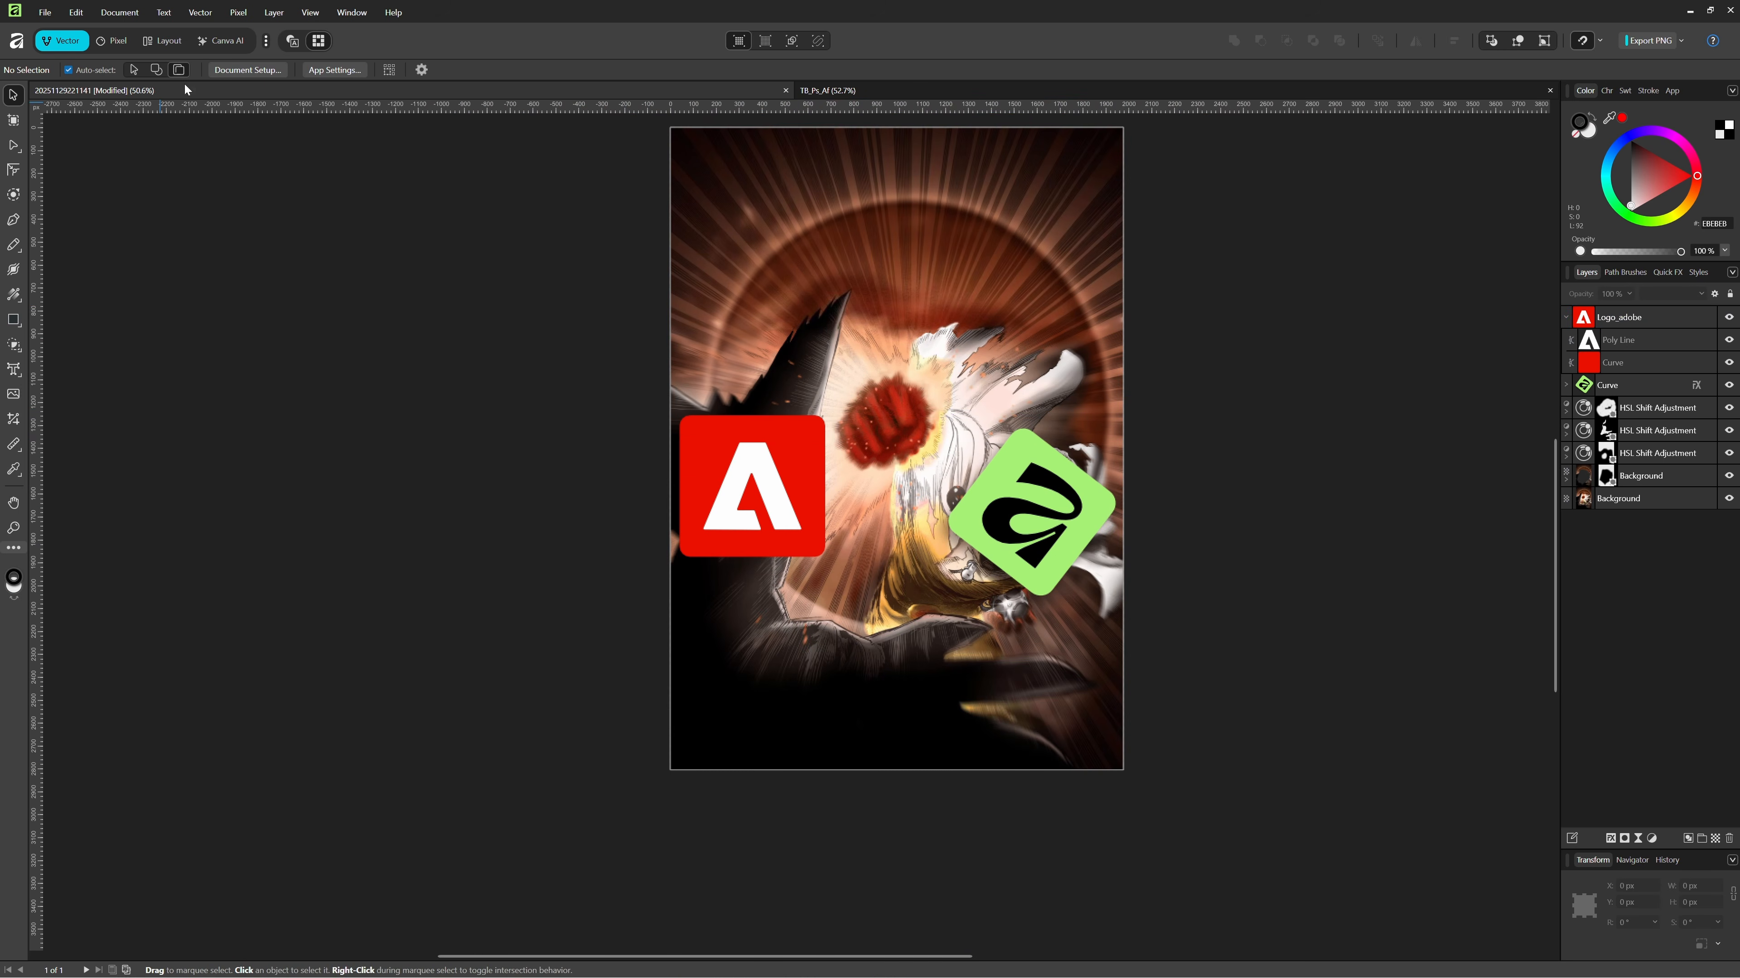
- Switch to the Pixel workspace and copy the green logo's layer effects onto the Logo_adobe group
{"action": "left_click", "coordinate": [115, 43]}
{"action": "left_click", "coordinate": [1506, 316]}
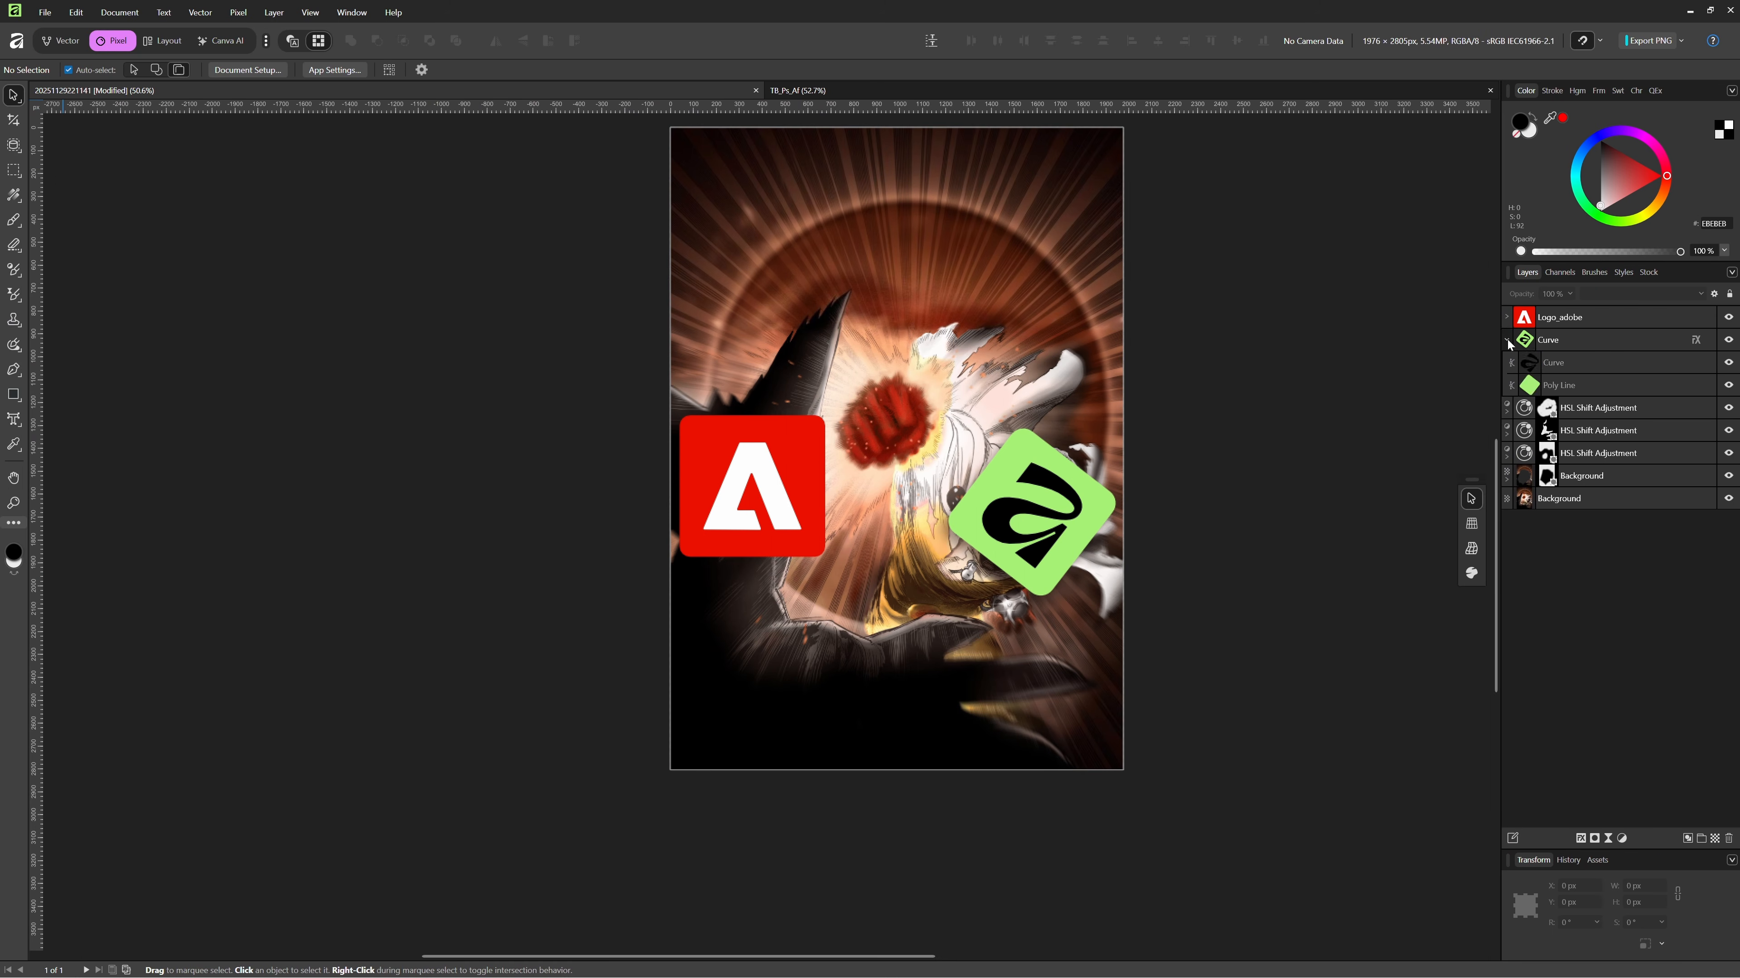
{"action": "left_click_drag", "start_coordinate": [1696, 340], "coordinate": [1696, 318]}
{"action": "scroll", "coordinate": [763, 556], "scroll_direction": "up", "scroll_amount": 8}
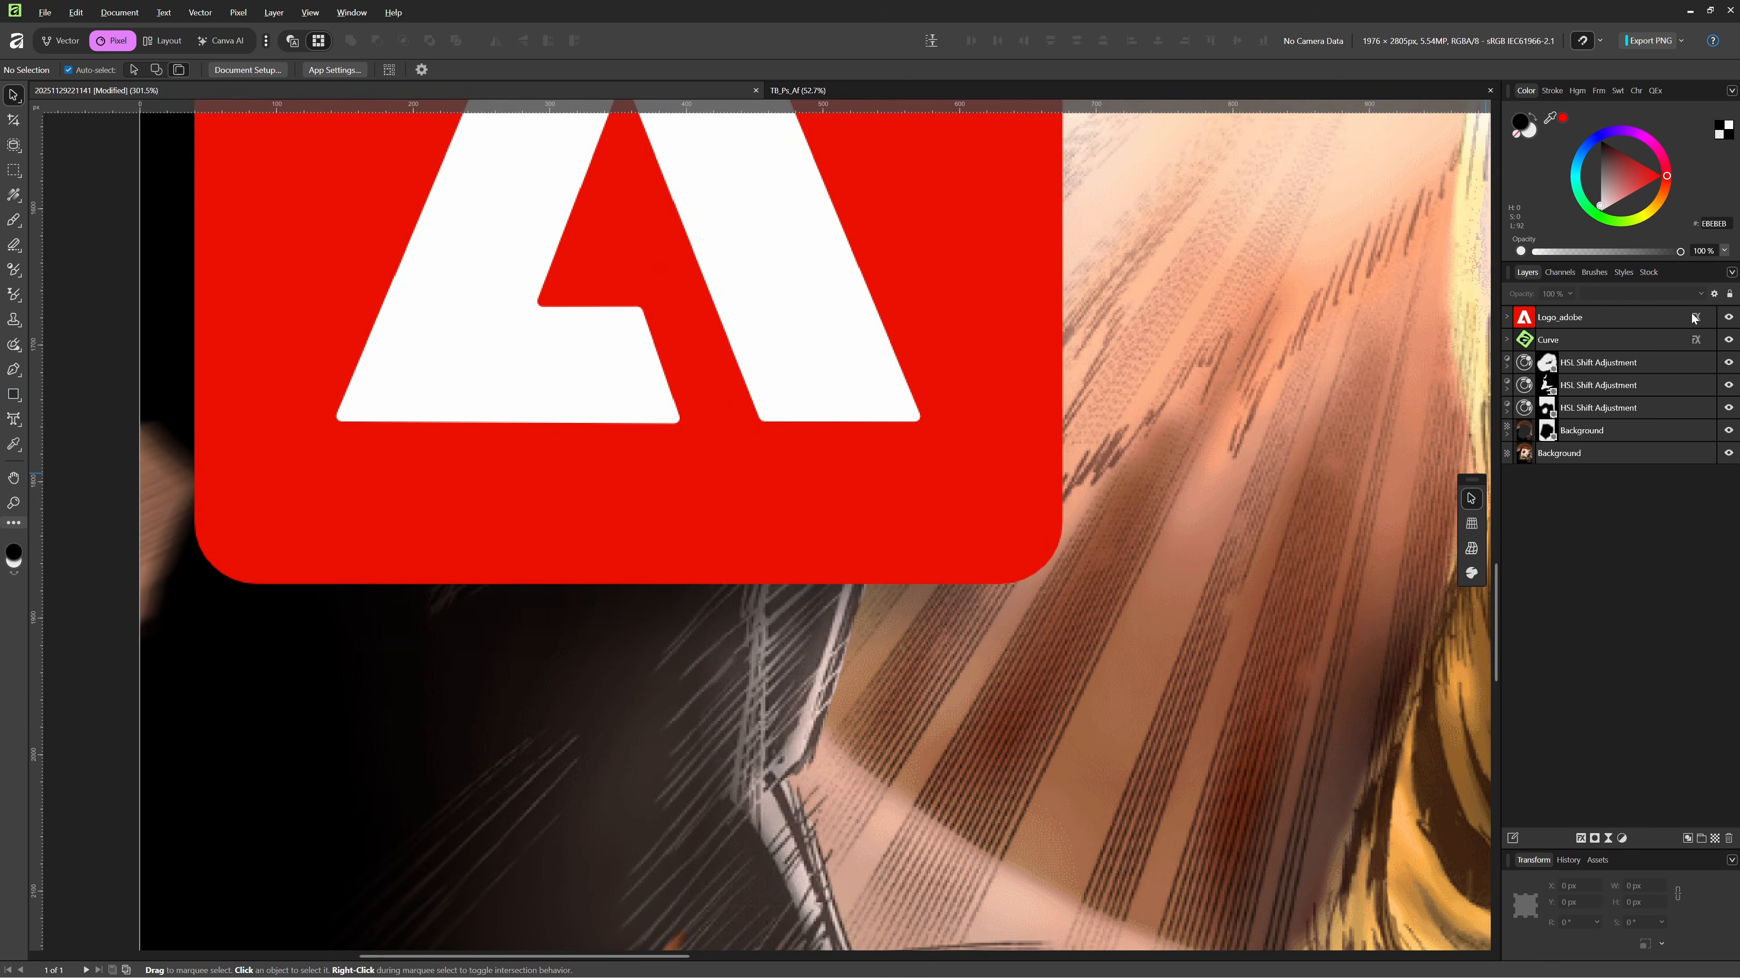
{"action": "left_click", "coordinate": [1697, 317]}
{"action": "left_click", "coordinate": [1057, 309]}
{"action": "key", "text": "ctrl+z"}
{"action": "left_click_drag", "start_coordinate": [1696, 340], "coordinate": [1696, 318]}
{"action": "scroll", "coordinate": [1310, 687], "scroll_direction": "down", "scroll_amount": 10}
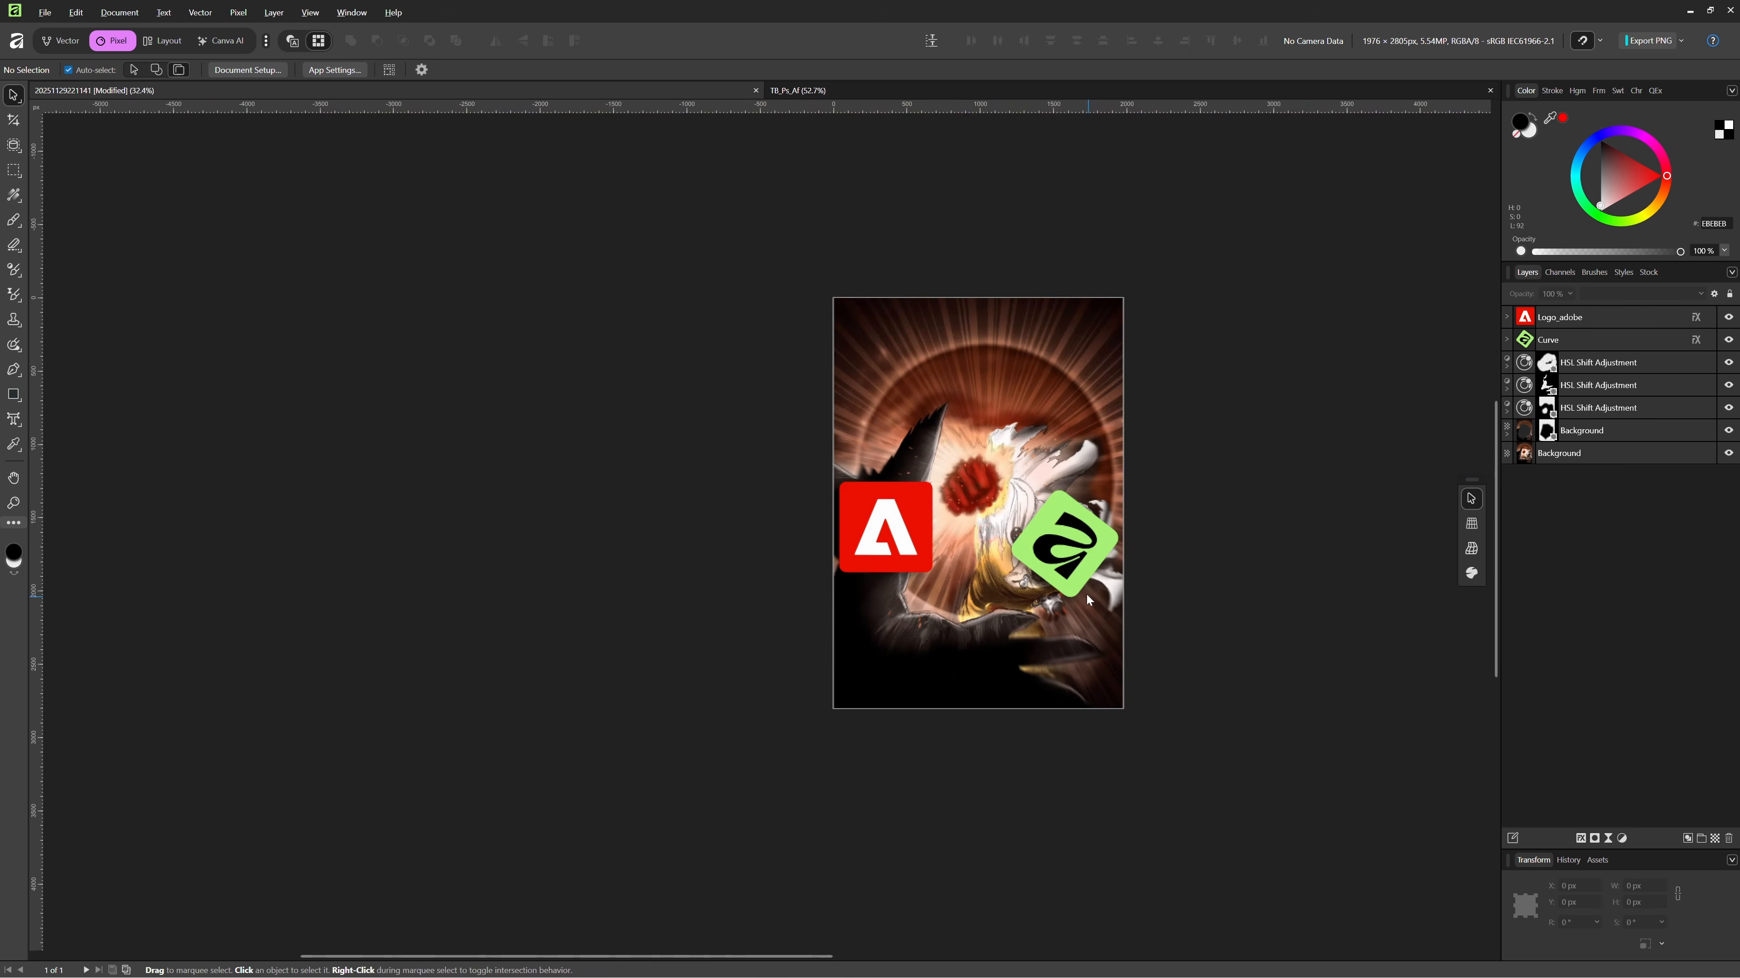